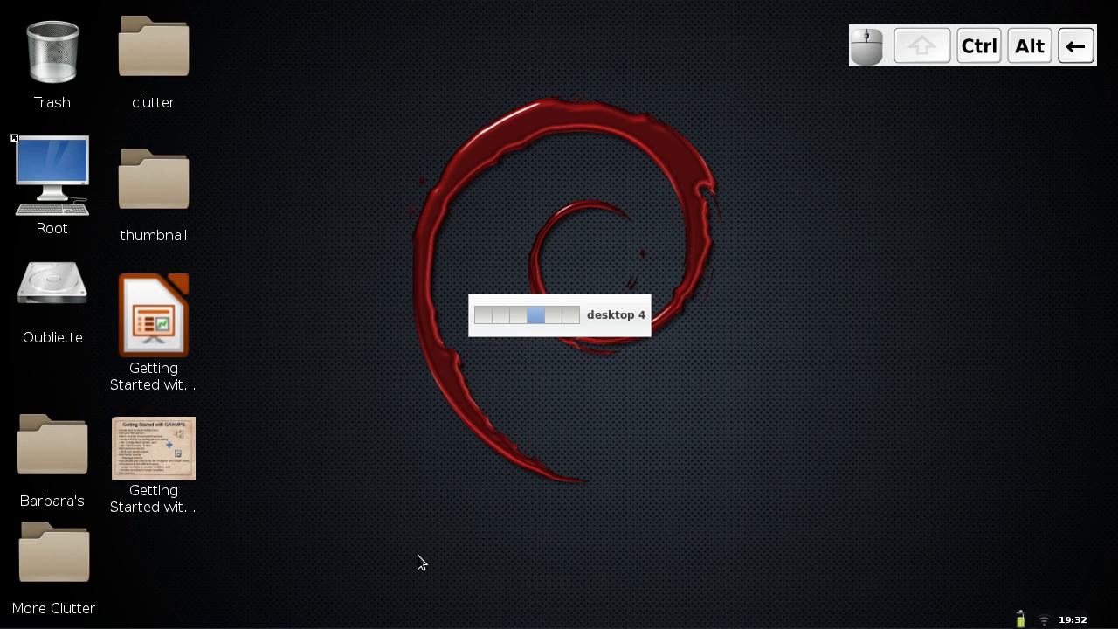
# Launch Gramps so its Family Trees manager lists the four existing trees.
pyautogui.moveTo(568, 625)
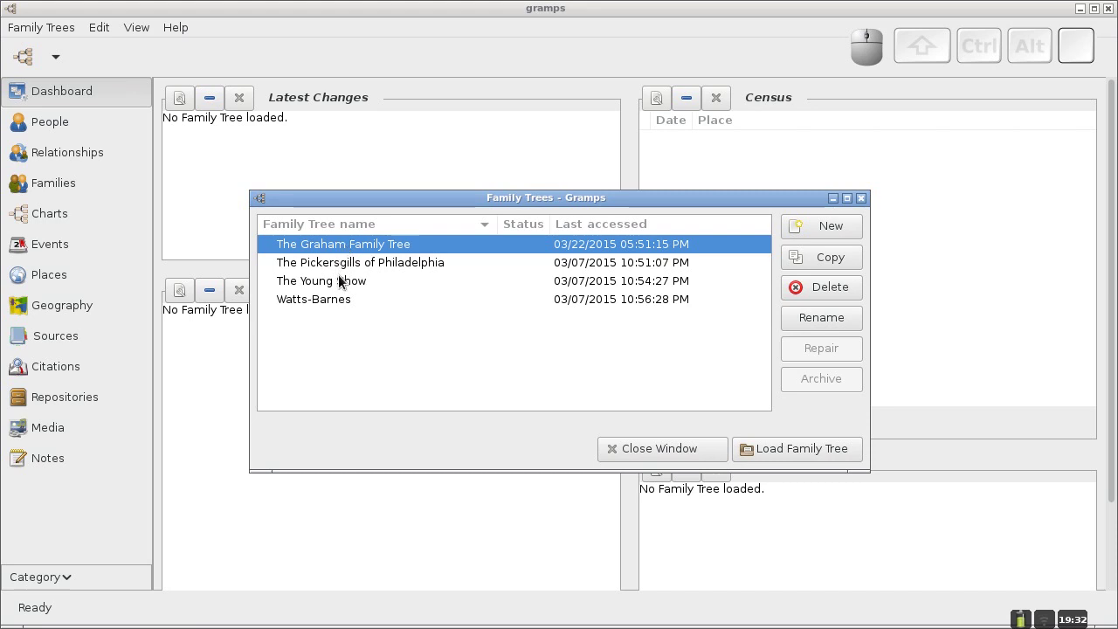
pyautogui.click(442, 199)
pyautogui.moveTo(442, 198); pyautogui.dragTo(440, 193)
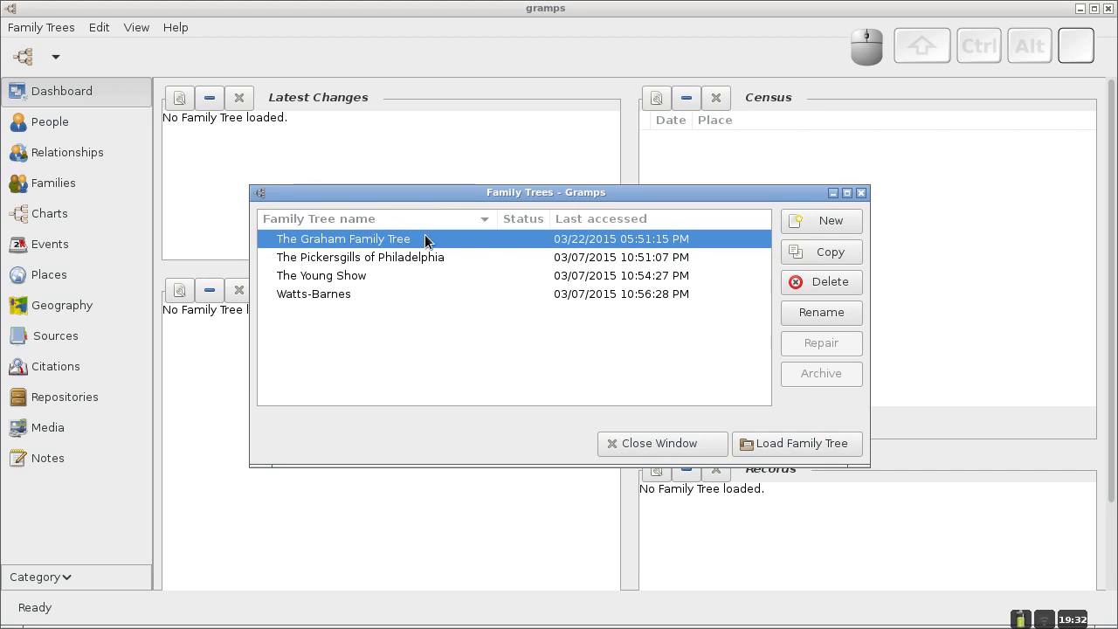
pyautogui.click(359, 258)
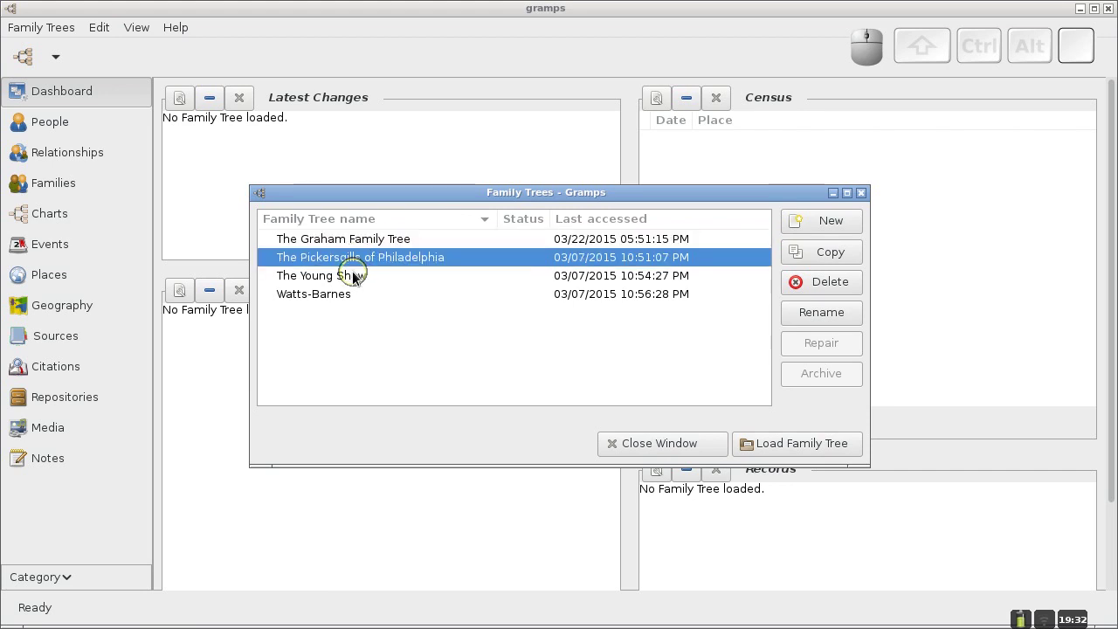
pyautogui.click(352, 272)
pyautogui.click(349, 295)
pyautogui.click(336, 278)
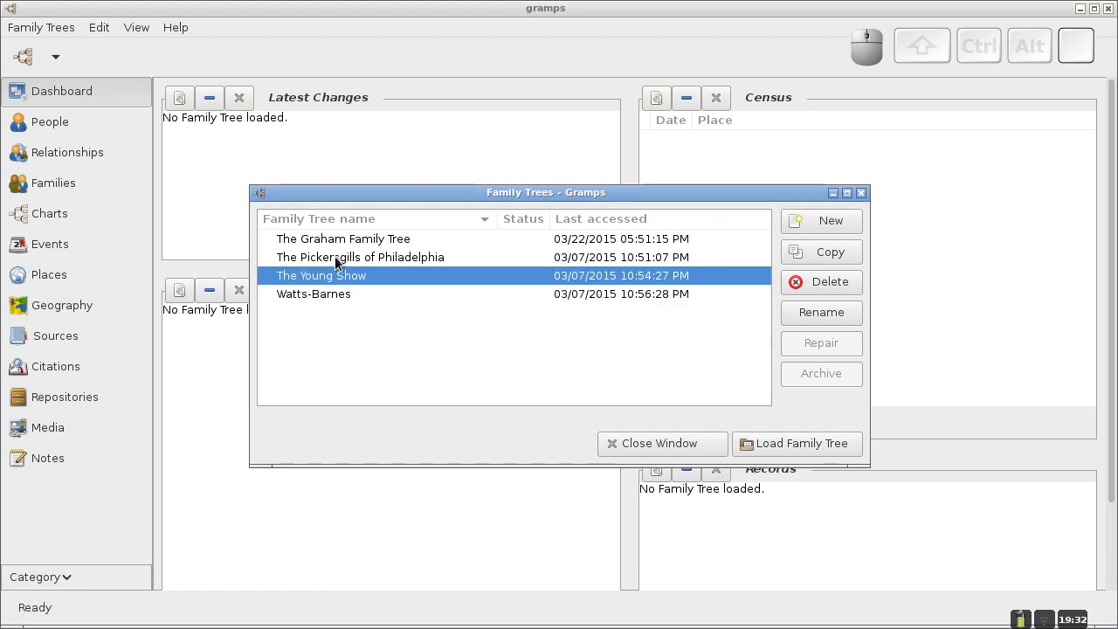
pyautogui.click(338, 260)
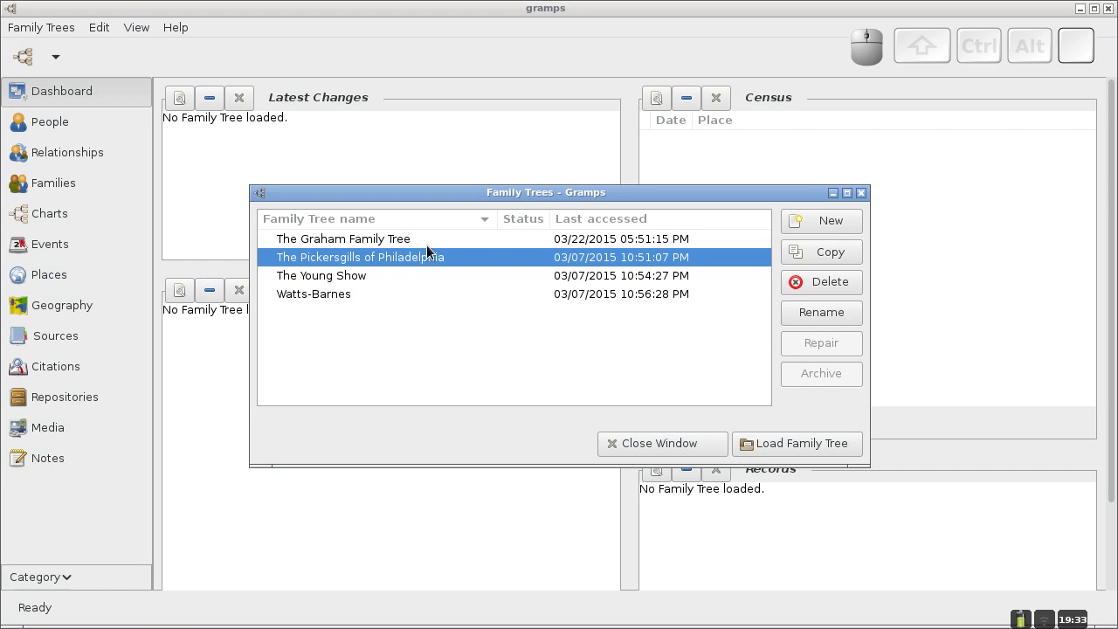
pyautogui.click(377, 238)
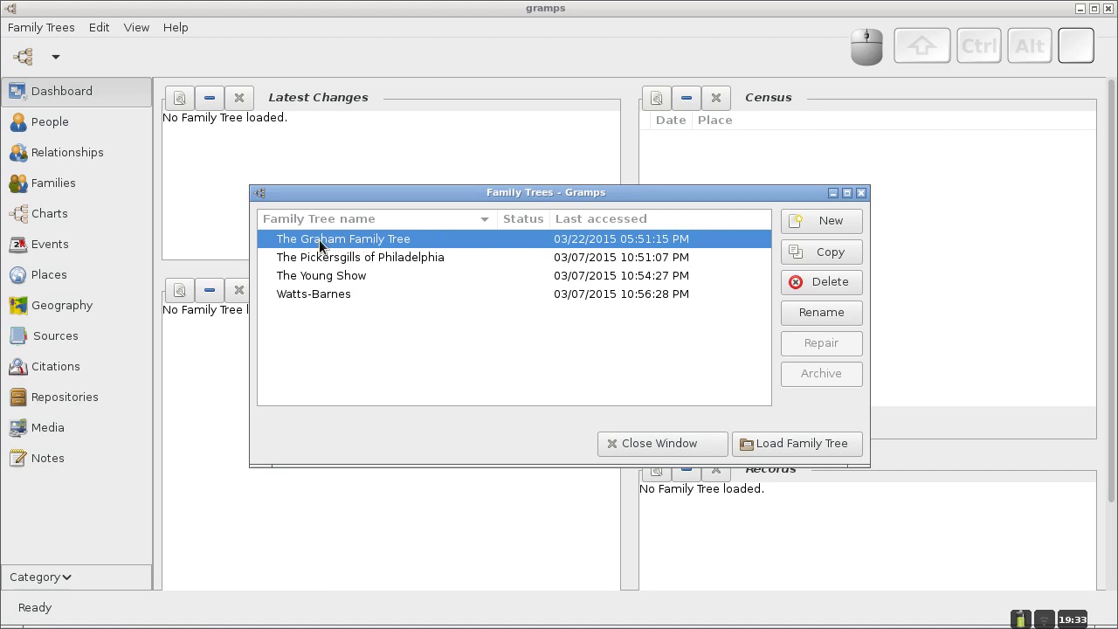
pyautogui.click(295, 256)
pyautogui.click(292, 276)
pyautogui.click(293, 294)
pyautogui.click(293, 275)
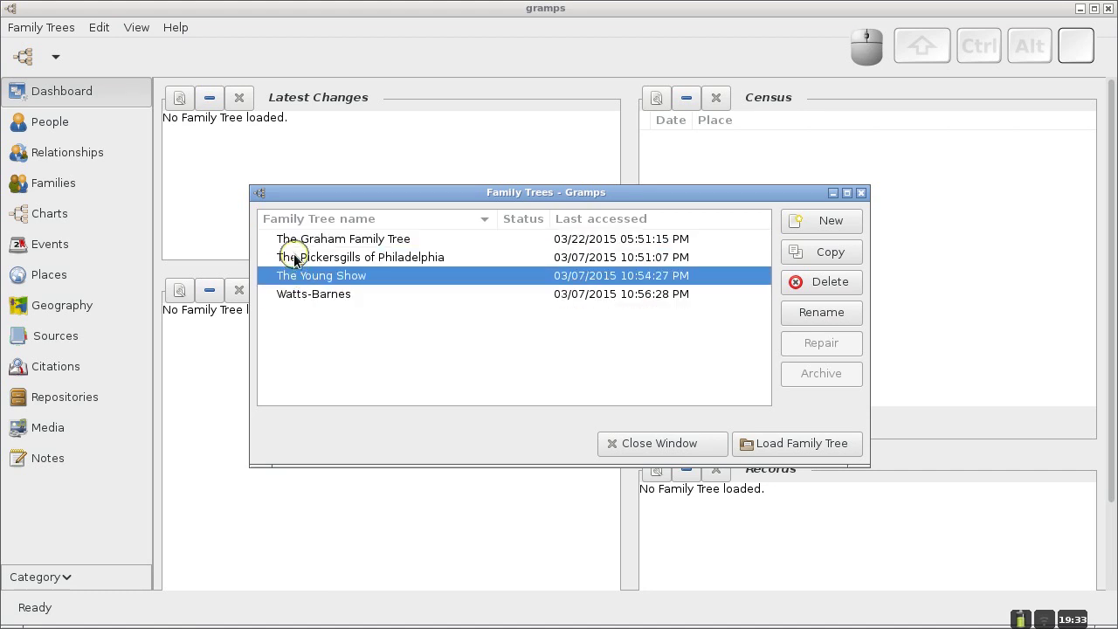
pyautogui.click(292, 257)
pyautogui.click(294, 239)
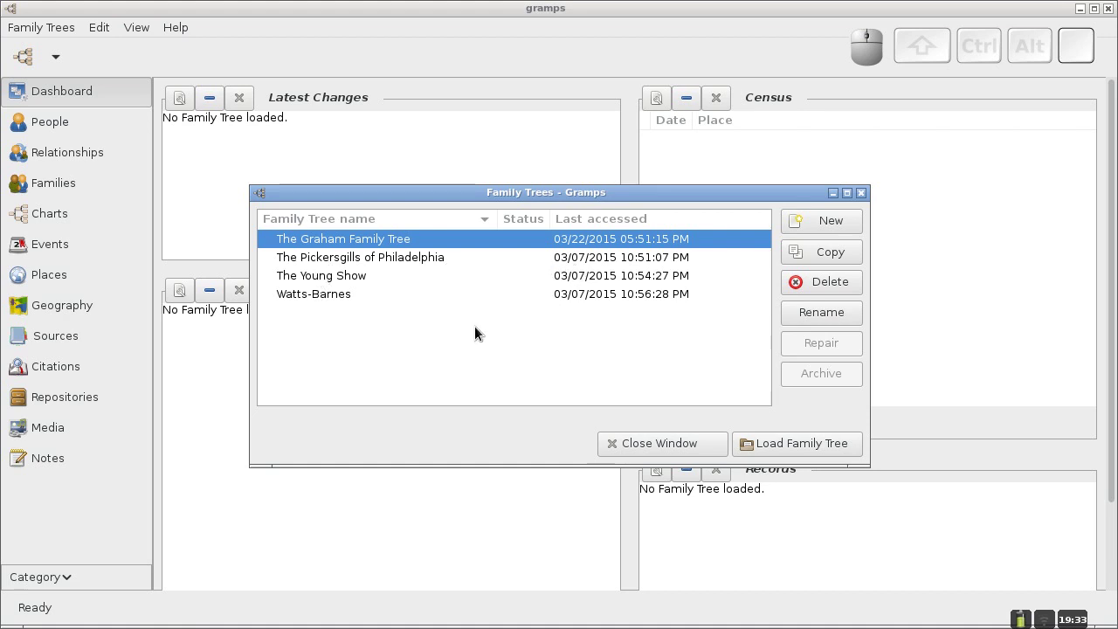
# Add a new family tree, replacing the default name with 'Practice Tree'.
pyautogui.click(834, 224)
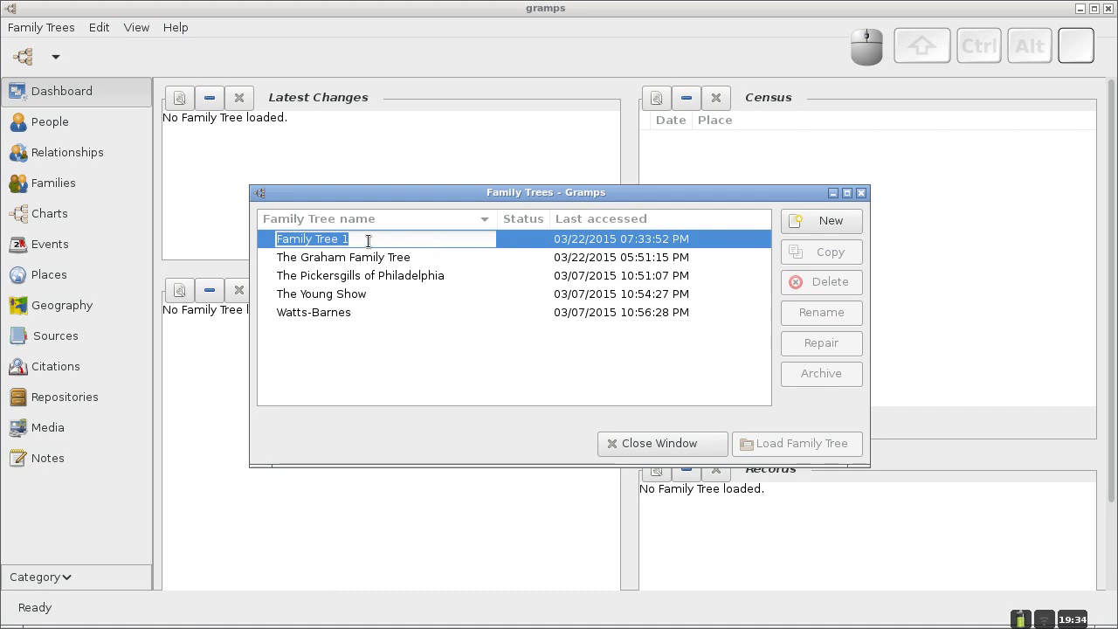
pyautogui.press('BackSpace')
pyautogui.write('Prac')
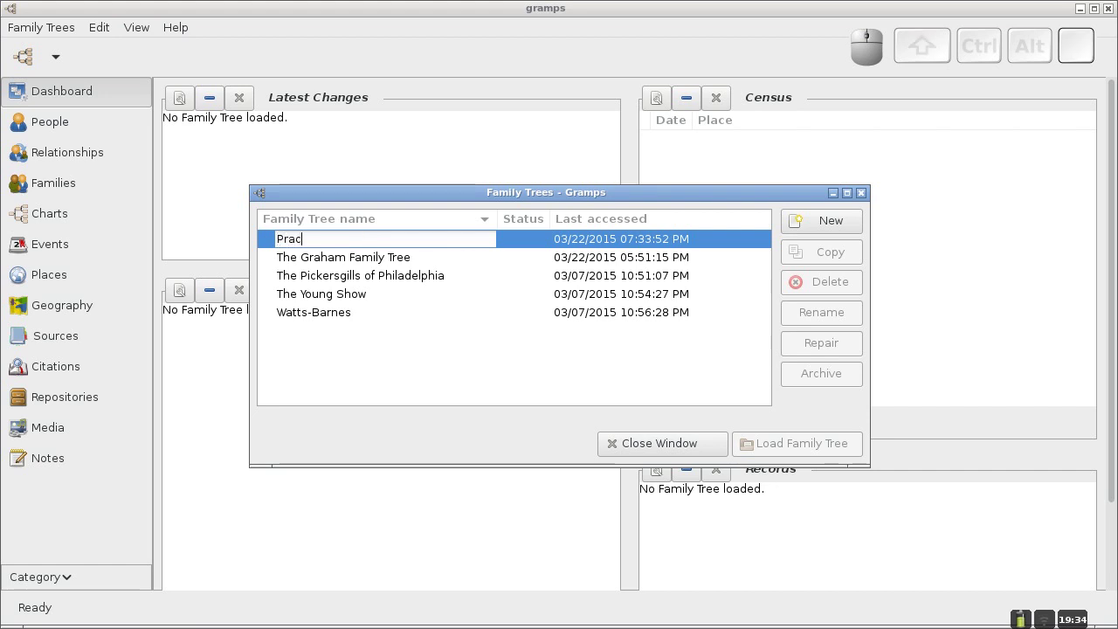
pyautogui.write('tice ')
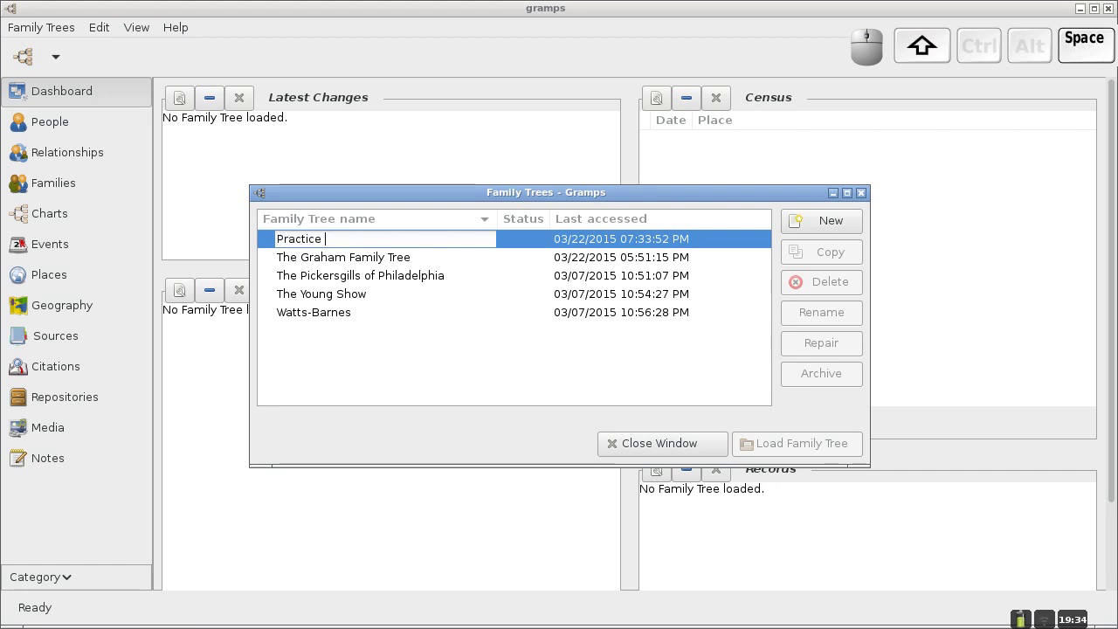
pyautogui.write('Tree')
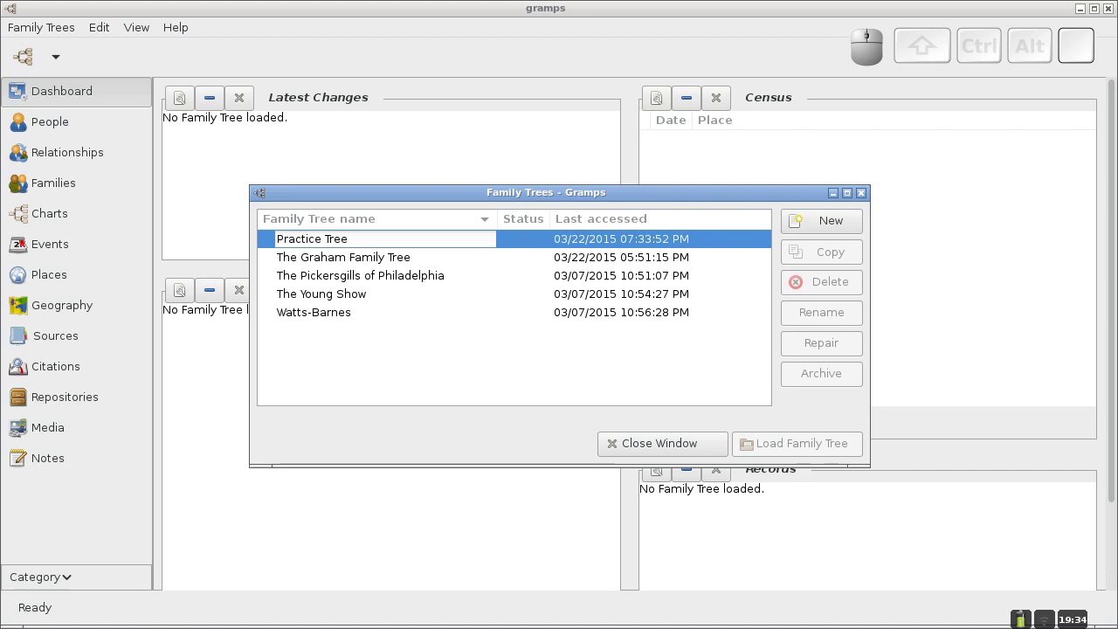
pyautogui.press('Return')
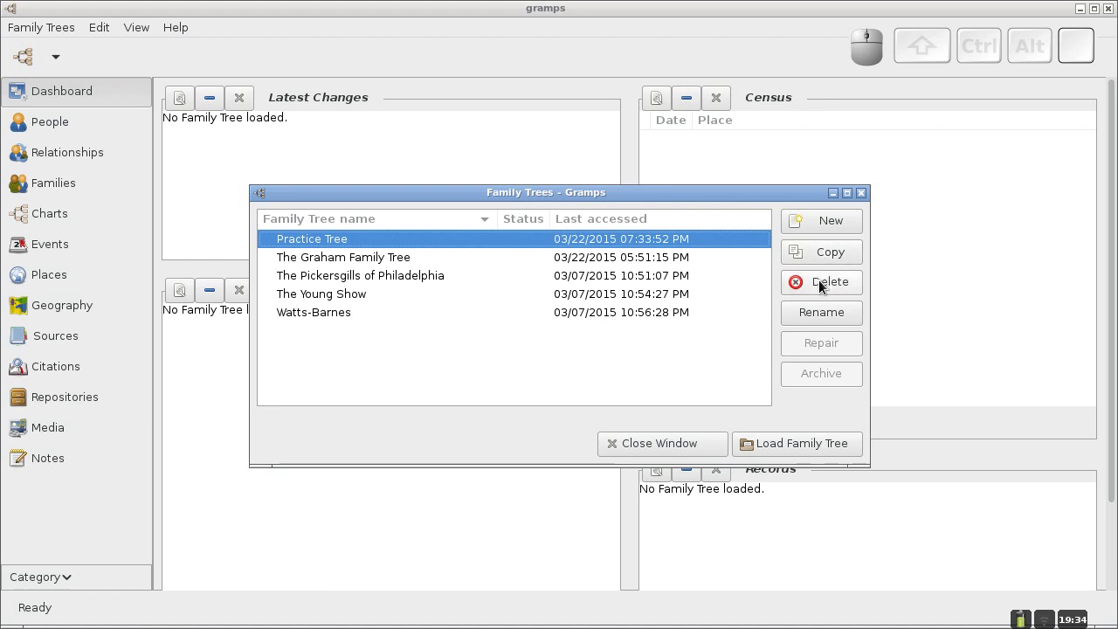
pyautogui.click(819, 280)
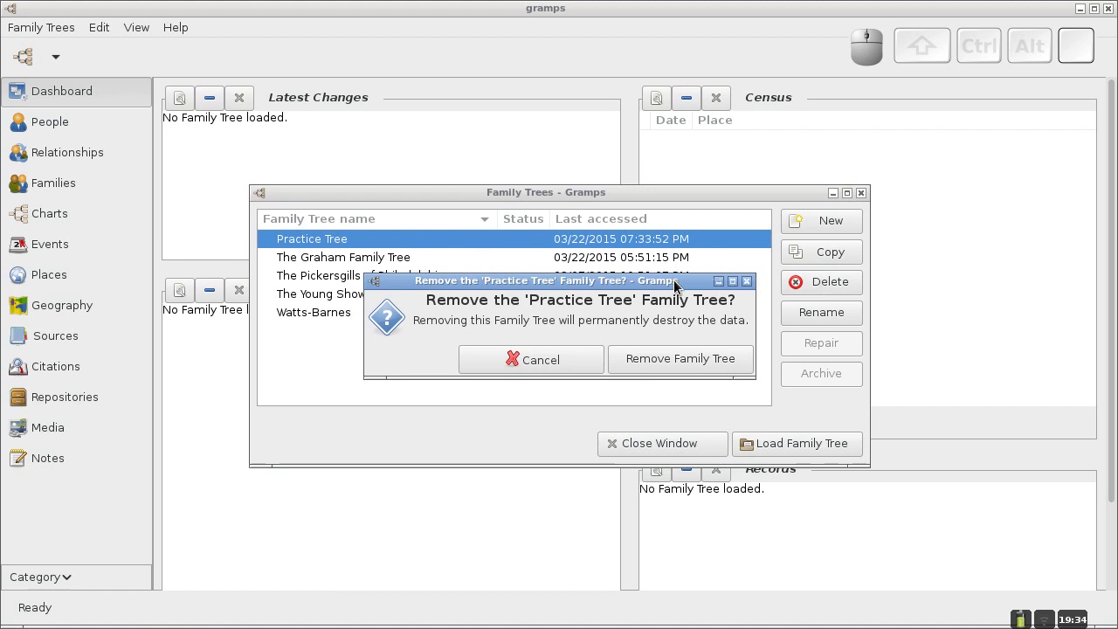
pyautogui.moveTo(674, 287); pyautogui.dragTo(676, 273)
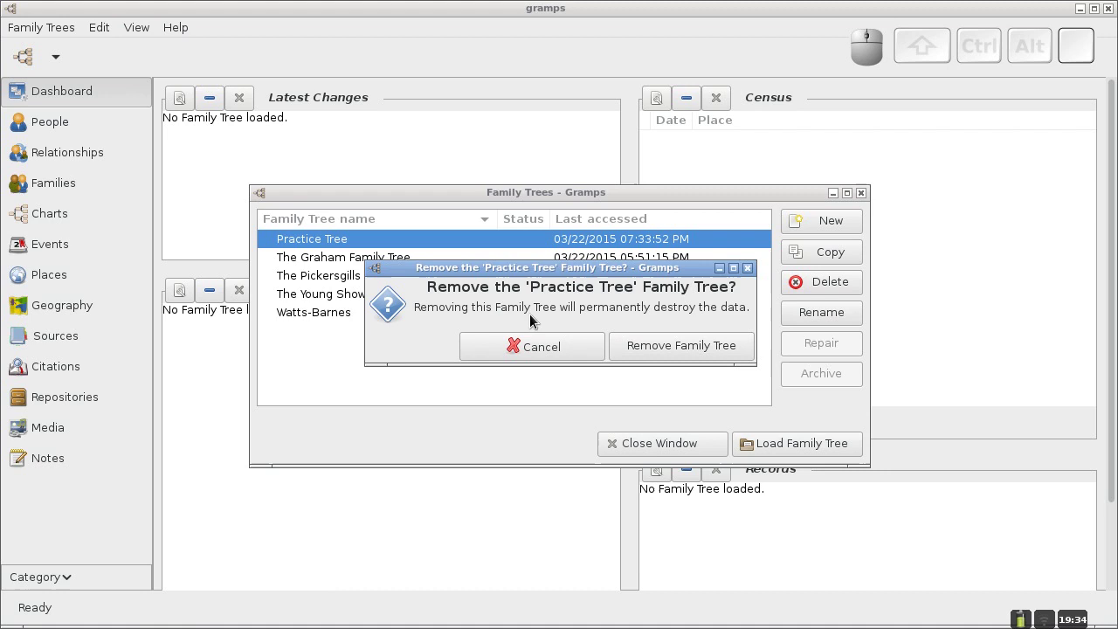
pyautogui.click(577, 353)
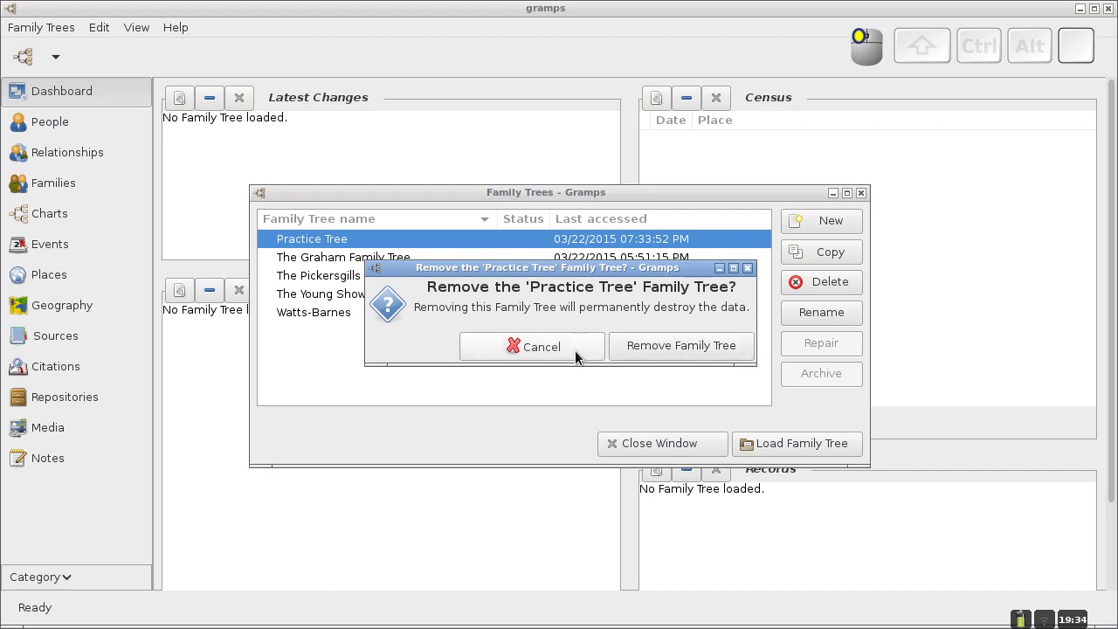
pyautogui.click(805, 311)
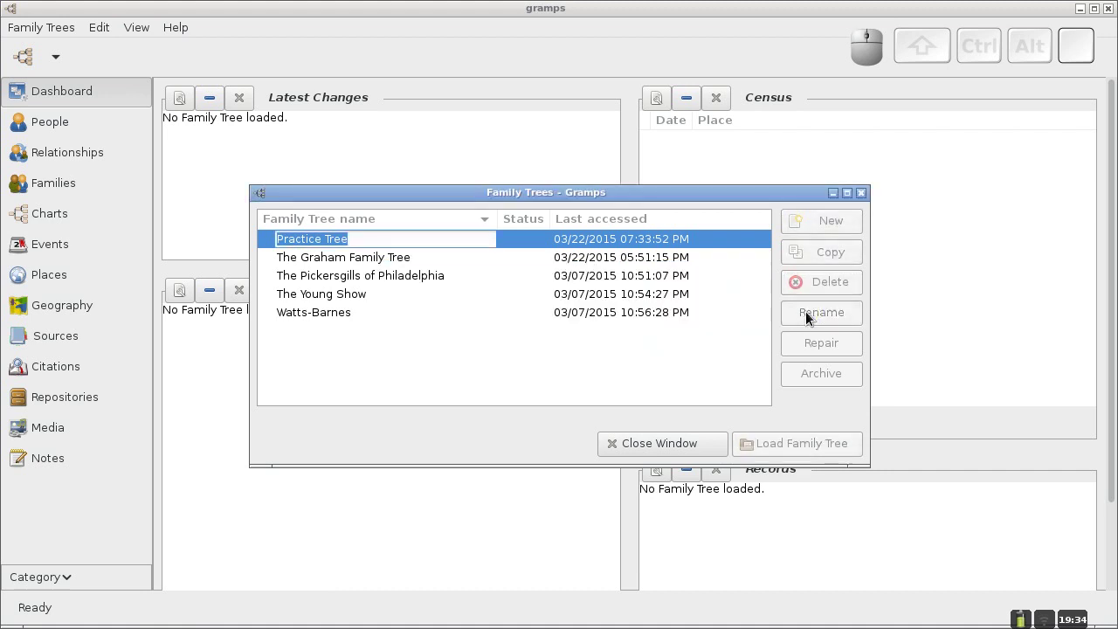
pyautogui.click(372, 244)
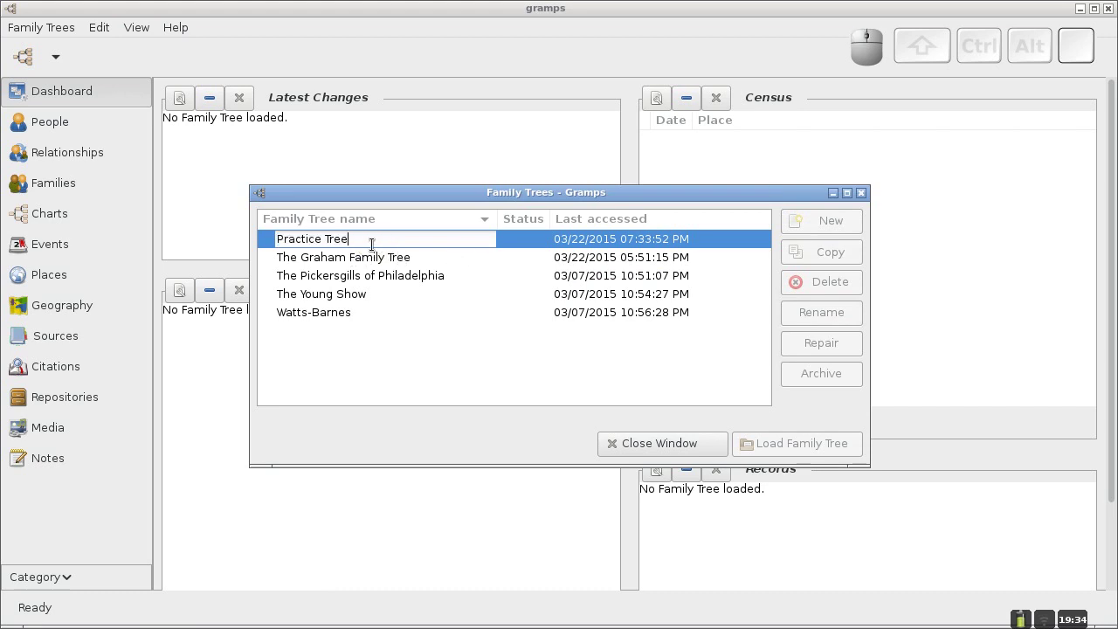
pyautogui.write('cd')
pyautogui.press('BackSpace')
pyautogui.press('BackSpace')
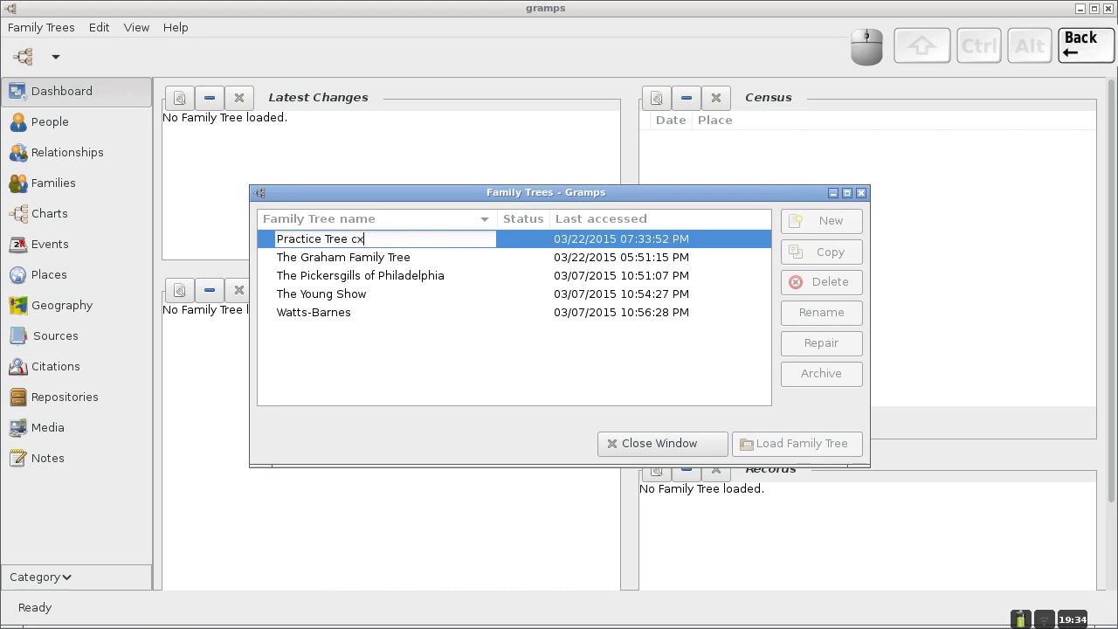
pyautogui.press('BackSpace')
pyautogui.press('Return')
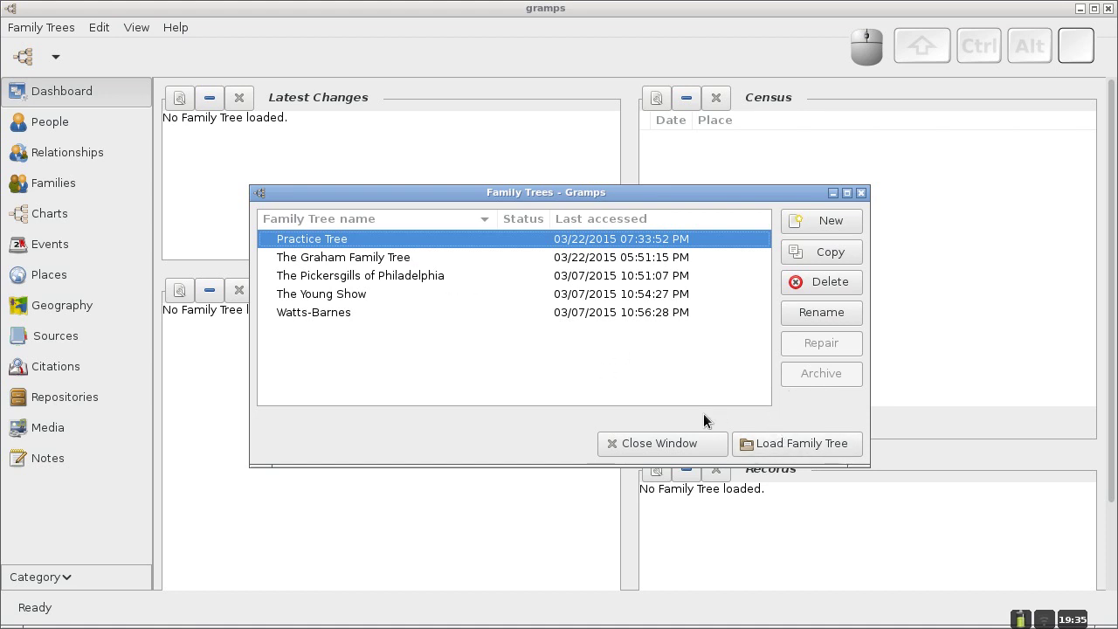
# Load Practice Tree, then reopen and close the Family Trees manager to reach its empty Dashboard.
pyautogui.click(782, 441)
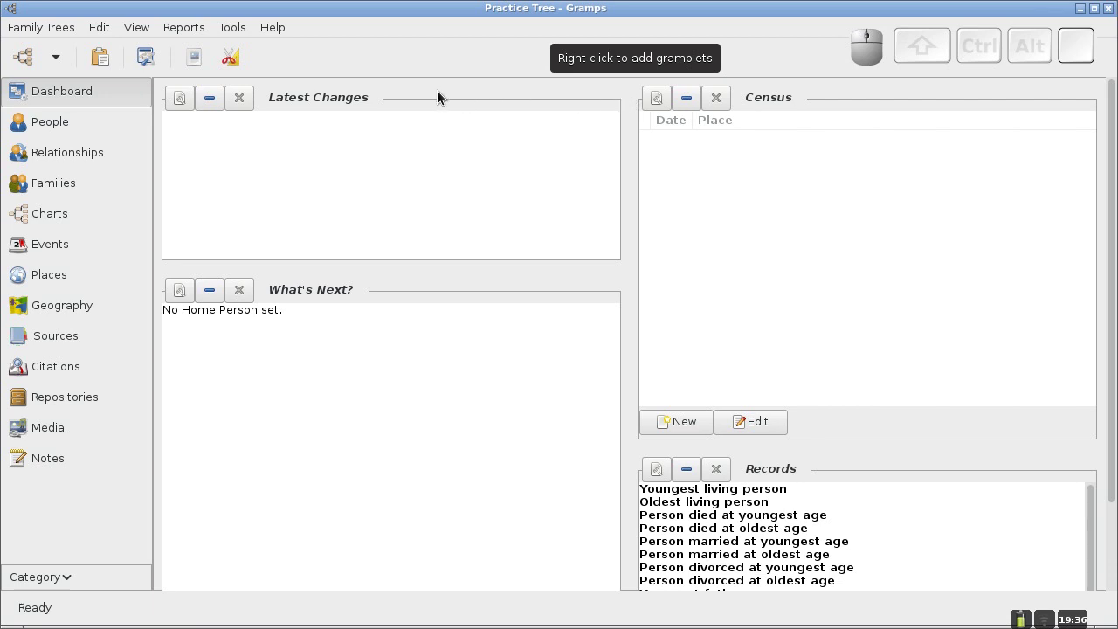
pyautogui.click(59, 30)
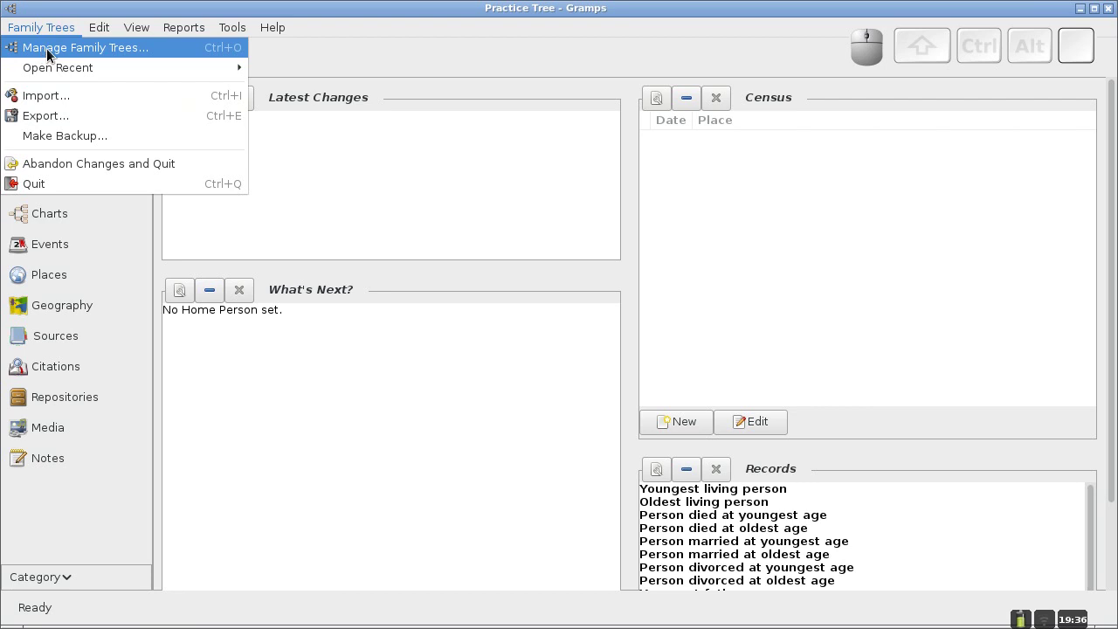
pyautogui.click(127, 46)
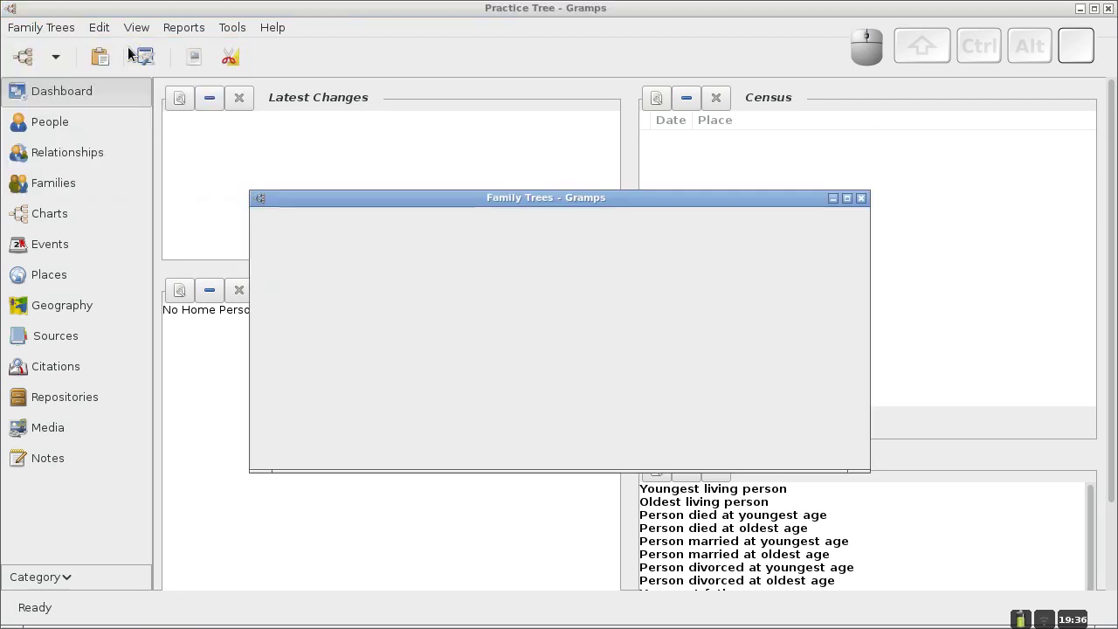
pyautogui.moveTo(456, 199); pyautogui.dragTo(463, 187)
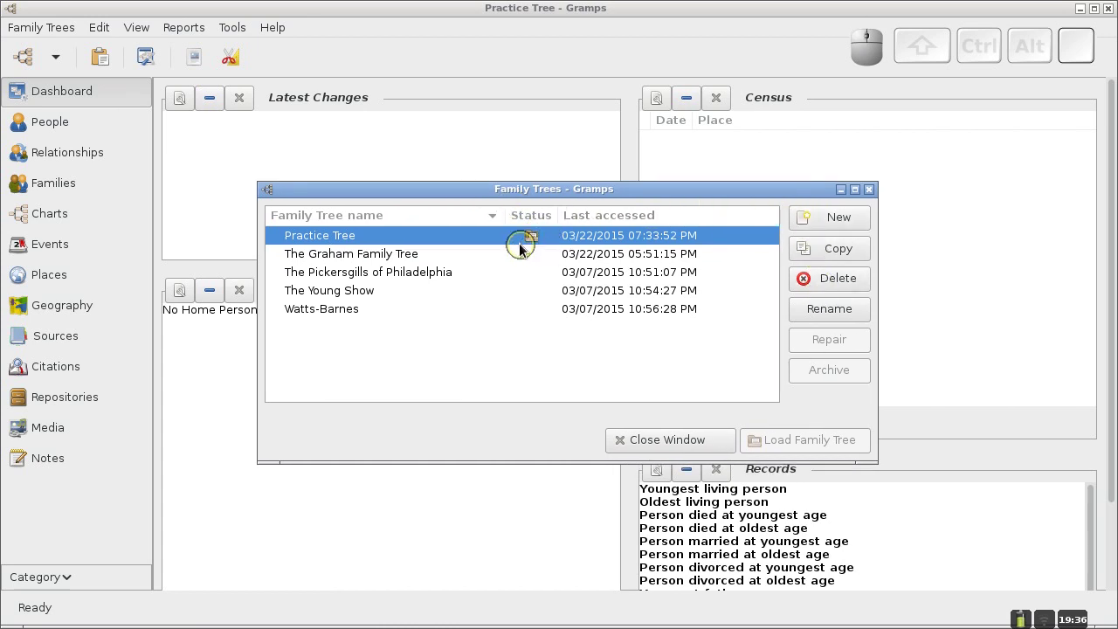
pyautogui.click(542, 197)
pyautogui.click(636, 440)
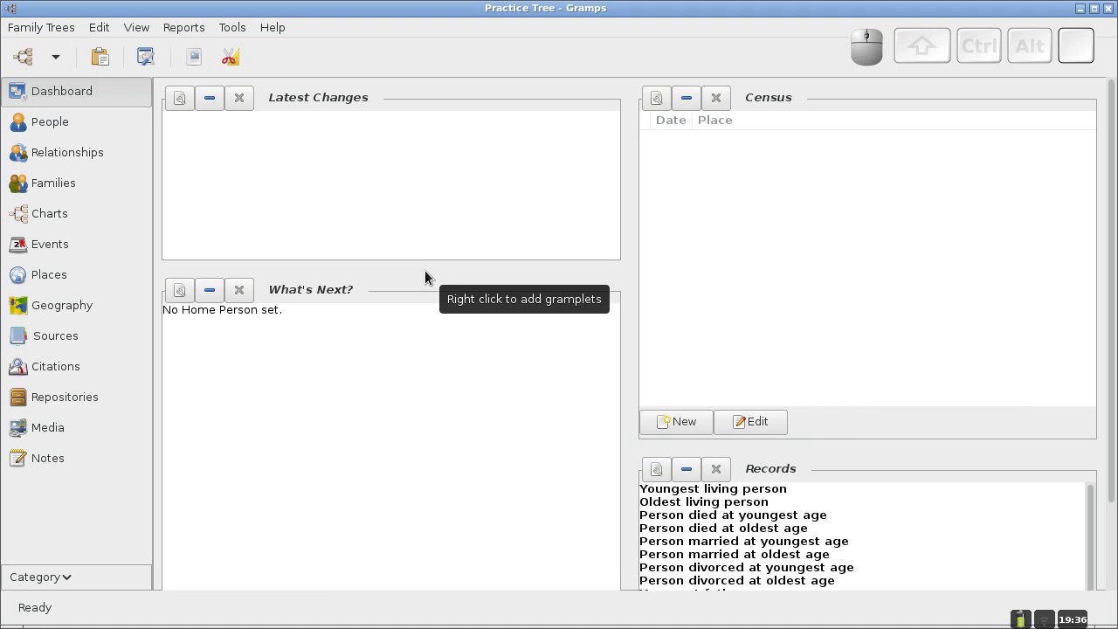
pyautogui.press('alt')
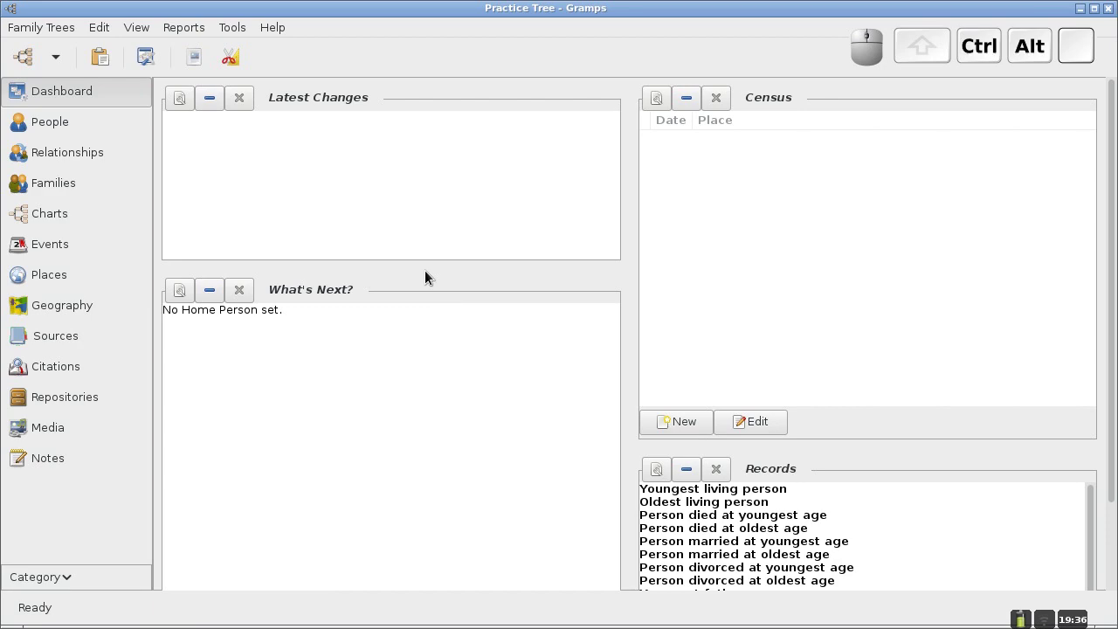
pyautogui.hotkey('alt', 'Tab')
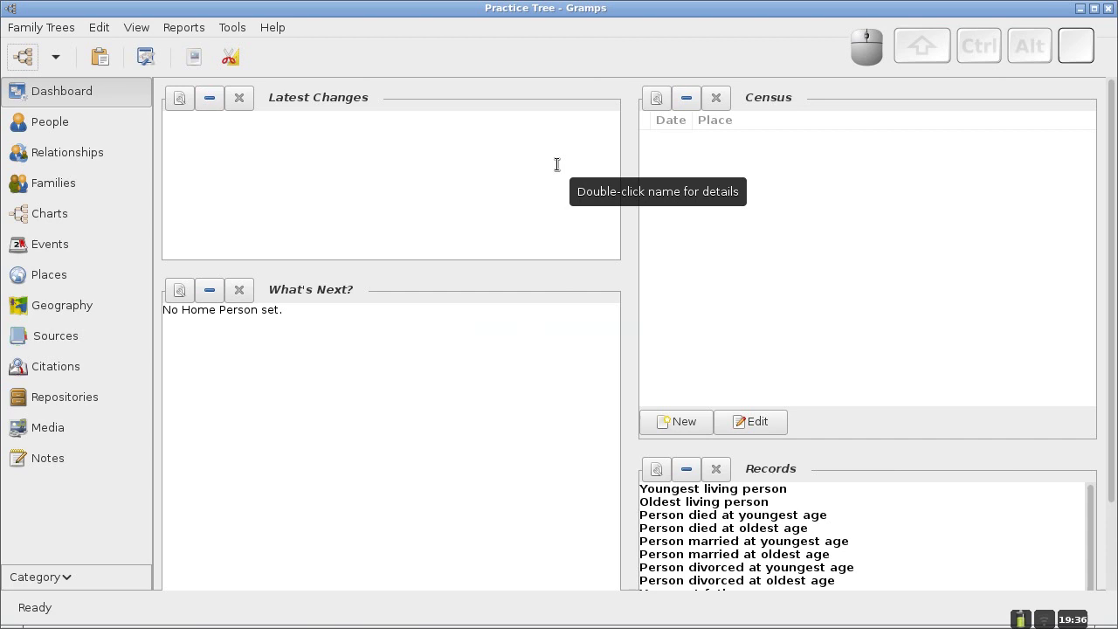
pyautogui.click(70, 130)
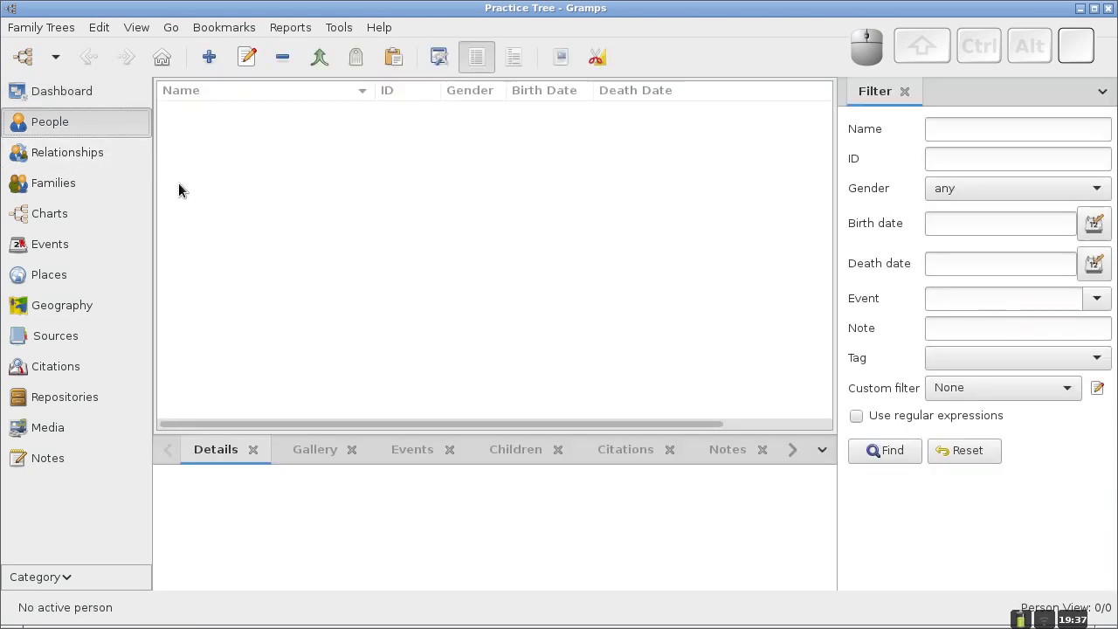
pyautogui.click(58, 216)
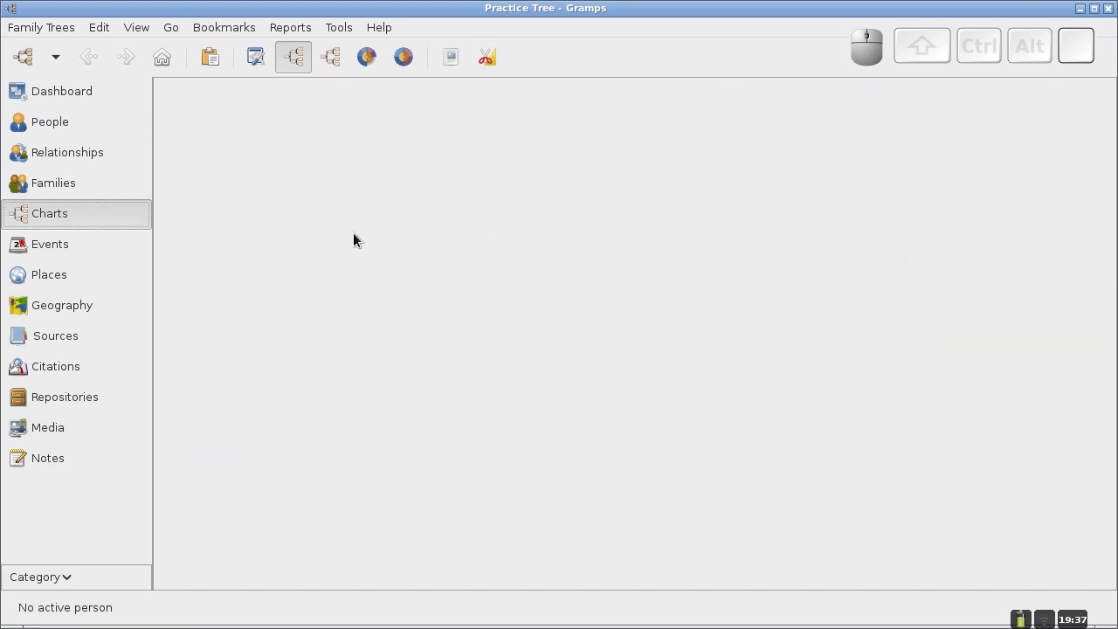
pyautogui.click(60, 127)
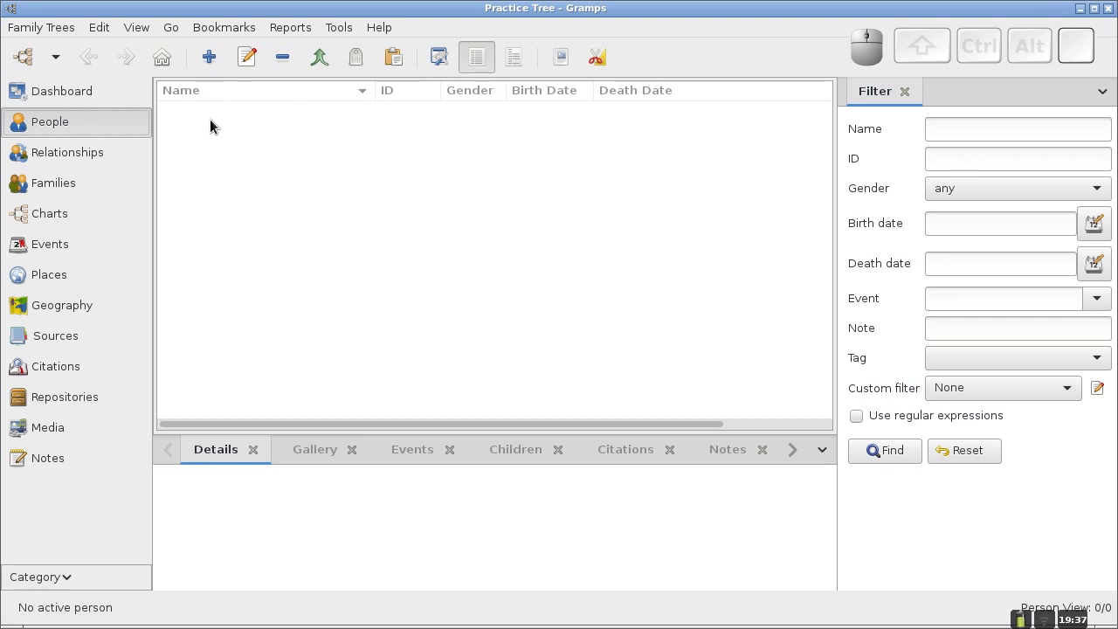
pyautogui.click(210, 60)
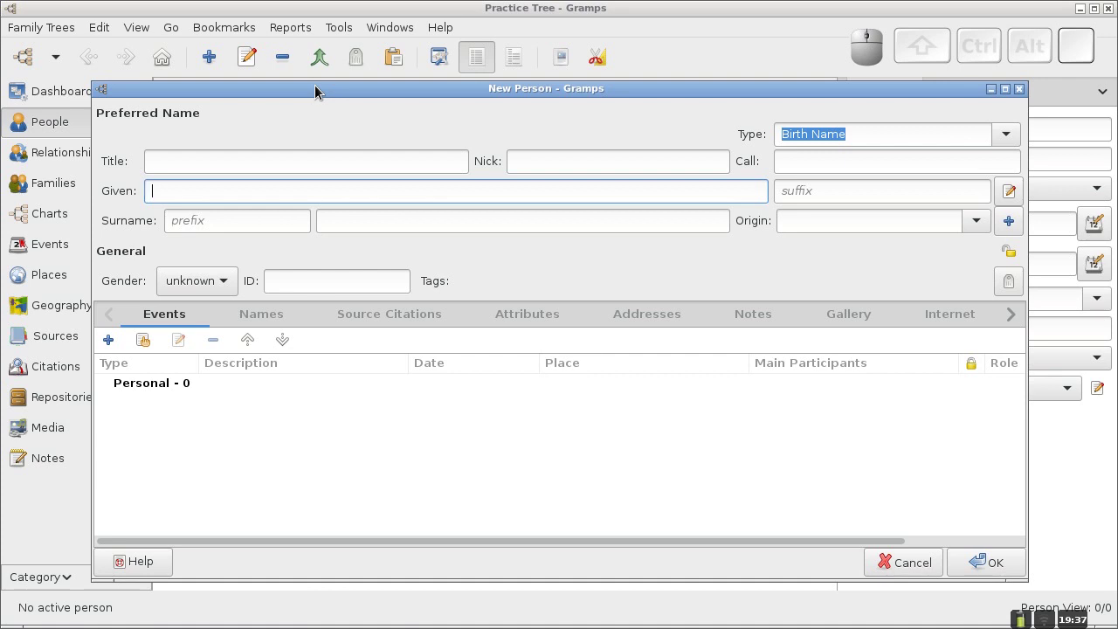
pyautogui.write('Julia')
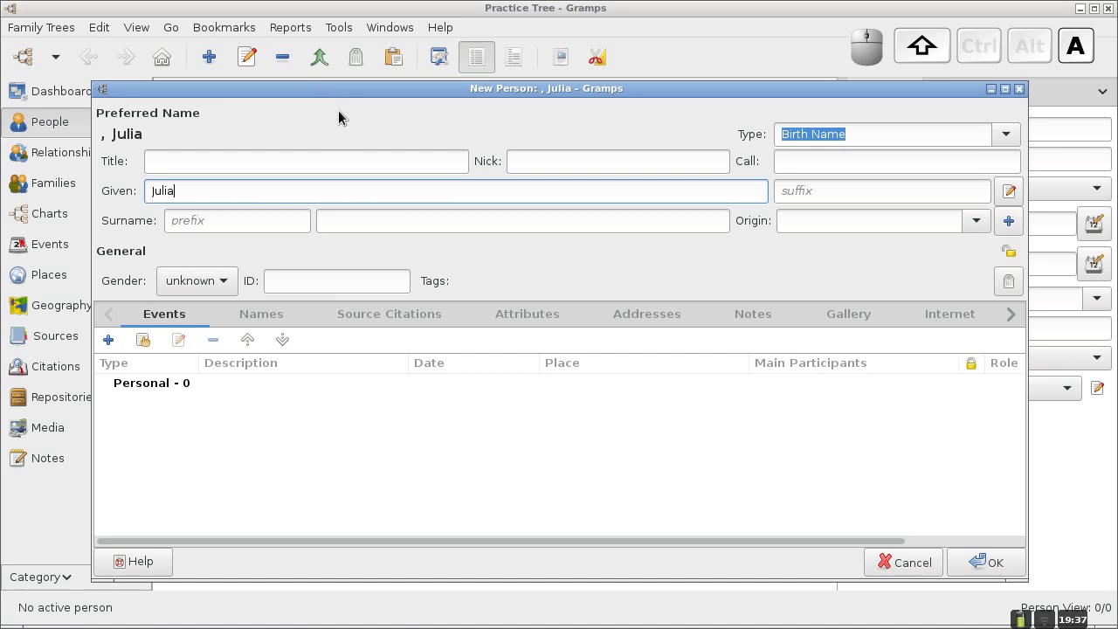
pyautogui.click(387, 219)
pyautogui.write('CORR')
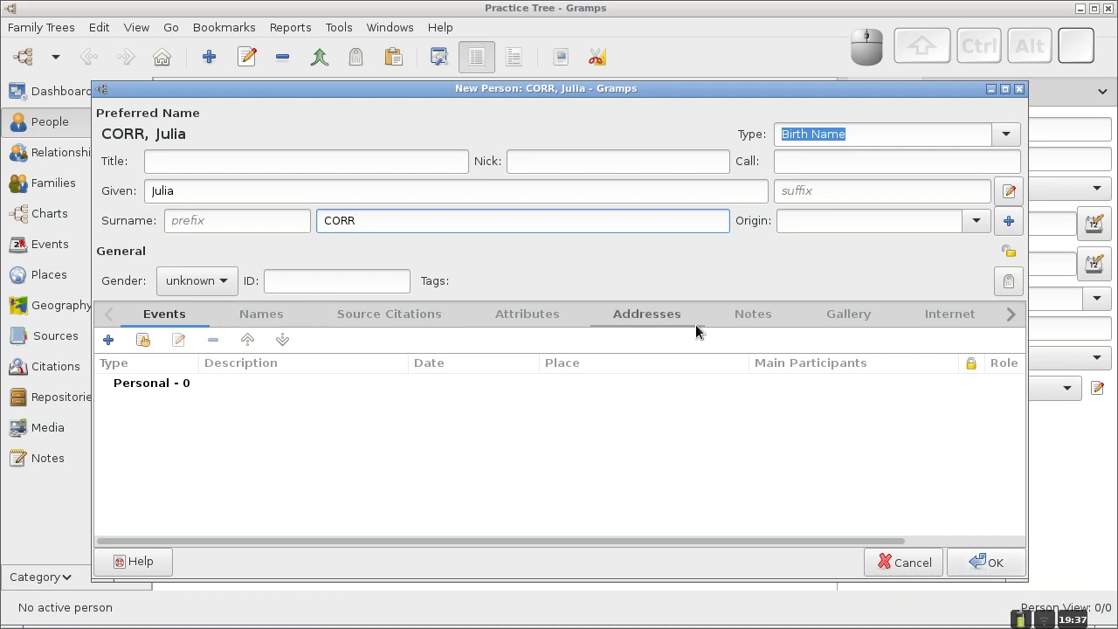
pyautogui.click(976, 566)
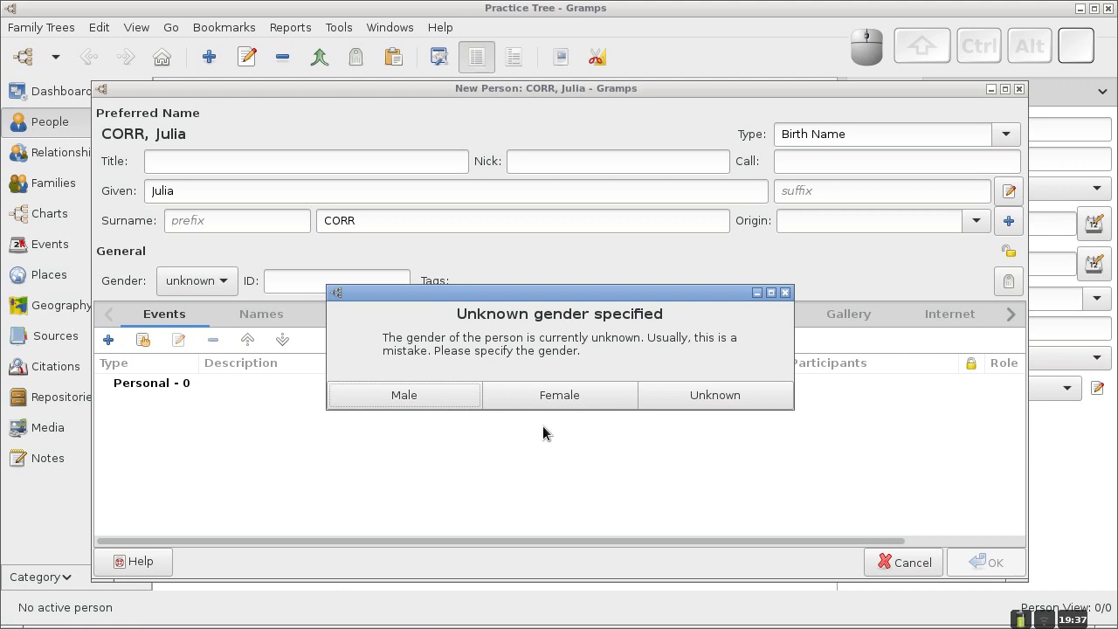
pyautogui.click(539, 400)
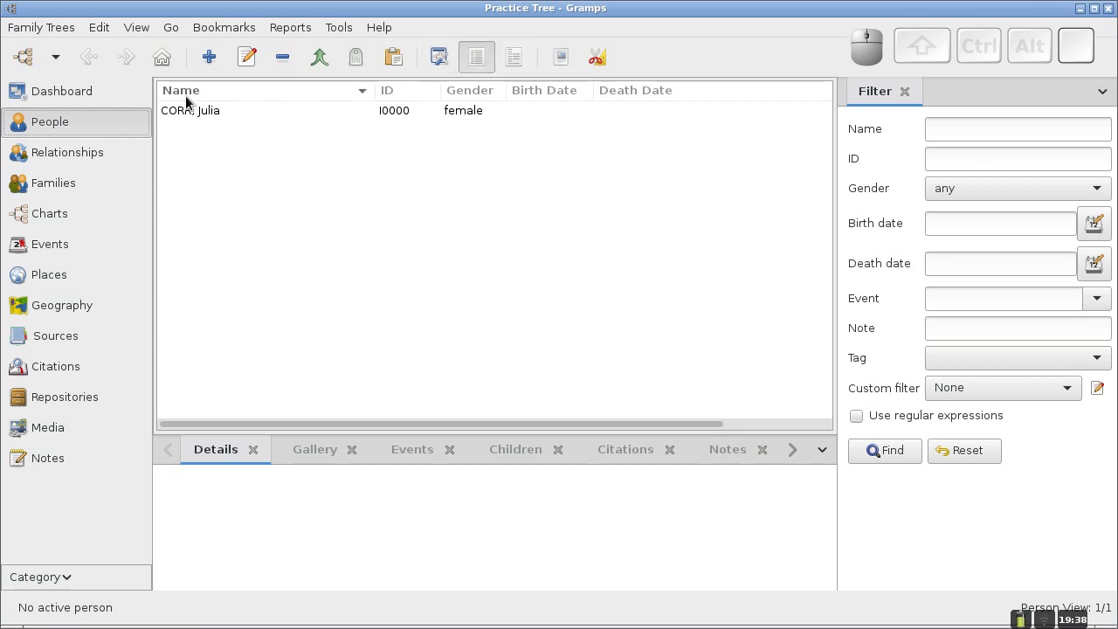
# Switch the People list to the grouped-by-surname view, expanding and collapsing the CORR group.
pyautogui.click(515, 62)
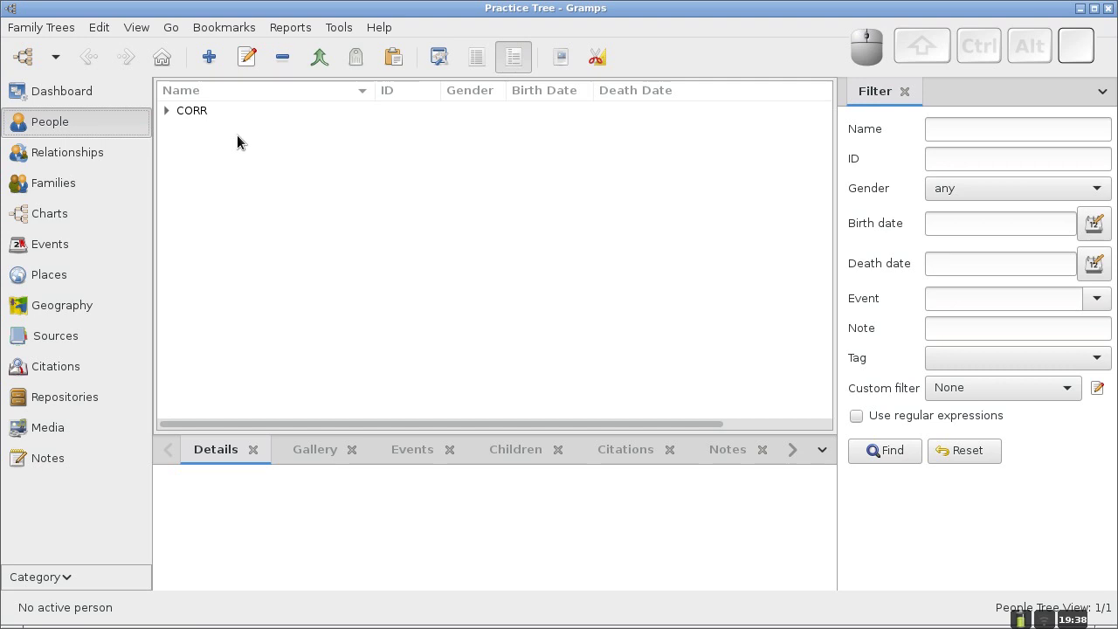
pyautogui.click(165, 109)
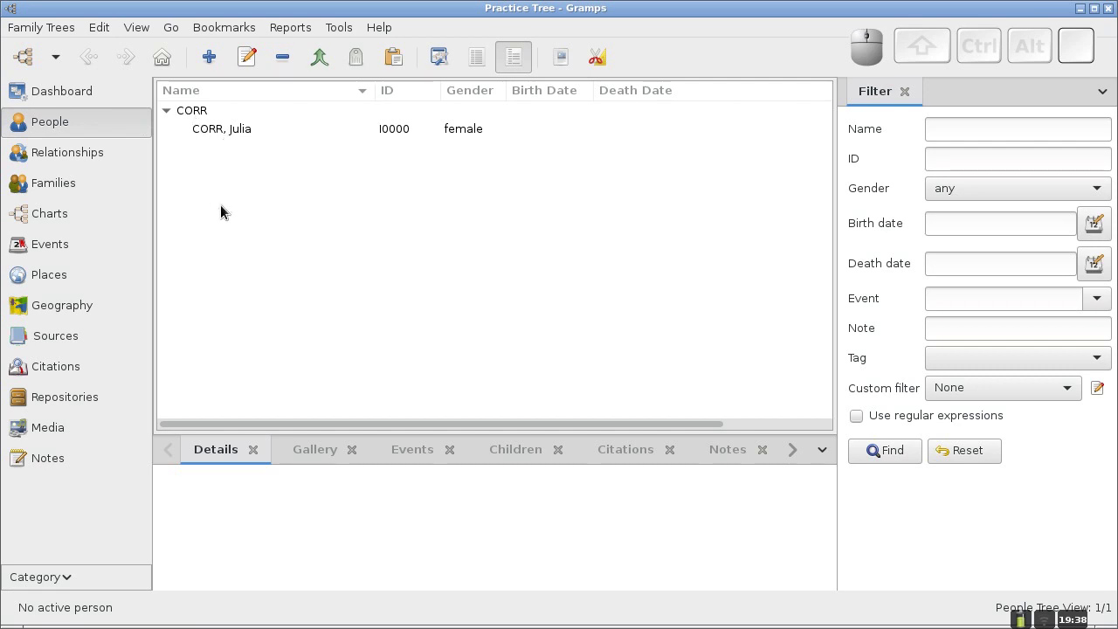
pyautogui.click(164, 111)
pyautogui.click(164, 111)
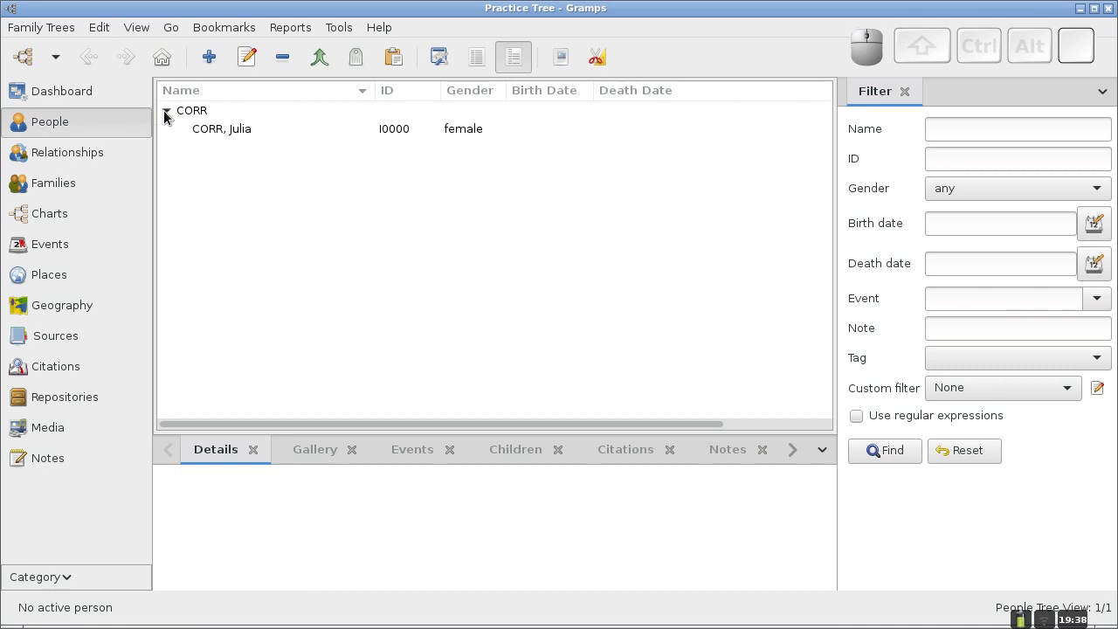
pyautogui.click(165, 110)
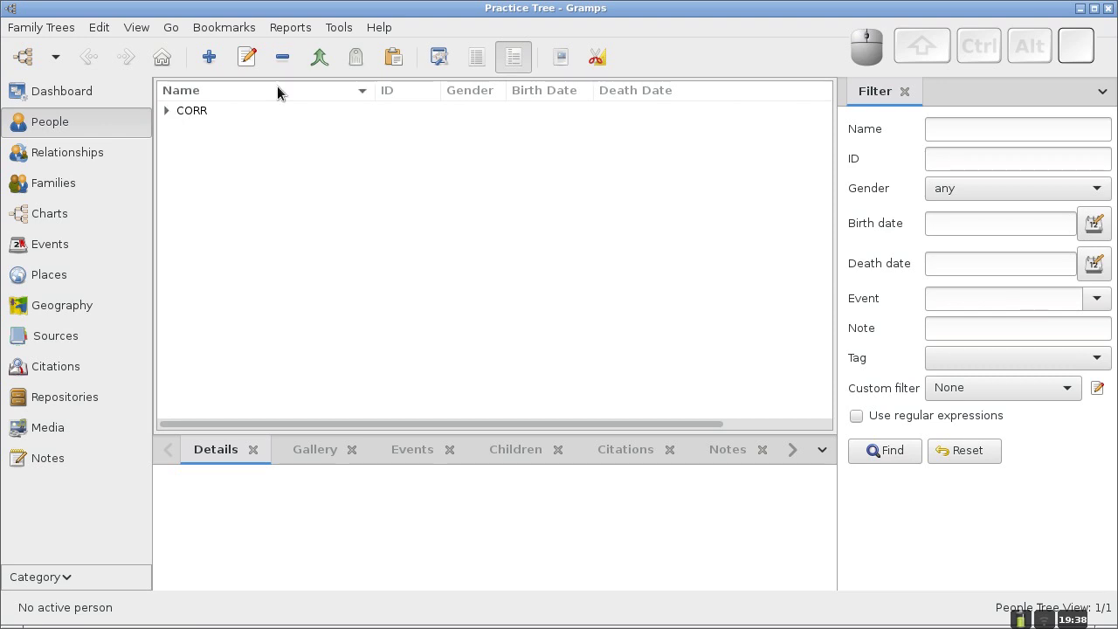
pyautogui.click(474, 63)
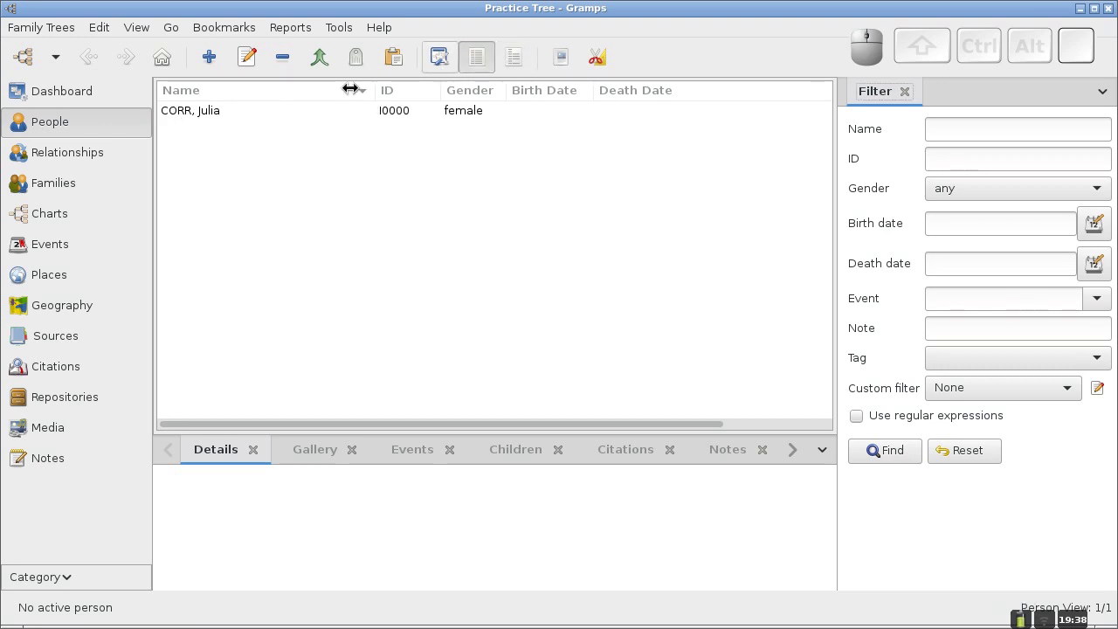
pyautogui.click(511, 58)
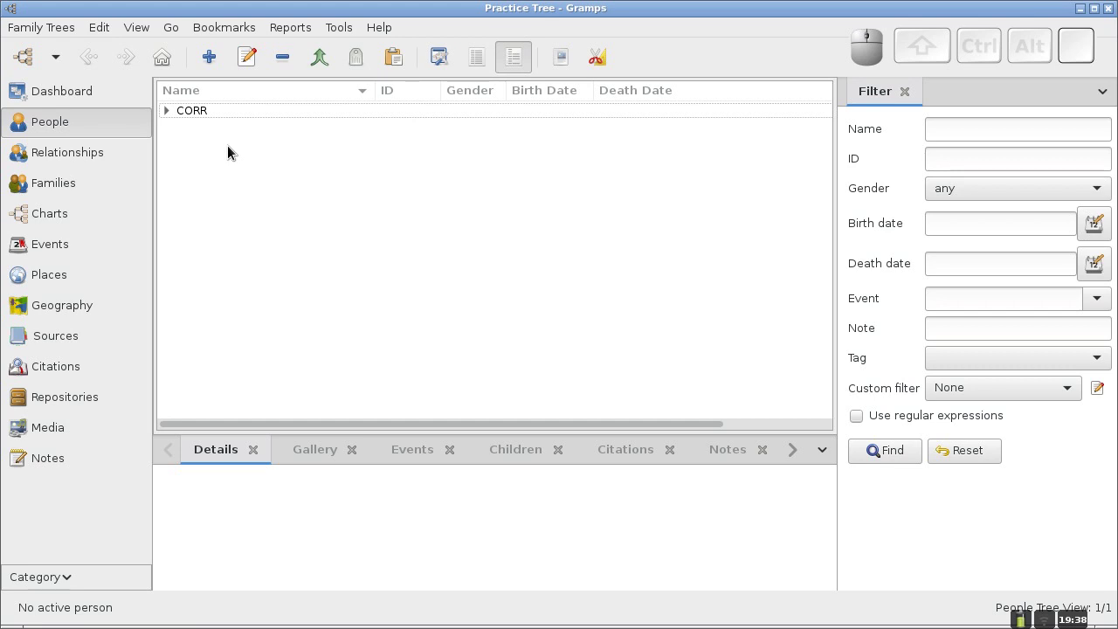
pyautogui.click(165, 111)
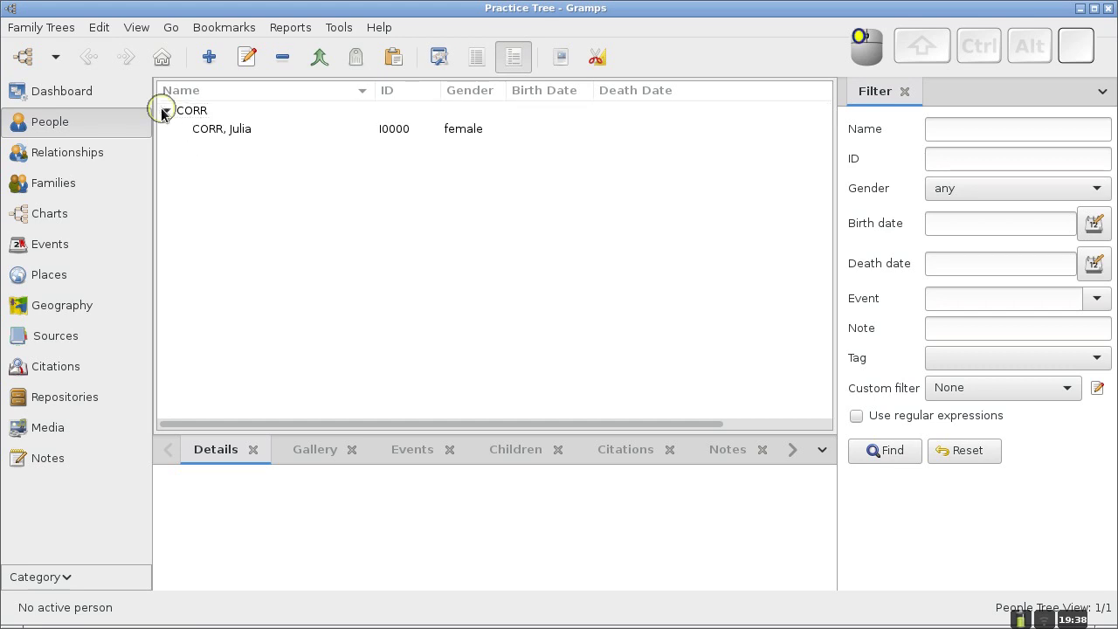
pyautogui.click(166, 109)
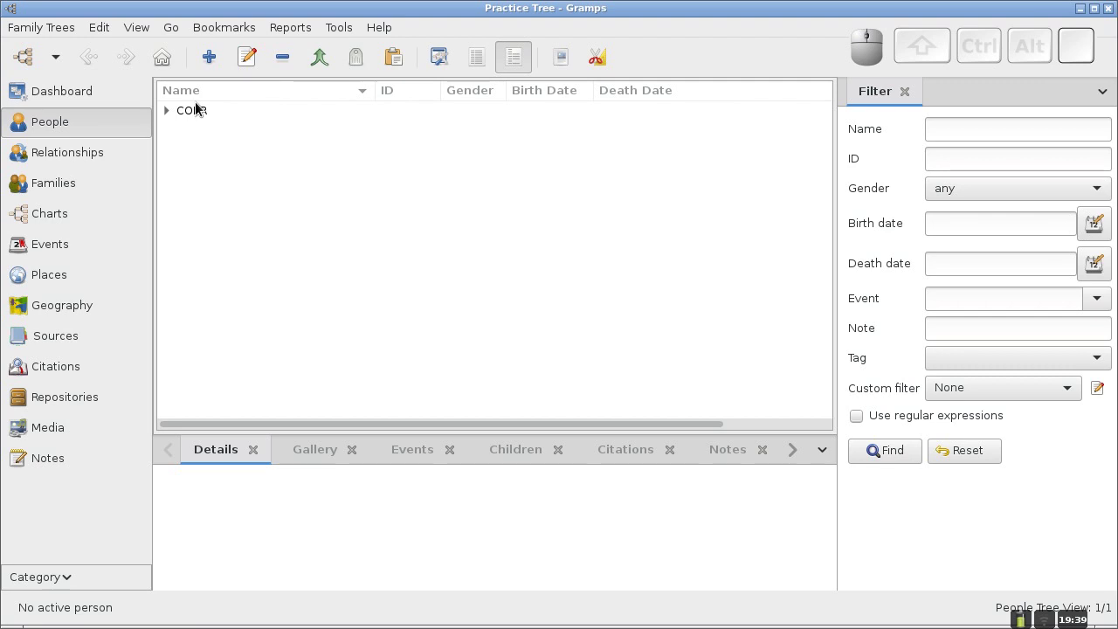
pyautogui.click(209, 57)
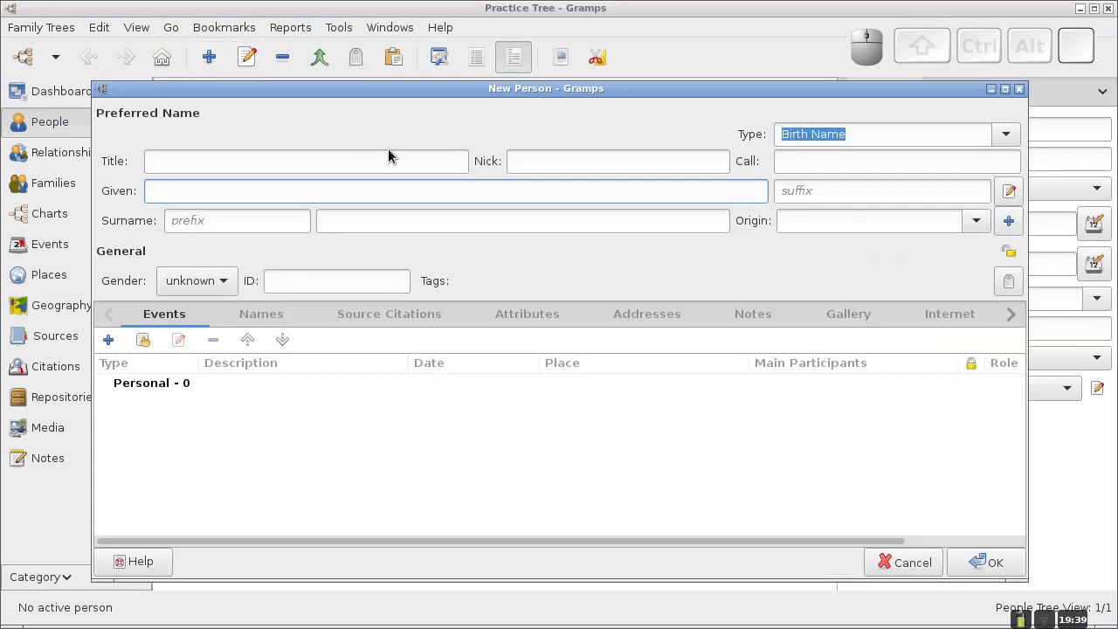
pyautogui.moveTo(375, 91)
pyautogui.mouseDown()
pyautogui.moveTo(355, 68)
pyautogui.moveTo(367, 84)
pyautogui.mouseUp()
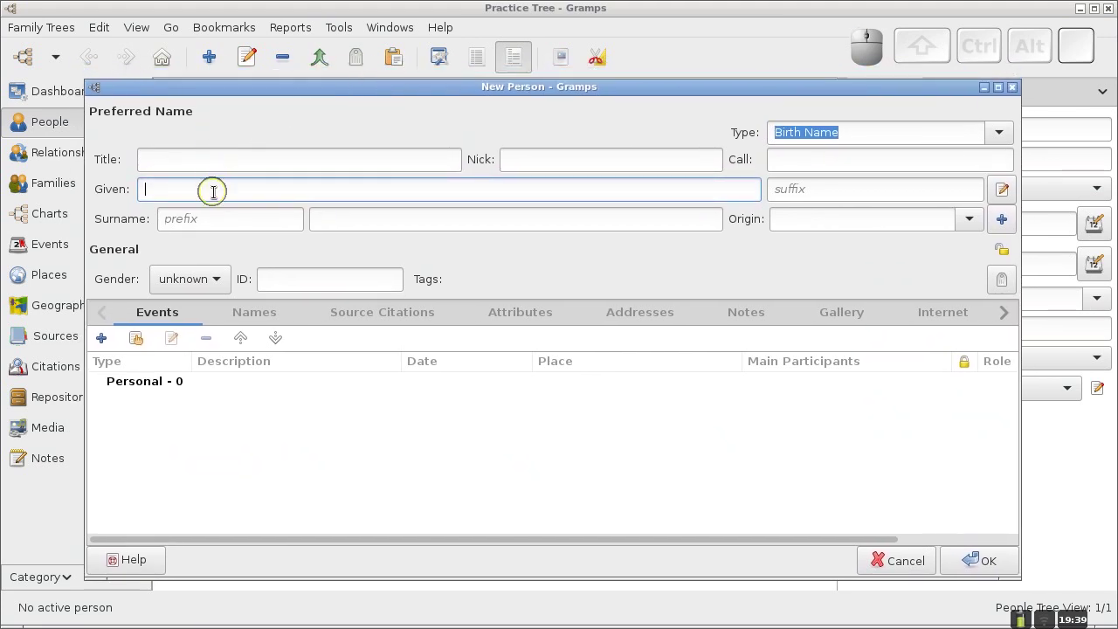
pyautogui.write('John')
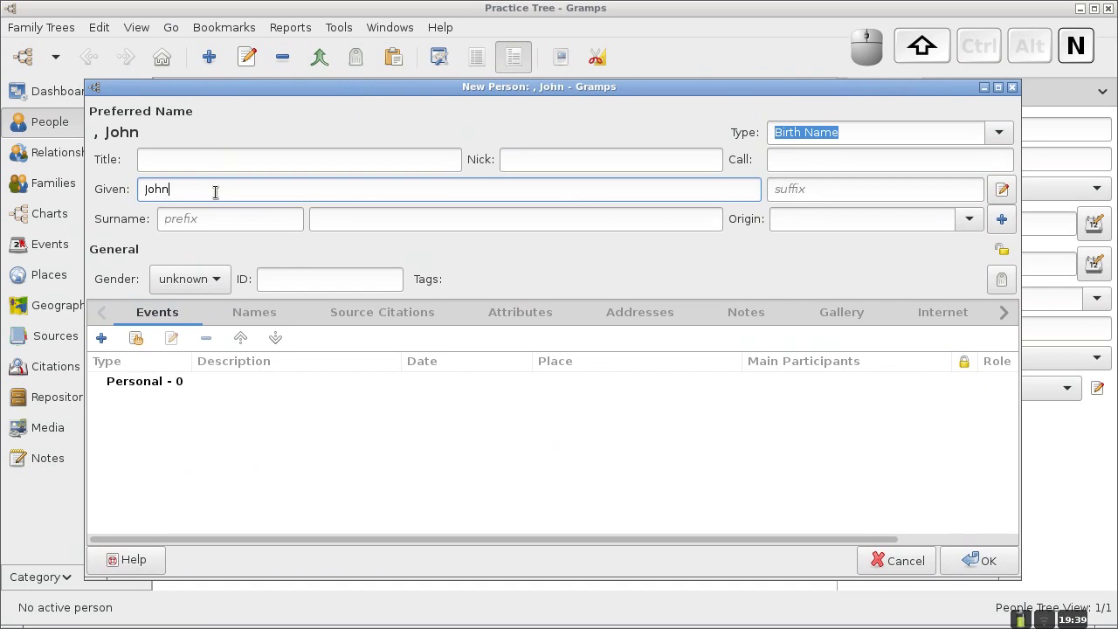
pyautogui.click(332, 219)
pyautogui.write('Co')
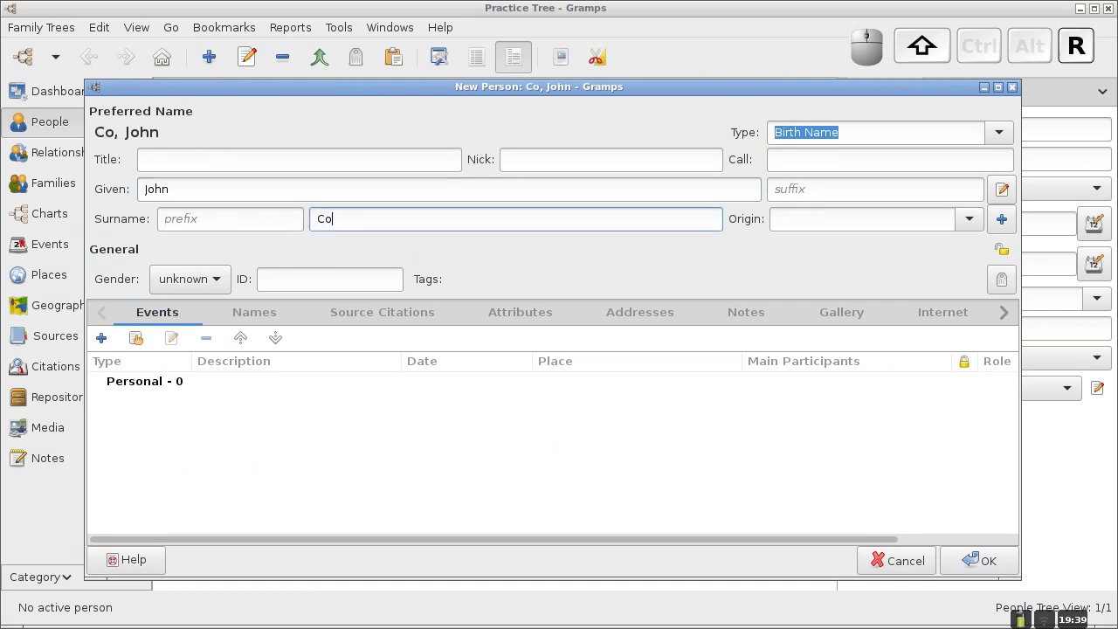
pyautogui.write('rr')
pyautogui.press('BackSpace')
pyautogui.press('BackSpace')
pyautogui.press('BackSpace')
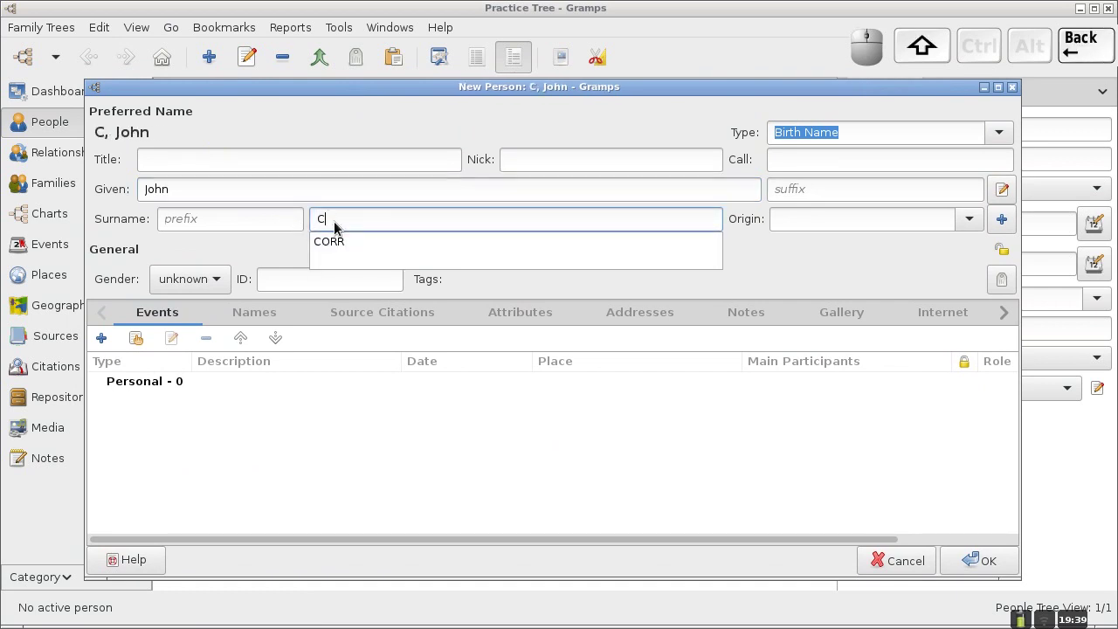
pyautogui.write('ORR')
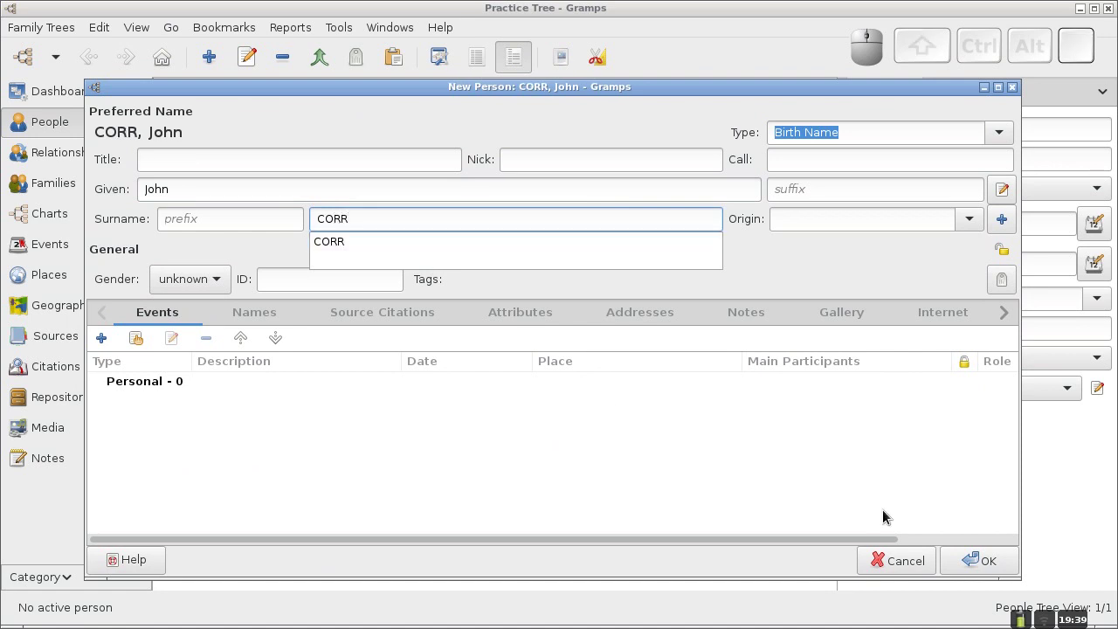
pyautogui.click(997, 564)
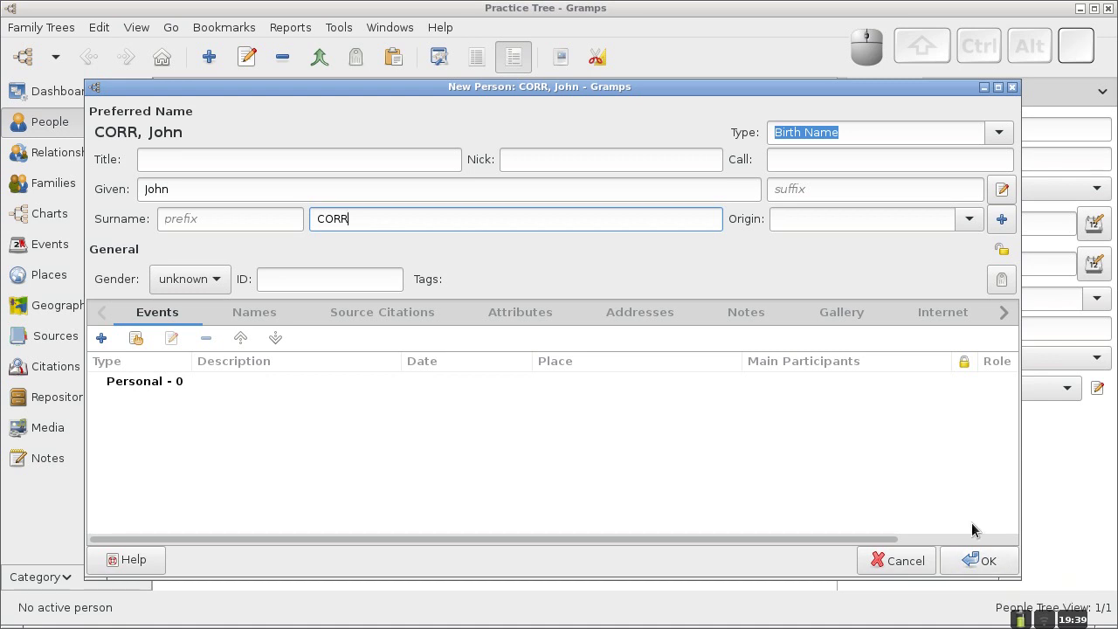
pyautogui.click(971, 560)
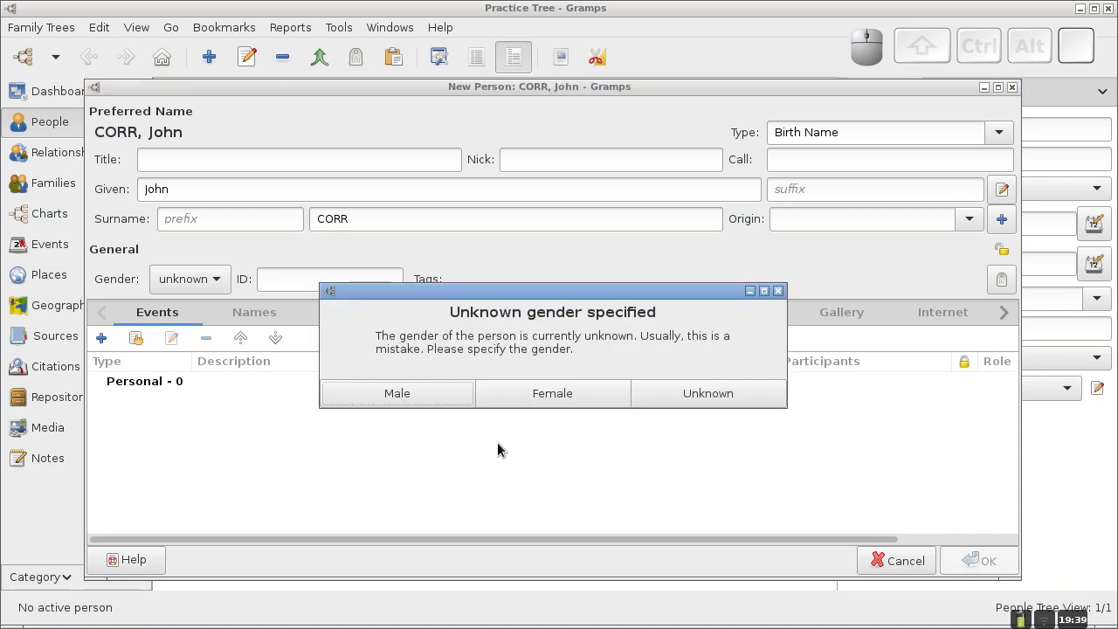
pyautogui.click(401, 395)
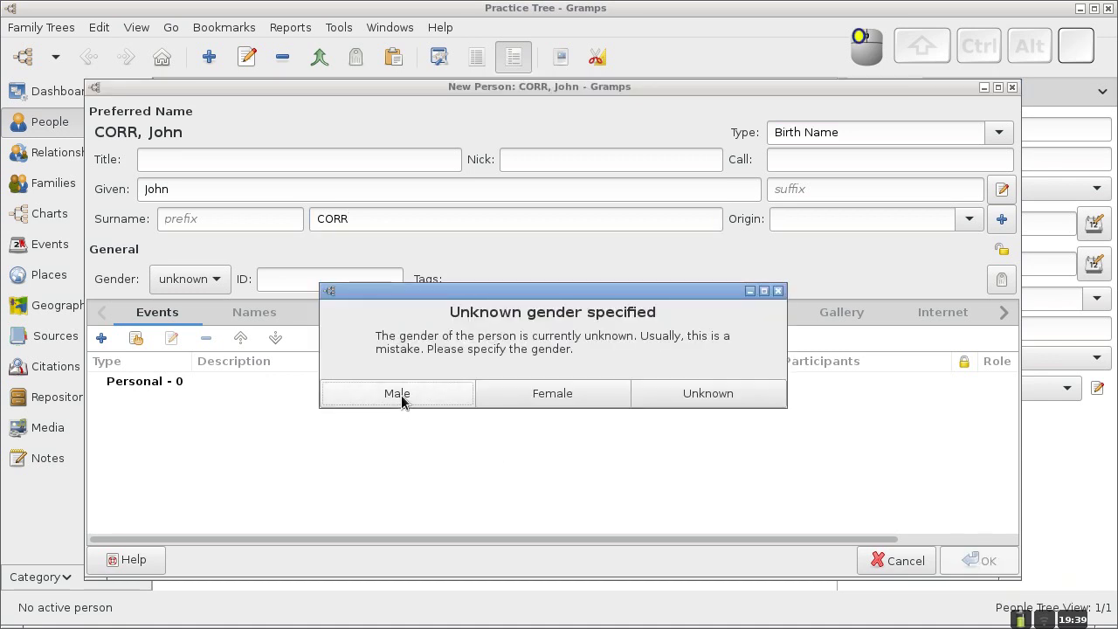
pyautogui.click(401, 395)
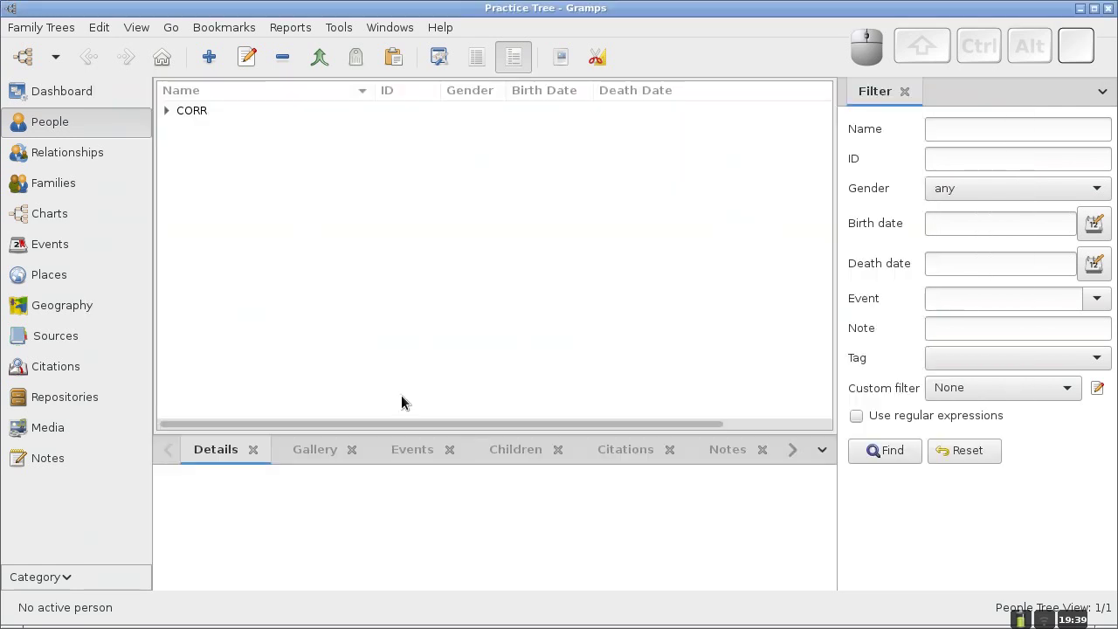
pyautogui.click(167, 110)
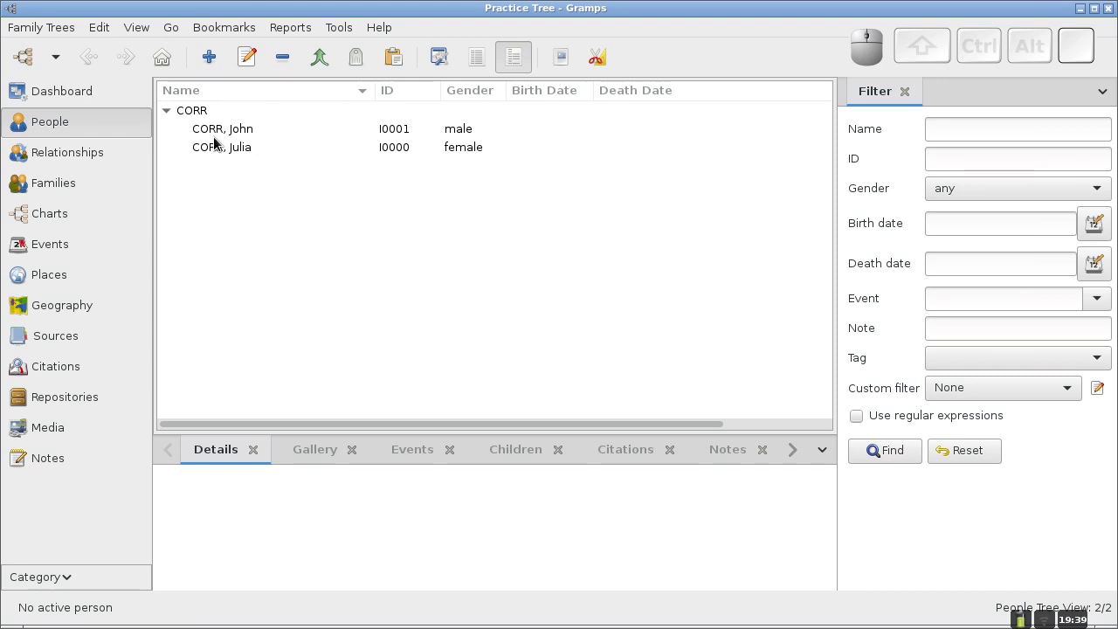
pyautogui.click(218, 147)
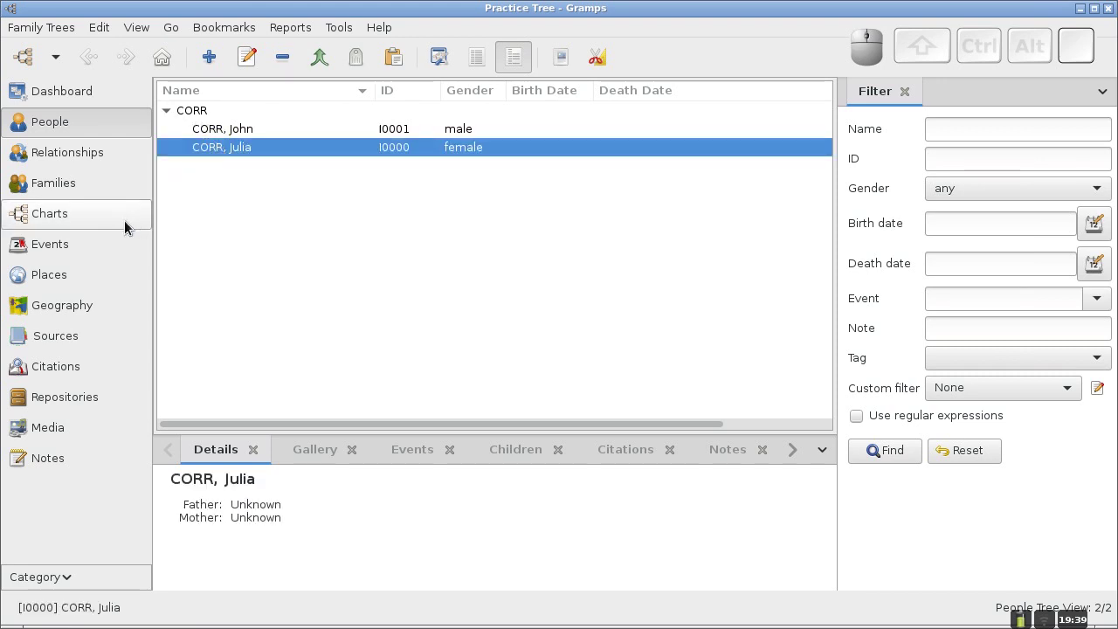
pyautogui.click(70, 223)
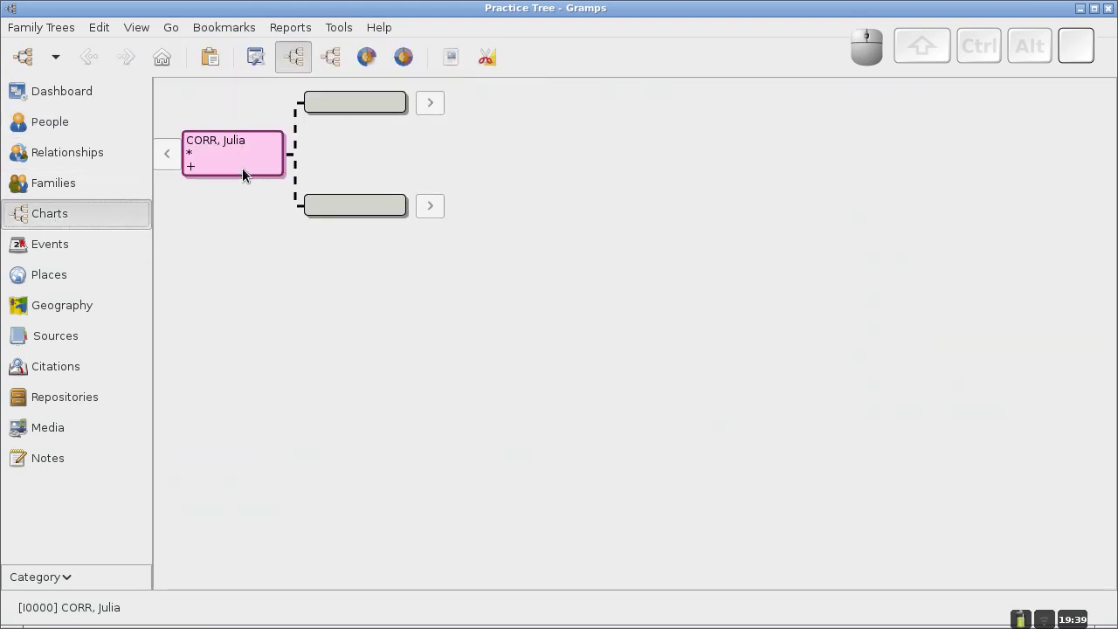
pyautogui.click(66, 130)
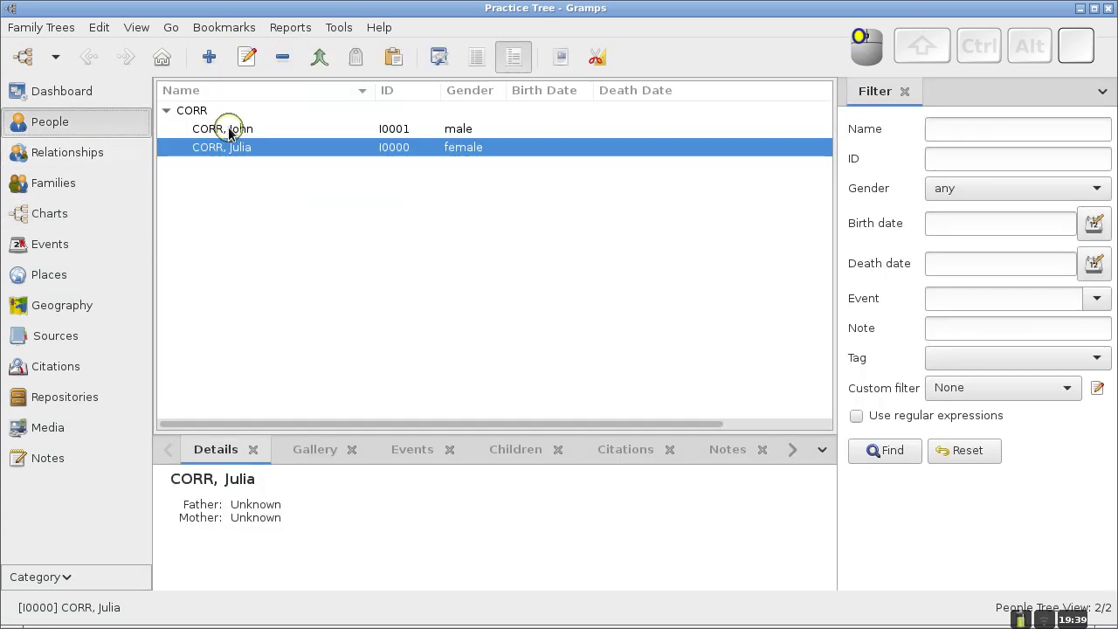
pyautogui.click(233, 129)
pyautogui.click(65, 219)
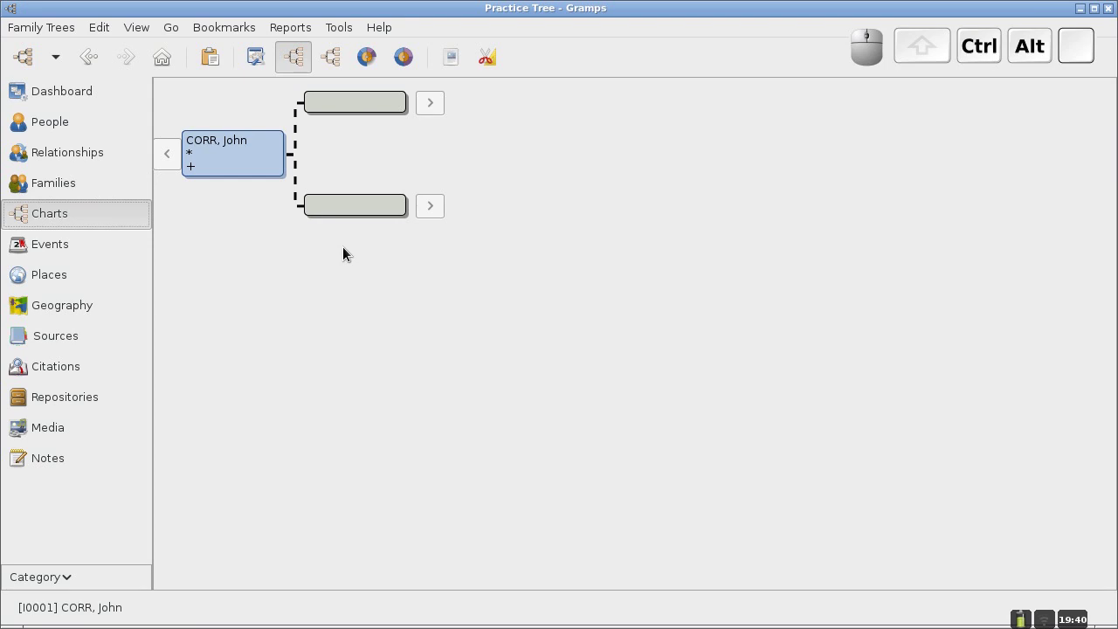
pyautogui.hotkey('ctrl', 'alt', 'Left')
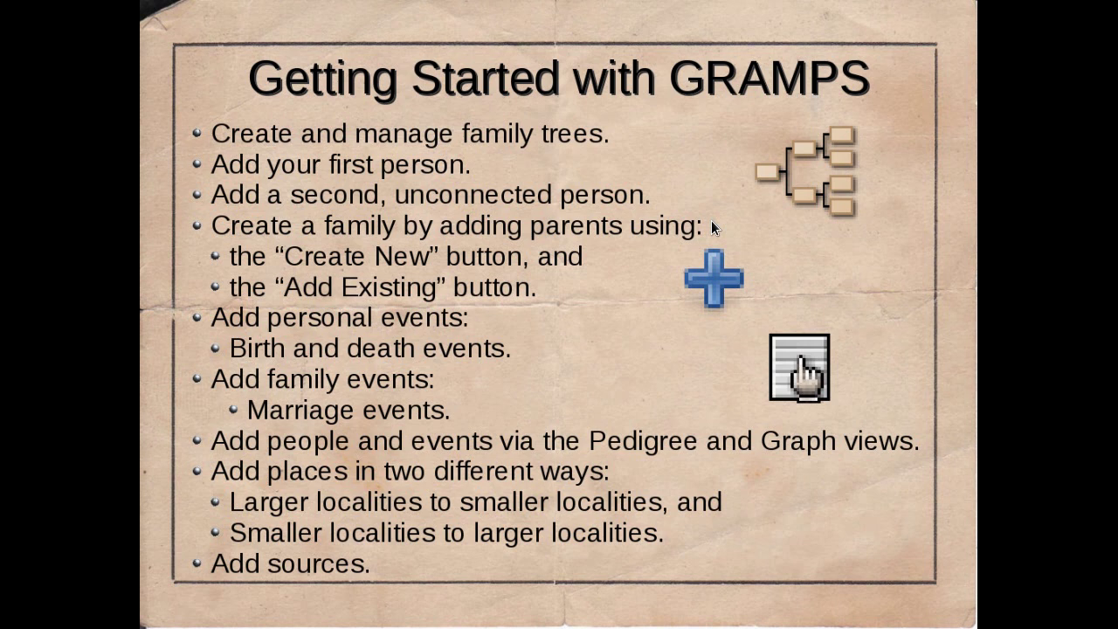
pyautogui.hotkey('ctrl', 'alt', 'Left')
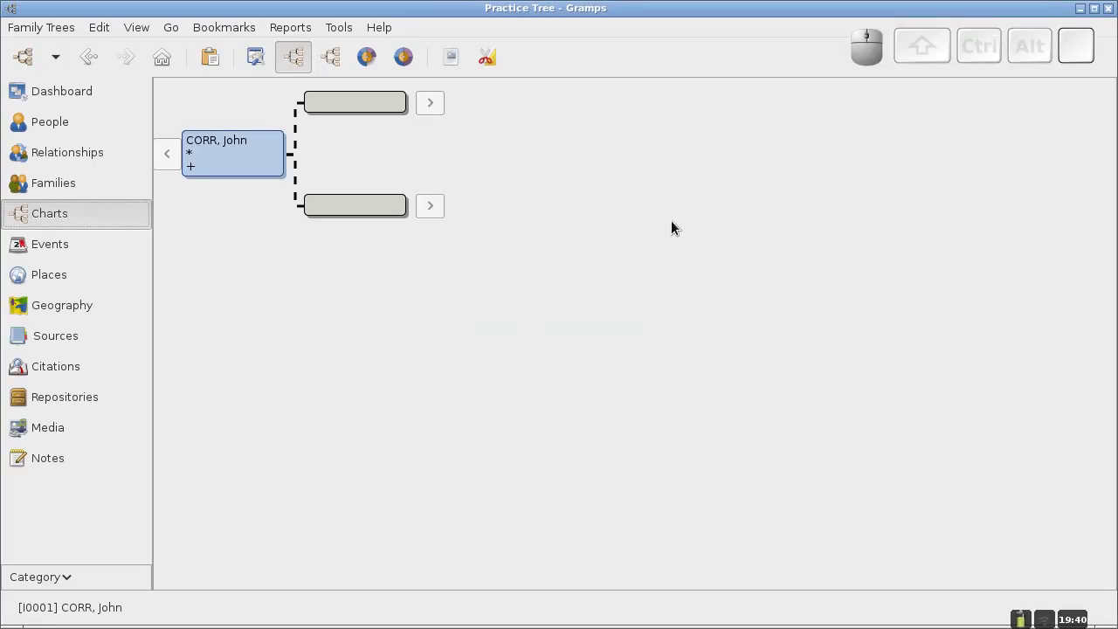
pyautogui.click(67, 126)
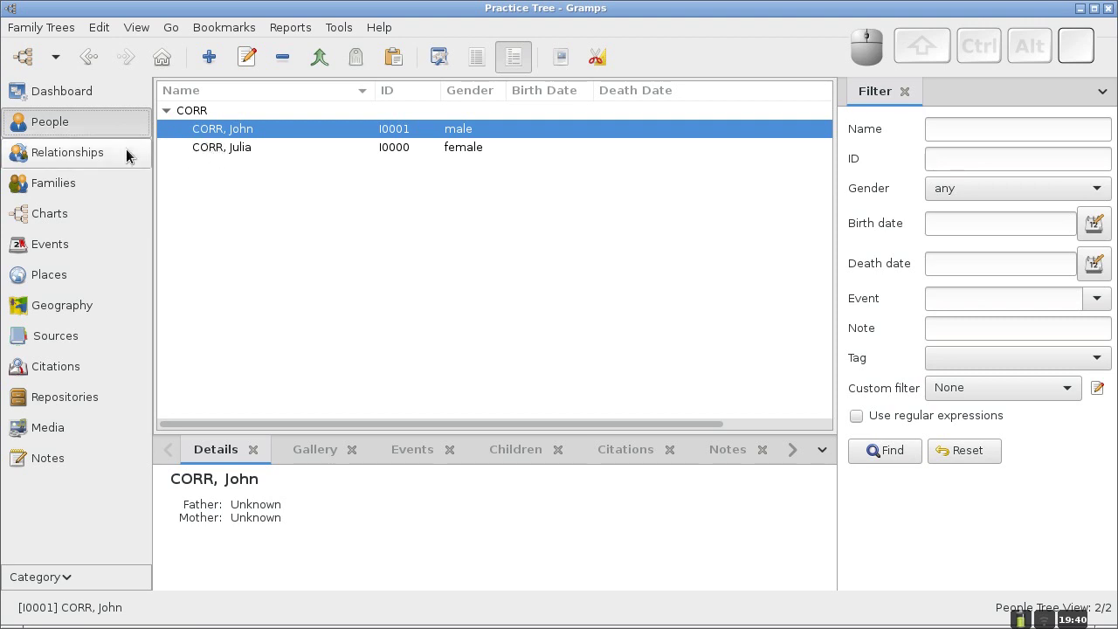
pyautogui.click(200, 150)
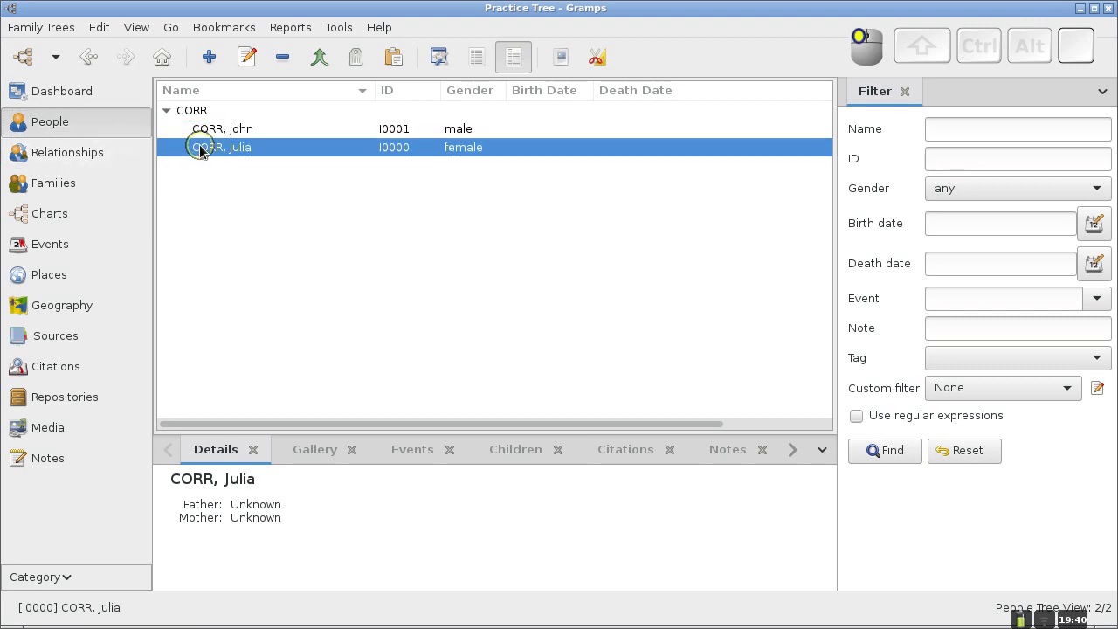
pyautogui.click(67, 150)
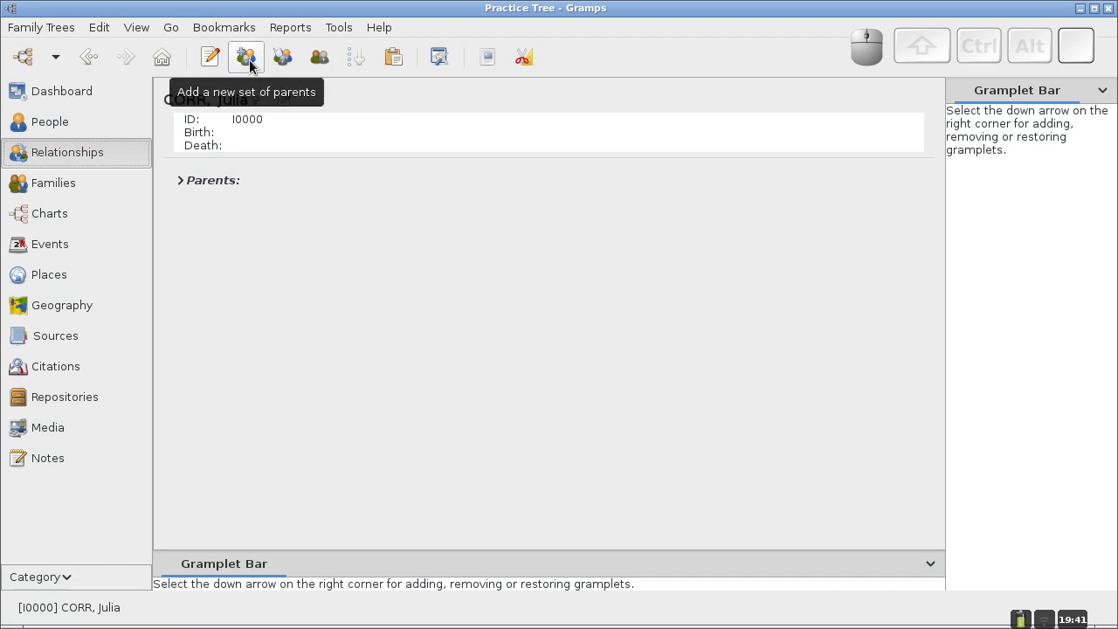
# Add a new set of parents for Julia, opening a New Family with her as child.
pyautogui.click(250, 61)
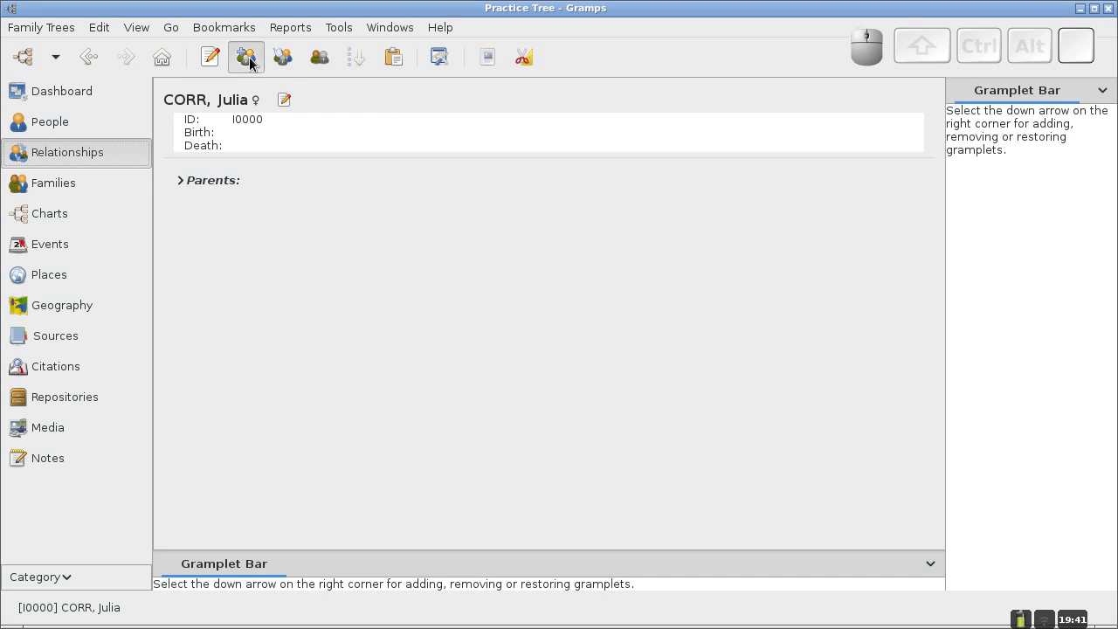
pyautogui.moveTo(401, 110)
pyautogui.mouseDown()
pyautogui.moveTo(419, 102)
pyautogui.moveTo(403, 103)
pyautogui.mouseUp()
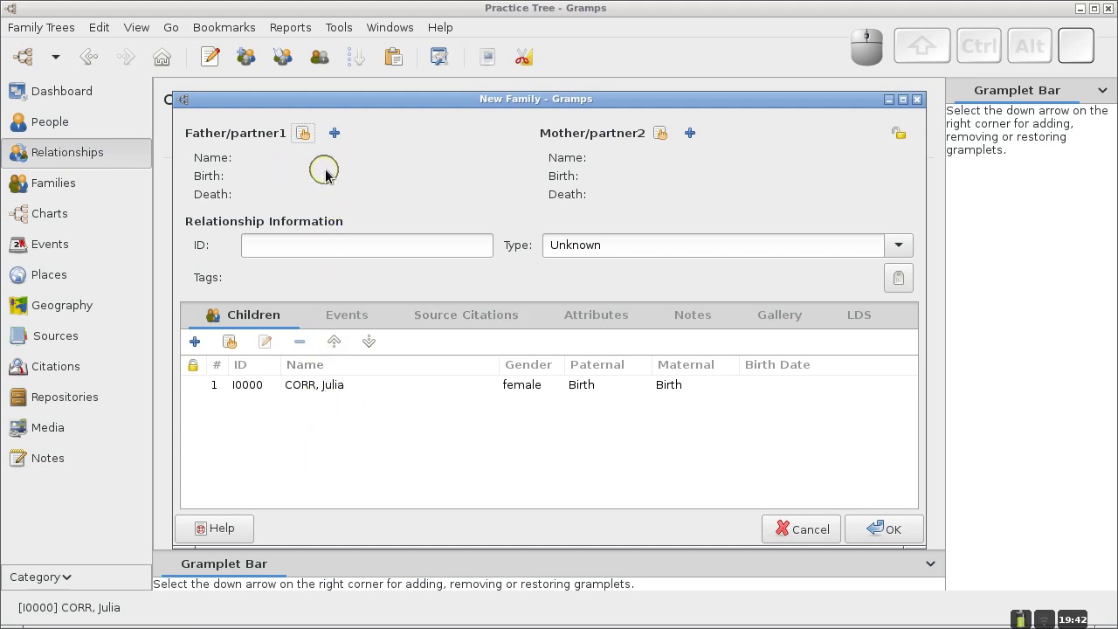
pyautogui.click(343, 183)
pyautogui.click(300, 137)
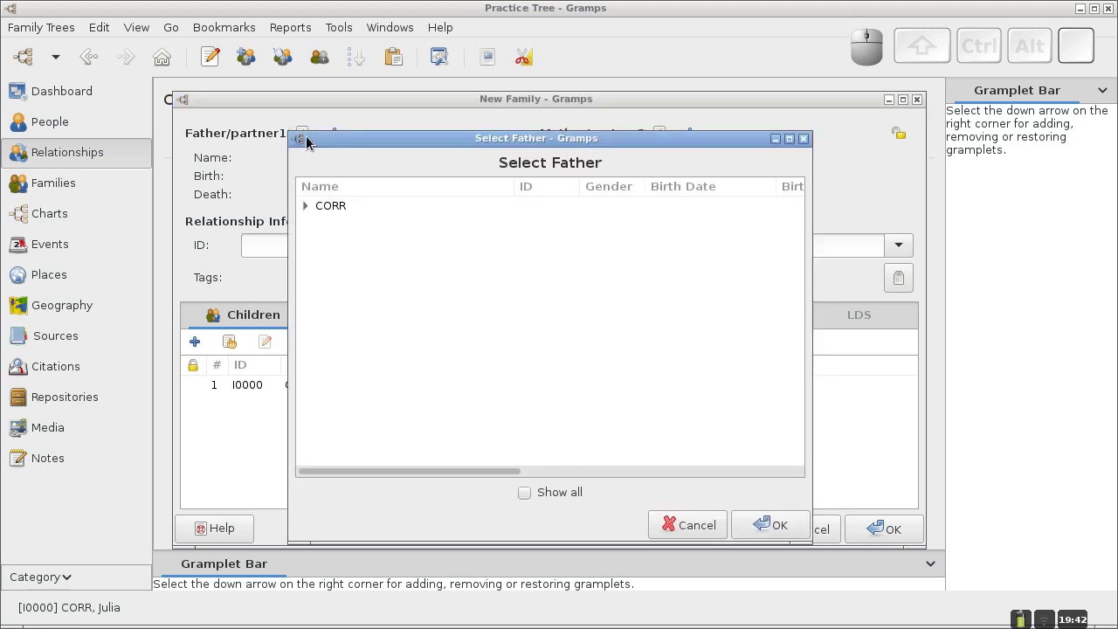
pyautogui.click(305, 208)
pyautogui.click(357, 225)
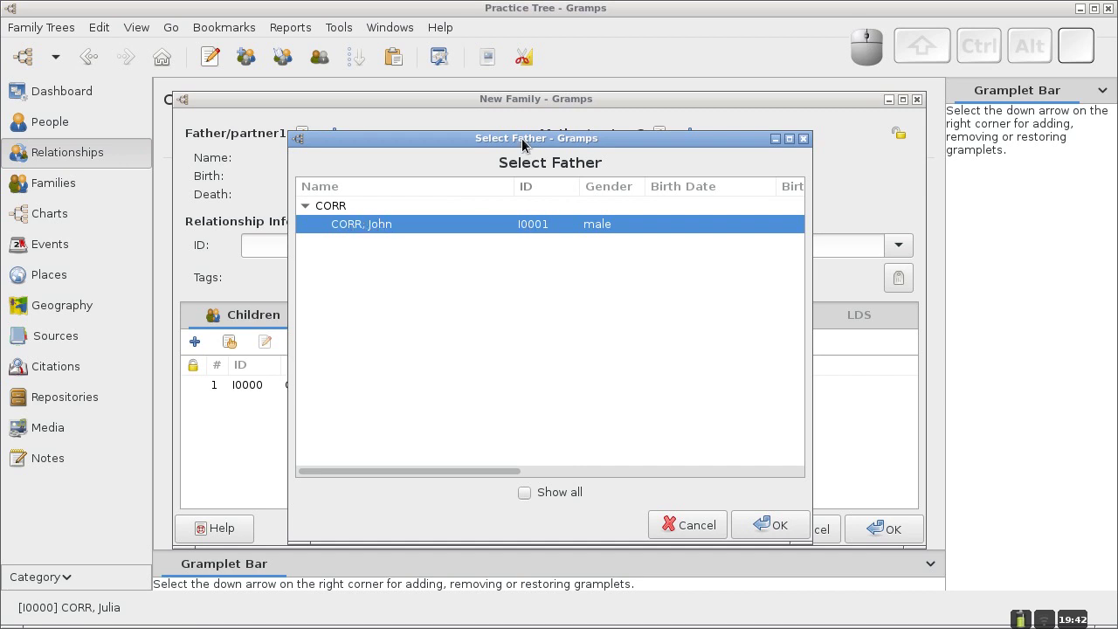
pyautogui.click(769, 524)
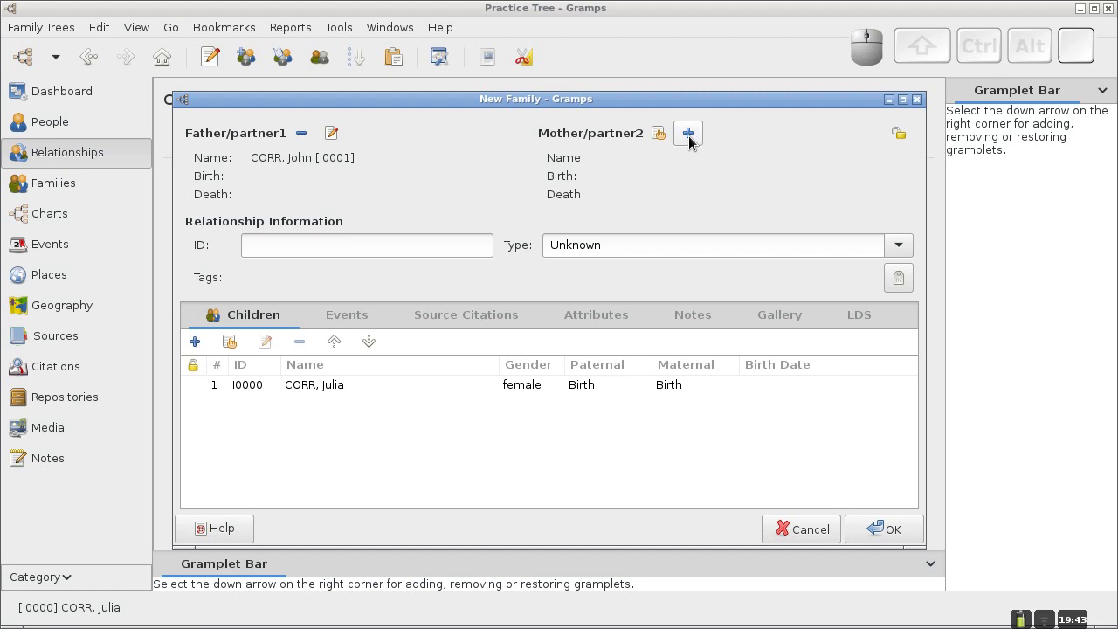
pyautogui.click(689, 140)
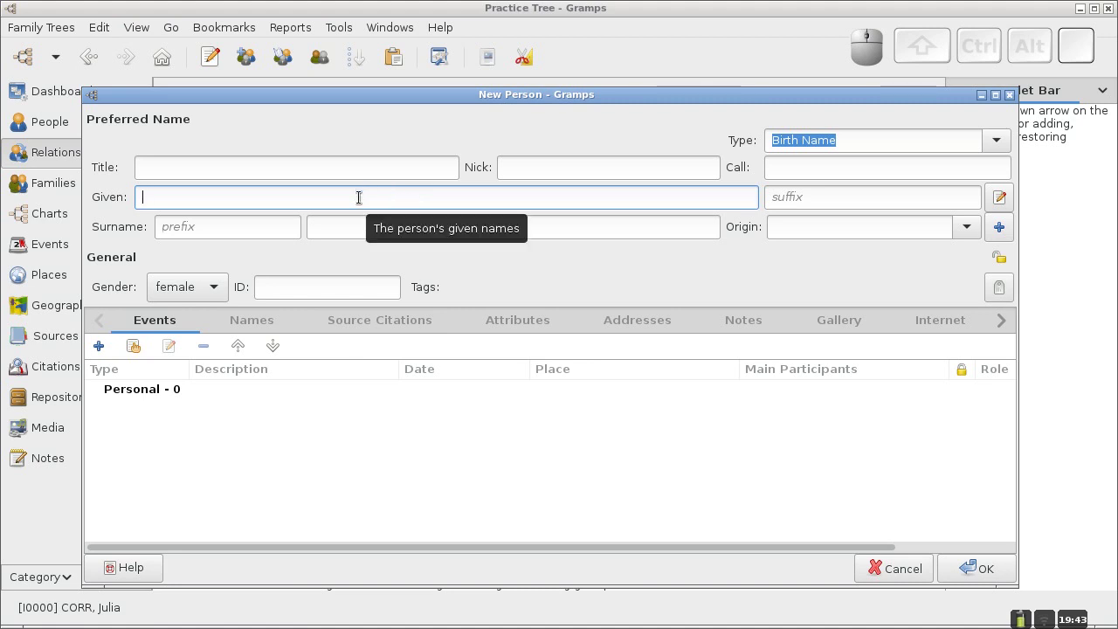
pyautogui.write('J')
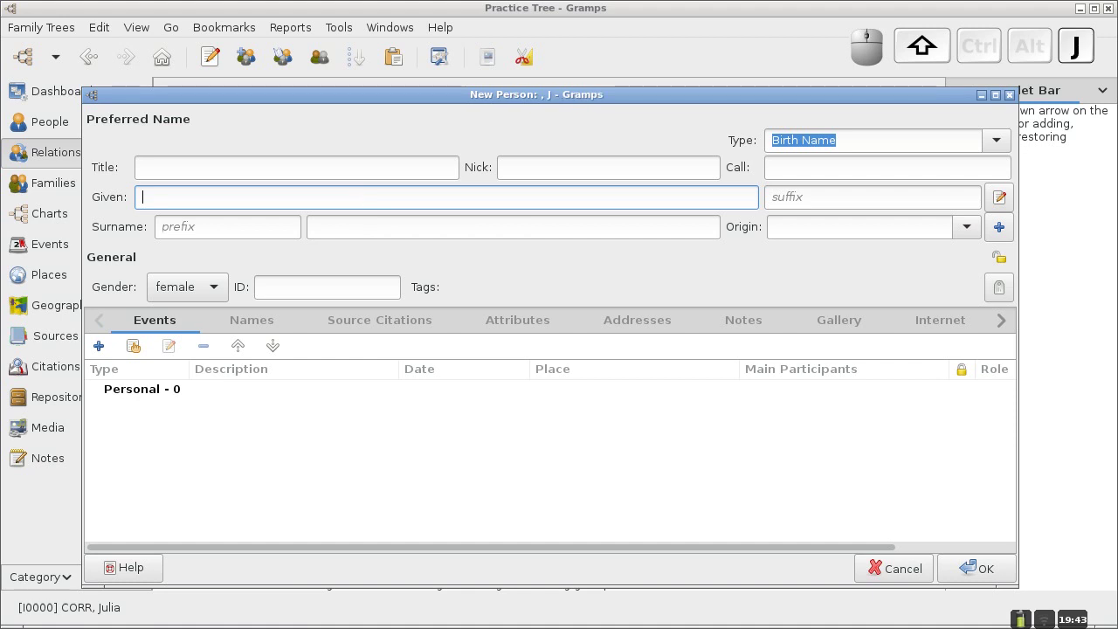
pyautogui.write('ulia')
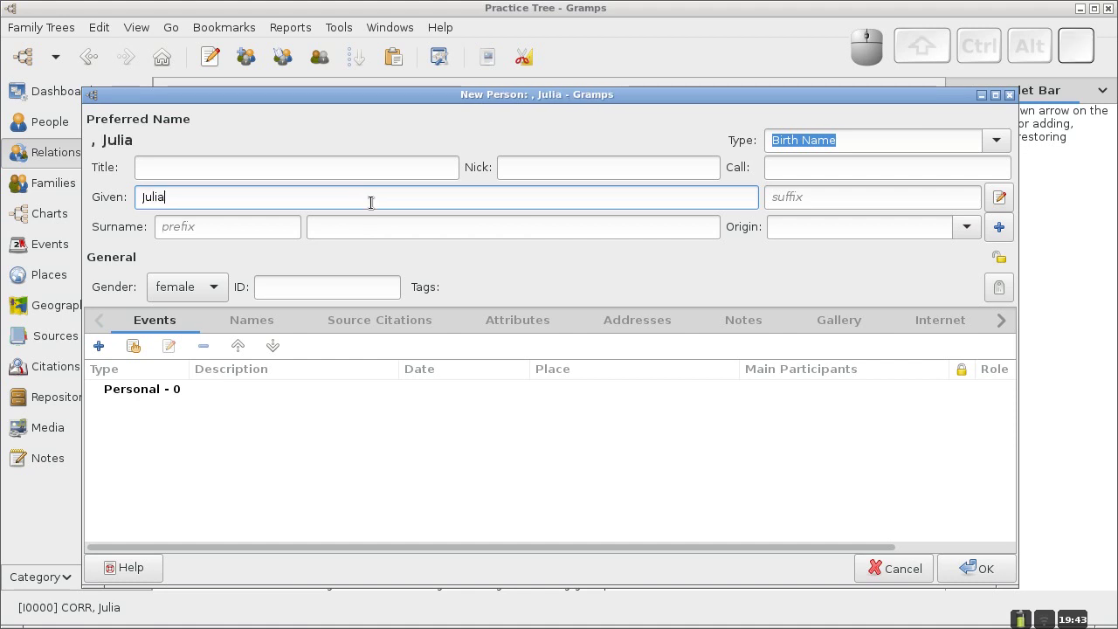
pyautogui.click(422, 223)
pyautogui.write('FOLEY')
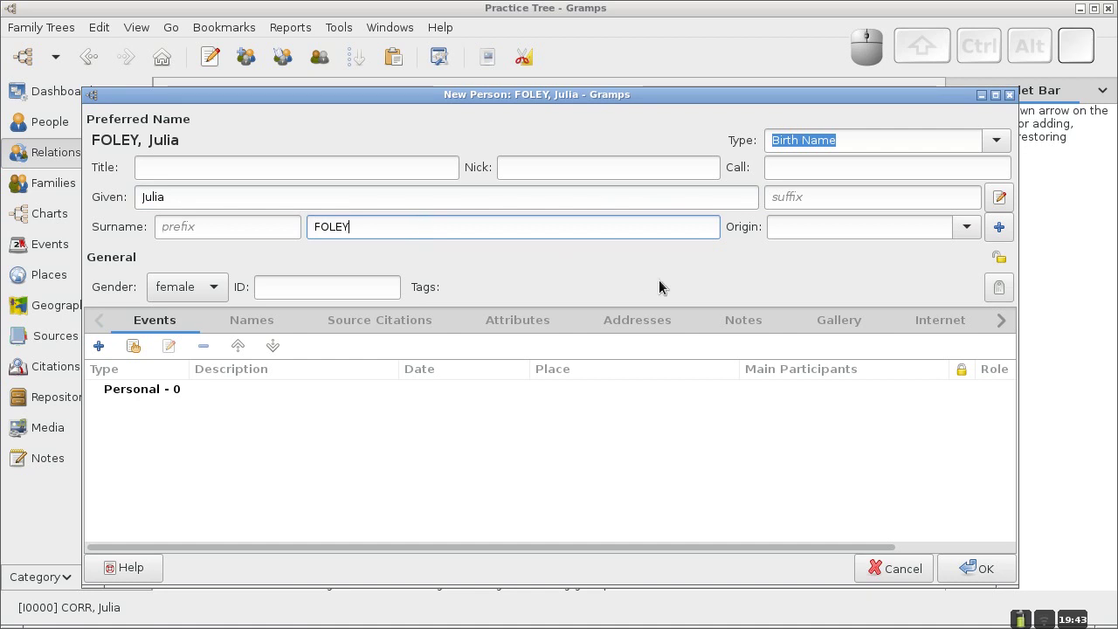
pyautogui.click(969, 569)
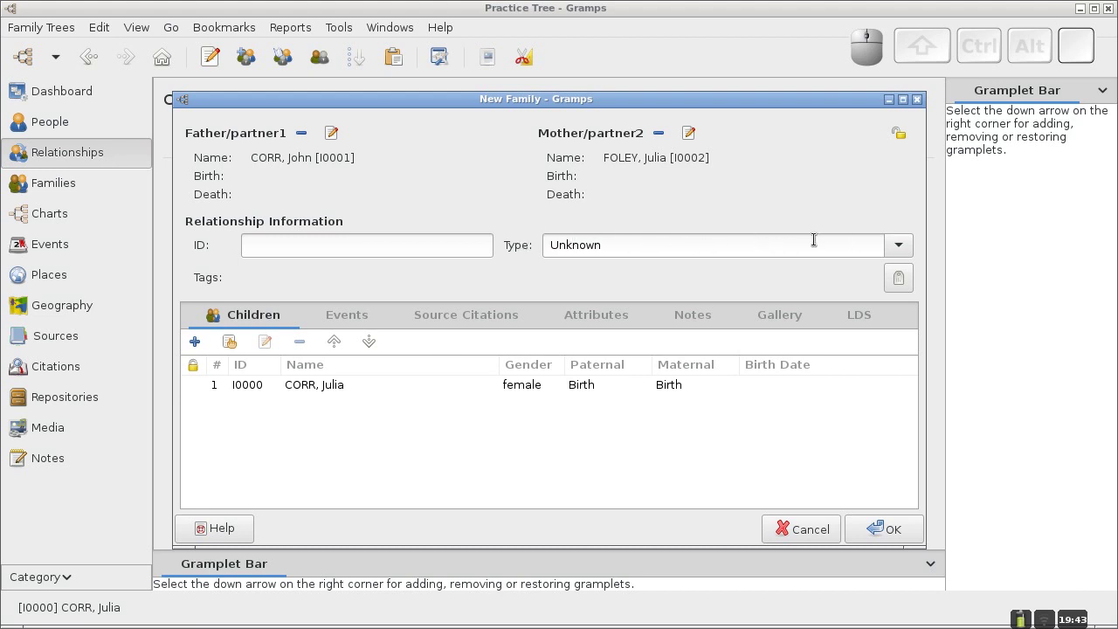
# Set the family relationship type to Married and save the new family.
pyautogui.click(905, 247)
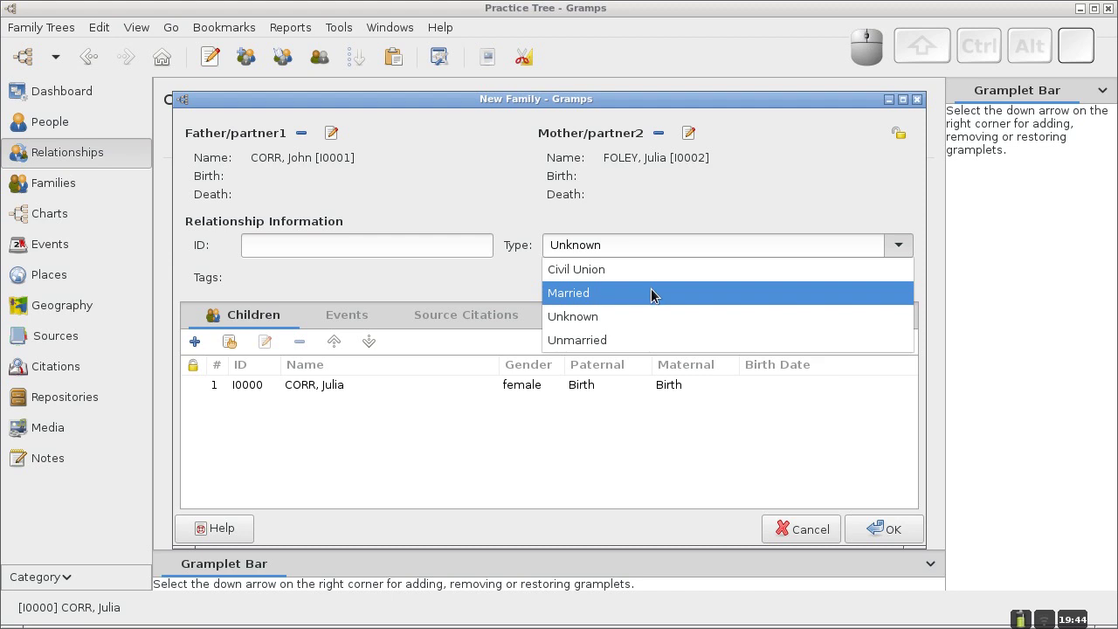
pyautogui.click(629, 300)
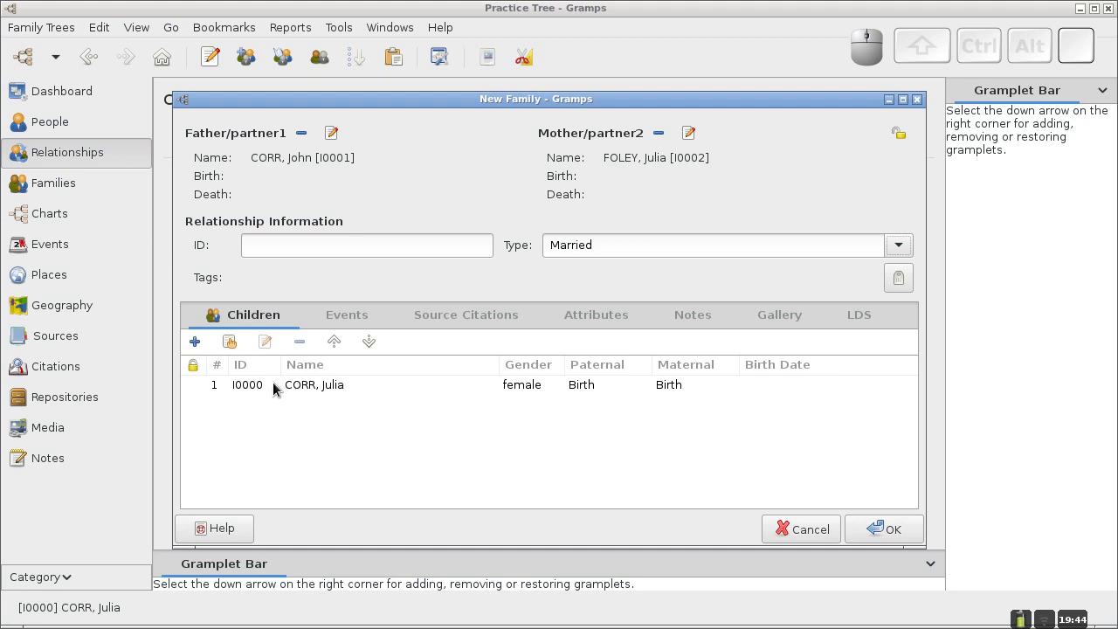
pyautogui.click(880, 528)
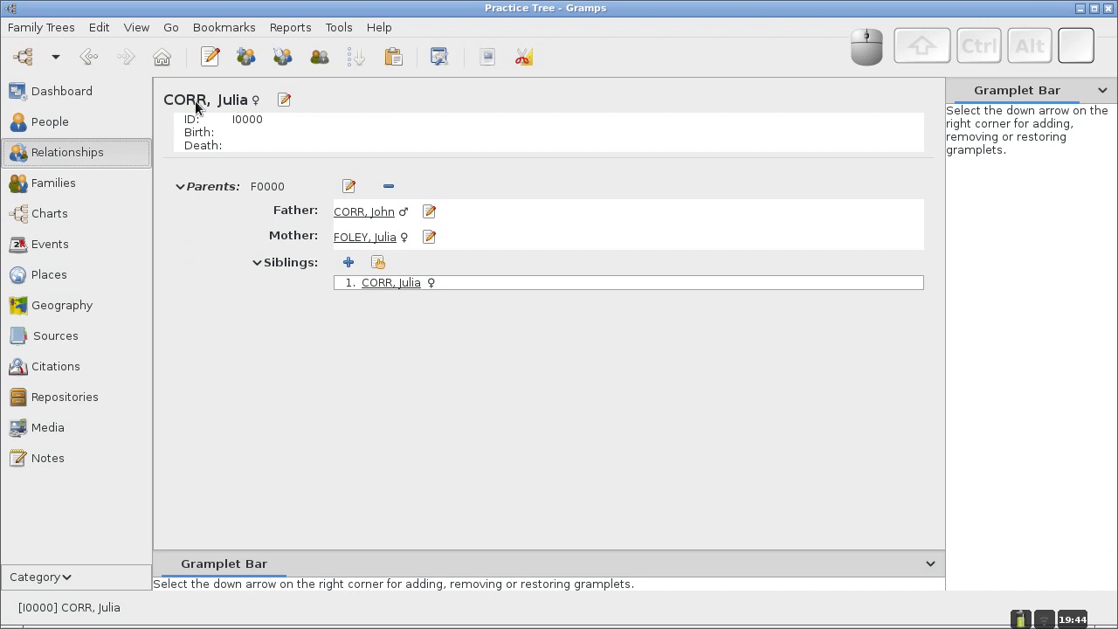
pyautogui.click(57, 218)
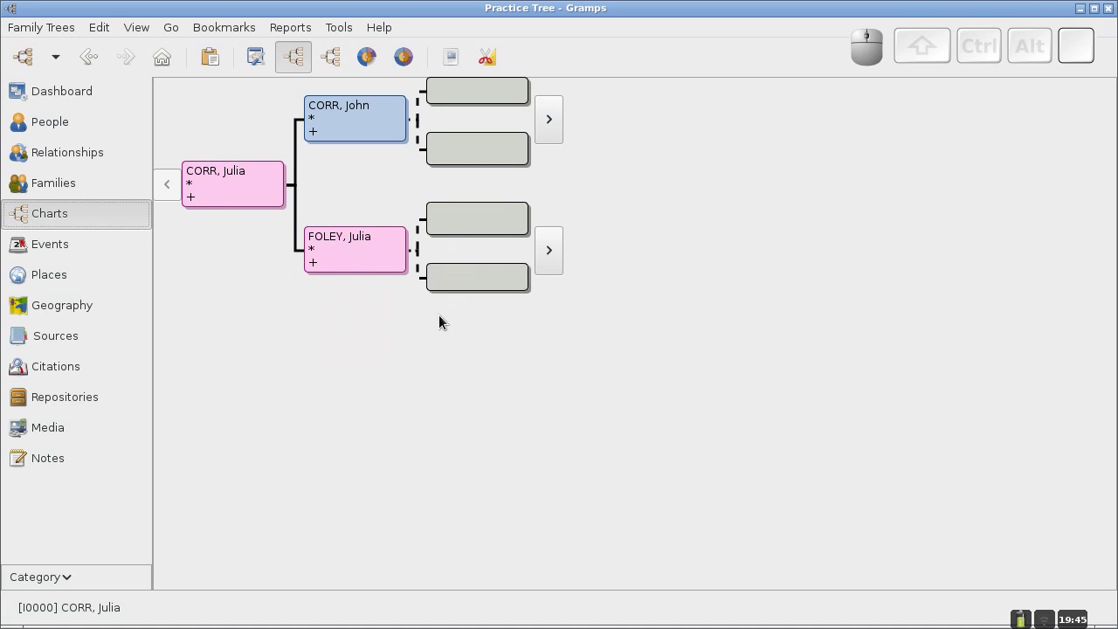
pyautogui.press('ctrl')
pyautogui.hotkey('ctrl', 'alt', 'Right')
pyautogui.click(68, 127)
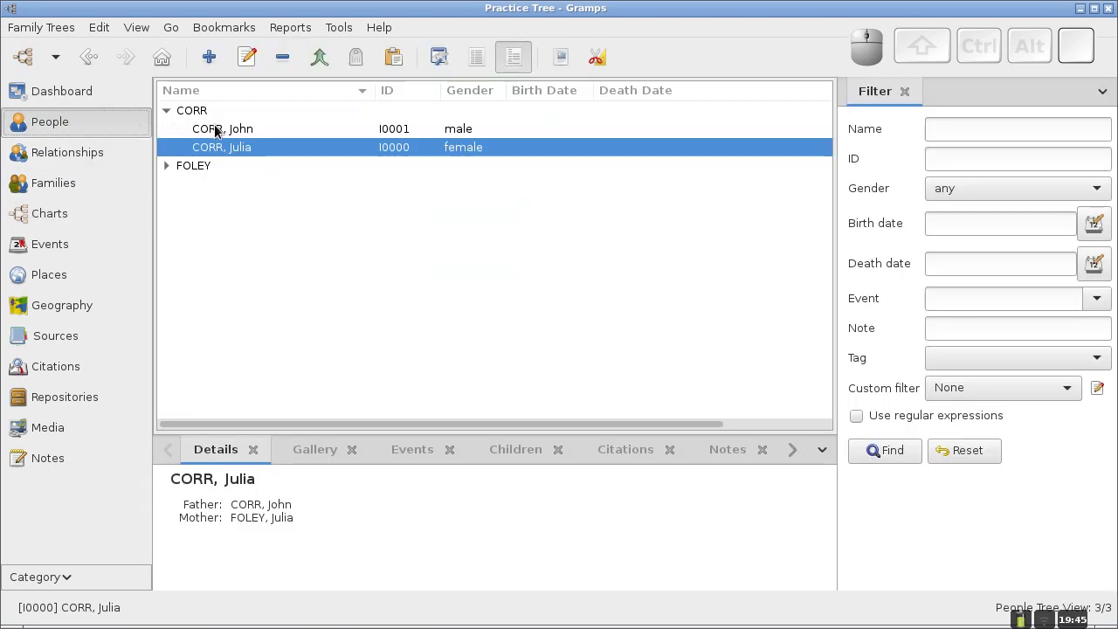
pyautogui.click(215, 128)
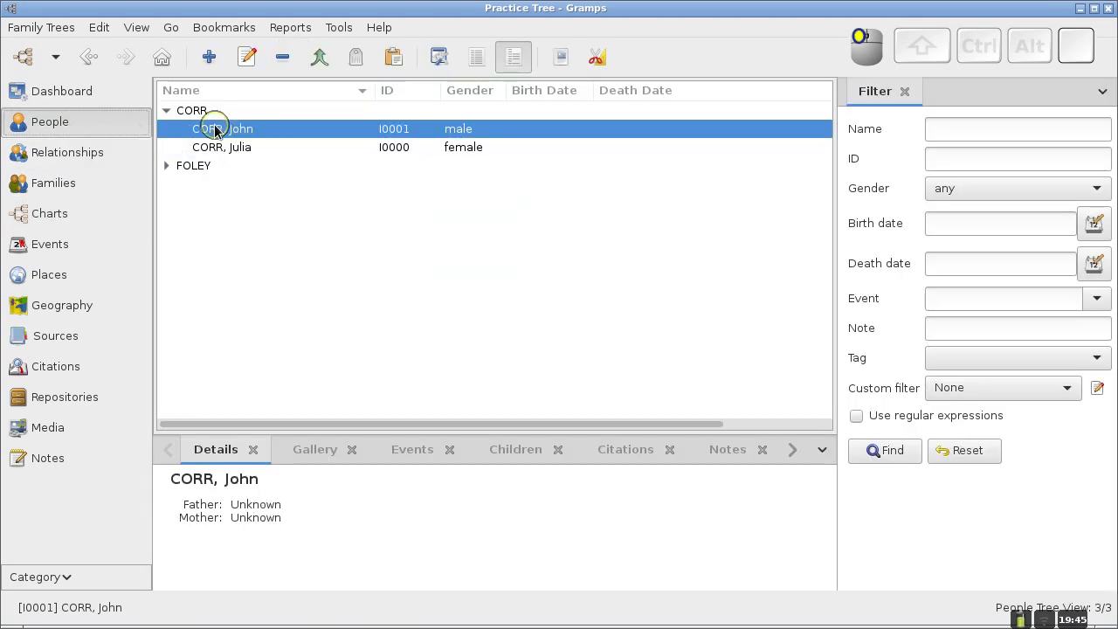
pyautogui.rightClick(260, 131)
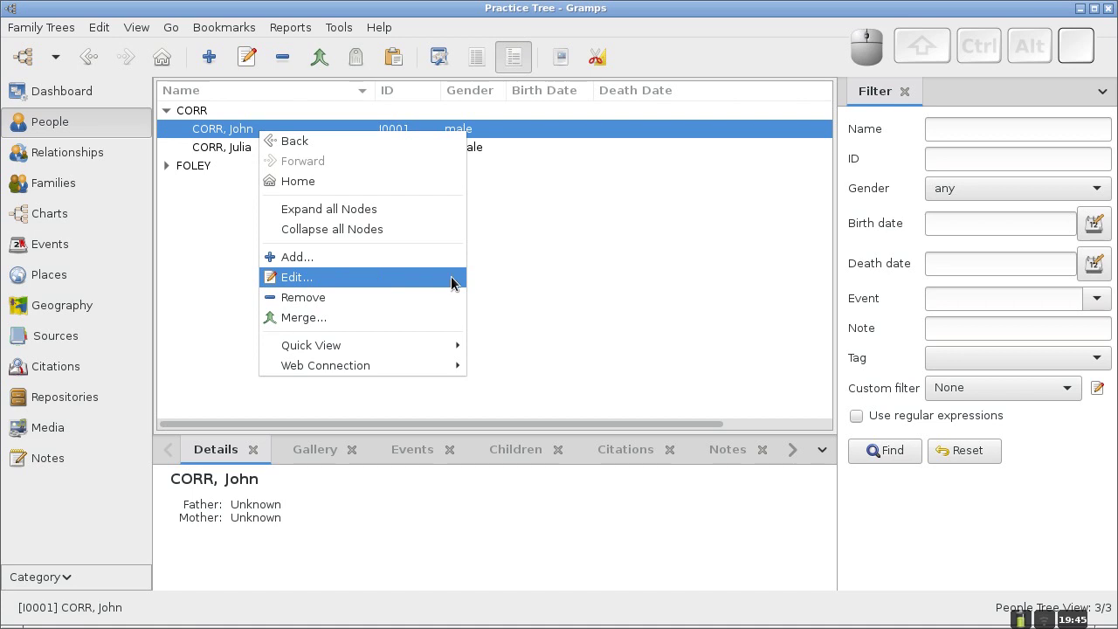
pyautogui.click(528, 276)
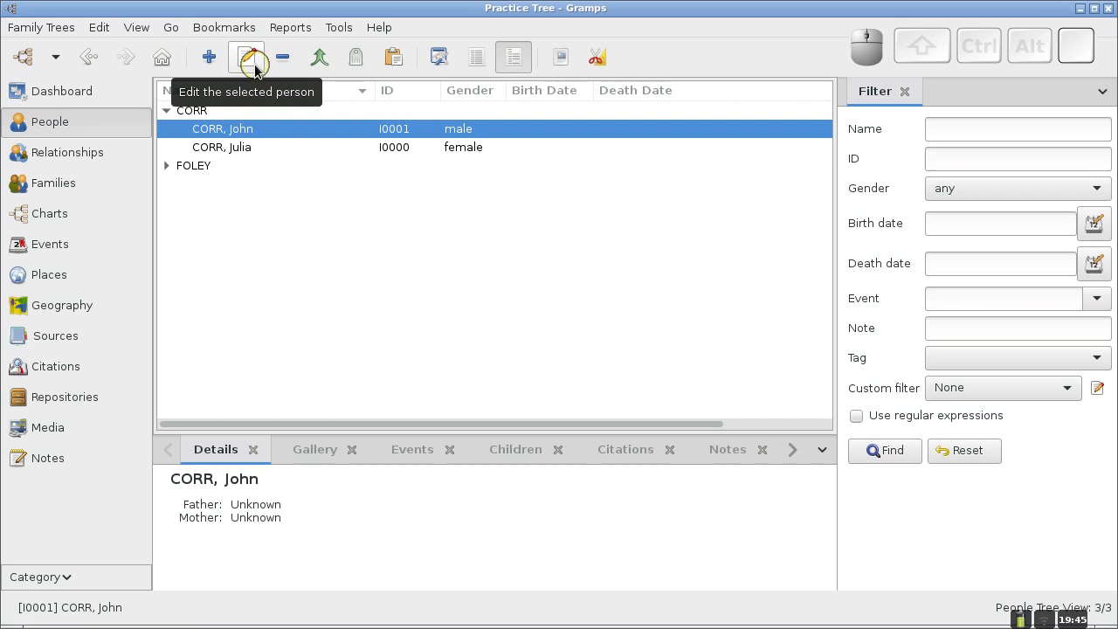
pyautogui.click(247, 58)
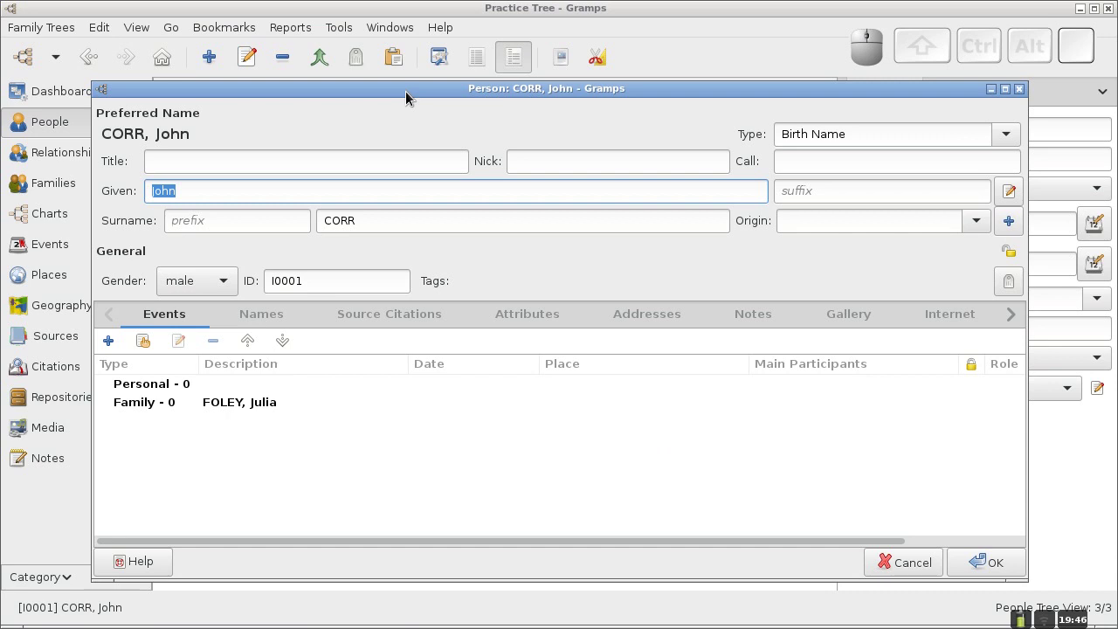
pyautogui.moveTo(406, 92); pyautogui.dragTo(394, 78)
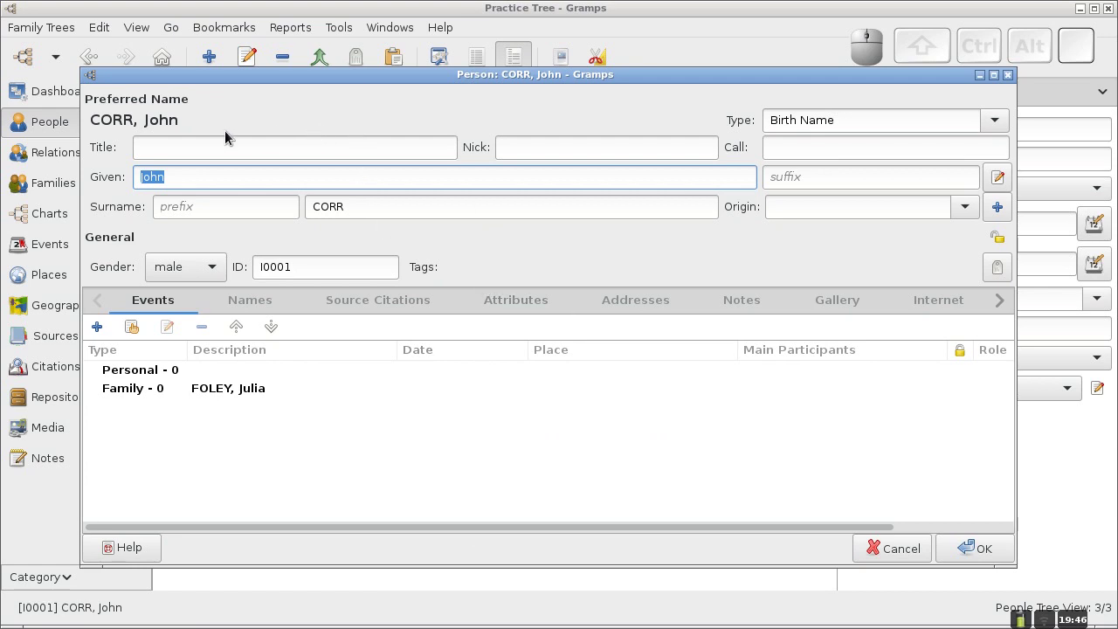
pyautogui.moveTo(403, 86); pyautogui.dragTo(400, 50)
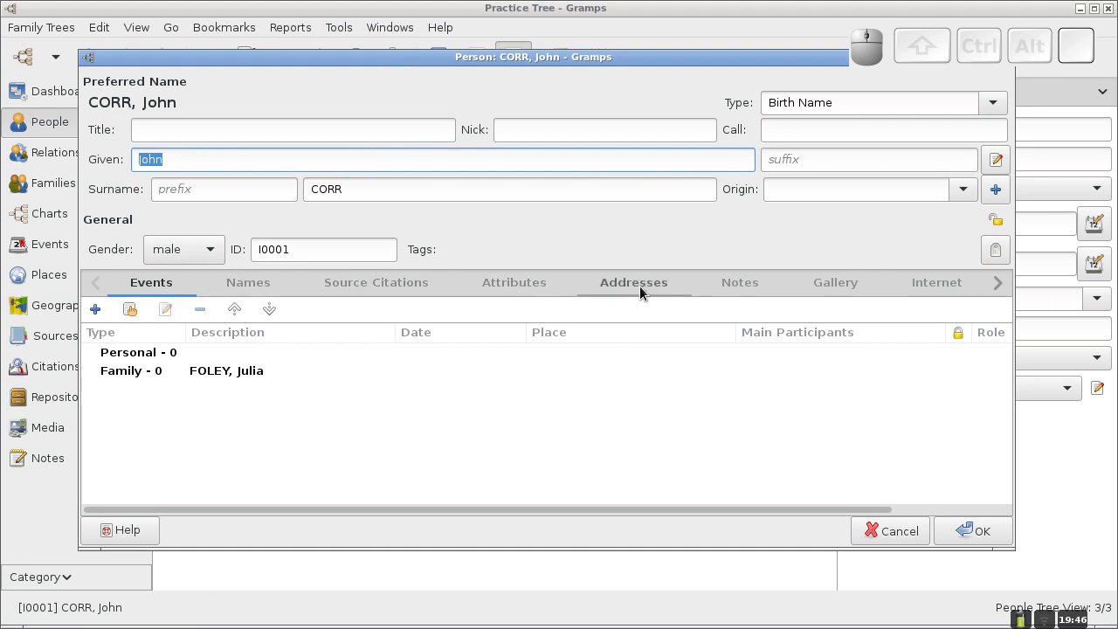
pyautogui.click(250, 288)
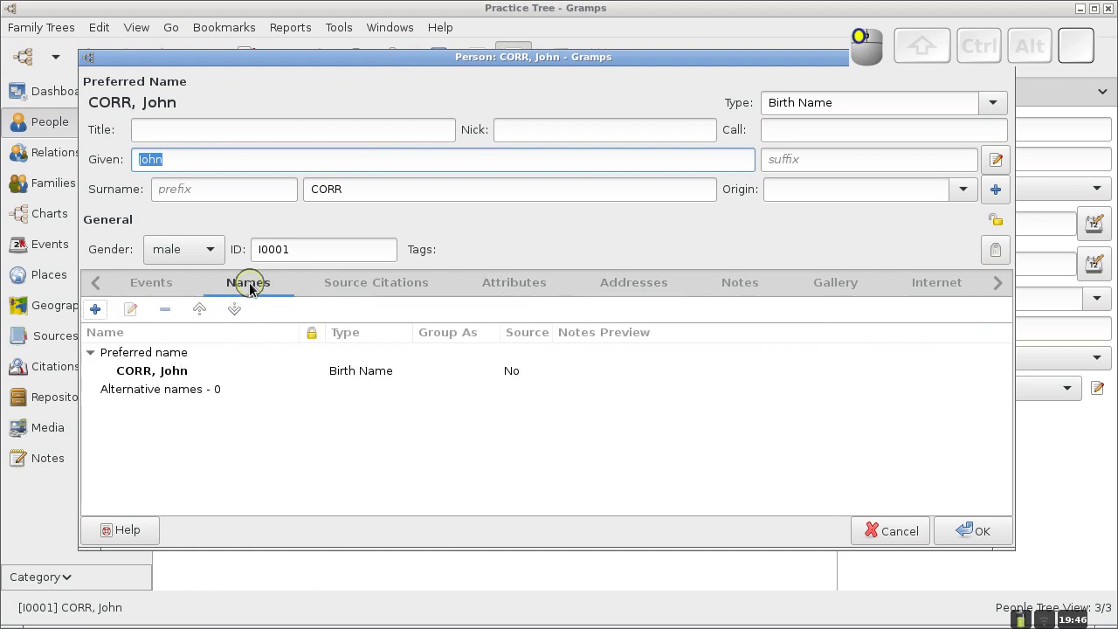
pyautogui.click(381, 288)
pyautogui.click(513, 284)
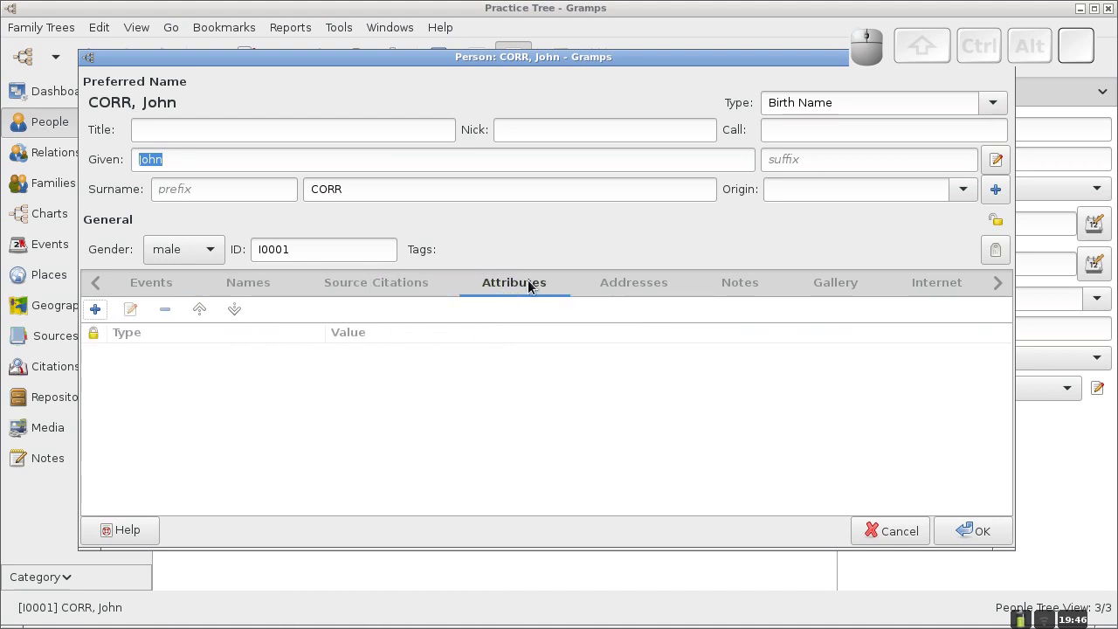
pyautogui.click(629, 290)
pyautogui.click(744, 285)
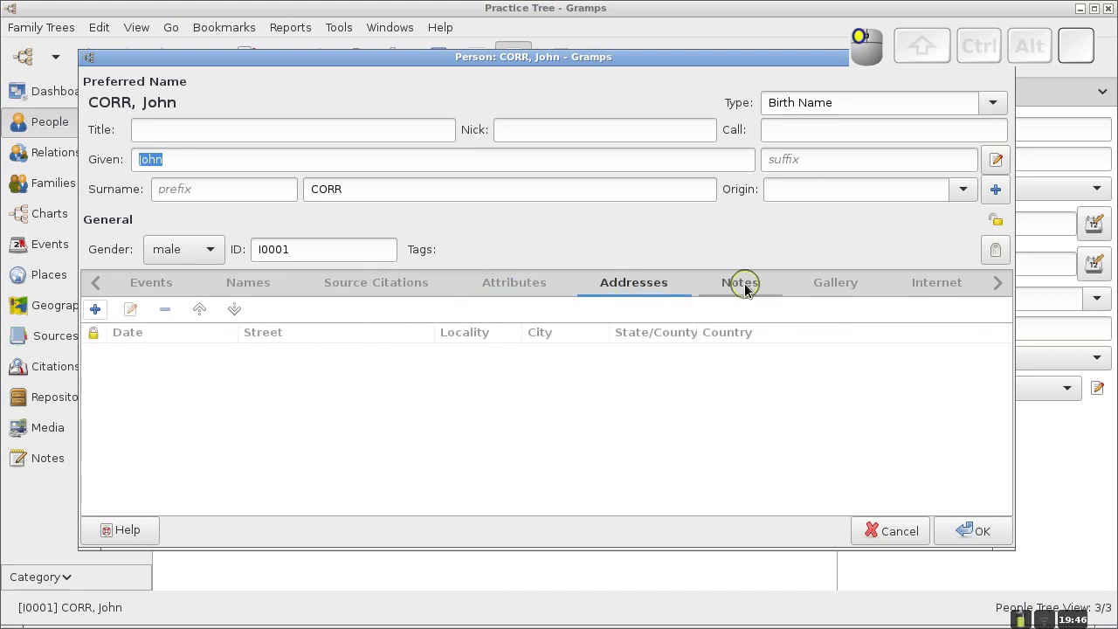
pyautogui.click(832, 284)
pyautogui.click(929, 284)
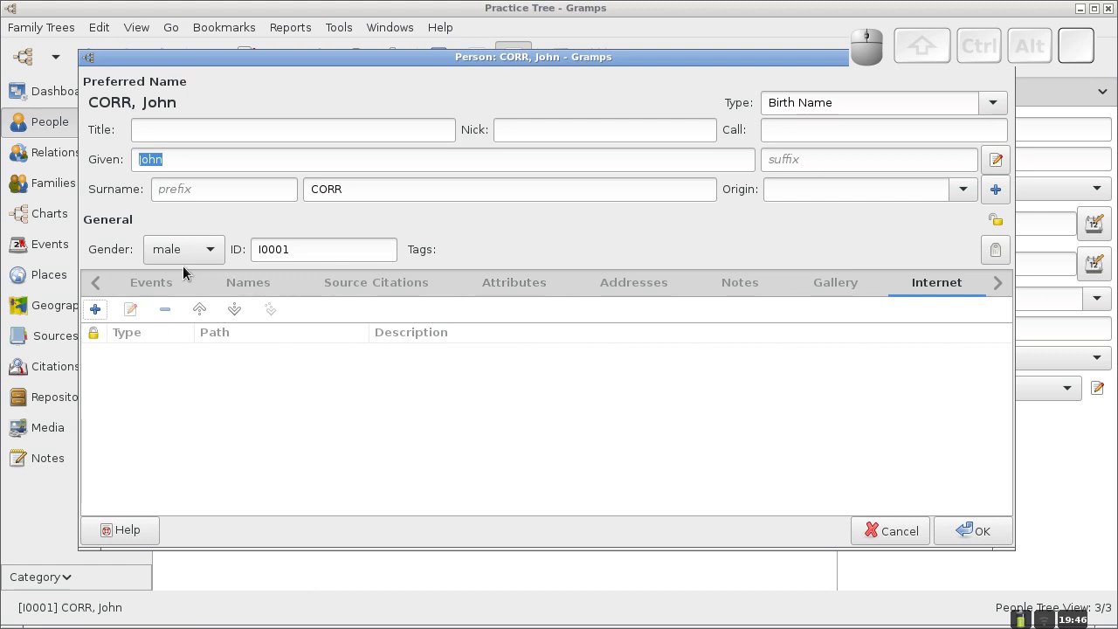
pyautogui.click(150, 284)
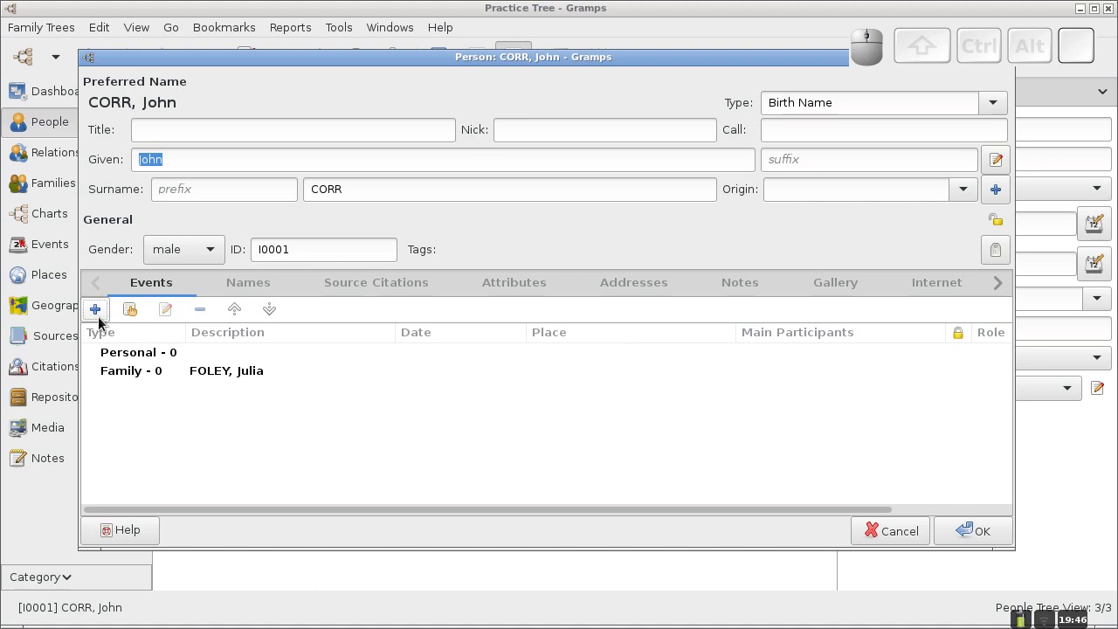
pyautogui.click(131, 313)
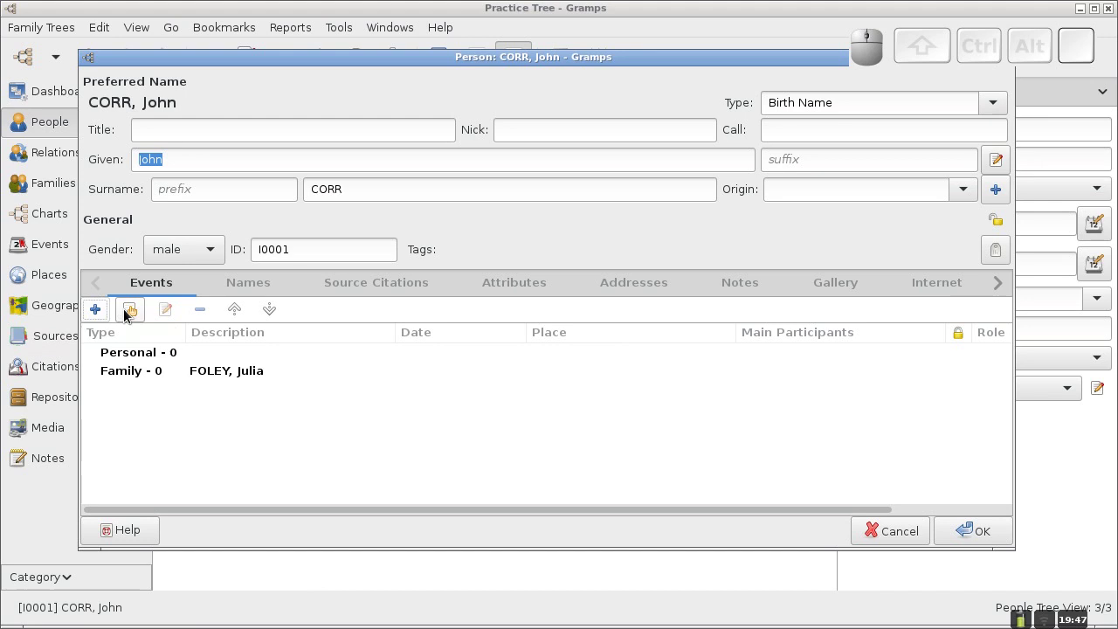
pyautogui.click(96, 310)
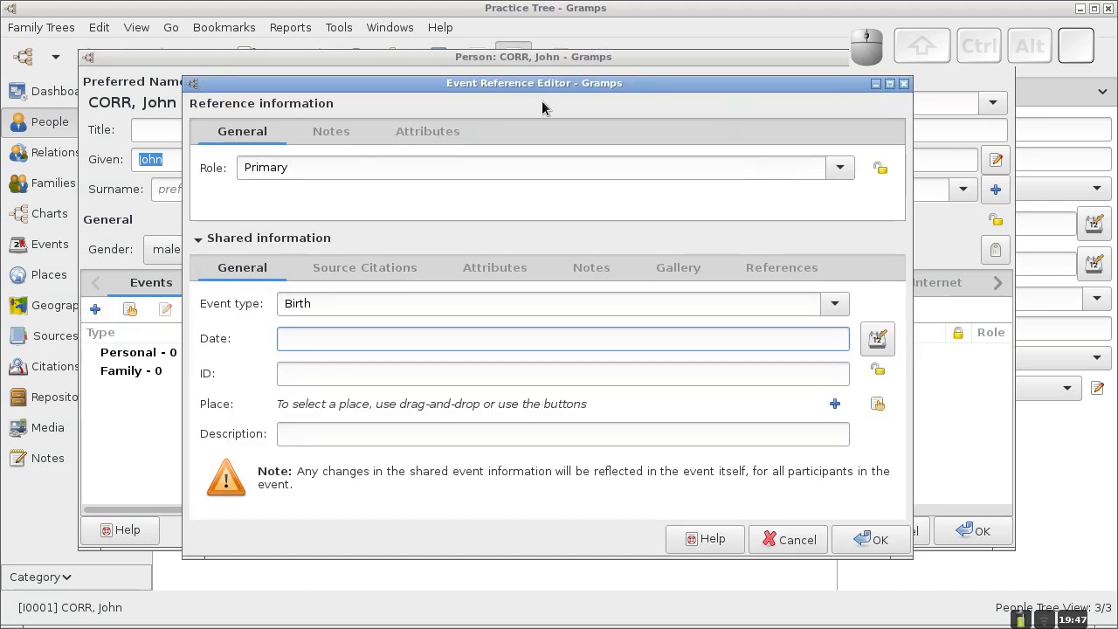
pyautogui.moveTo(546, 82)
pyautogui.mouseDown()
pyautogui.moveTo(519, 88)
pyautogui.moveTo(537, 81)
pyautogui.mouseUp()
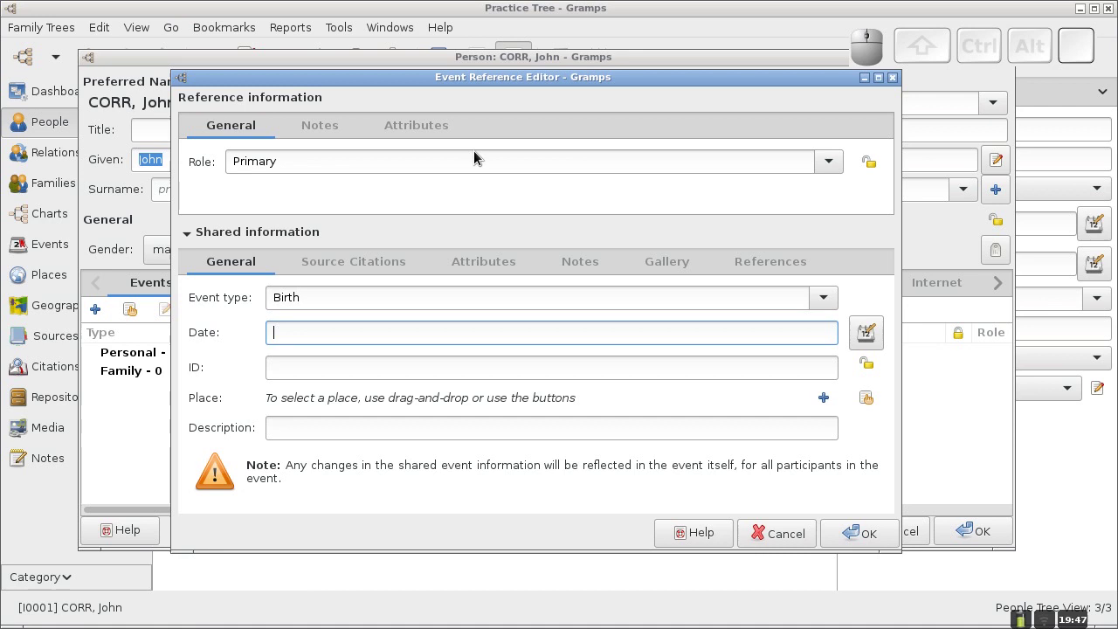
pyautogui.click(829, 165)
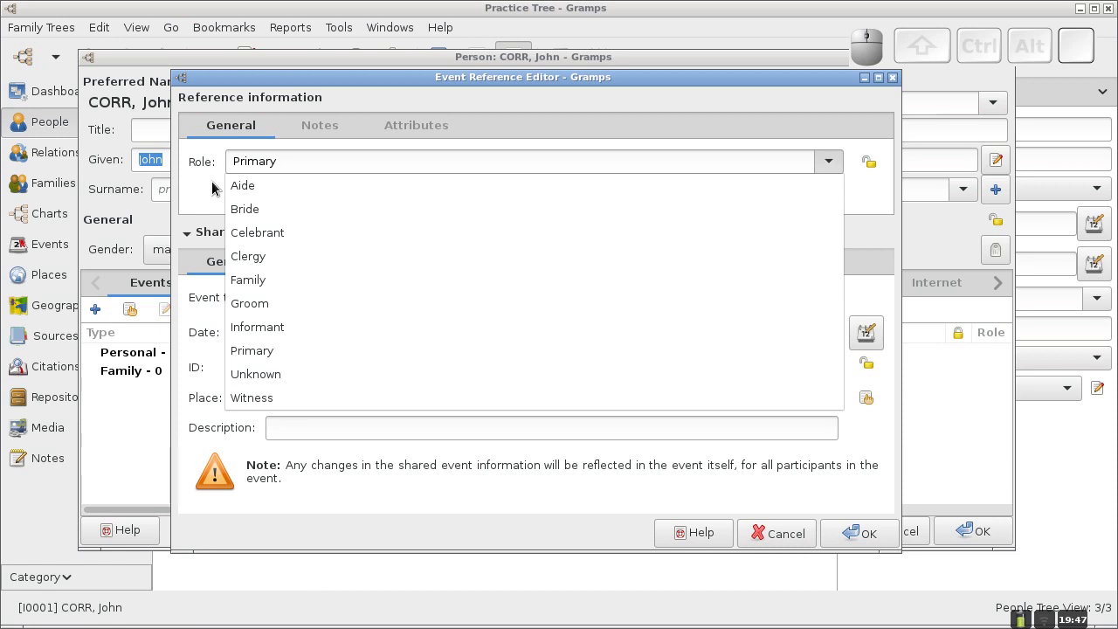
pyautogui.click(828, 166)
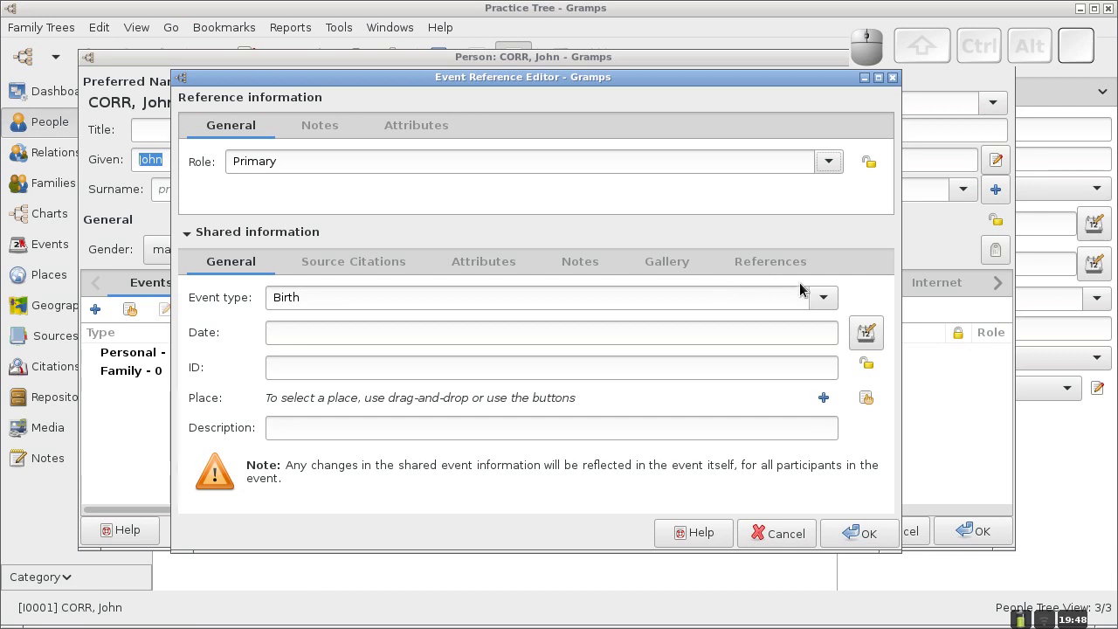
pyautogui.click(825, 301)
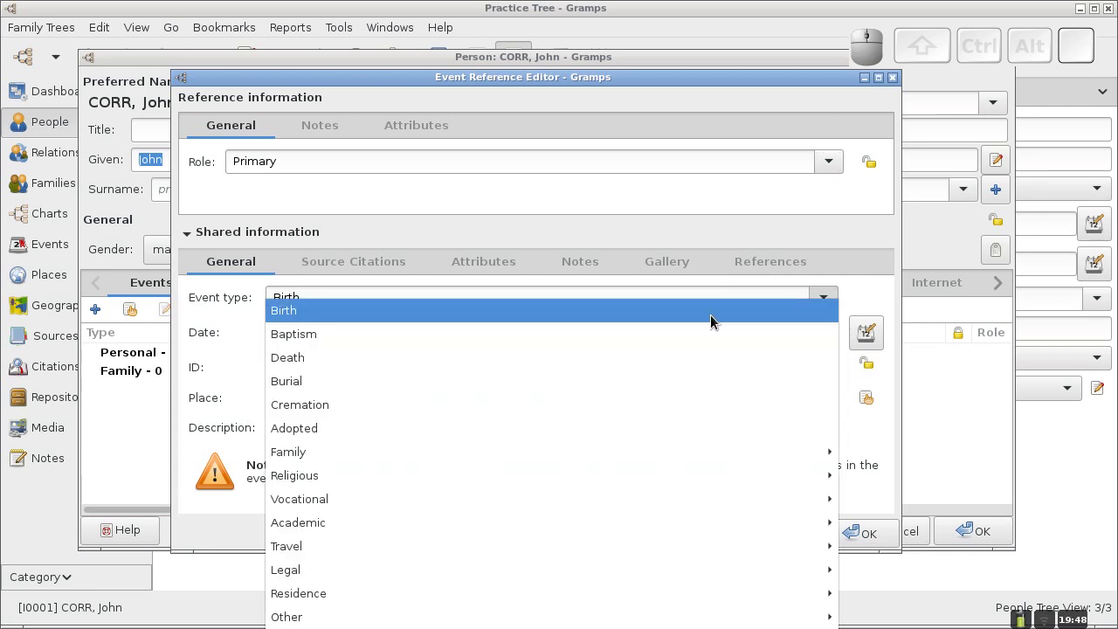
pyautogui.click(821, 302)
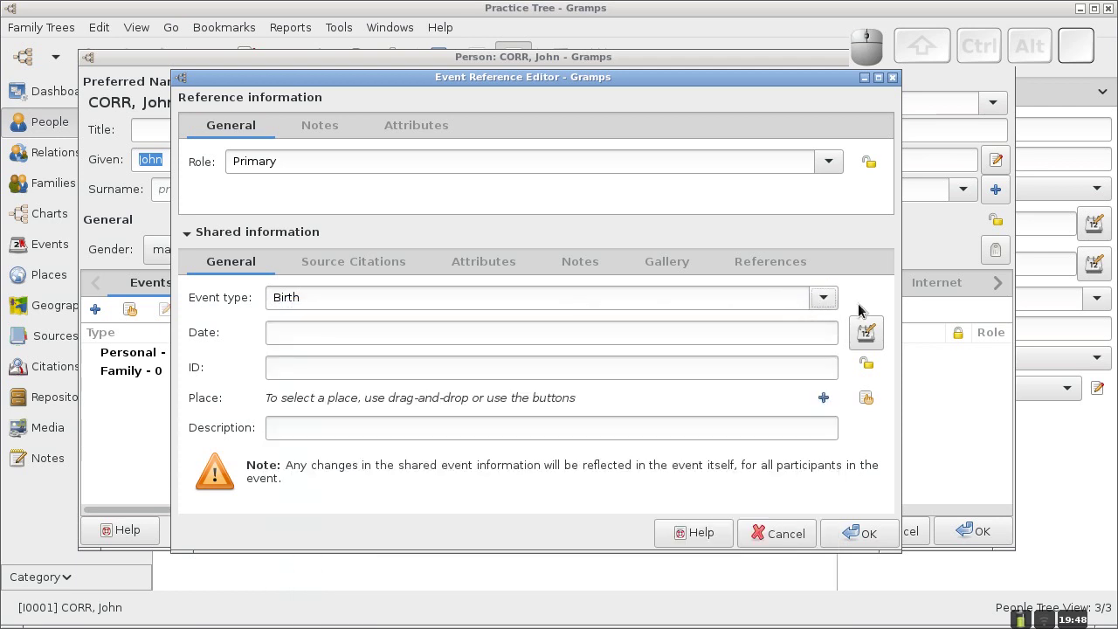
pyautogui.click(823, 298)
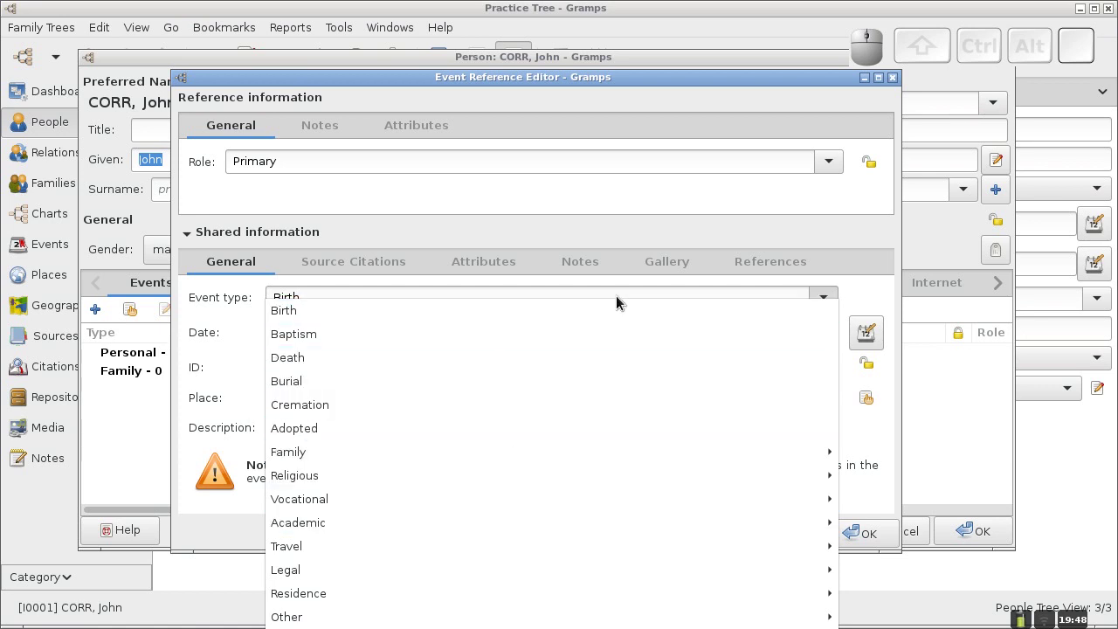
pyautogui.click(863, 294)
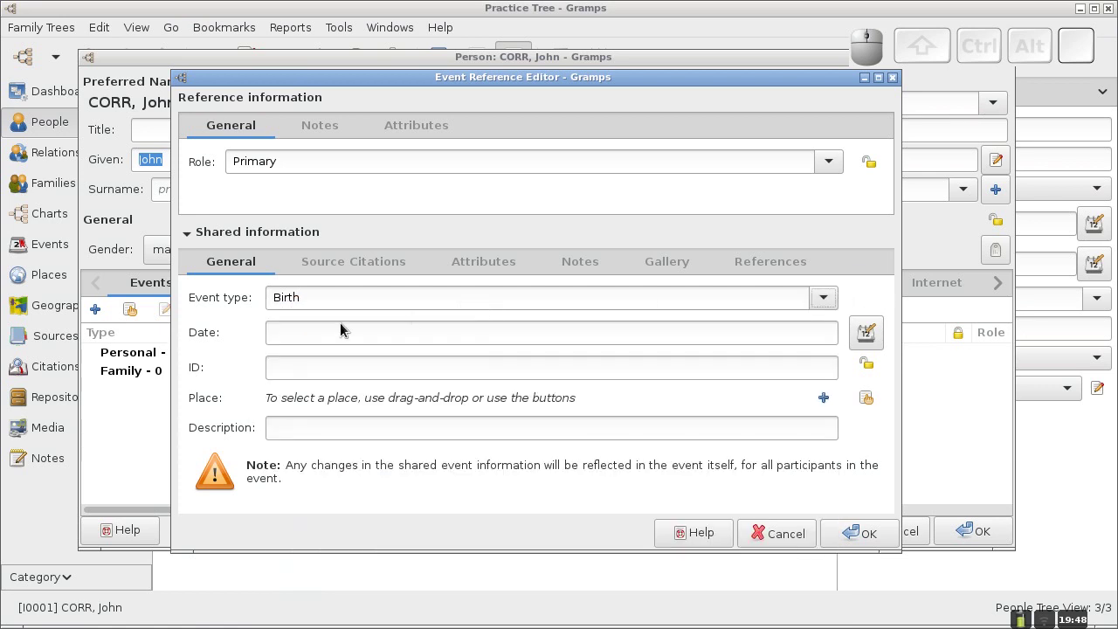
# Date the Birth event March 3, 1856, leave the description empty, and check its citations.
pyautogui.click(307, 333)
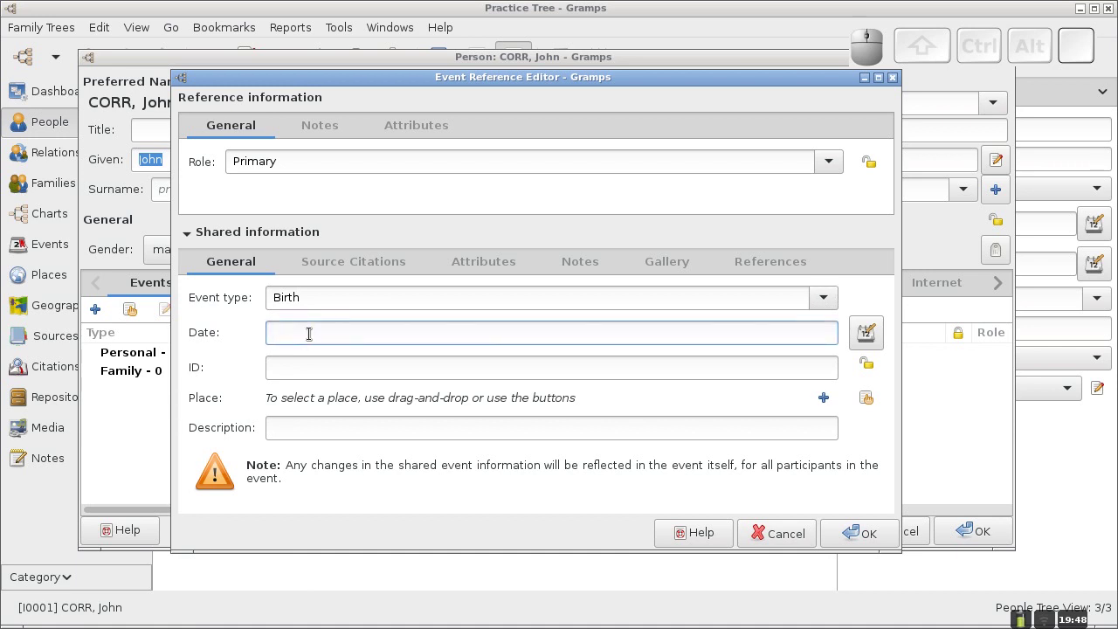
pyautogui.write('M')
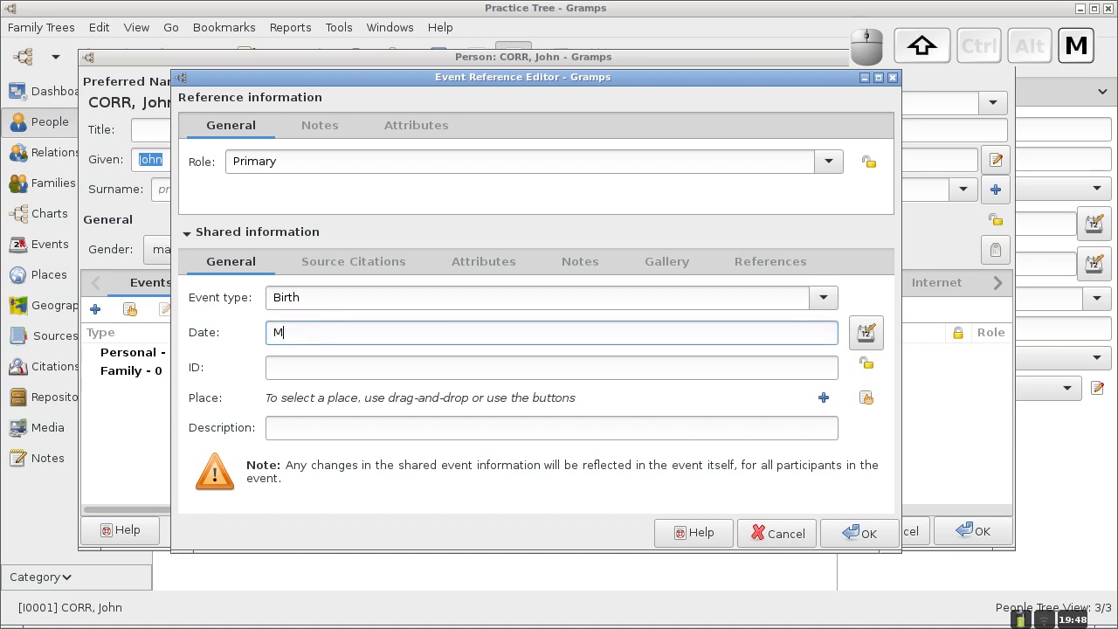
pyautogui.write('arch 3,')
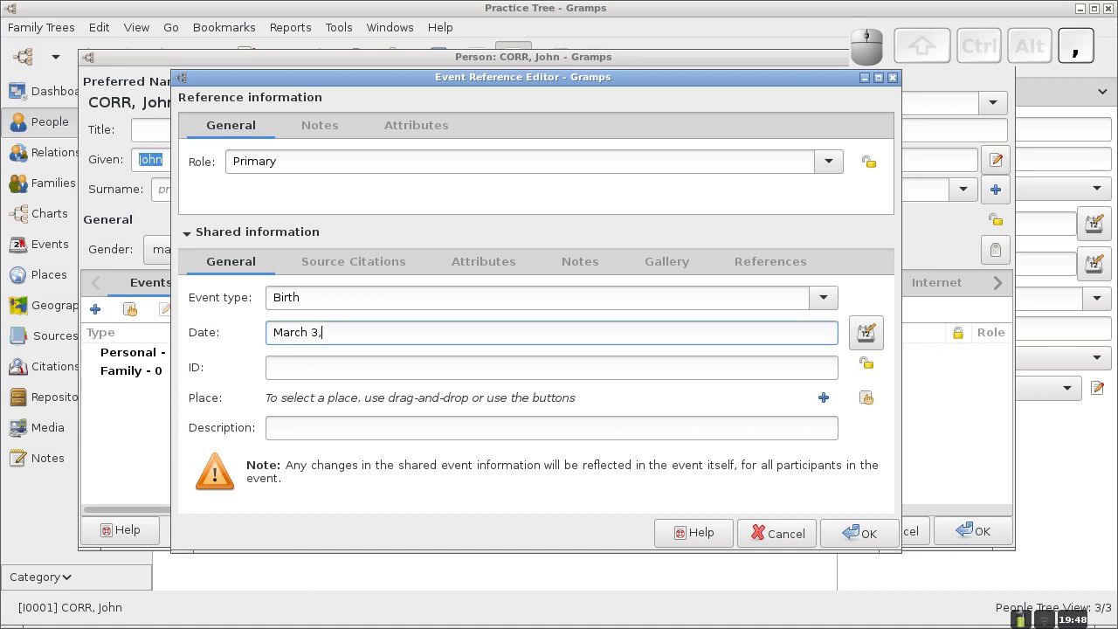
pyautogui.write(' 1856')
pyautogui.click(354, 433)
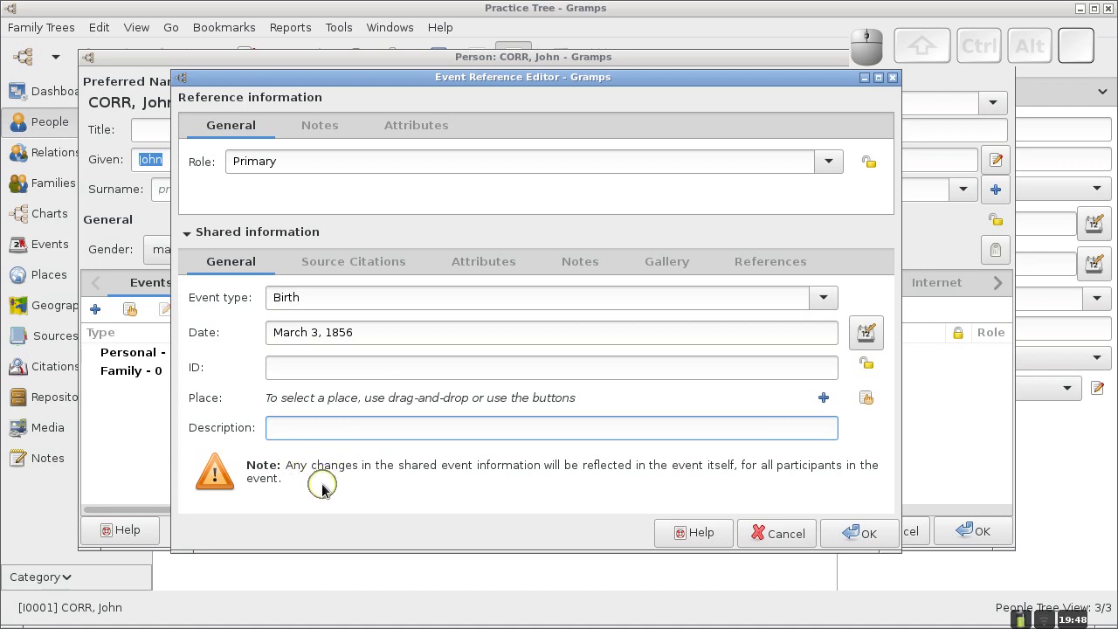
pyautogui.write('At Home')
pyautogui.press('BackSpace')
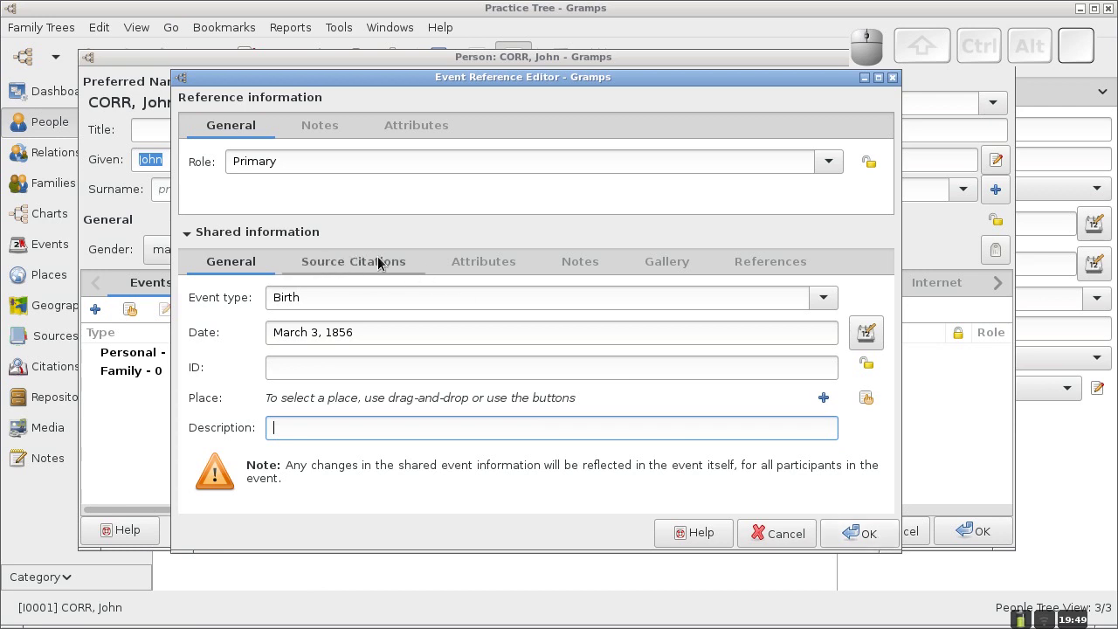
pyautogui.click(332, 257)
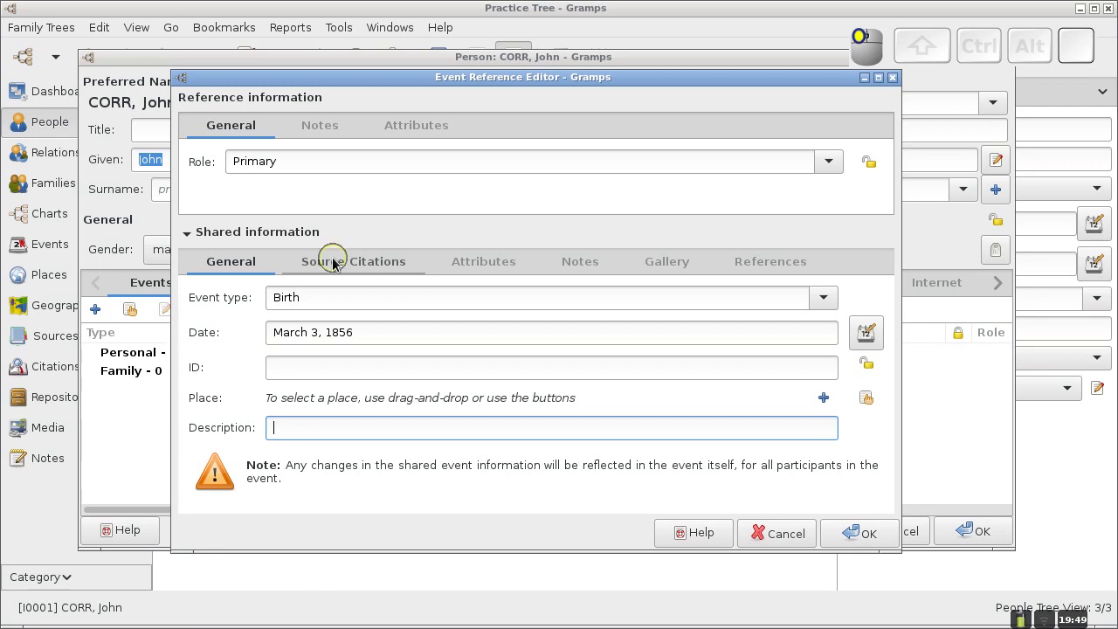
pyautogui.click(245, 267)
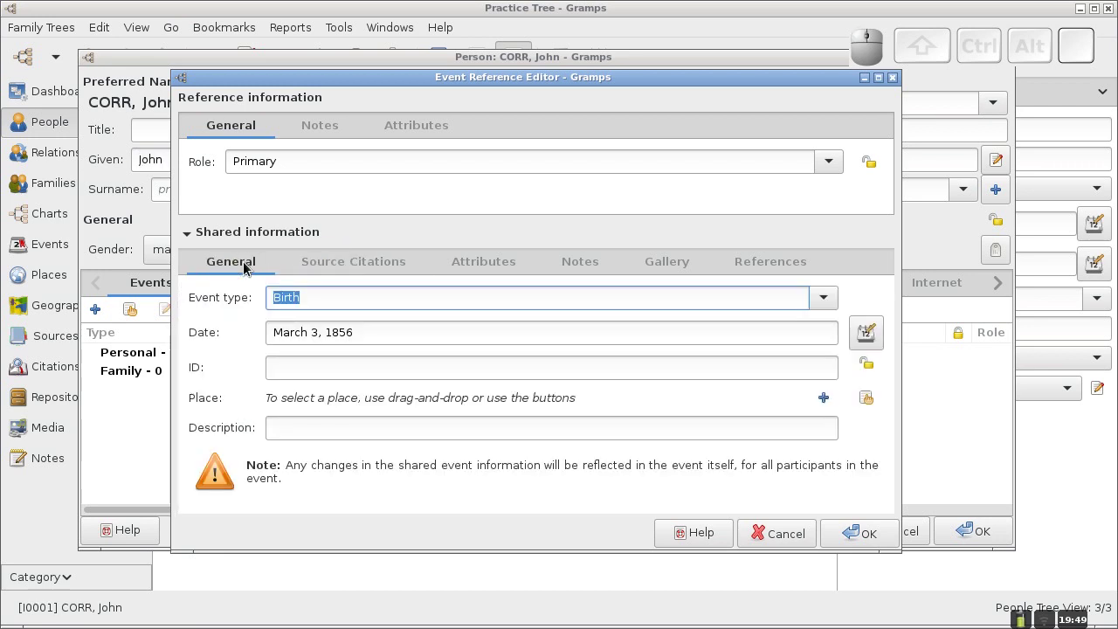
pyautogui.click(860, 535)
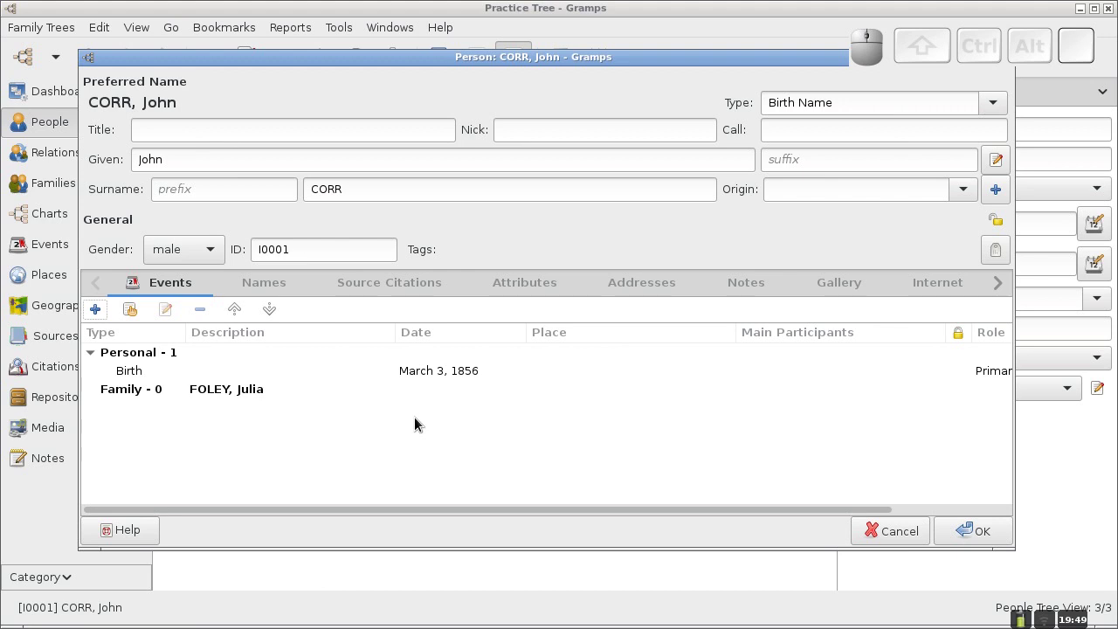
pyautogui.click(99, 316)
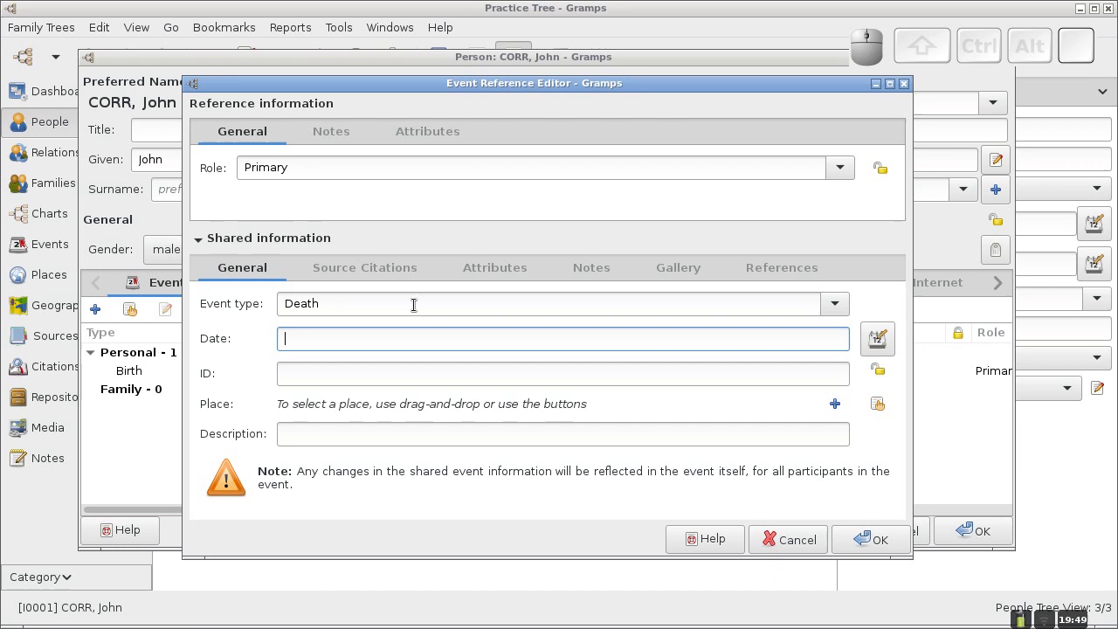
pyautogui.click(837, 304)
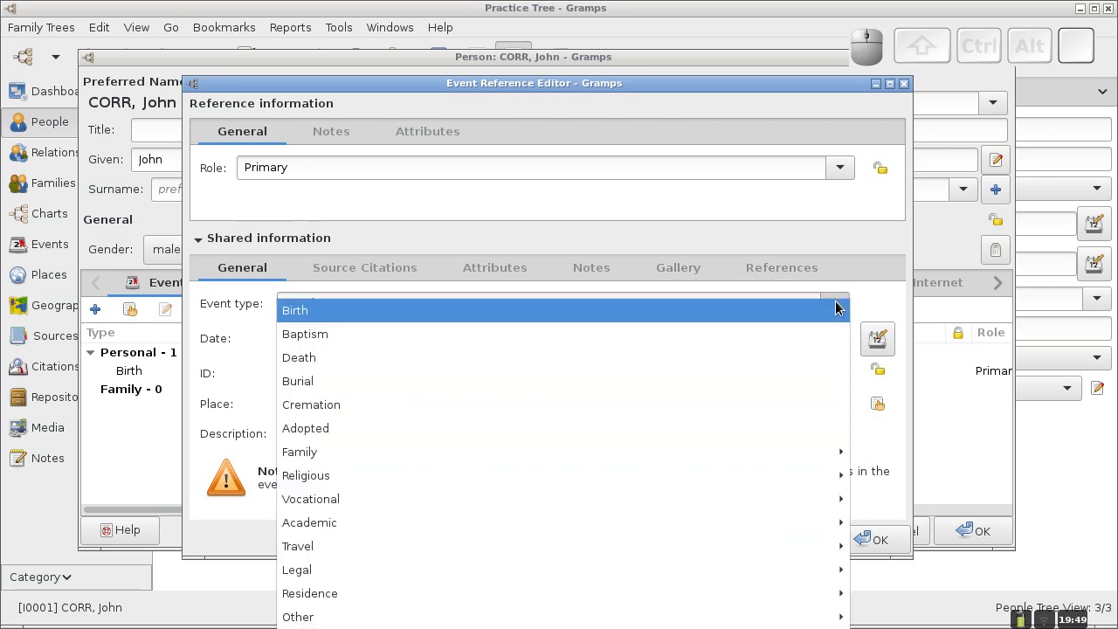
pyautogui.moveTo(527, 496)
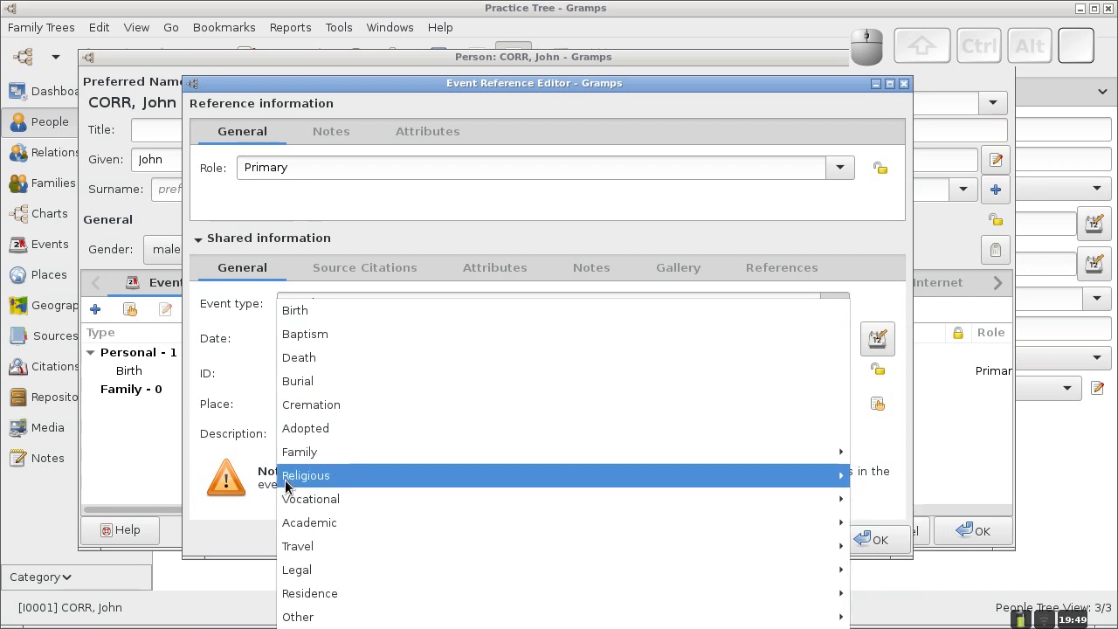
pyautogui.moveTo(834, 546)
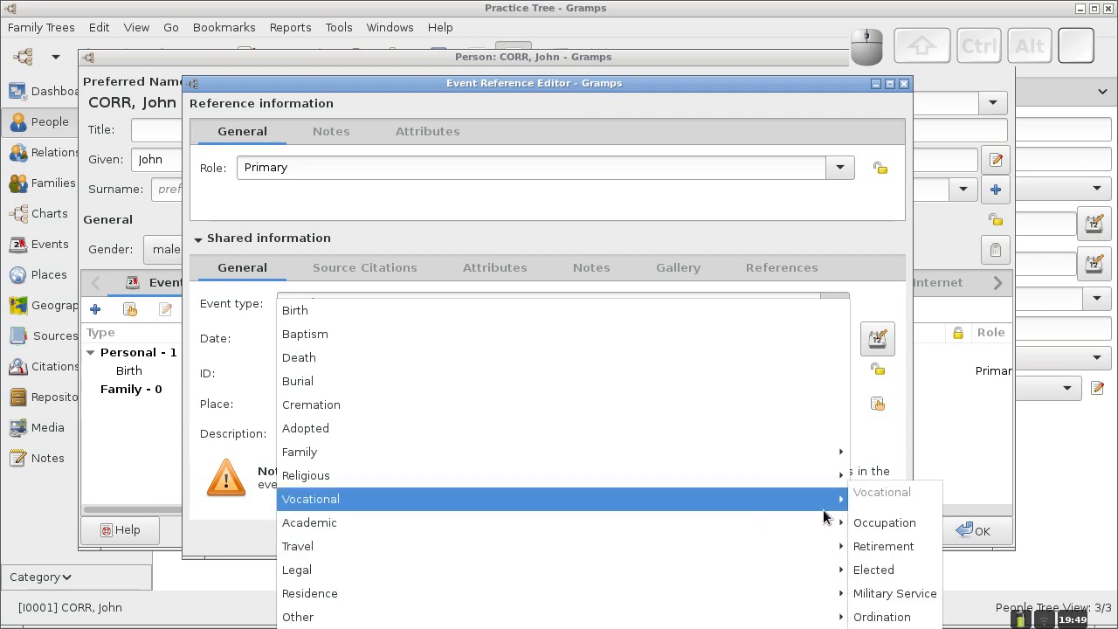
pyautogui.moveTo(822, 523)
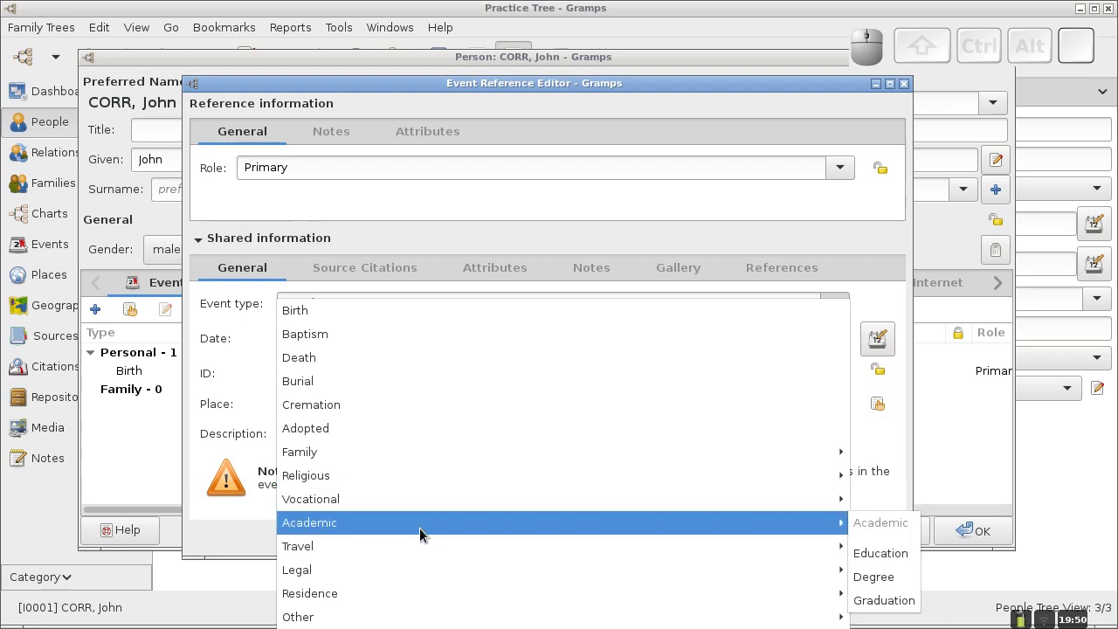
pyautogui.moveTo(378, 452)
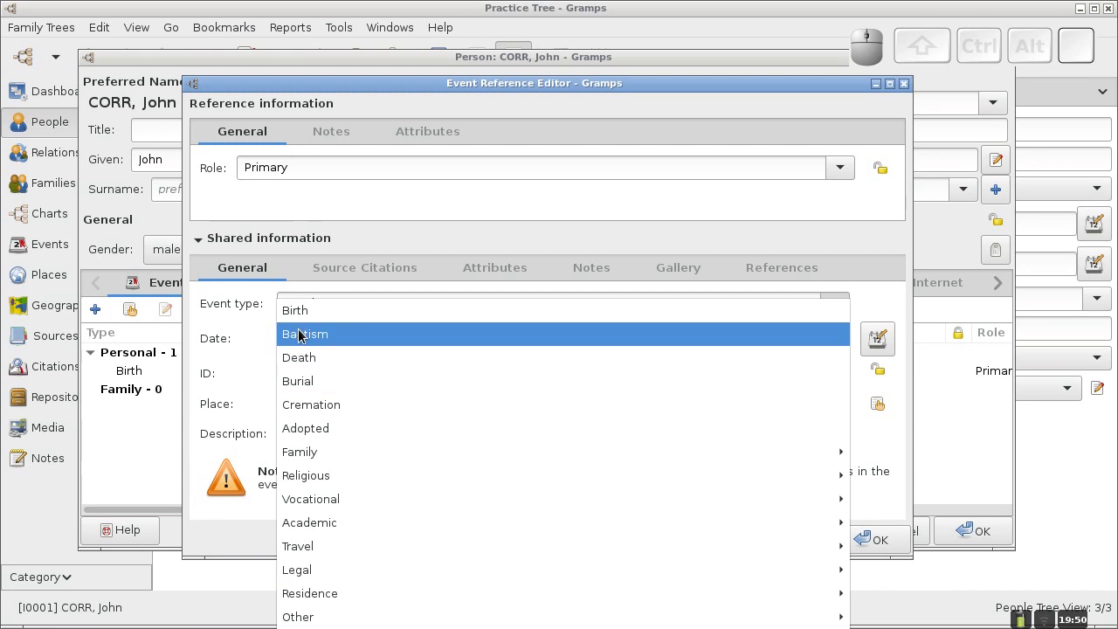
pyautogui.click(261, 348)
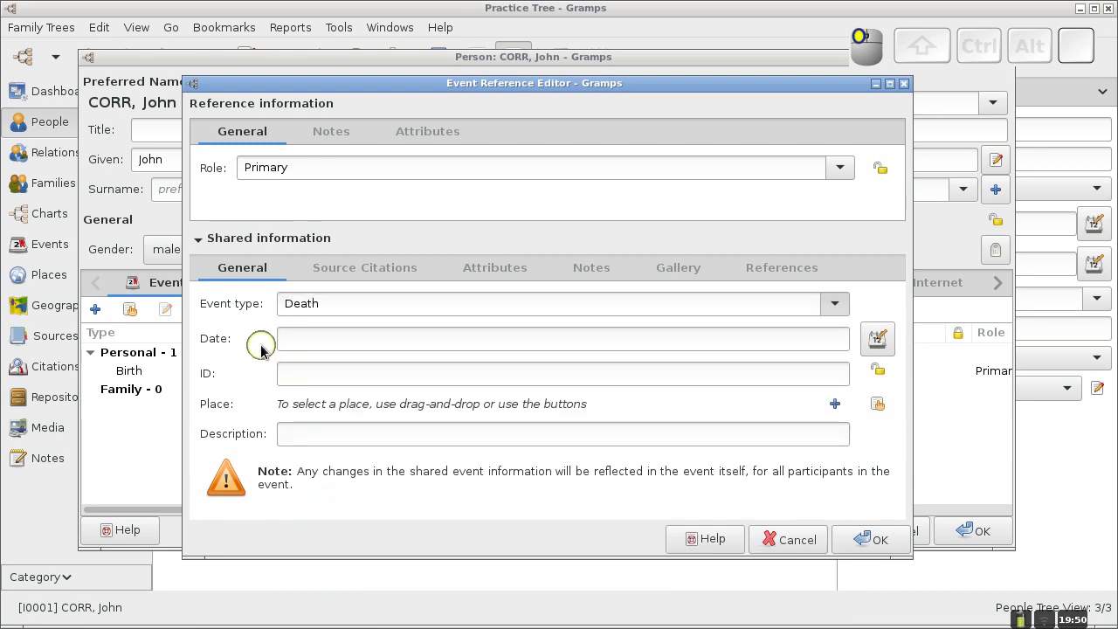
# Change the event type from Death to Member, describe it as 'Knights of Columbus', and save.
pyautogui.click(330, 304)
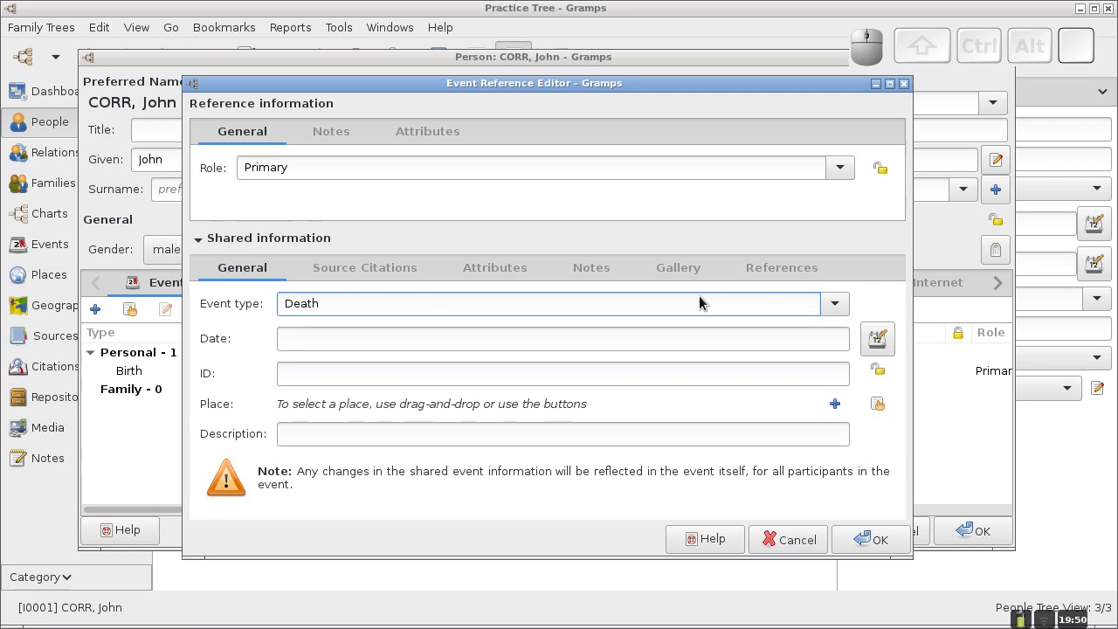
pyautogui.press('BackSpace')
pyautogui.press('BackSpace')
pyautogui.press('BackSpace')
pyautogui.press('BackSpace')
pyautogui.press('BackSpace')
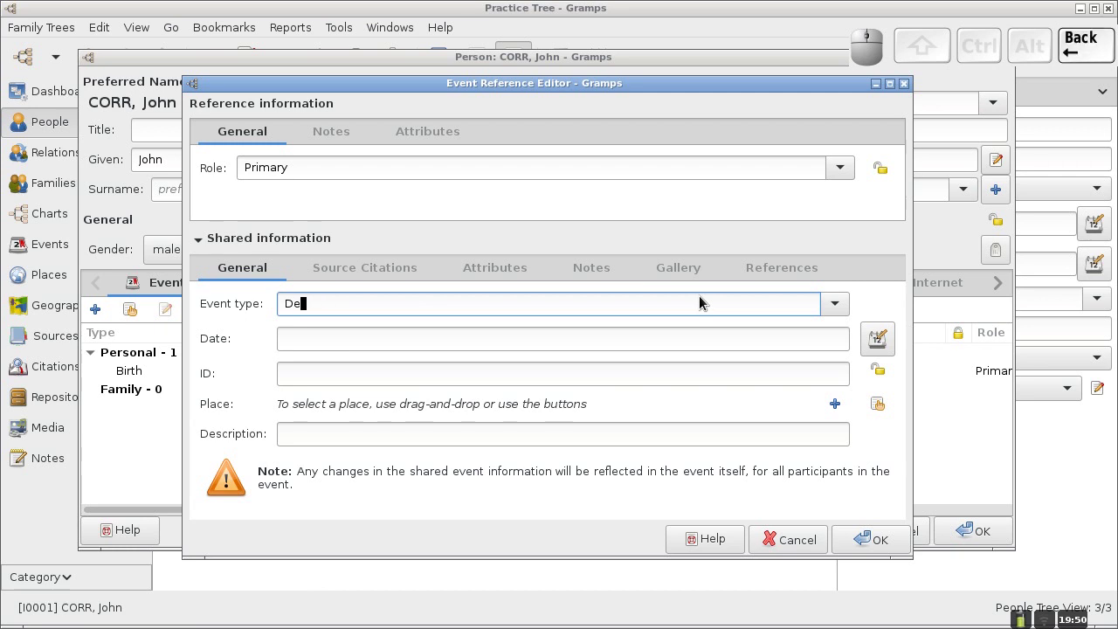
pyautogui.write('Me')
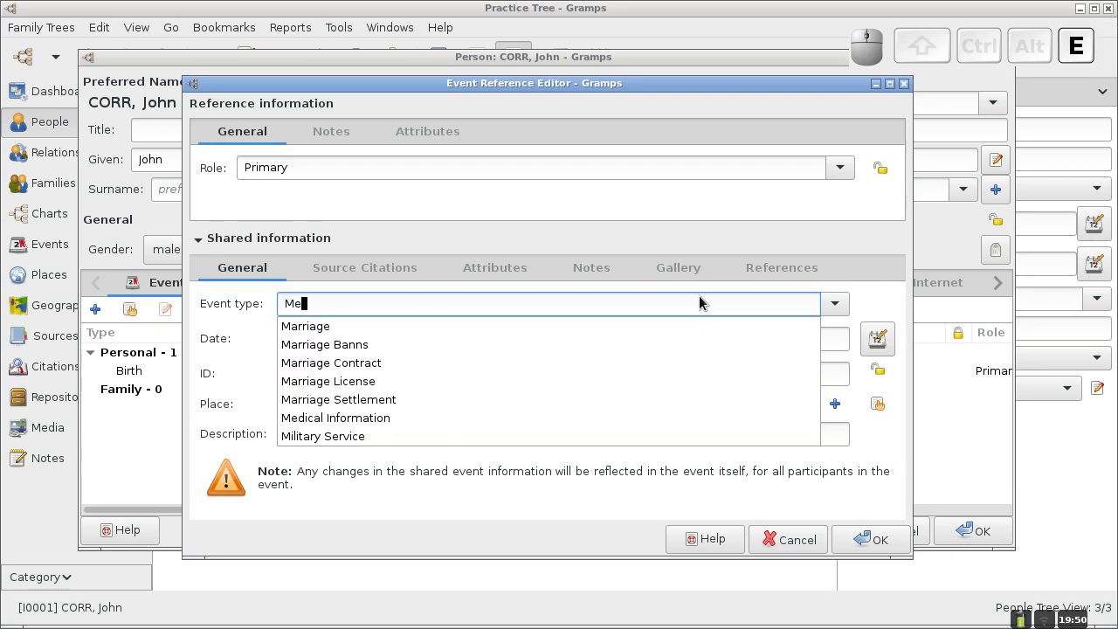
pyautogui.write('mber')
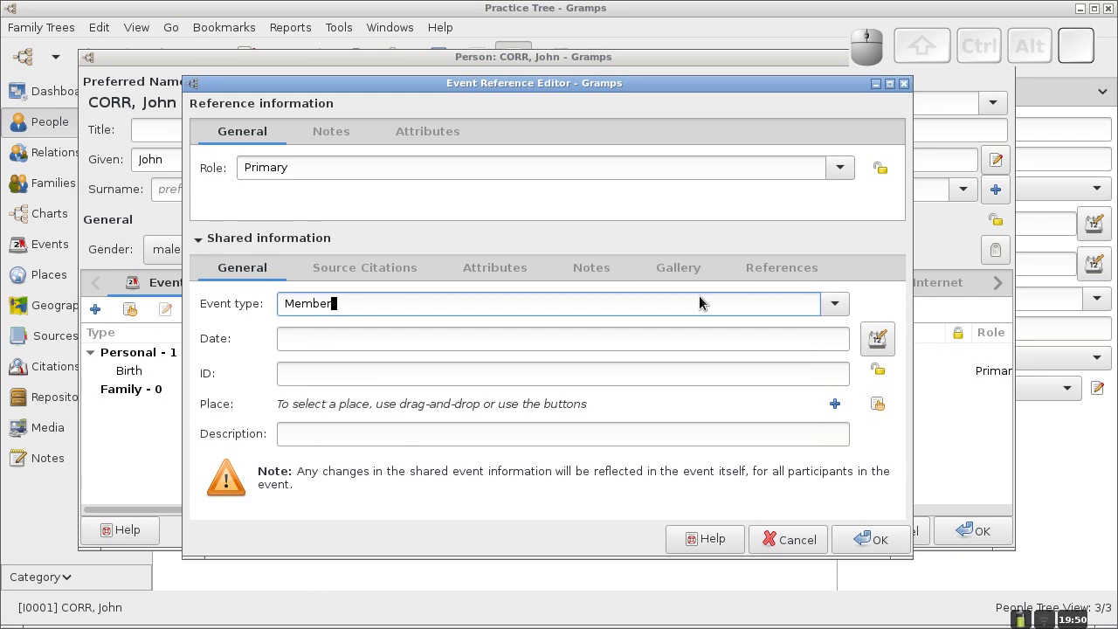
pyautogui.click(342, 439)
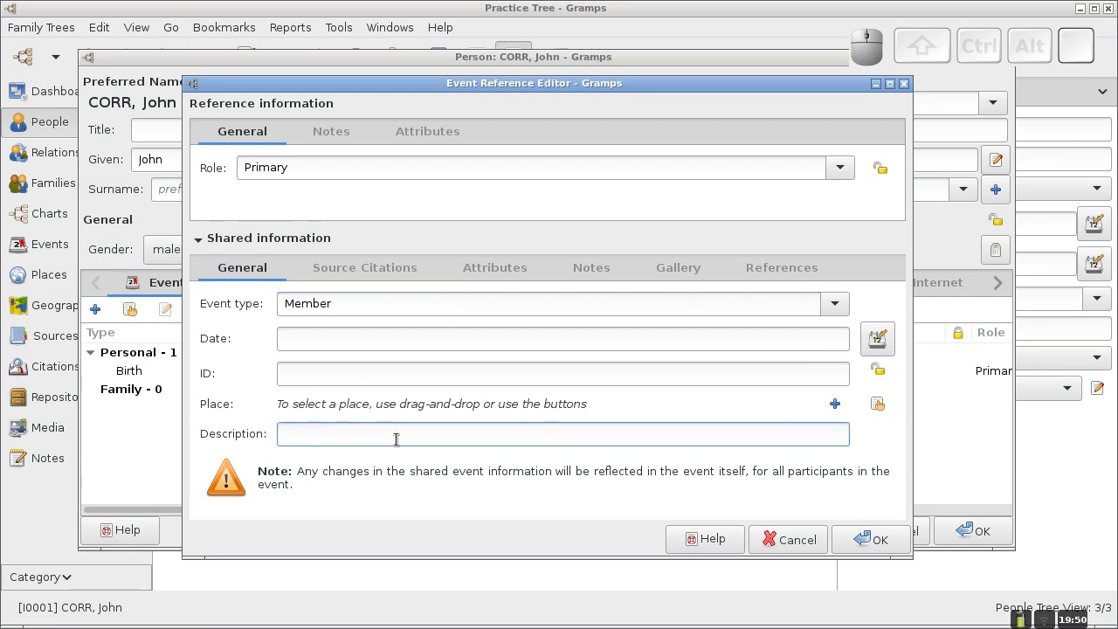
pyautogui.write('Knight')
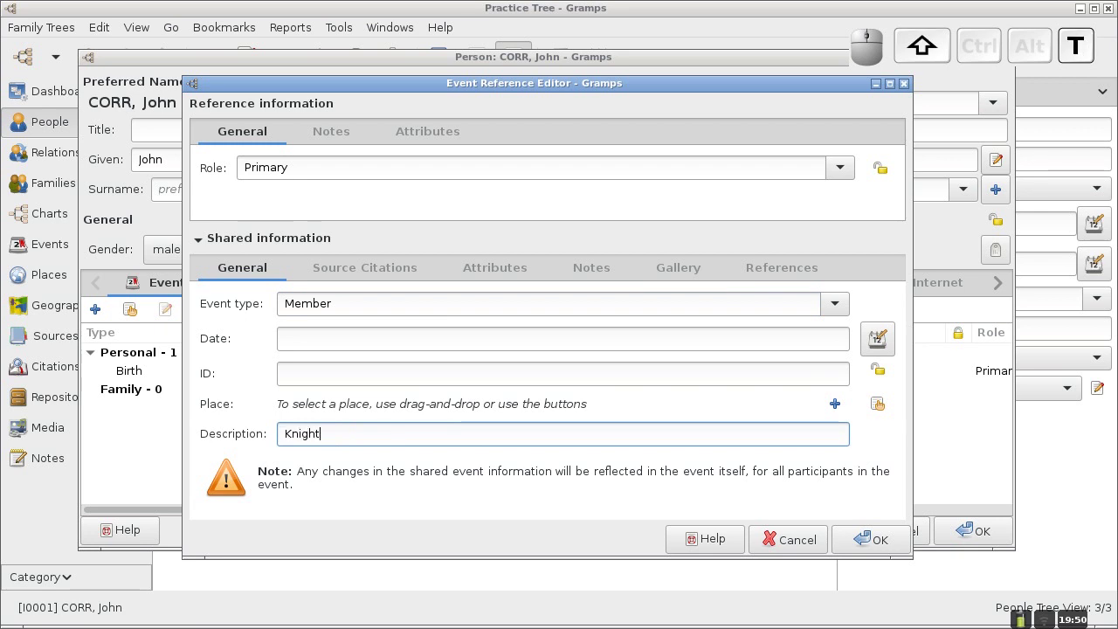
pyautogui.write('s of Columbus')
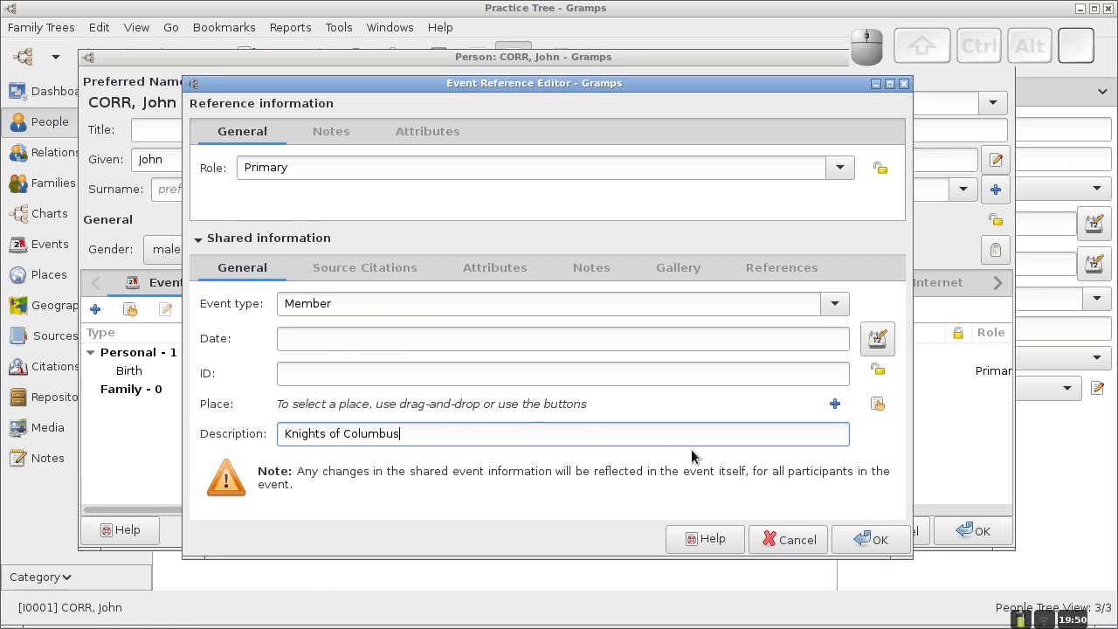
pyautogui.click(868, 537)
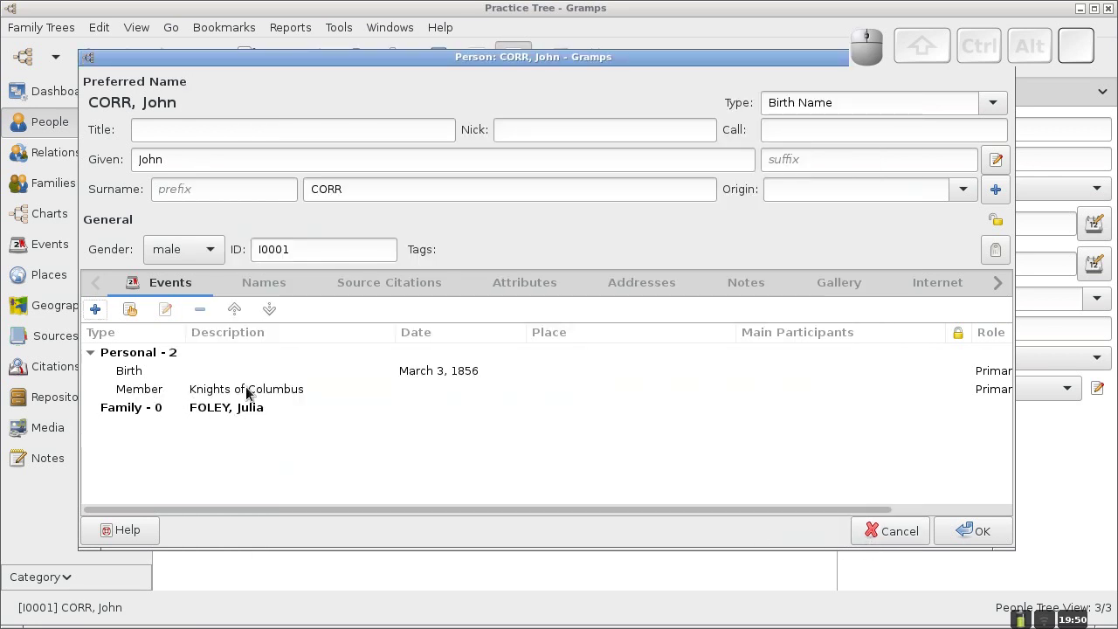
pyautogui.click(129, 312)
pyautogui.click(133, 311)
pyautogui.click(131, 311)
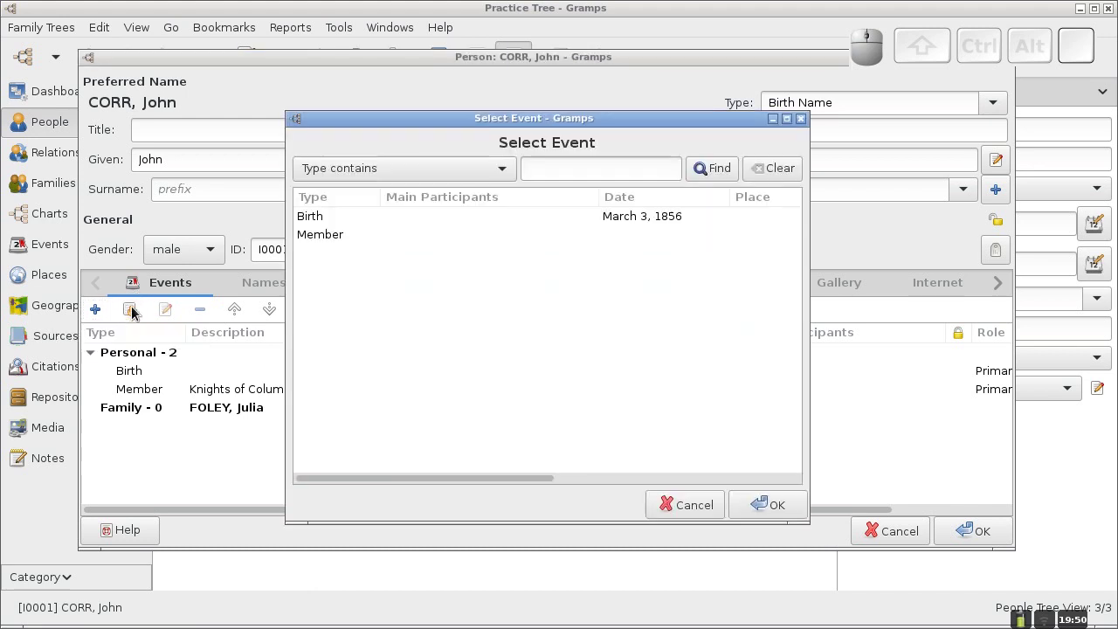
pyautogui.click(322, 216)
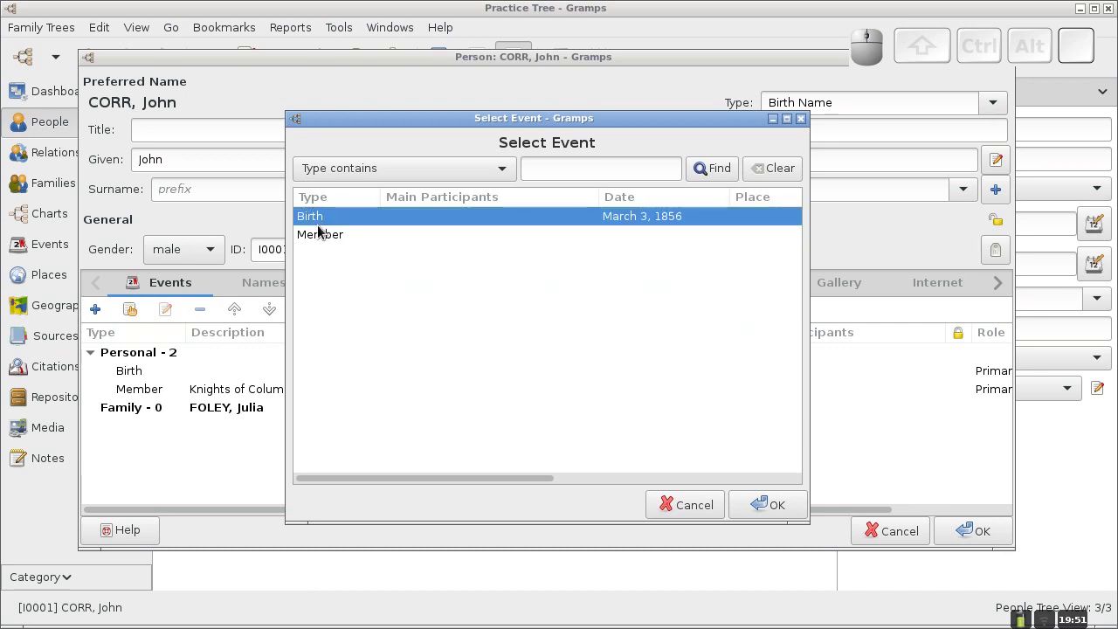
pyautogui.click(321, 234)
pyautogui.click(317, 220)
pyautogui.click(319, 235)
pyautogui.click(319, 222)
pyautogui.click(685, 505)
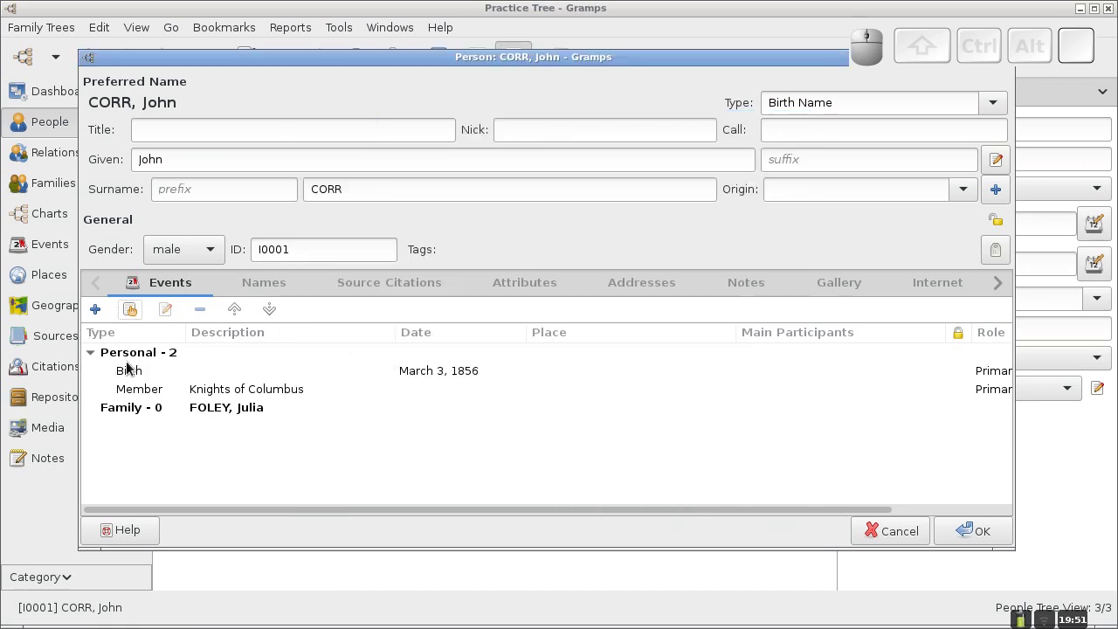
pyautogui.click(98, 314)
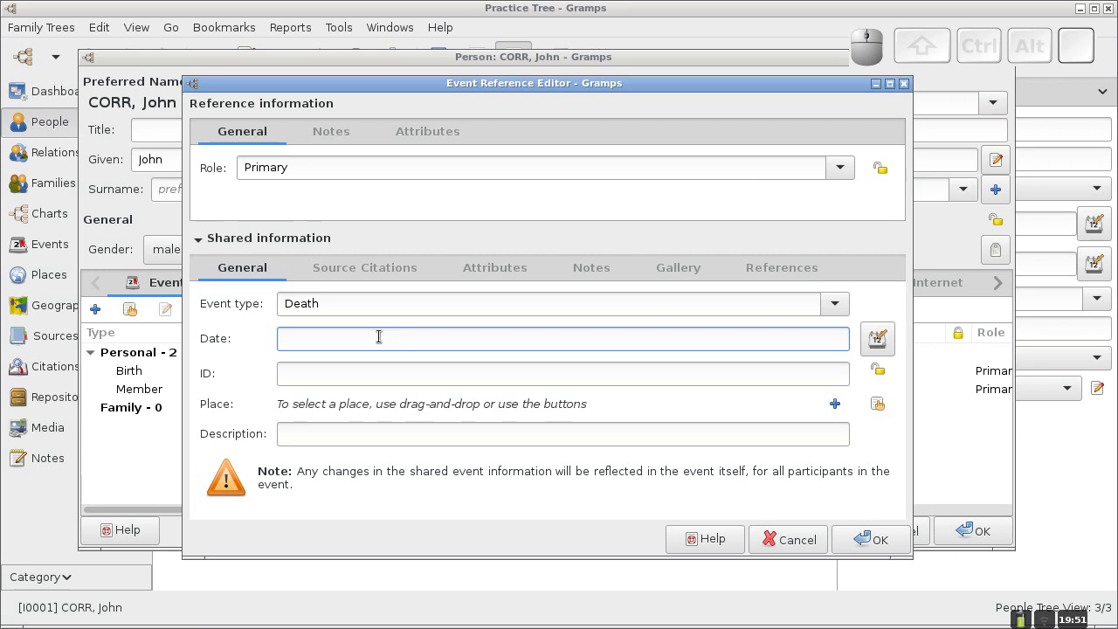
# Date the Death event December 31, 1924 and save it.
pyautogui.write('Decem')
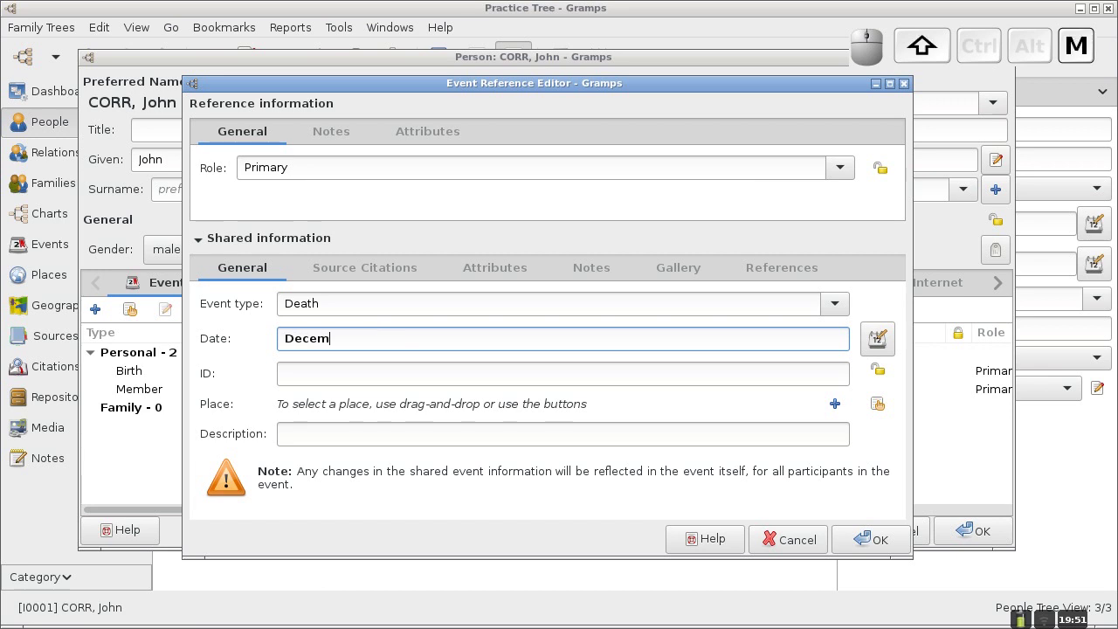
pyautogui.write('ber 31')
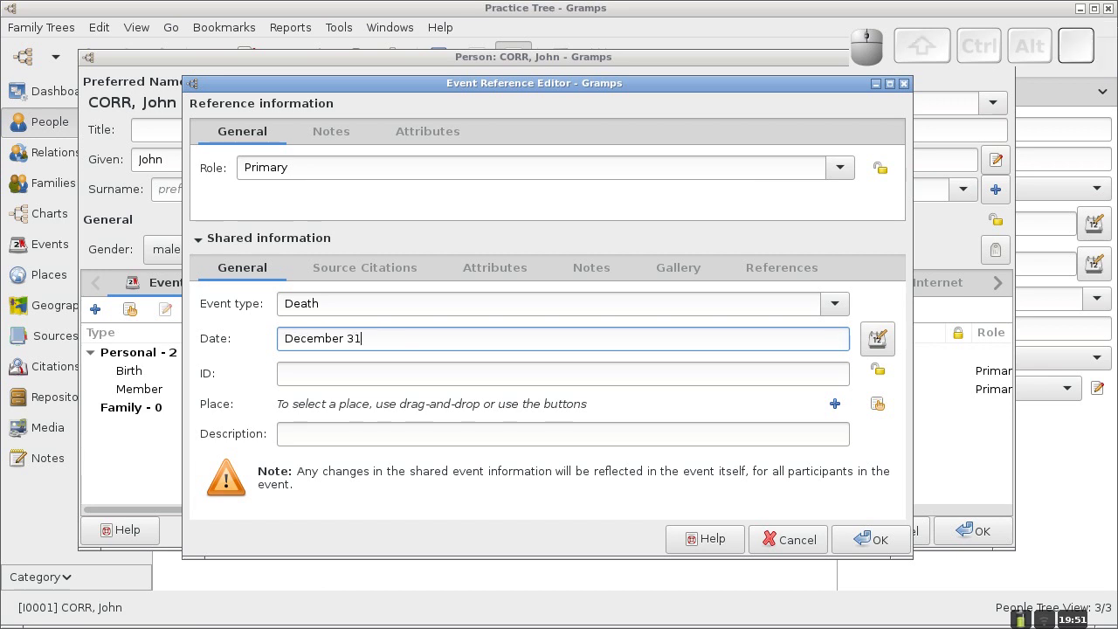
pyautogui.write(', 1924')
pyautogui.click(860, 535)
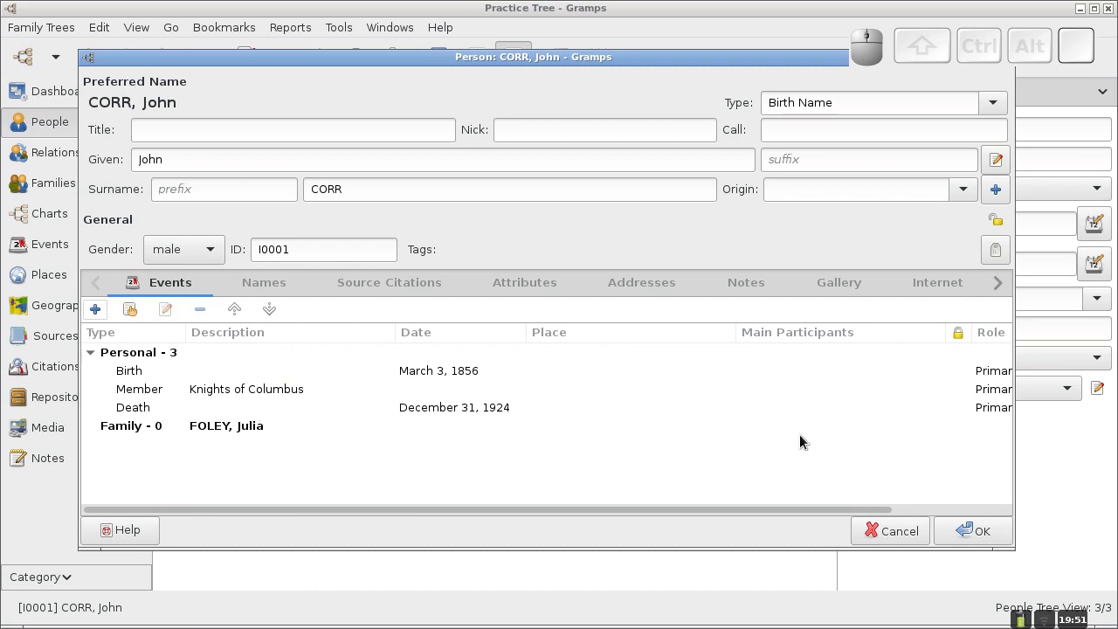
pyautogui.click(986, 533)
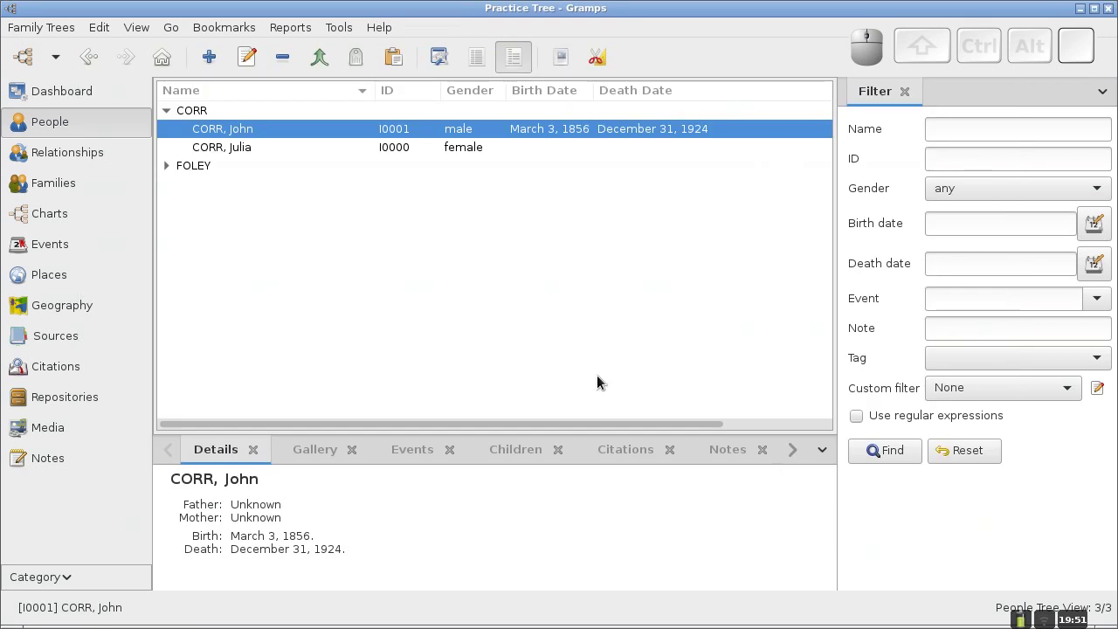
pyautogui.click(197, 149)
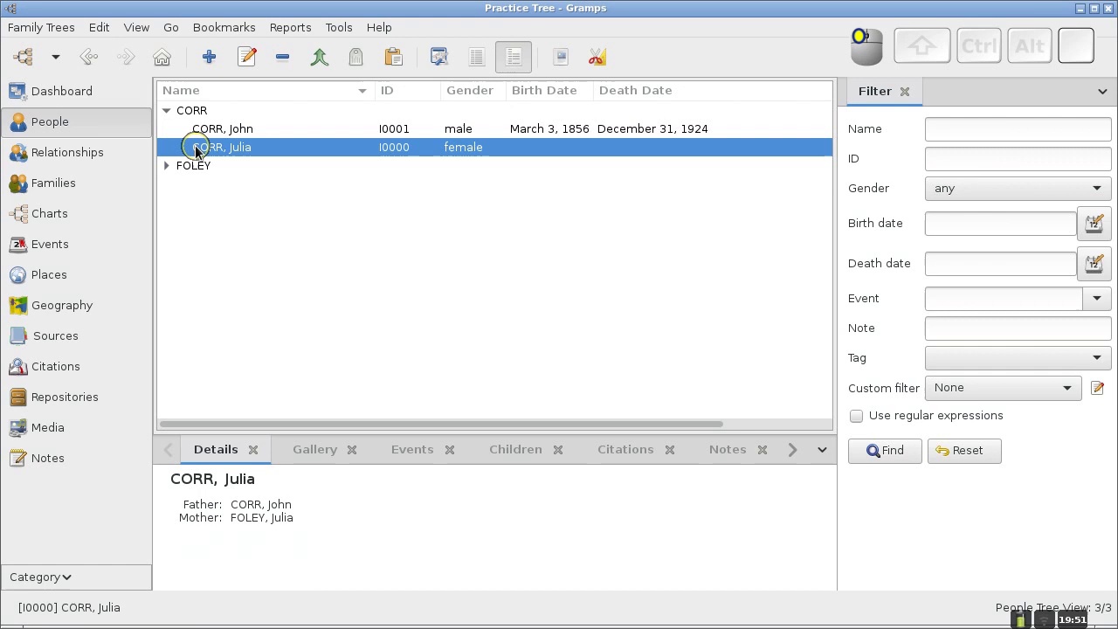
pyautogui.click(63, 223)
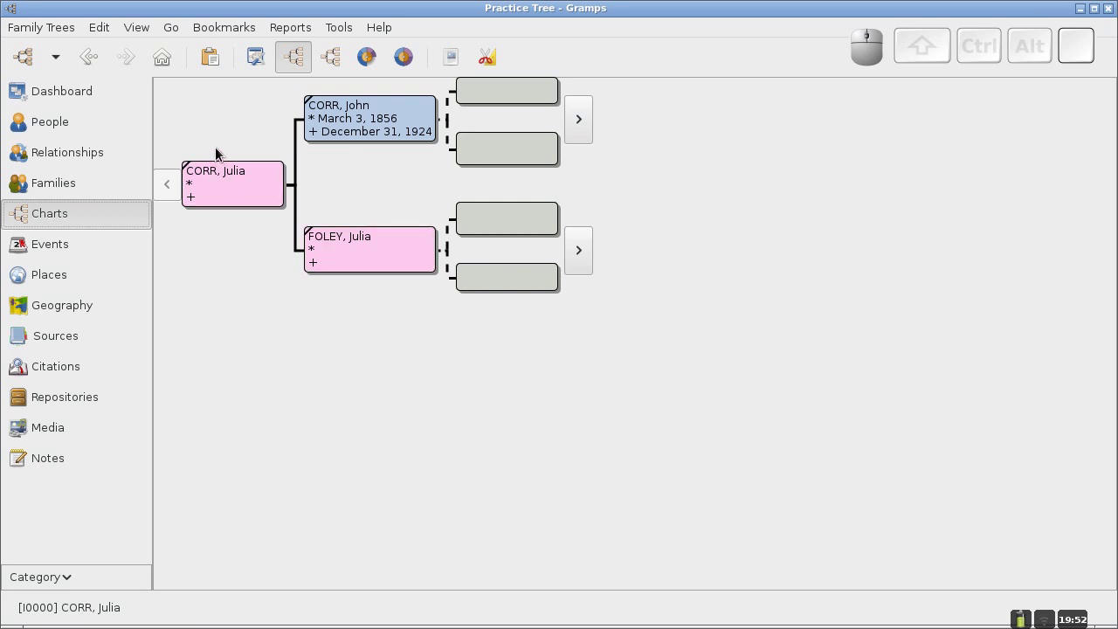
pyautogui.press('ctrl')
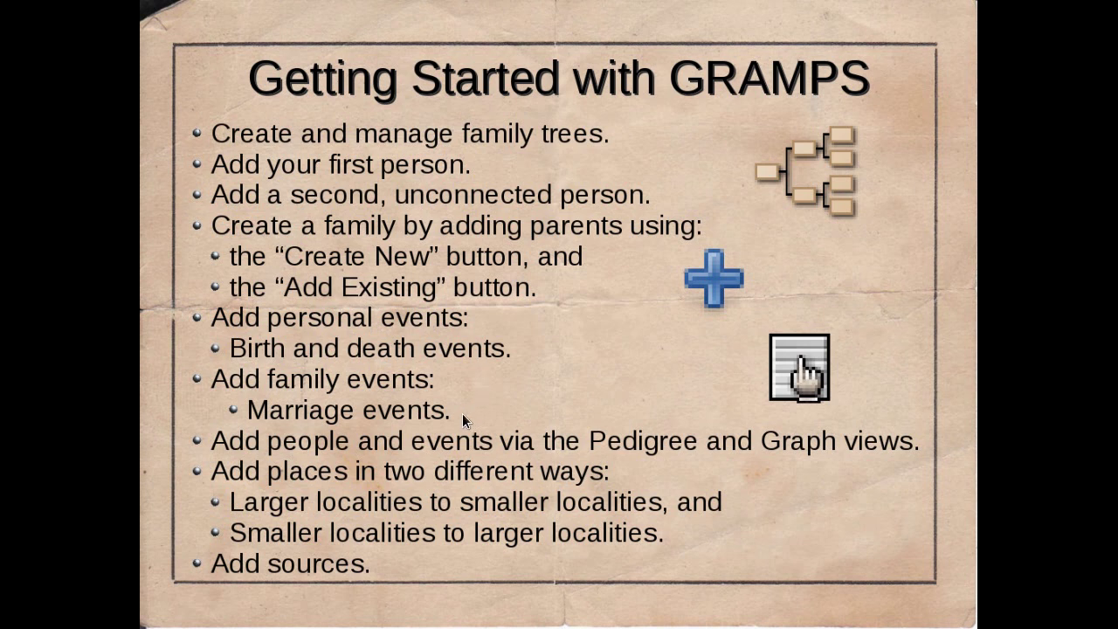
pyautogui.hotkey('ctrl', 'alt', 'Right')
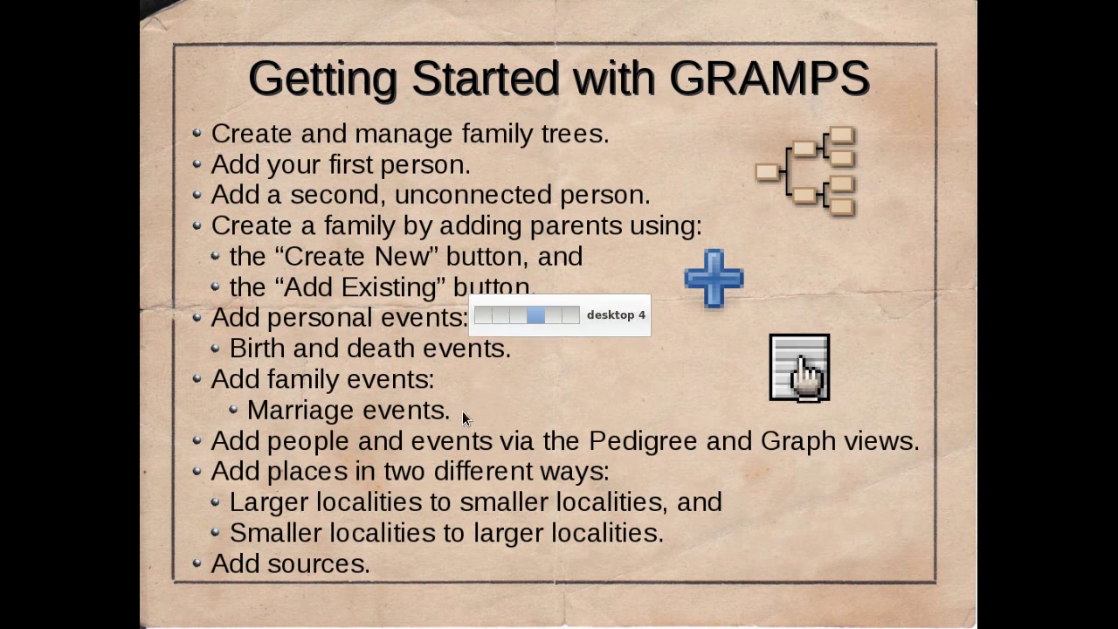
pyautogui.hotkey('ctrl', 'alt', 'Left')
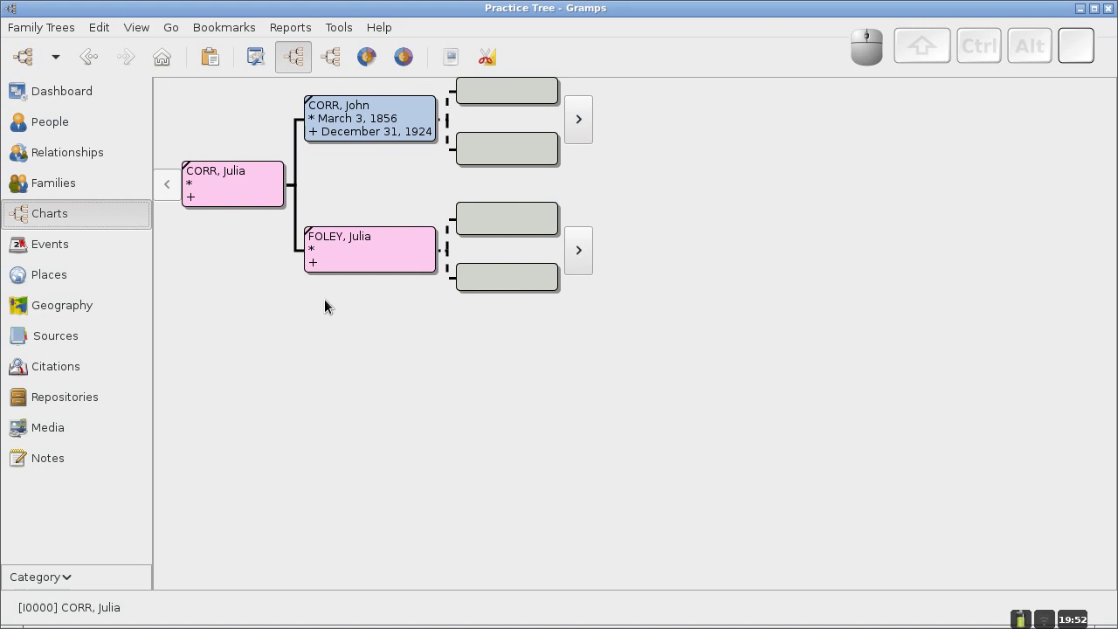
pyautogui.click(76, 182)
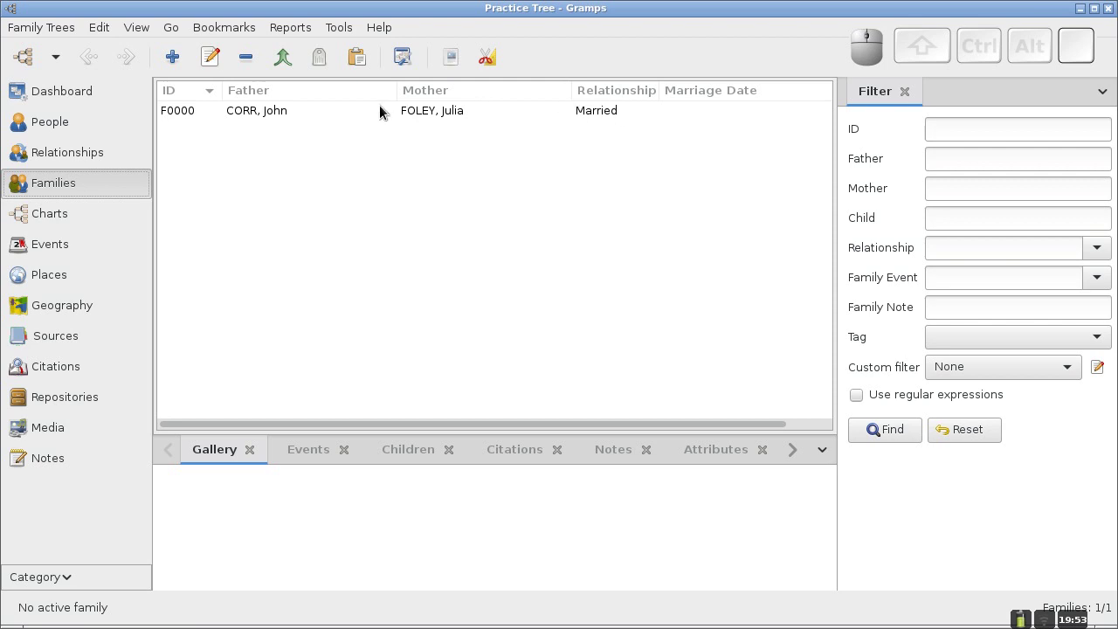
pyautogui.rightClick(277, 113)
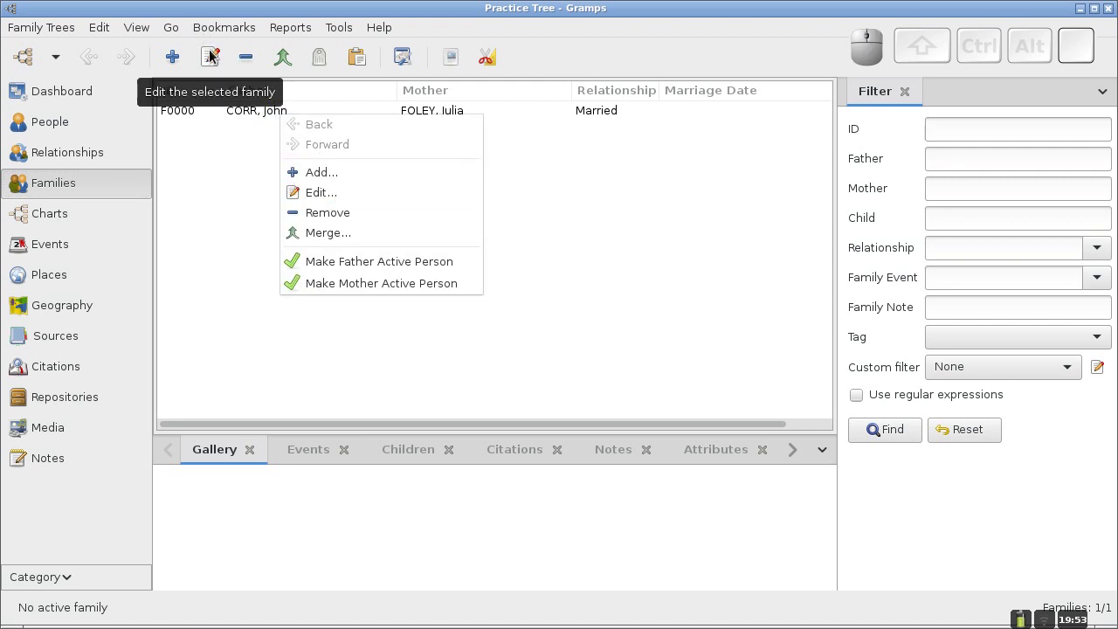
pyautogui.click(315, 194)
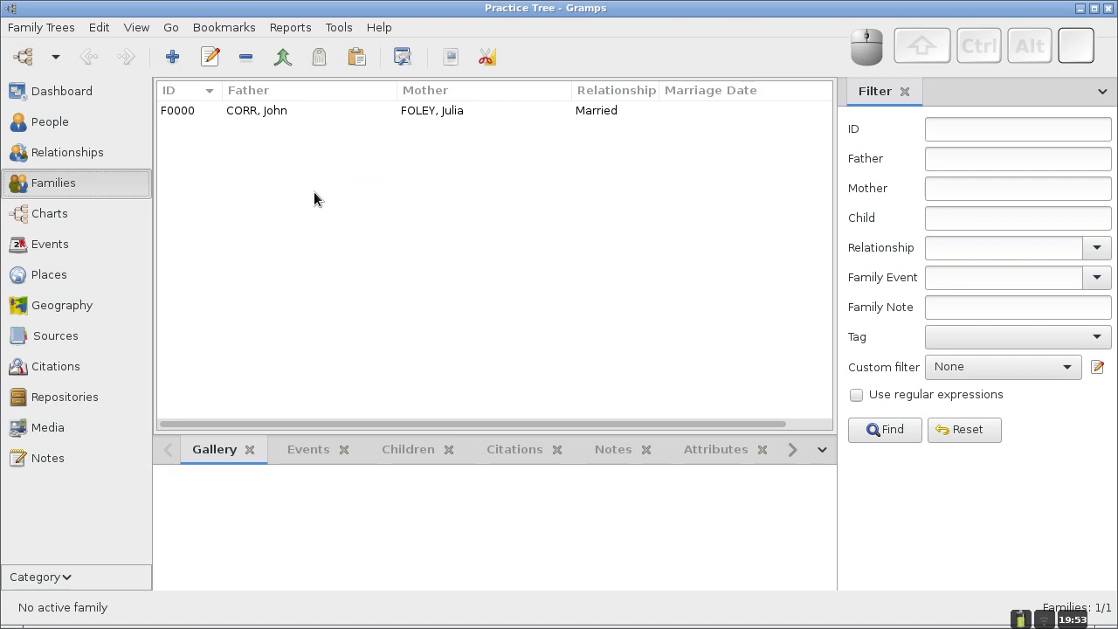
pyautogui.rightClick(275, 117)
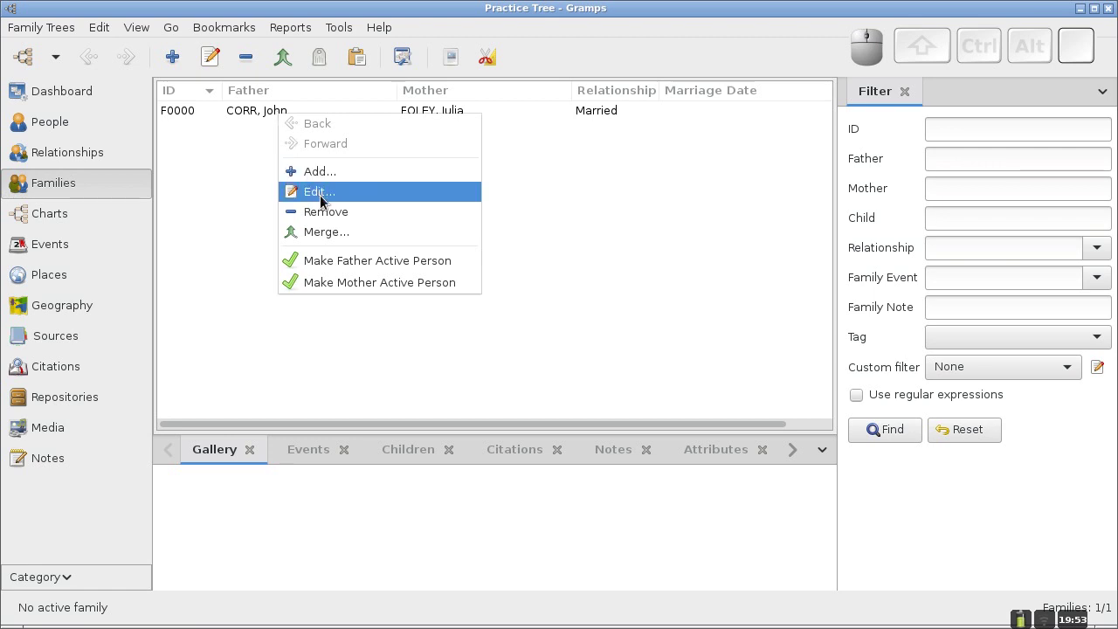
pyautogui.click(320, 192)
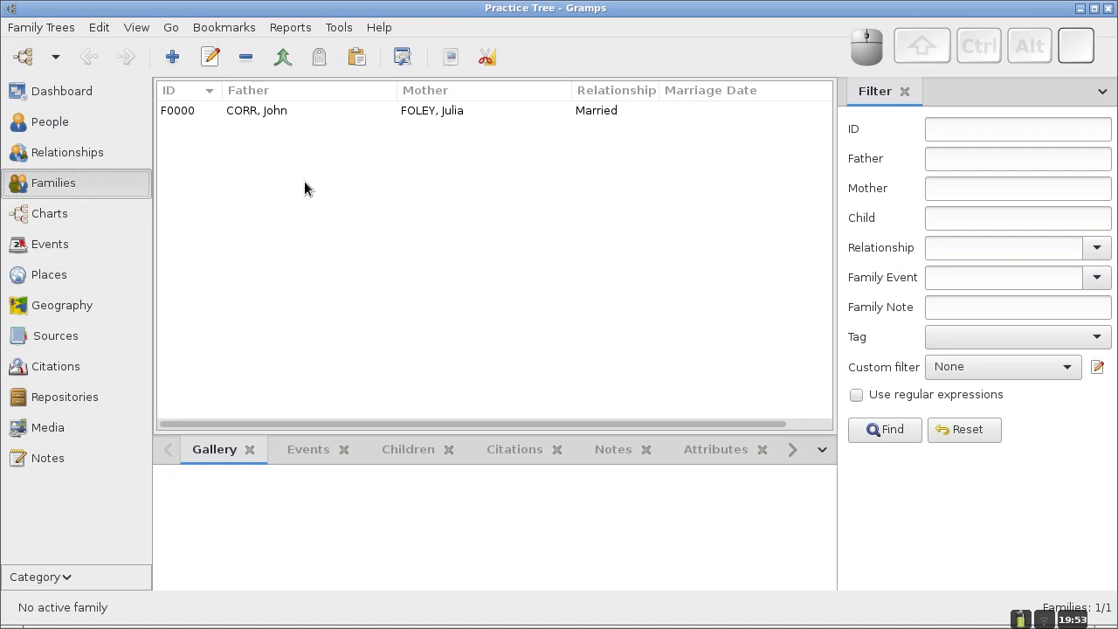
pyautogui.click(249, 113)
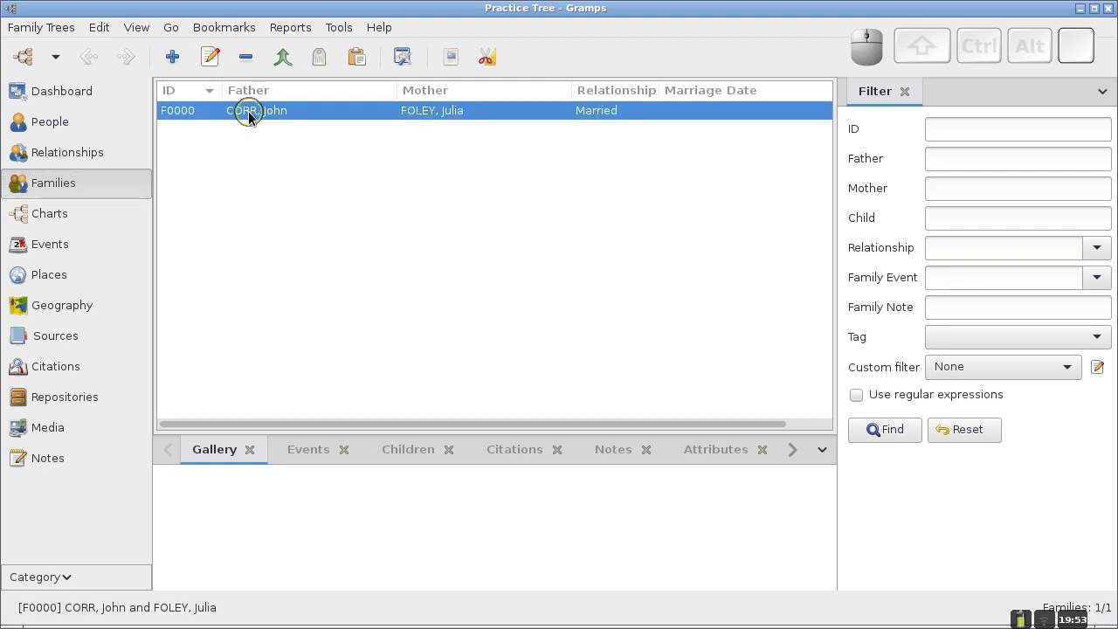
pyautogui.click(209, 60)
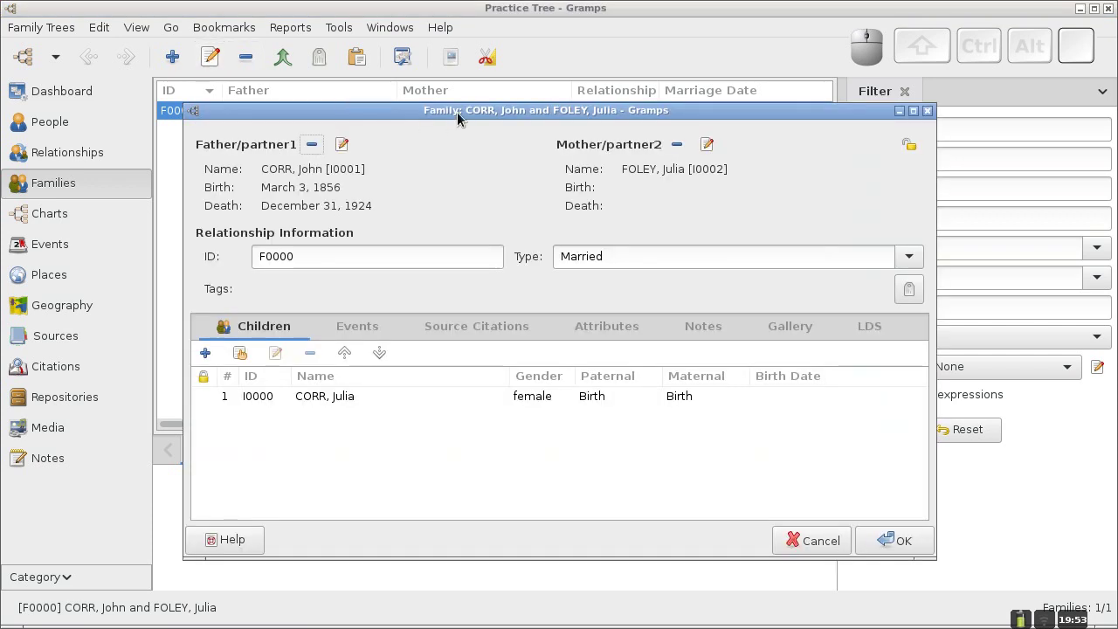
pyautogui.moveTo(458, 118); pyautogui.dragTo(461, 110)
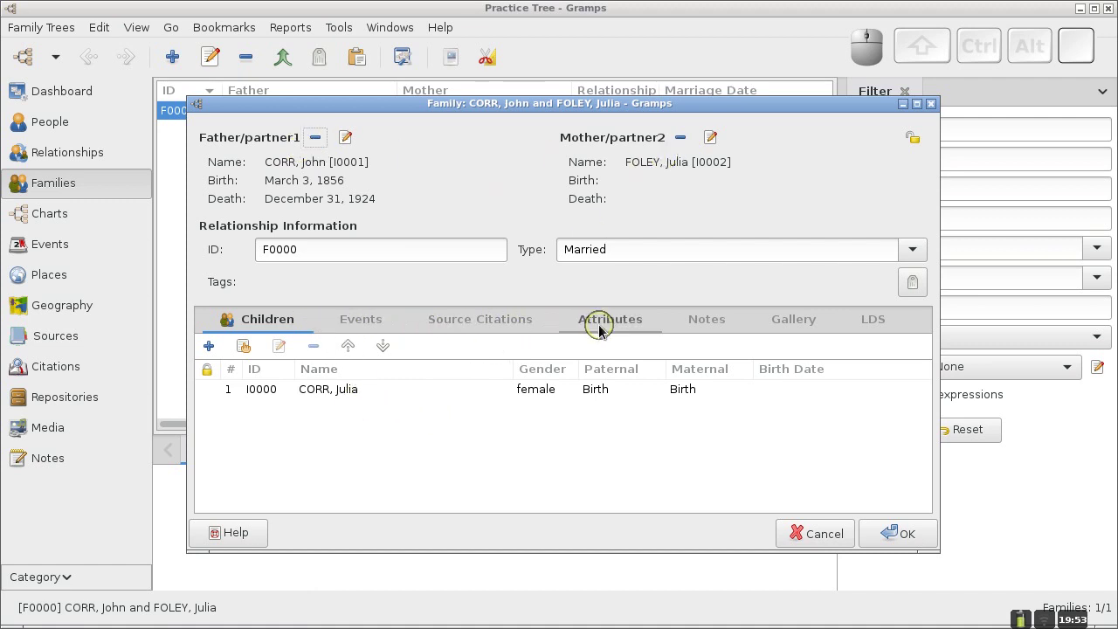
pyautogui.click(359, 325)
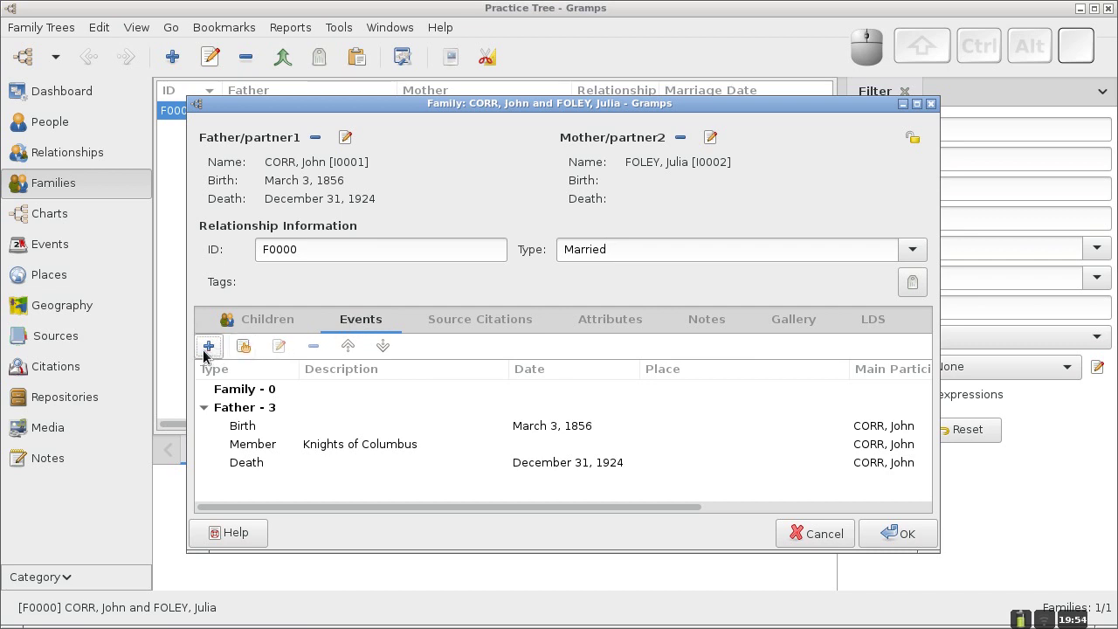
# Add a Marriage event dated November 1, 1888 to the CORR–FOLEY family and save the family.
pyautogui.click(212, 349)
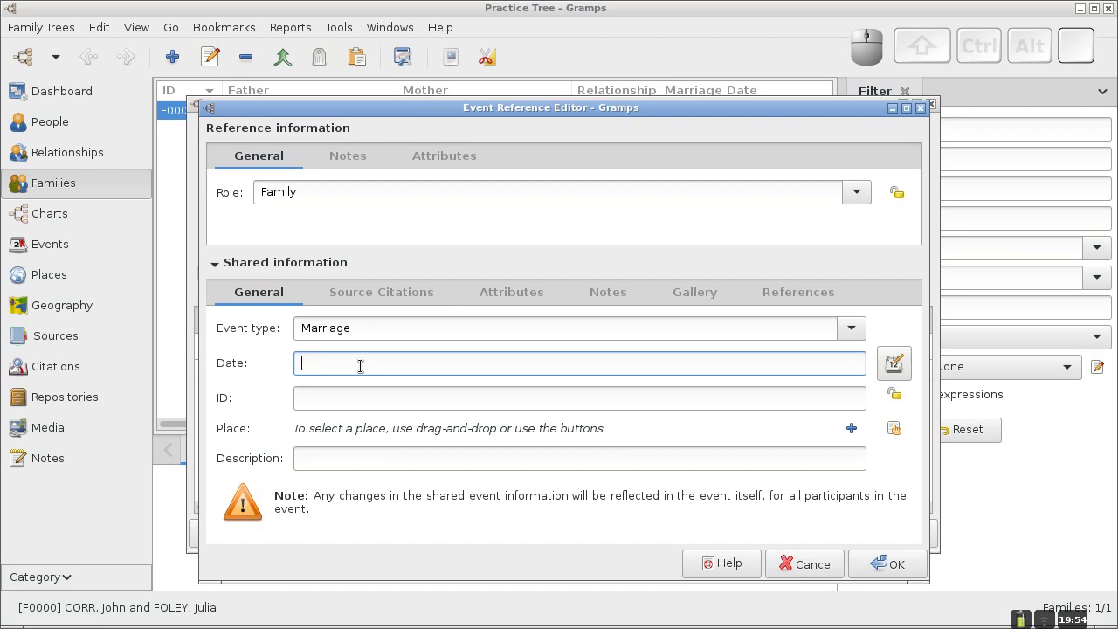
pyautogui.write('No')
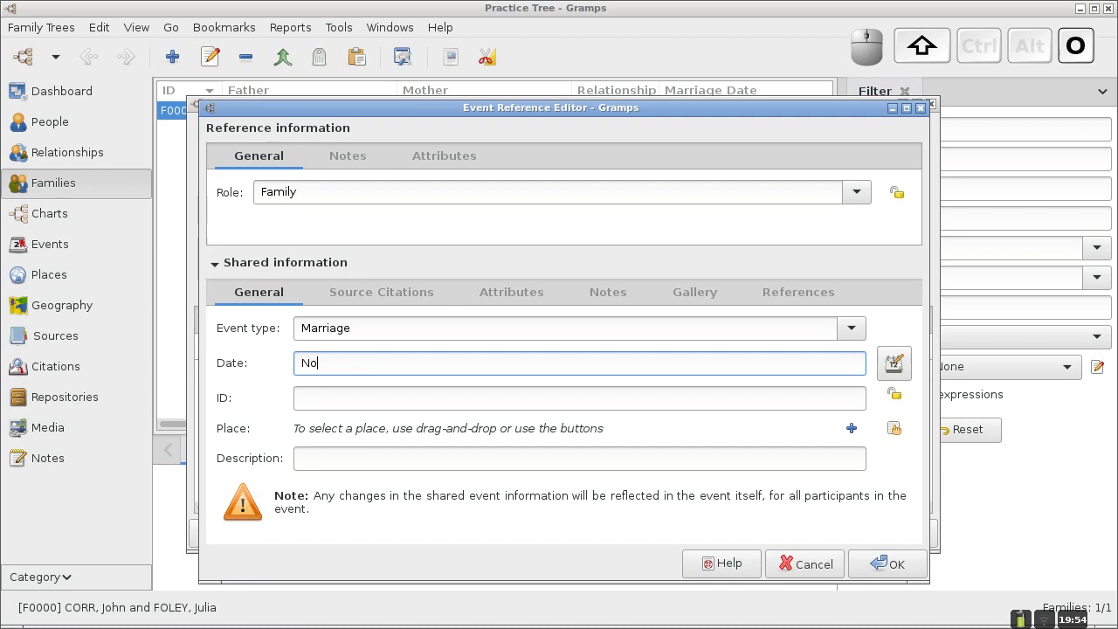
pyautogui.write('vember ')
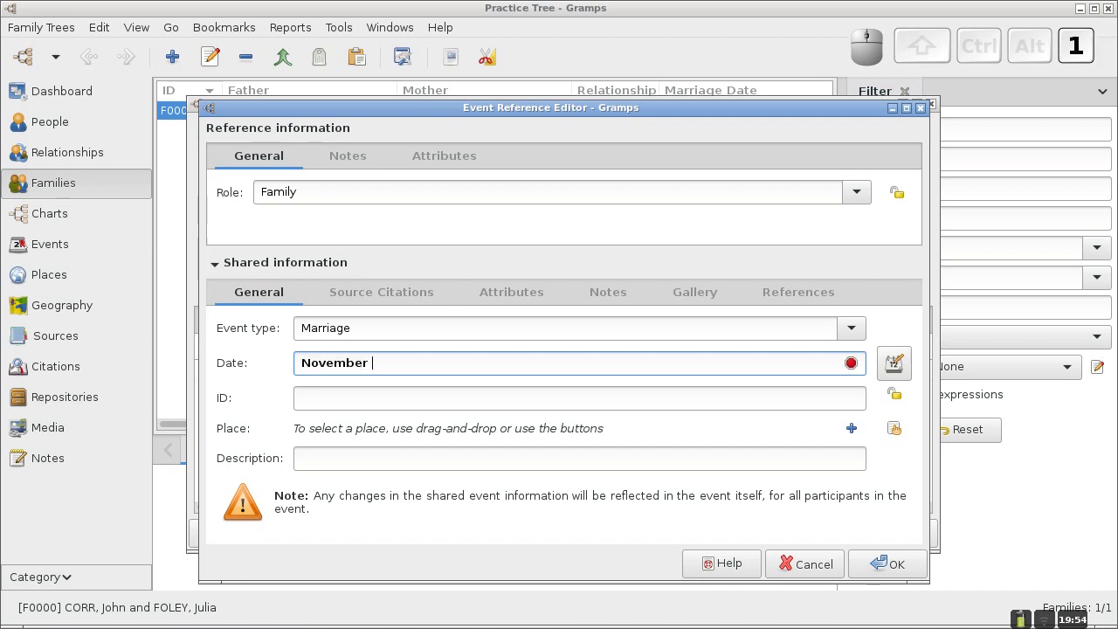
pyautogui.write('1, 1888')
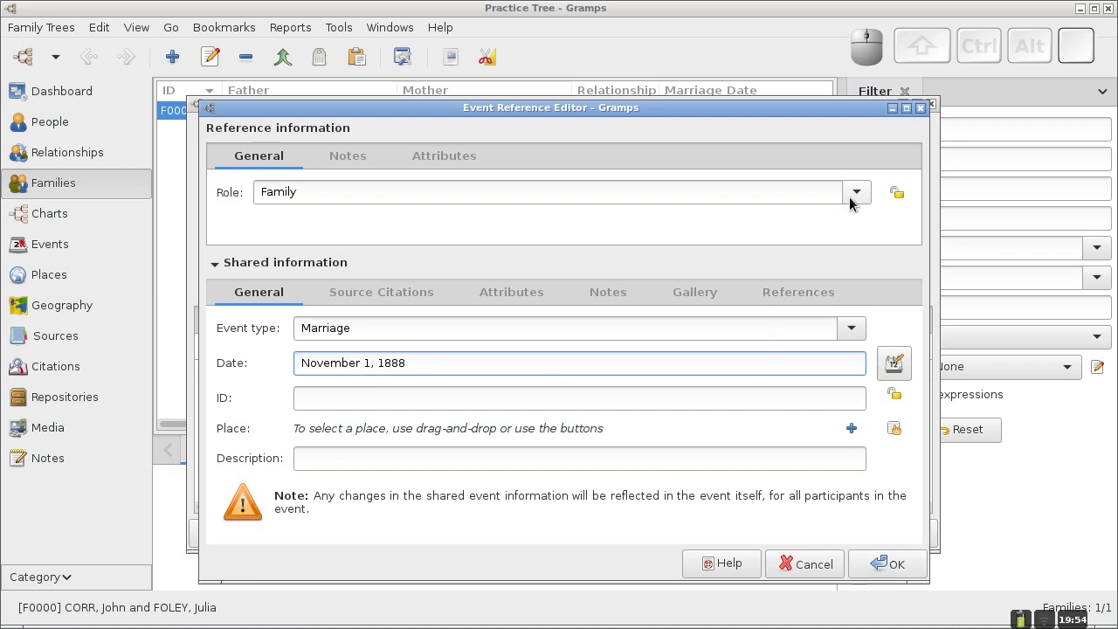
pyautogui.click(886, 566)
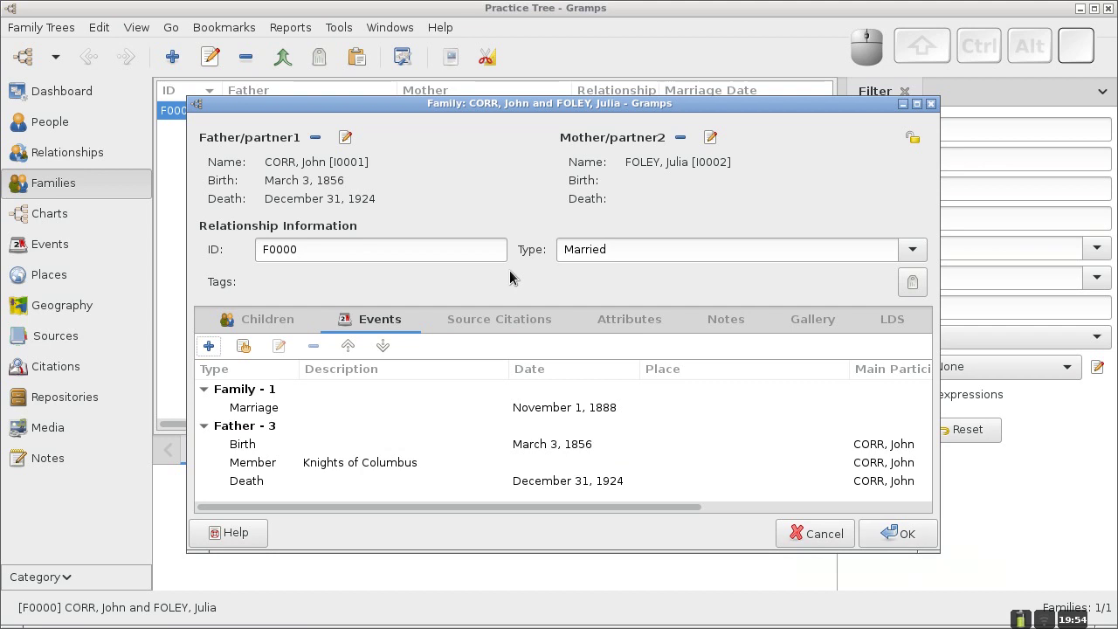
pyautogui.click(895, 530)
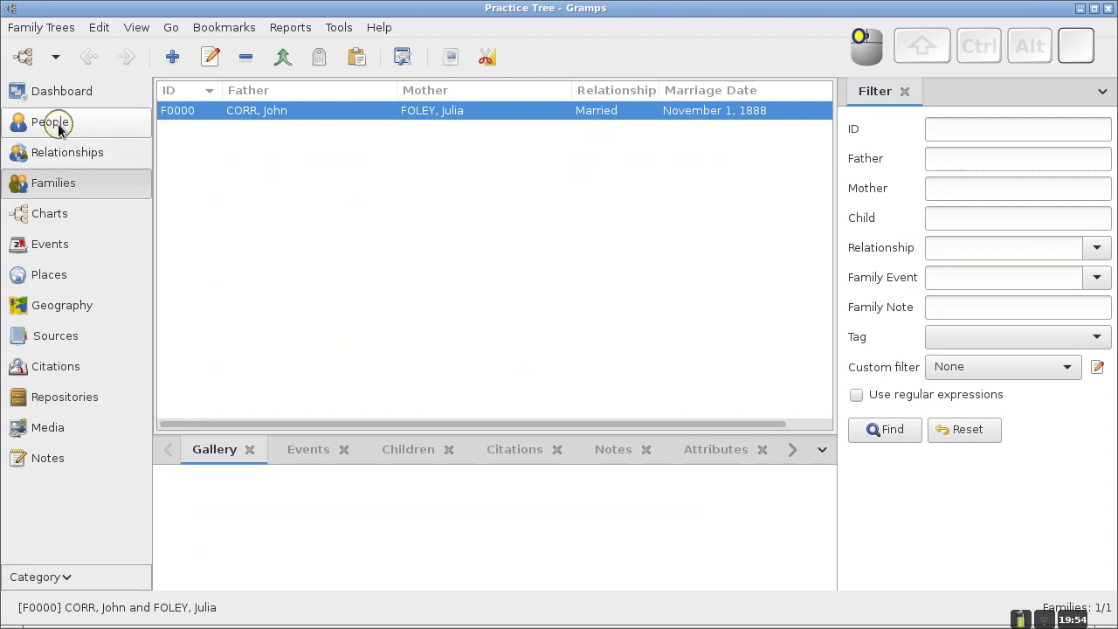
pyautogui.click(62, 126)
pyautogui.rightClick(238, 135)
pyautogui.click(287, 277)
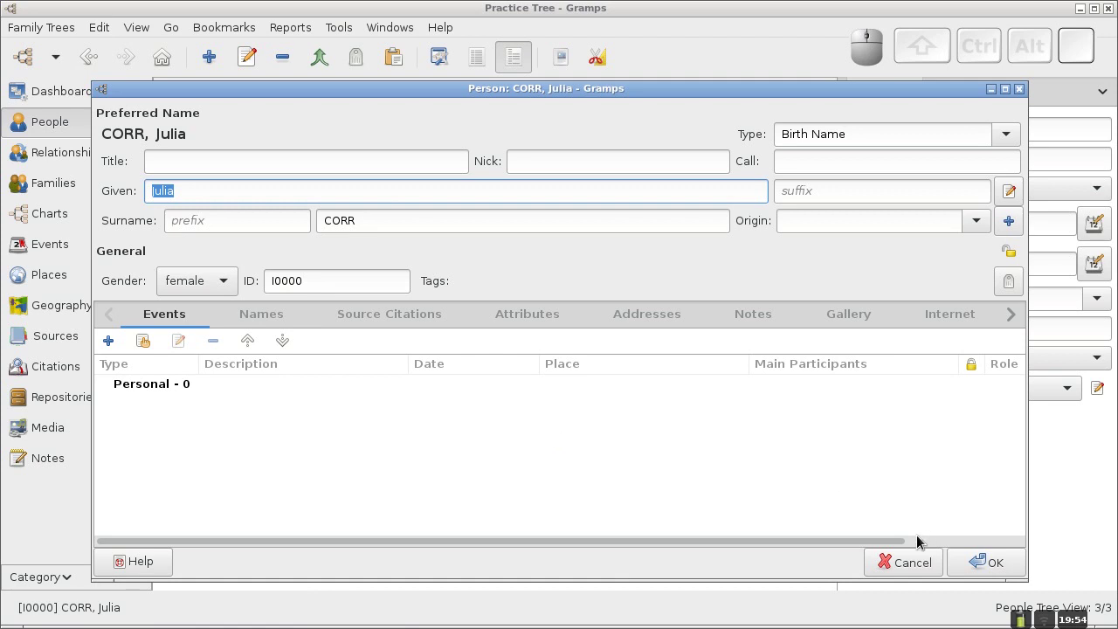
pyautogui.click(889, 559)
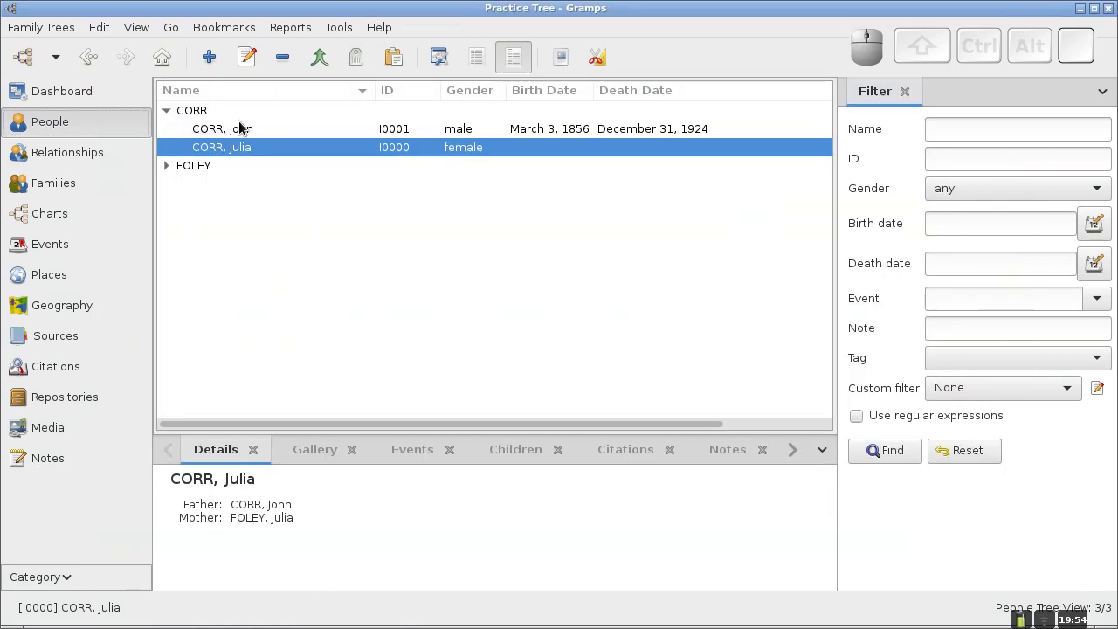
# Check John CORR's record for the November 1, 1888 Marriage event.
pyautogui.click(218, 133)
pyautogui.rightClick(220, 134)
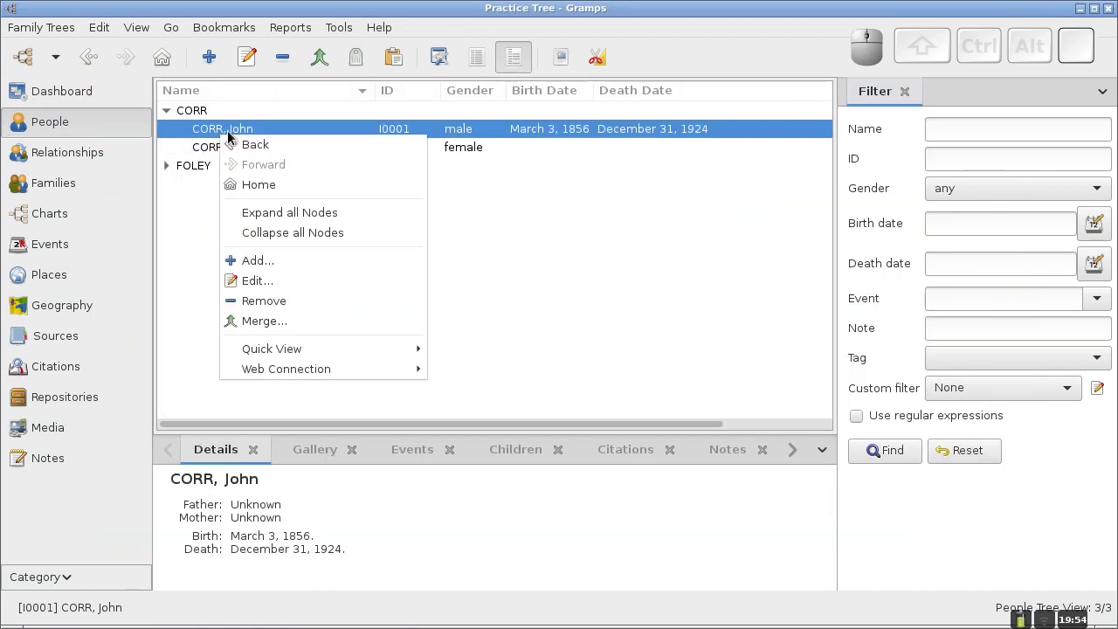
pyautogui.click(300, 280)
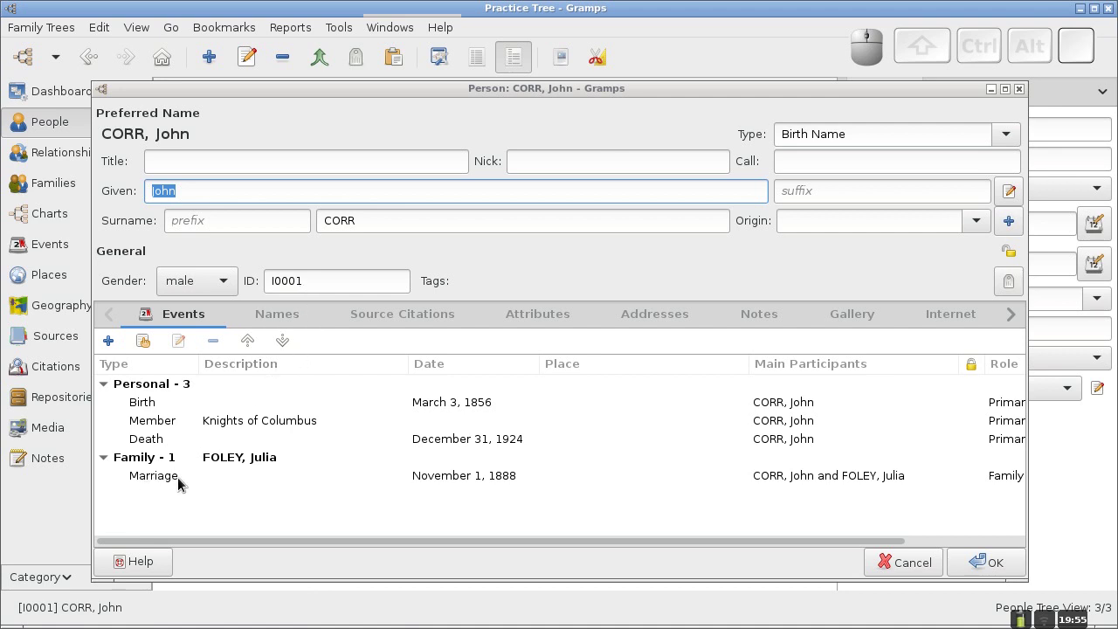
pyautogui.click(989, 565)
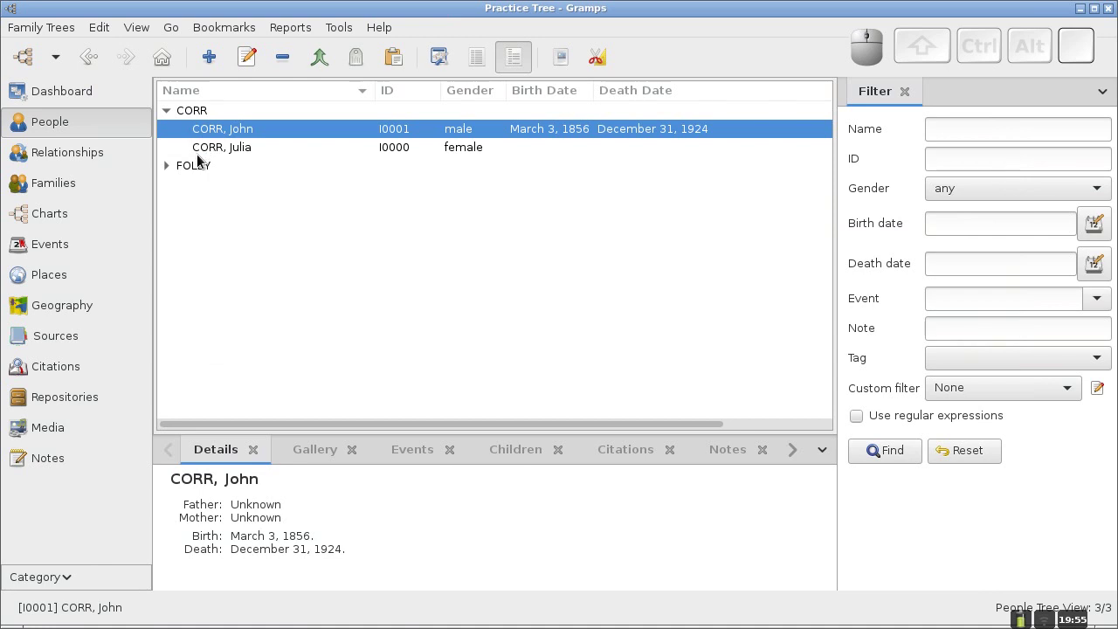
pyautogui.click(166, 166)
pyautogui.click(195, 189)
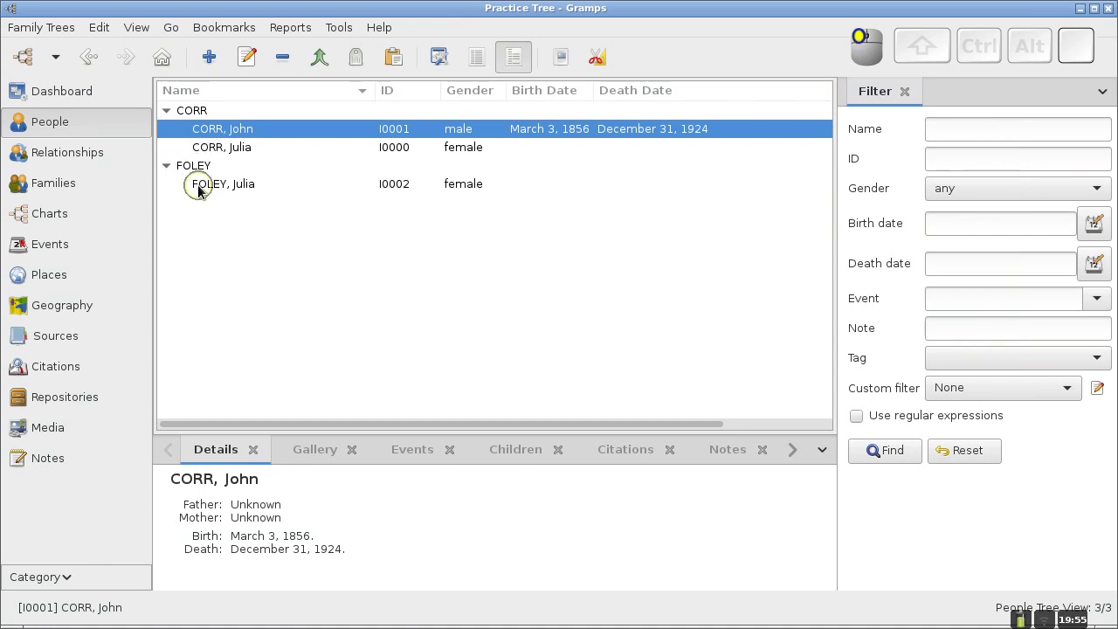
pyautogui.rightClick(198, 188)
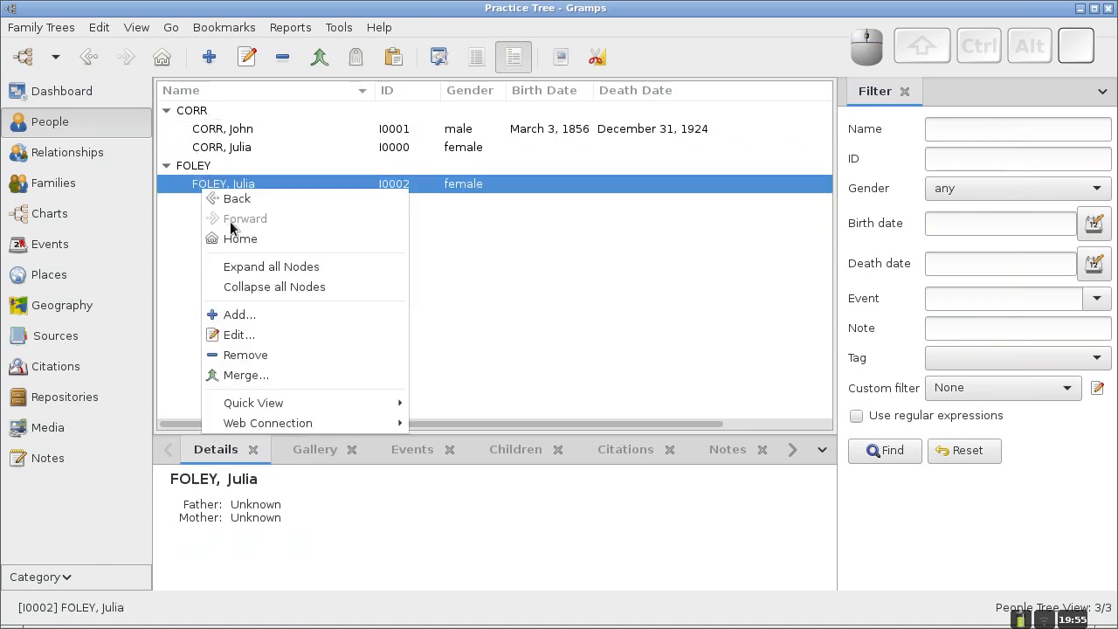
pyautogui.click(244, 337)
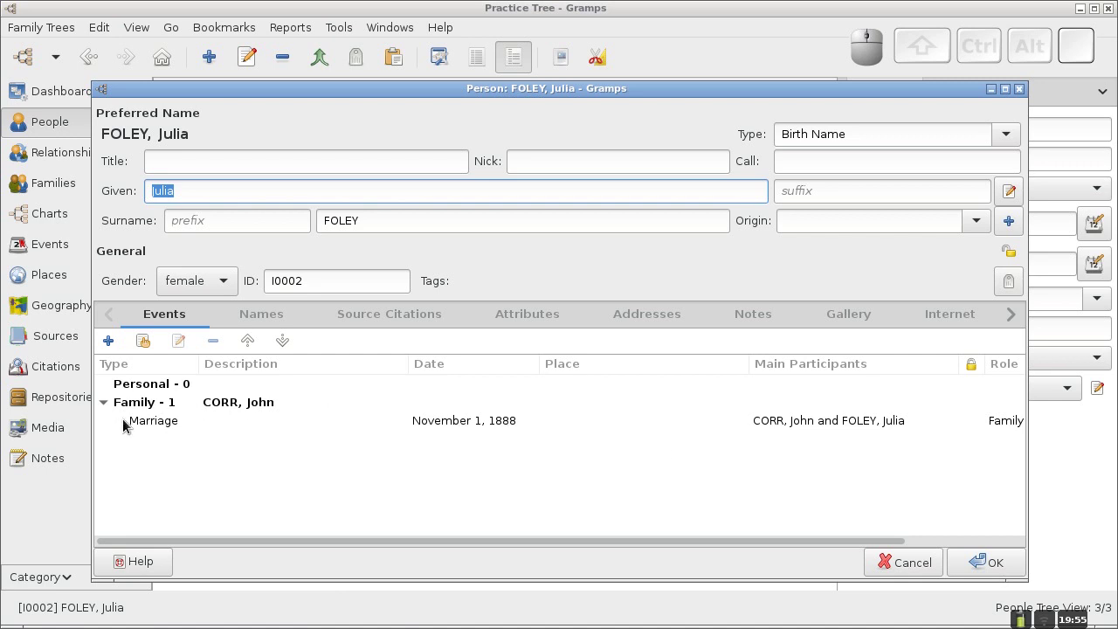
pyautogui.click(987, 568)
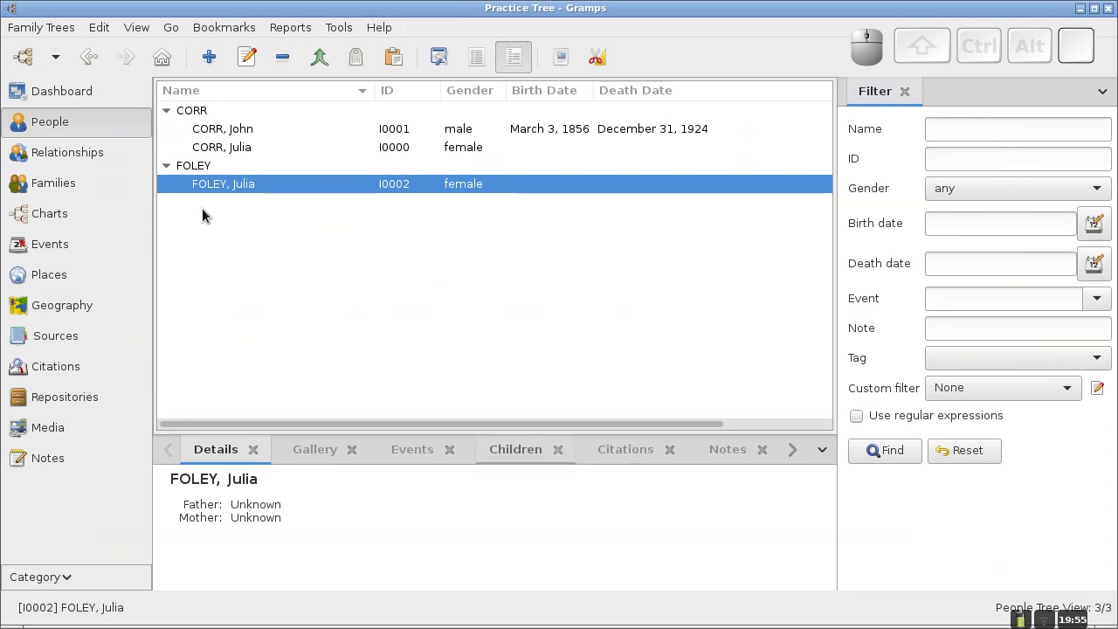
# Return to the Families list showing F0000 as Married, November 1, 1888.
pyautogui.click(73, 187)
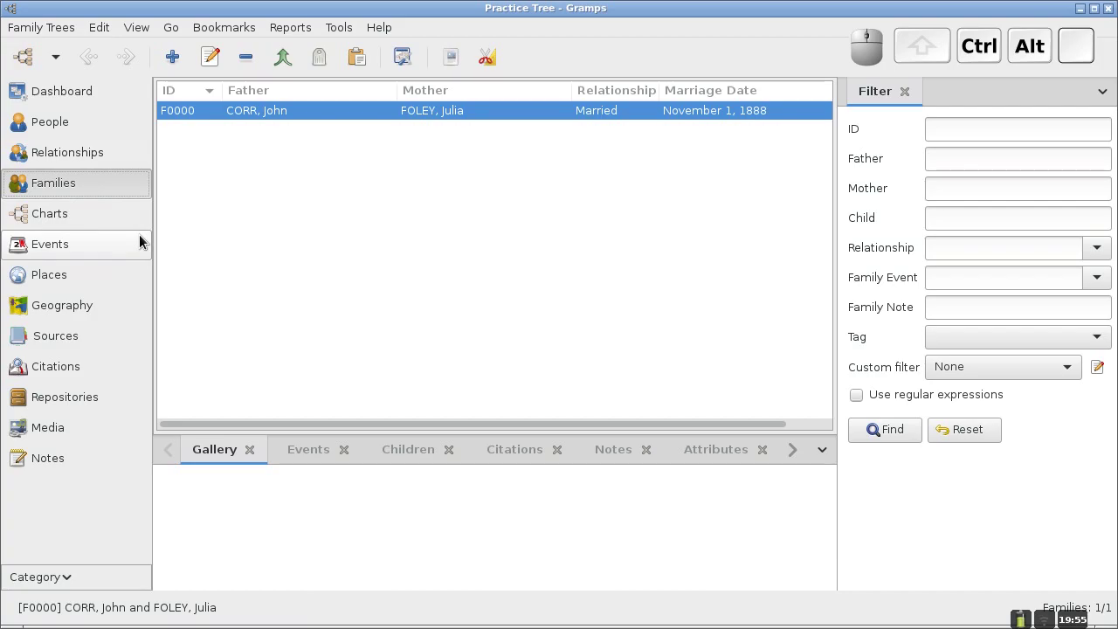
pyautogui.hotkey('ctrl', 'alt', 'Left')
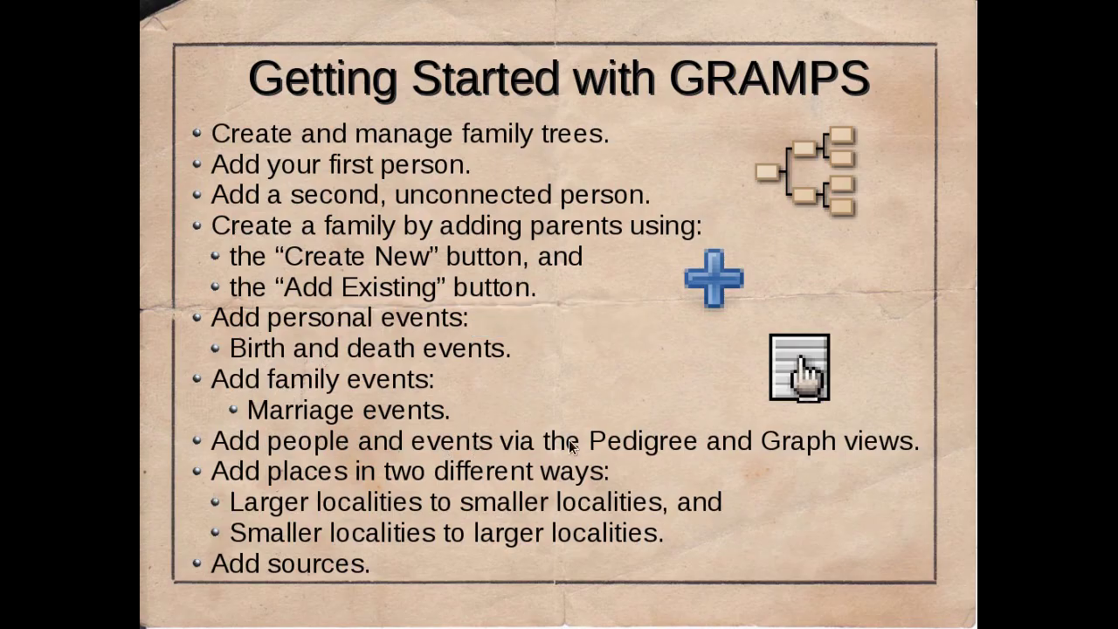
pyautogui.hotkey('ctrl', 'alt', 'Left')
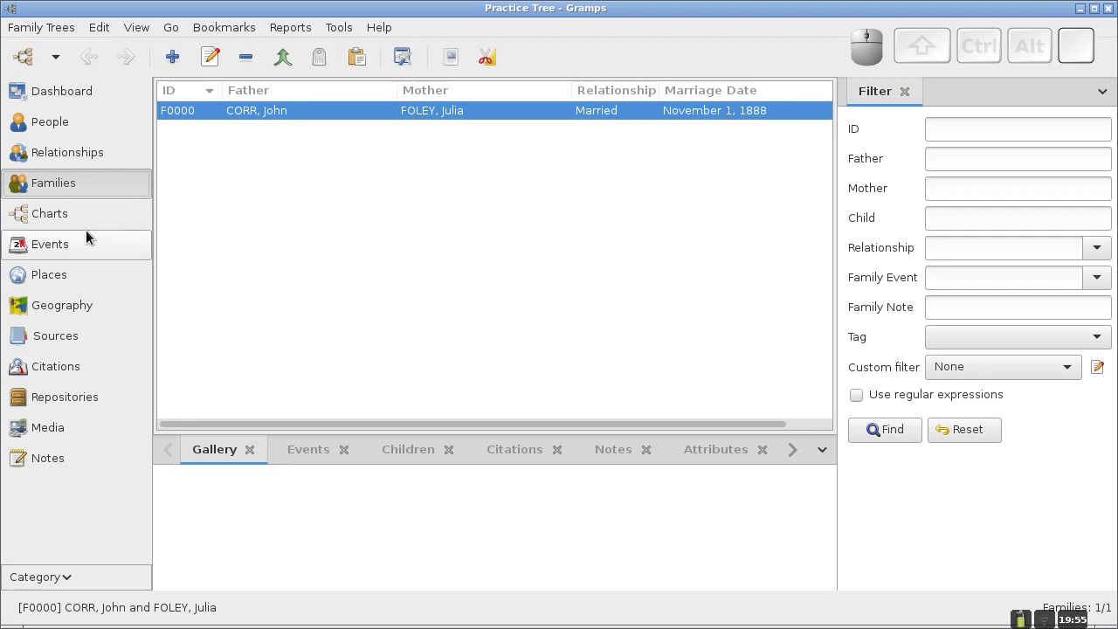
# Open the Charts pedigree view, centred on Julia FOLEY with empty parent boxes.
pyautogui.click(57, 219)
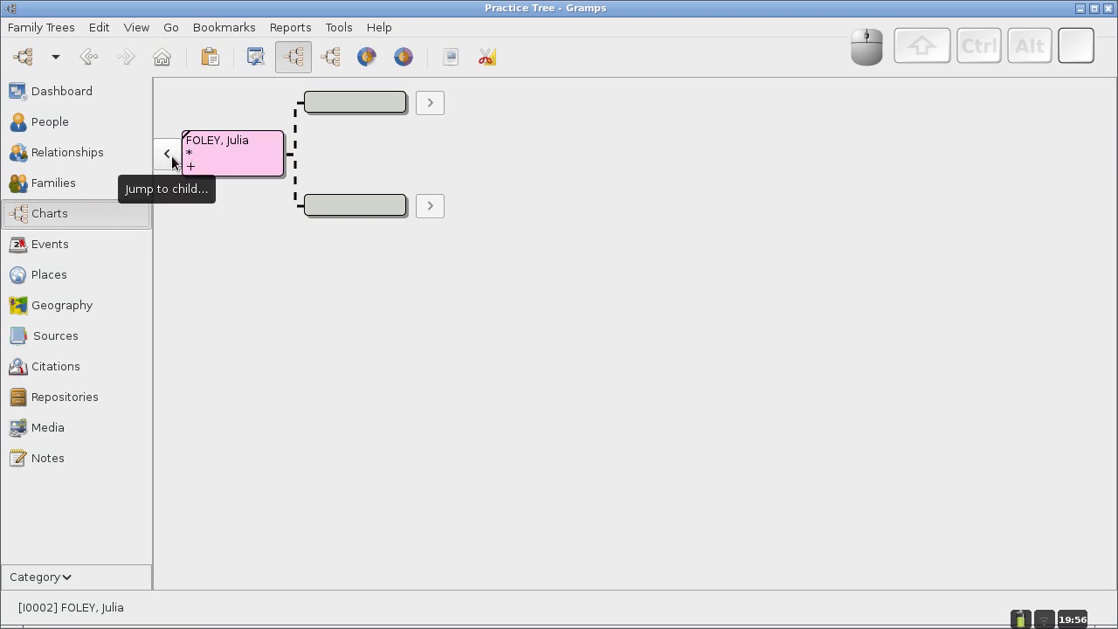
pyautogui.click(168, 156)
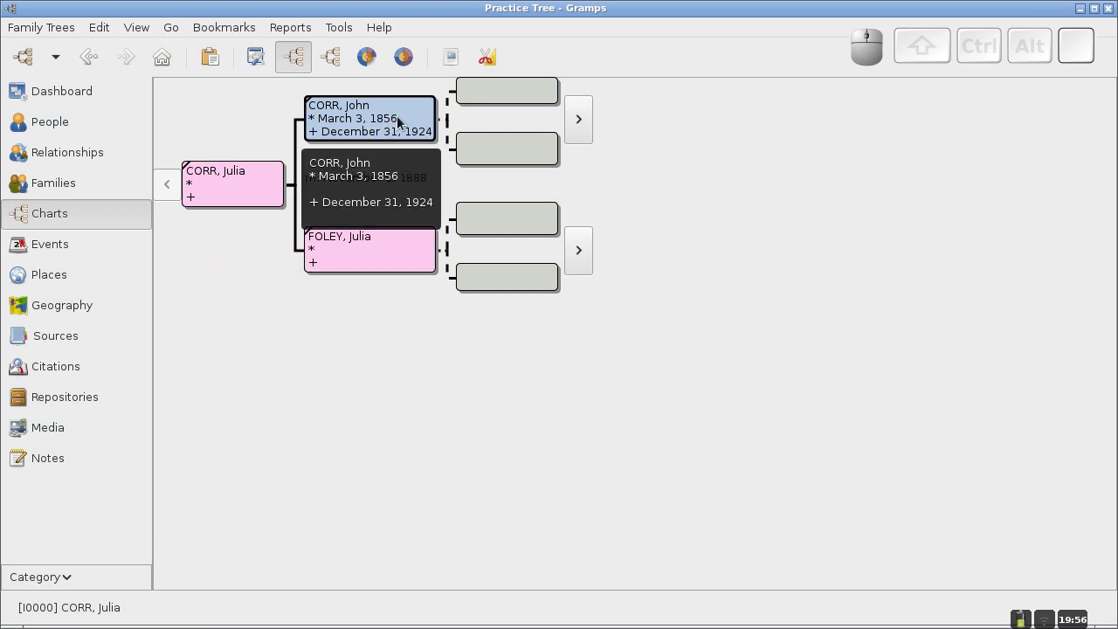
pyautogui.rightClick(490, 96)
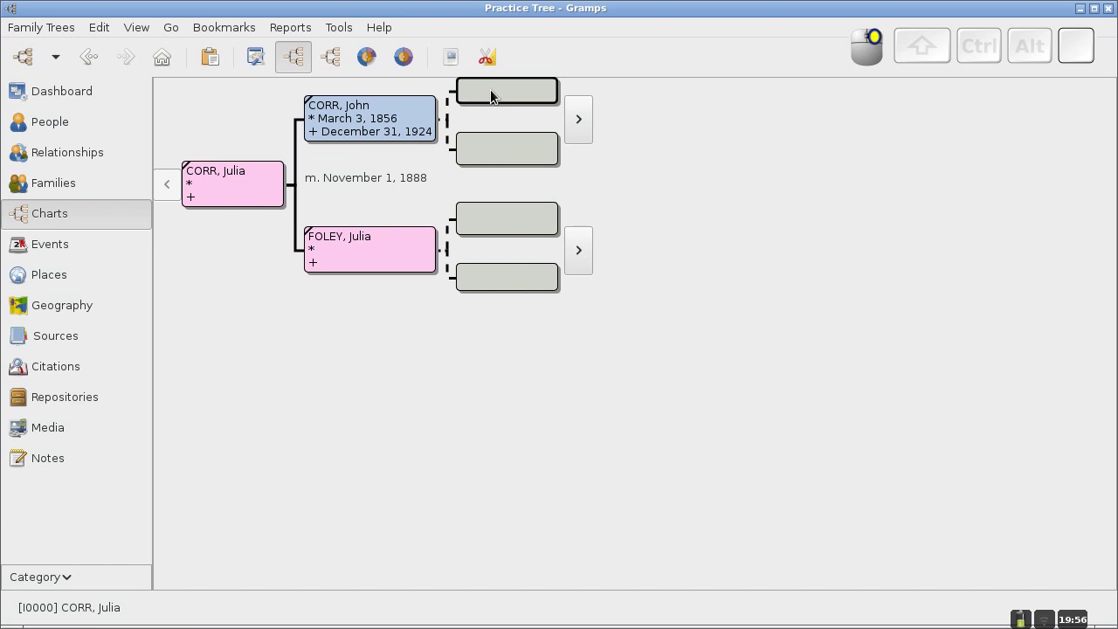
pyautogui.rightClick(490, 96)
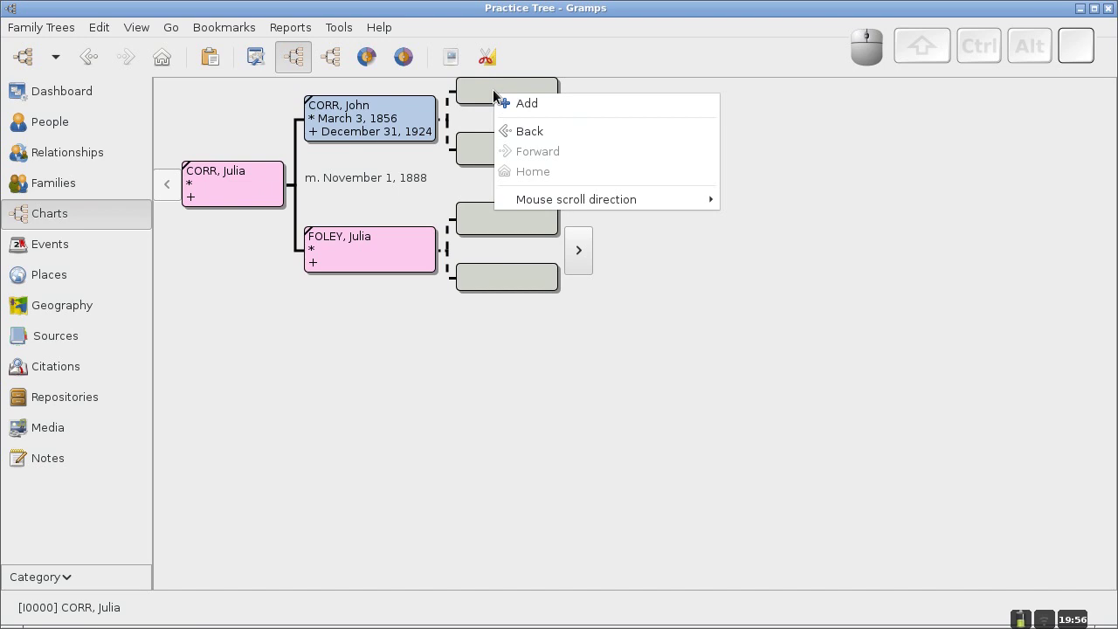
pyautogui.click(524, 105)
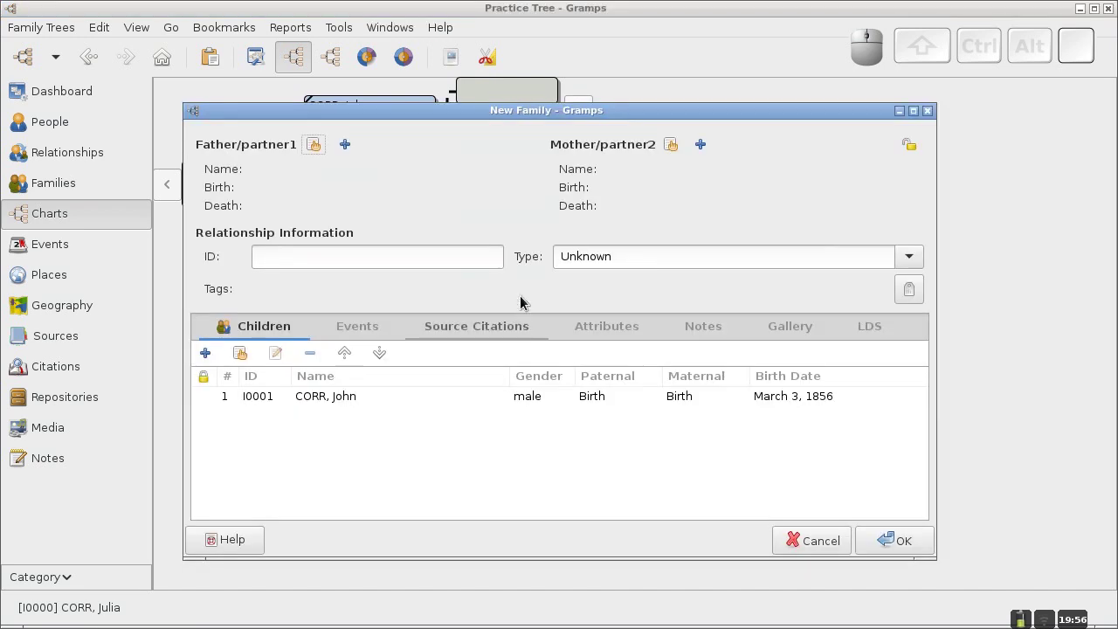
pyautogui.moveTo(519, 112)
pyautogui.mouseDown()
pyautogui.moveTo(553, 165)
pyautogui.moveTo(537, 121)
pyautogui.mouseUp()
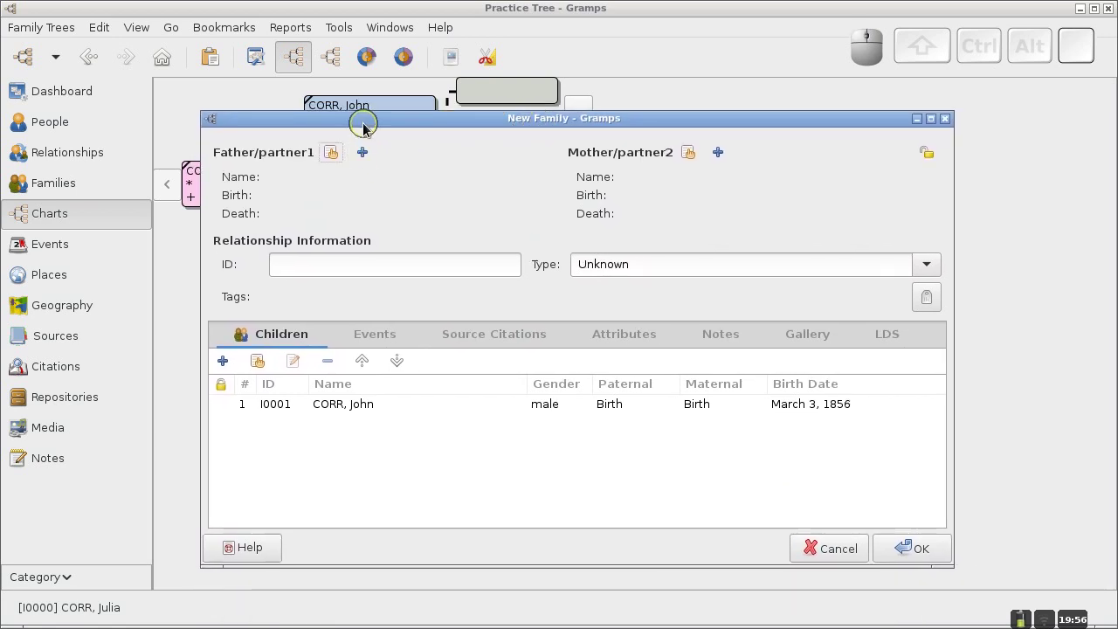
pyautogui.click(363, 152)
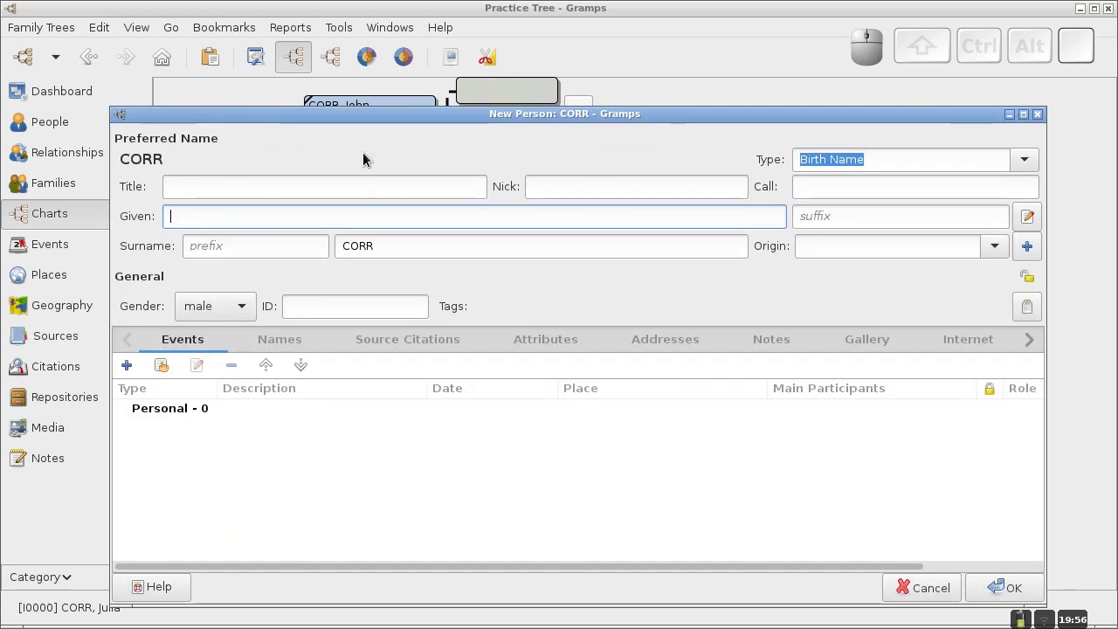
pyautogui.write('Patrick')
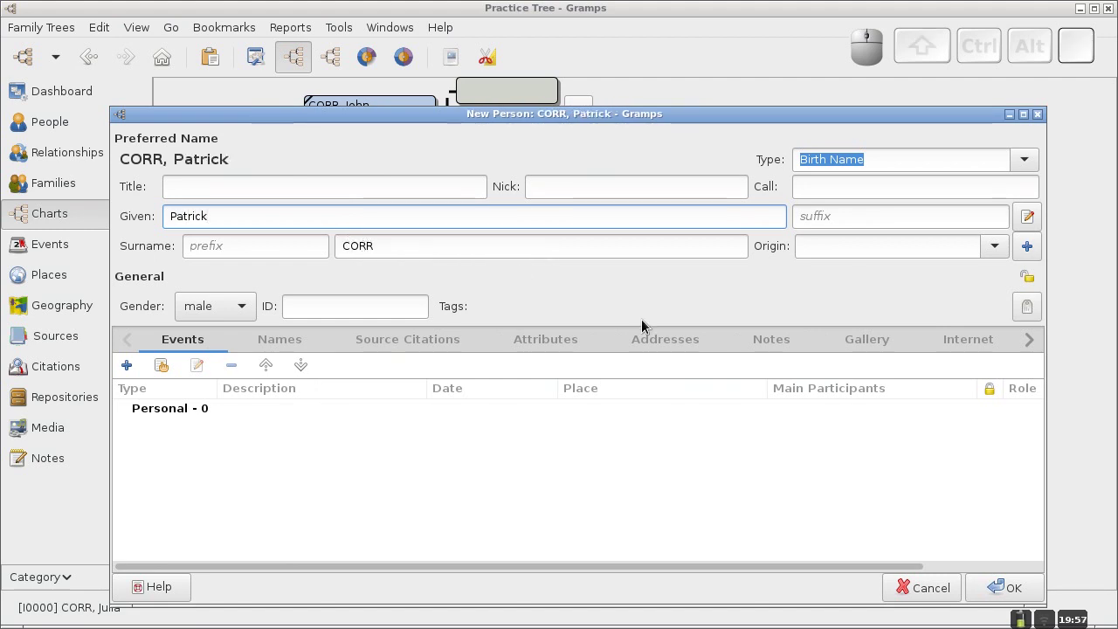
pyautogui.click(977, 590)
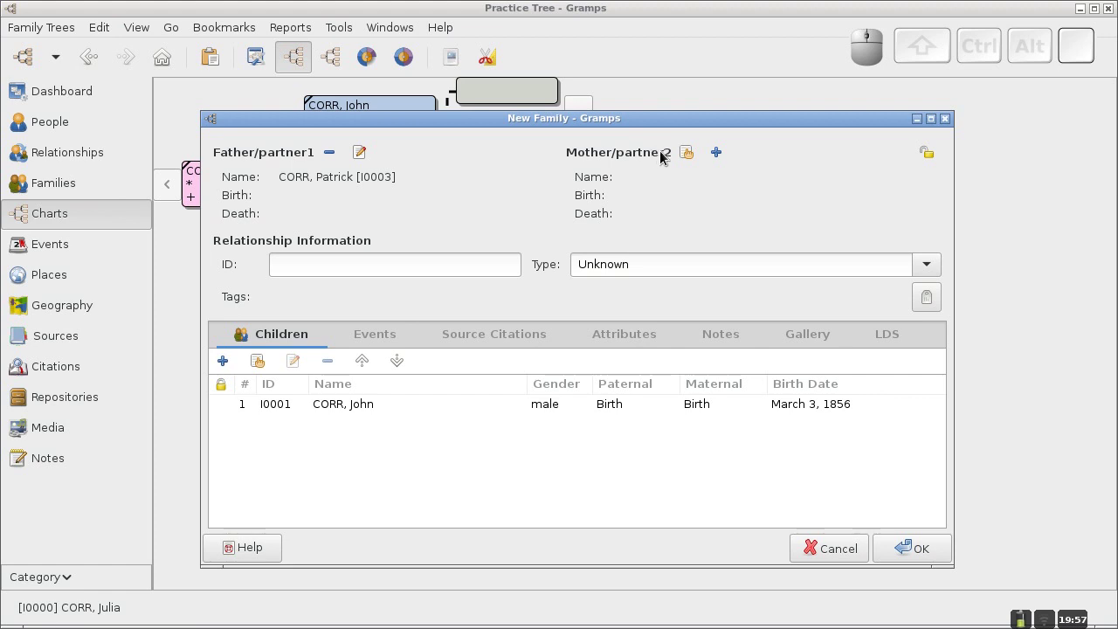
pyautogui.click(720, 155)
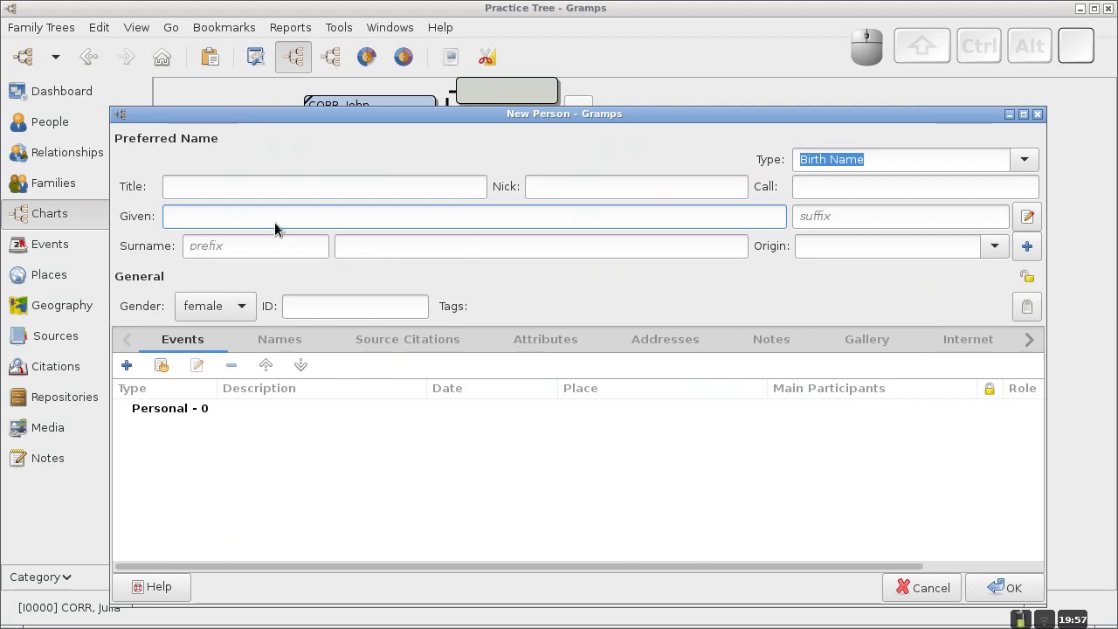
pyautogui.write('Ellen')
pyautogui.click(355, 249)
pyautogui.write('ADAMS')
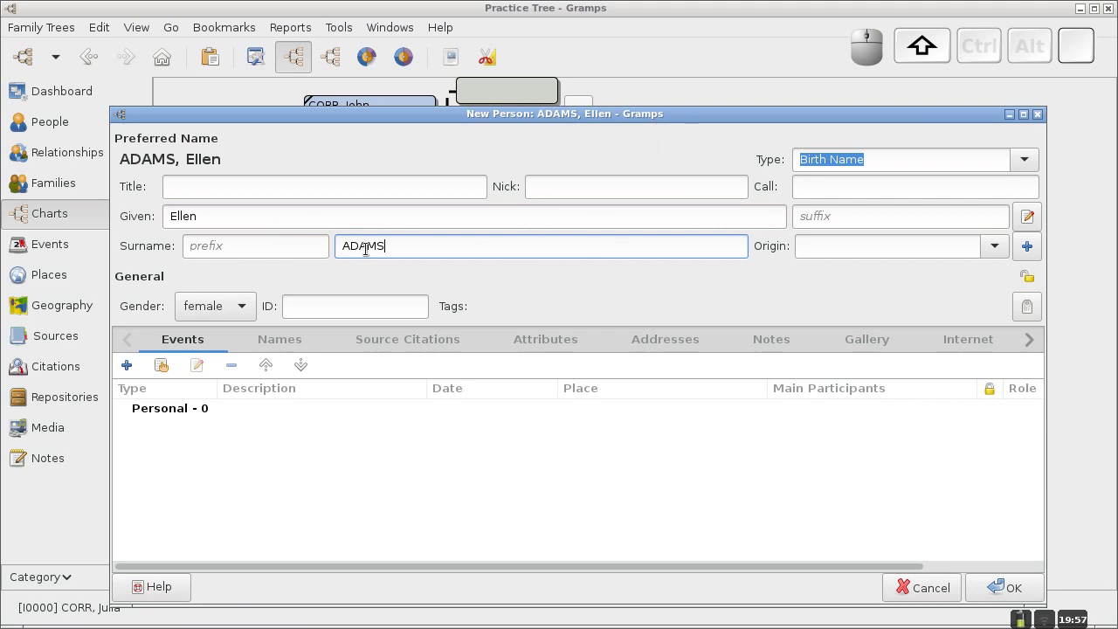
pyautogui.click(989, 591)
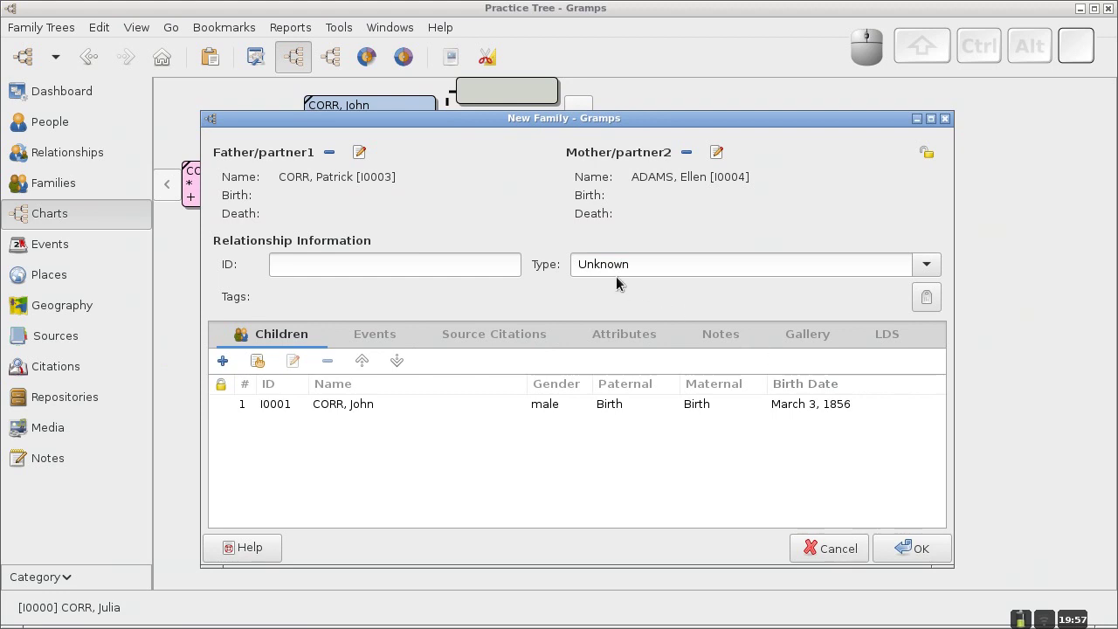
pyautogui.click(926, 264)
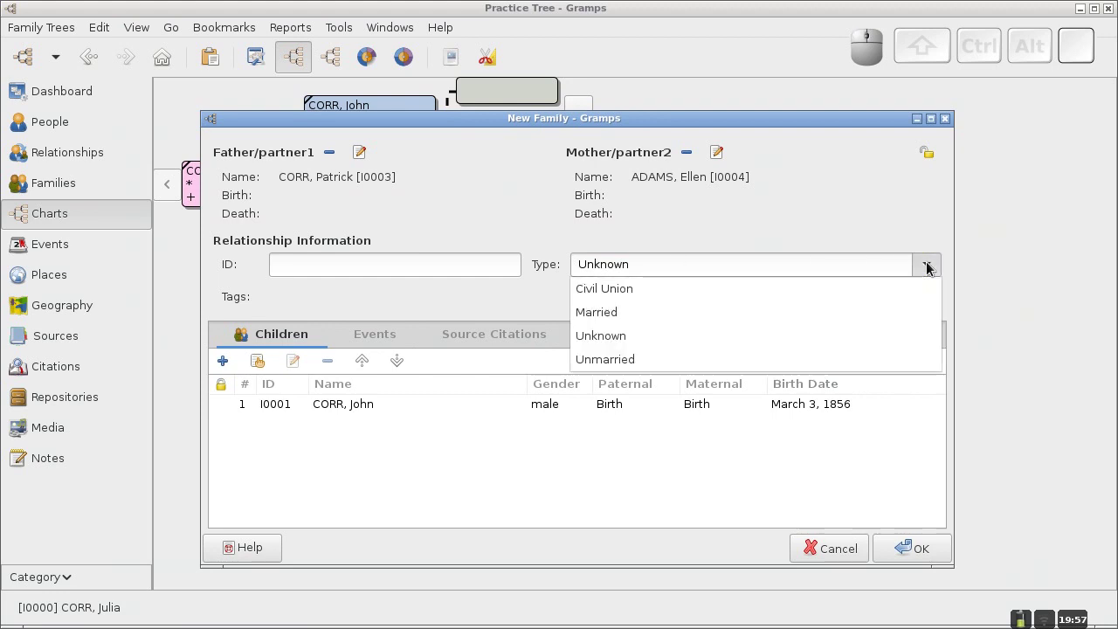
pyautogui.click(633, 313)
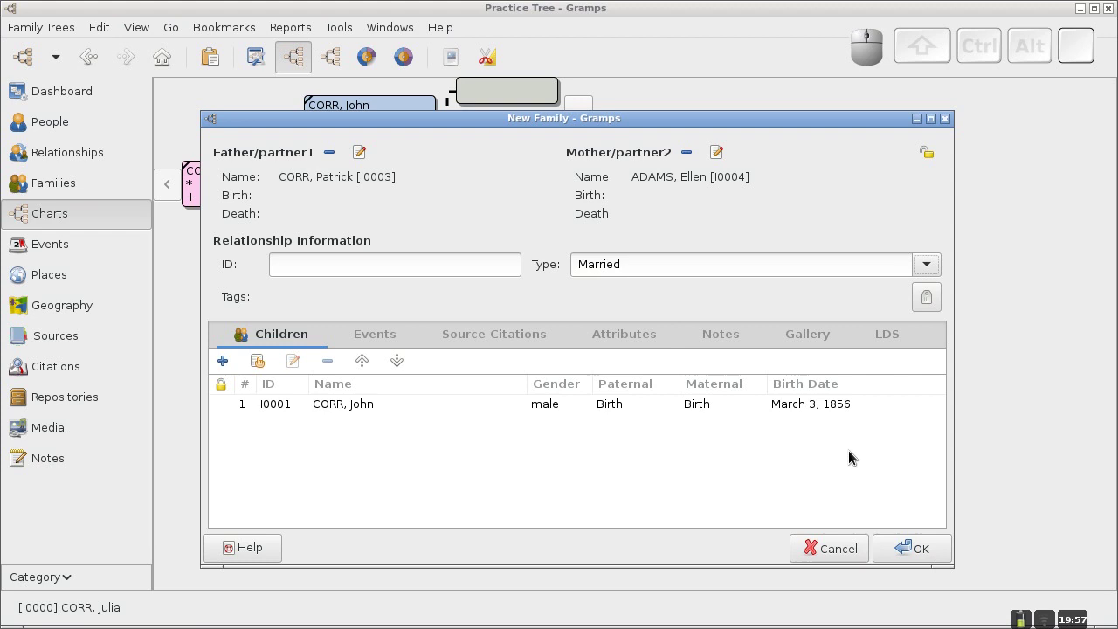
pyautogui.click(903, 557)
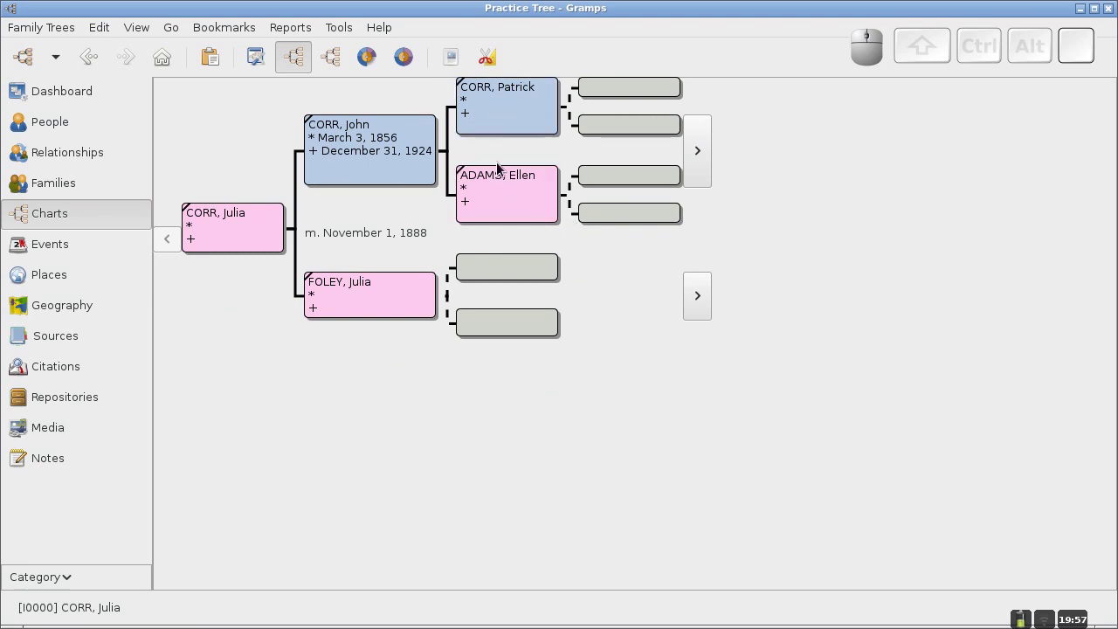
pyautogui.click(62, 189)
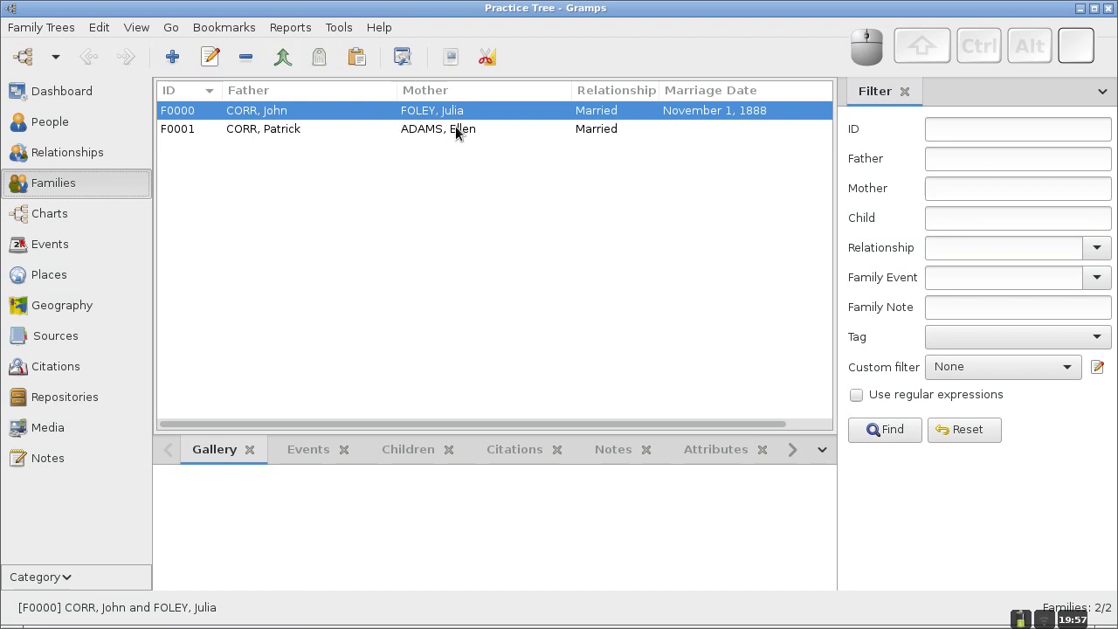
pyautogui.click(73, 216)
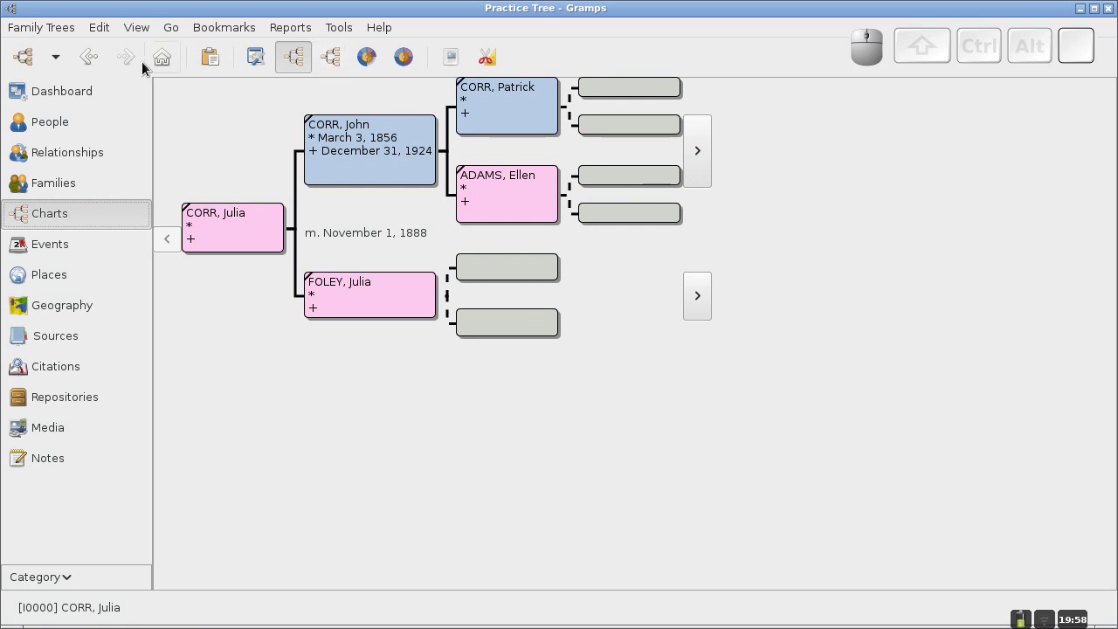
pyautogui.click(99, 28)
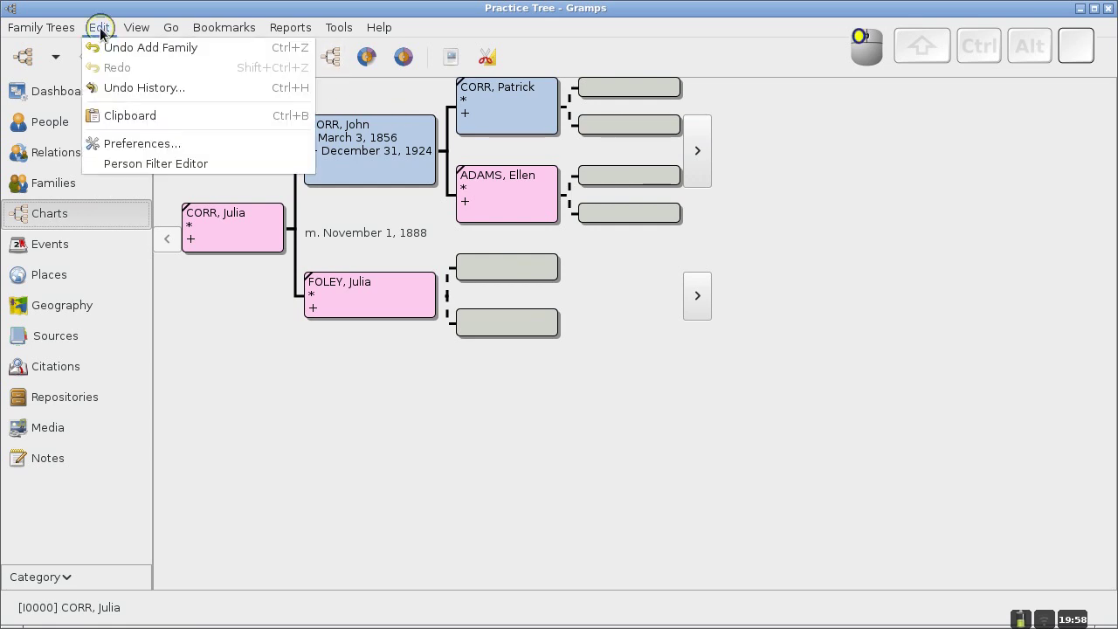
pyautogui.click(113, 142)
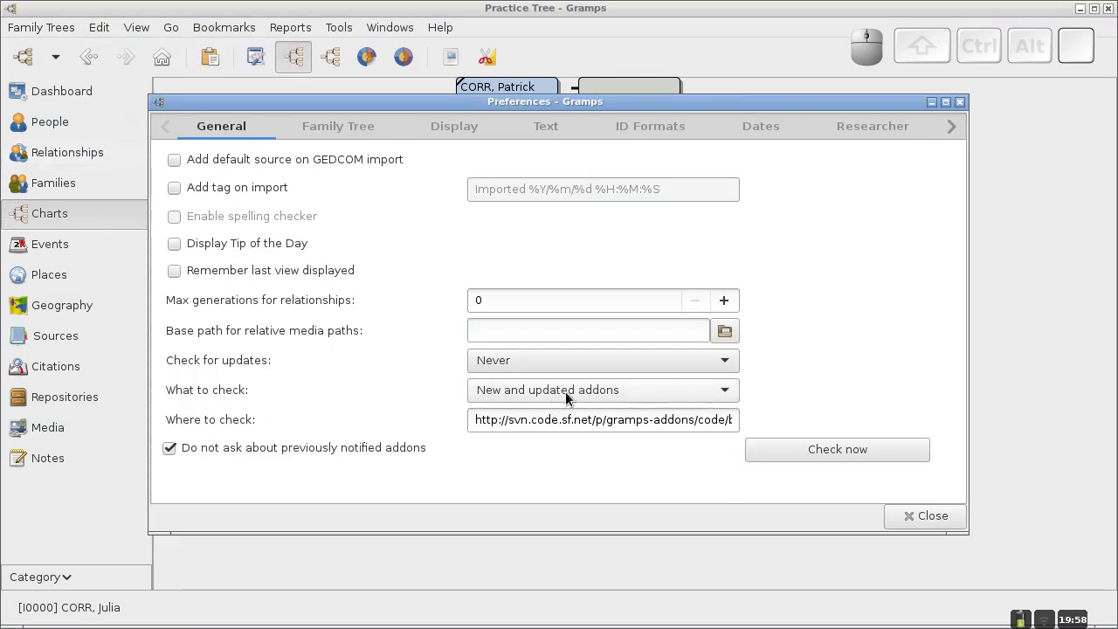
pyautogui.click(638, 389)
pyautogui.click(639, 391)
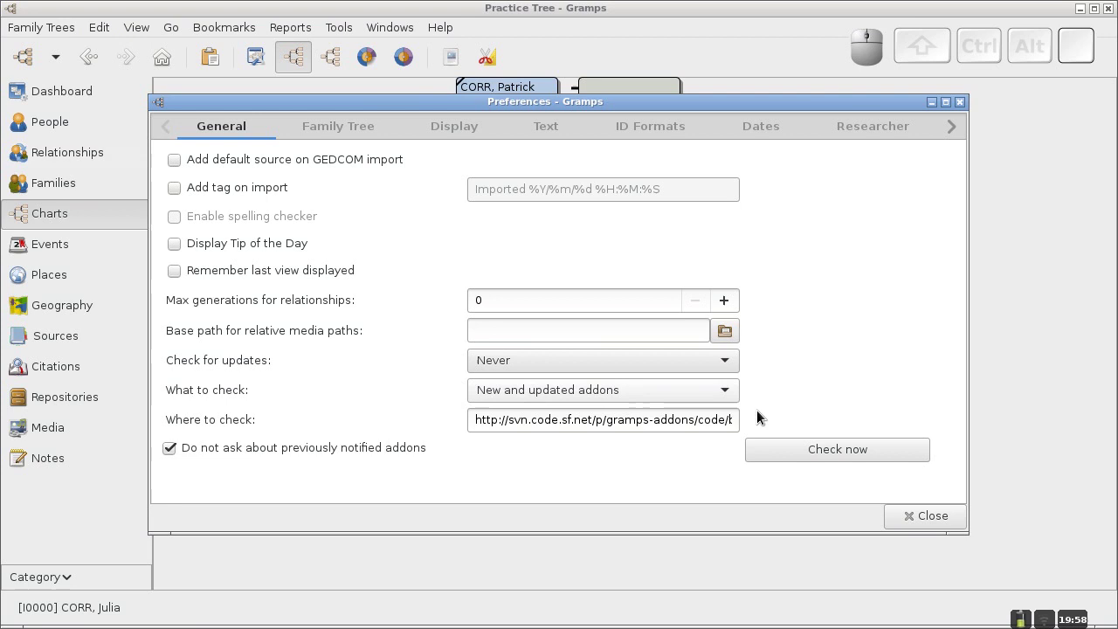
pyautogui.click(803, 455)
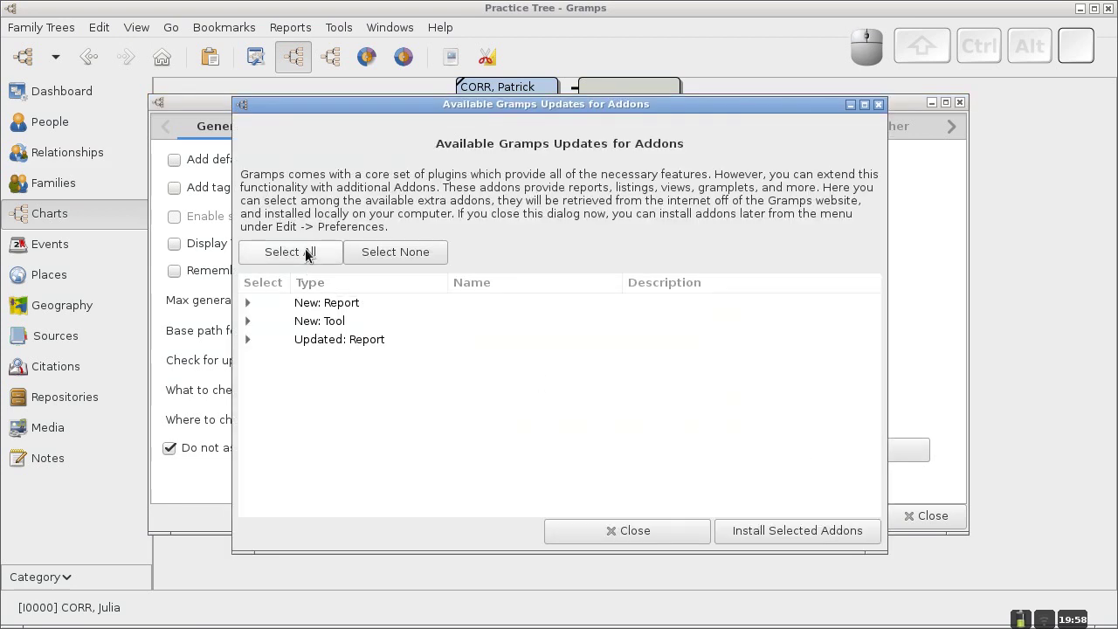
pyautogui.click(311, 253)
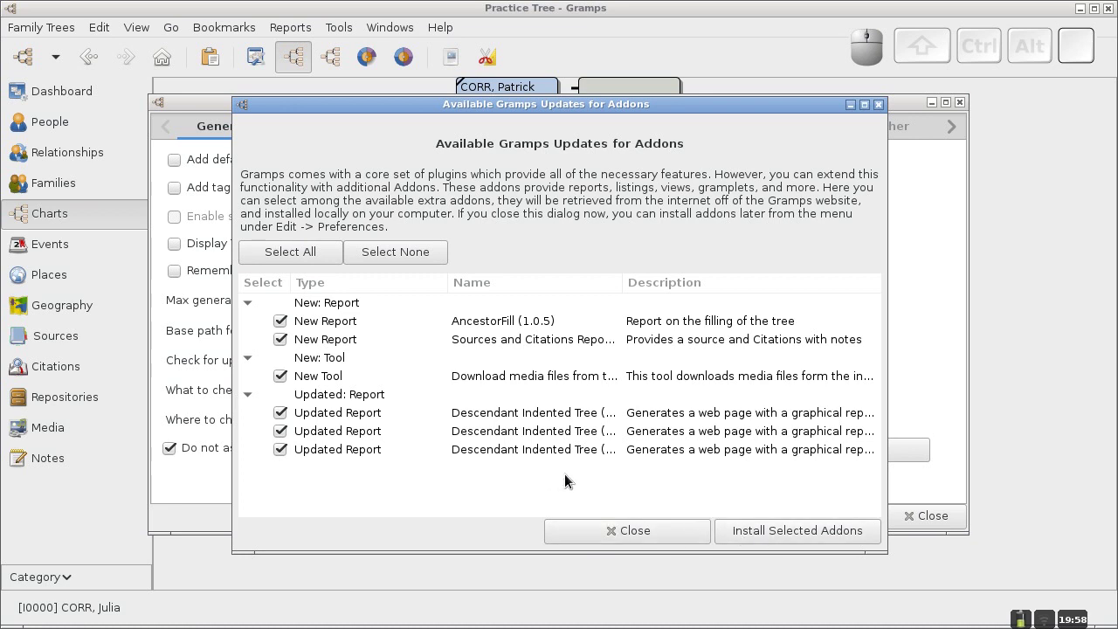
pyautogui.click(629, 526)
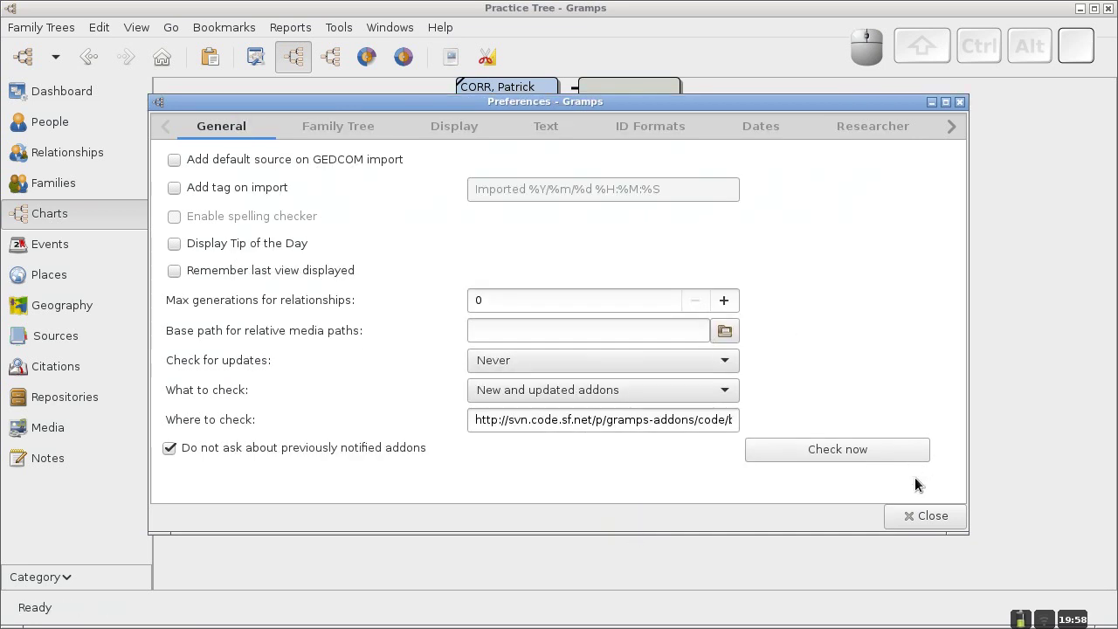
pyautogui.click(916, 517)
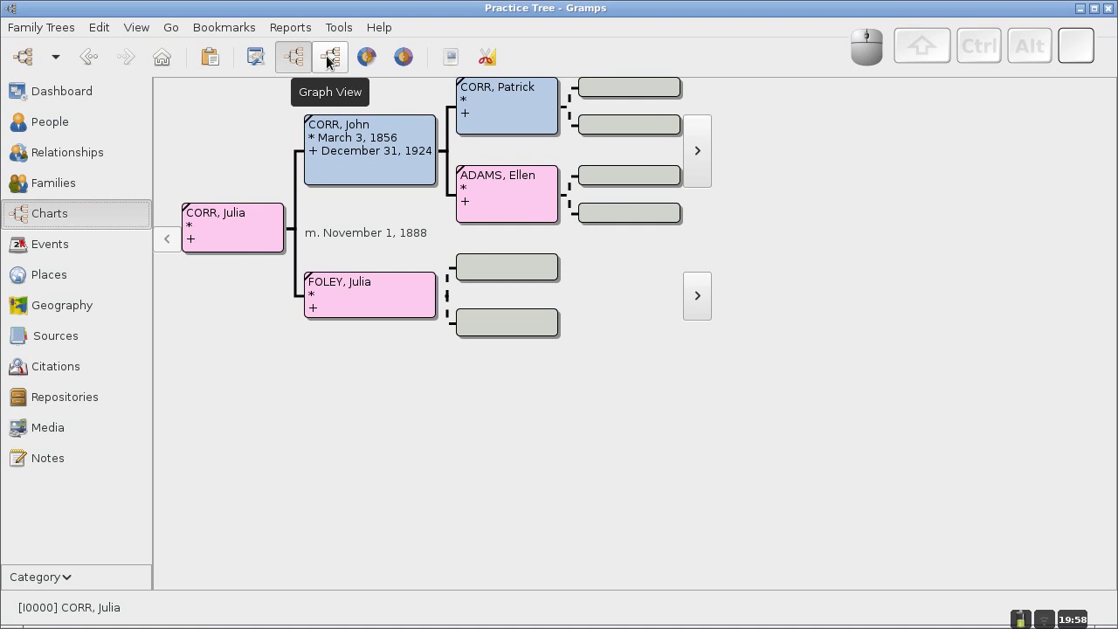
pyautogui.click(330, 57)
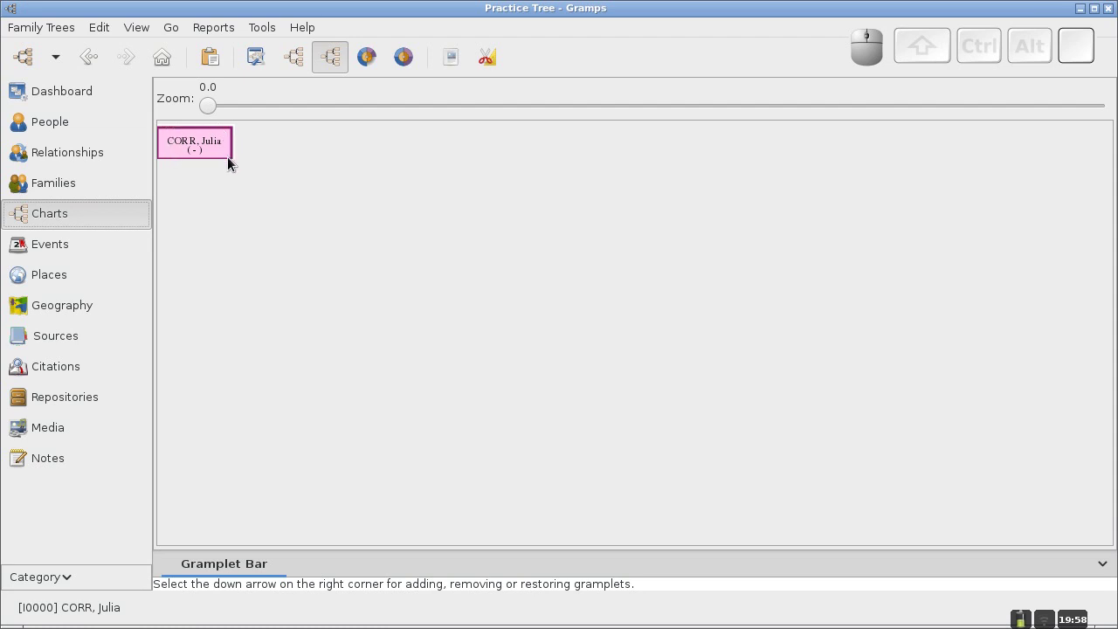
pyautogui.click(181, 149)
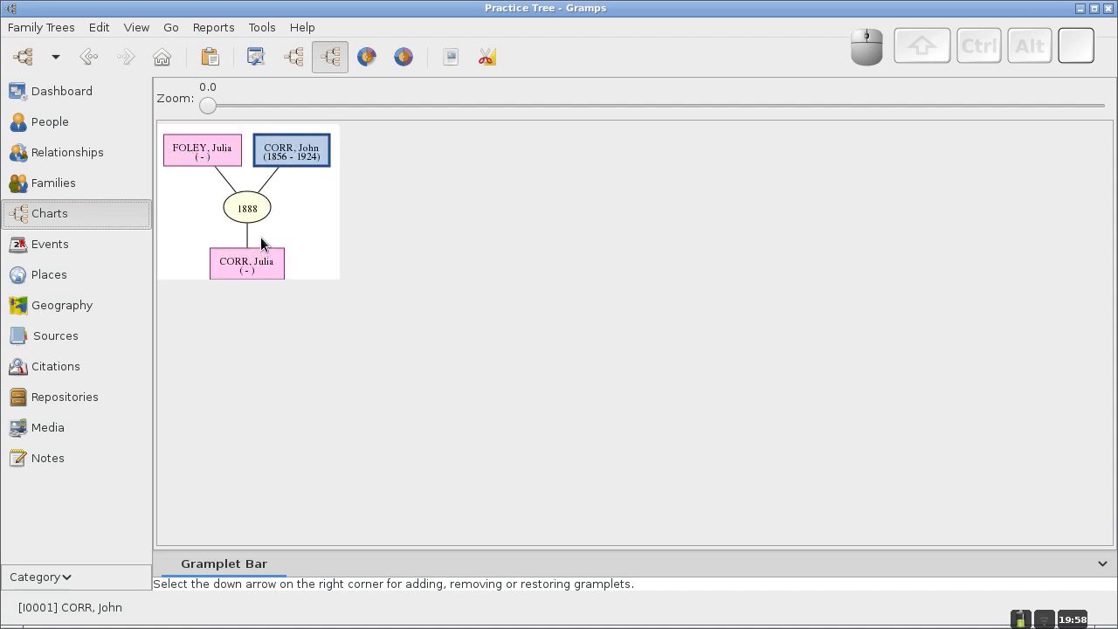
pyautogui.click(226, 154)
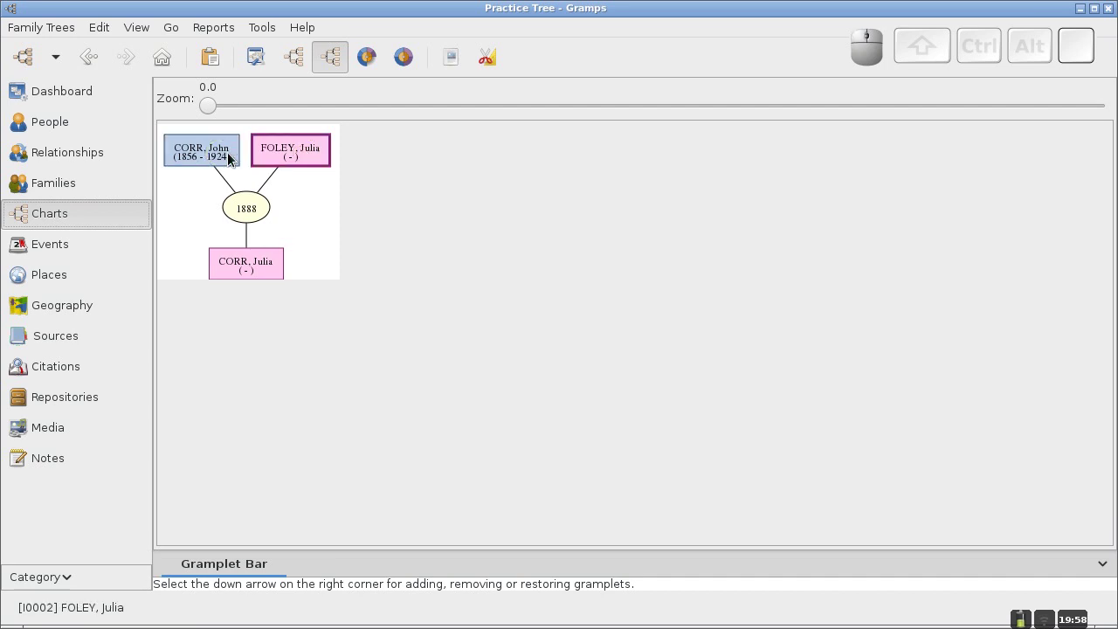
pyautogui.click(226, 158)
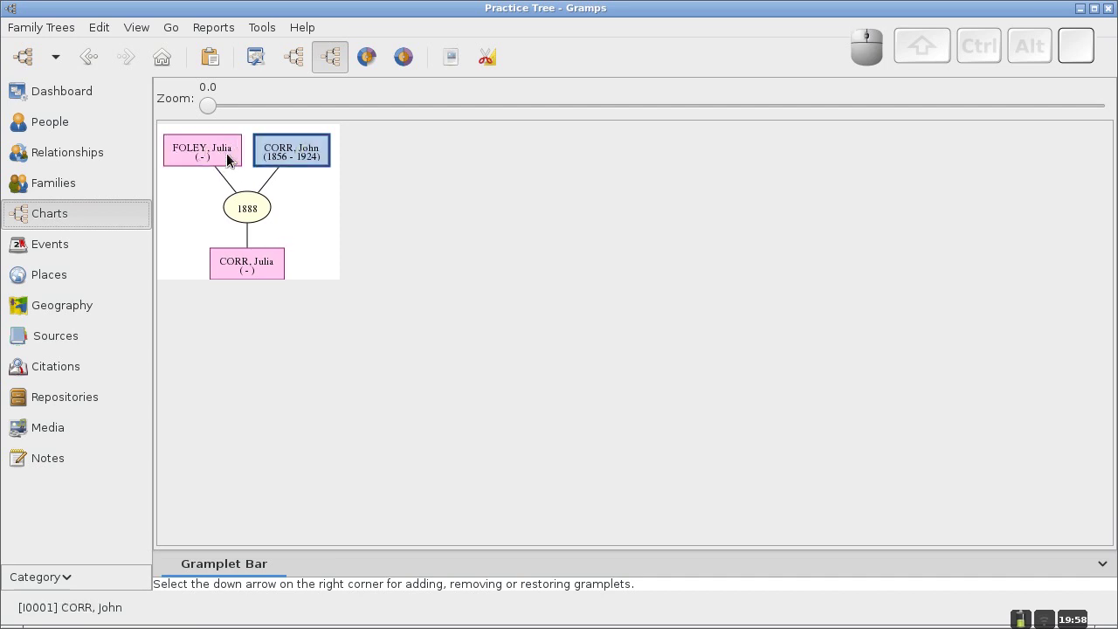
pyautogui.click(253, 265)
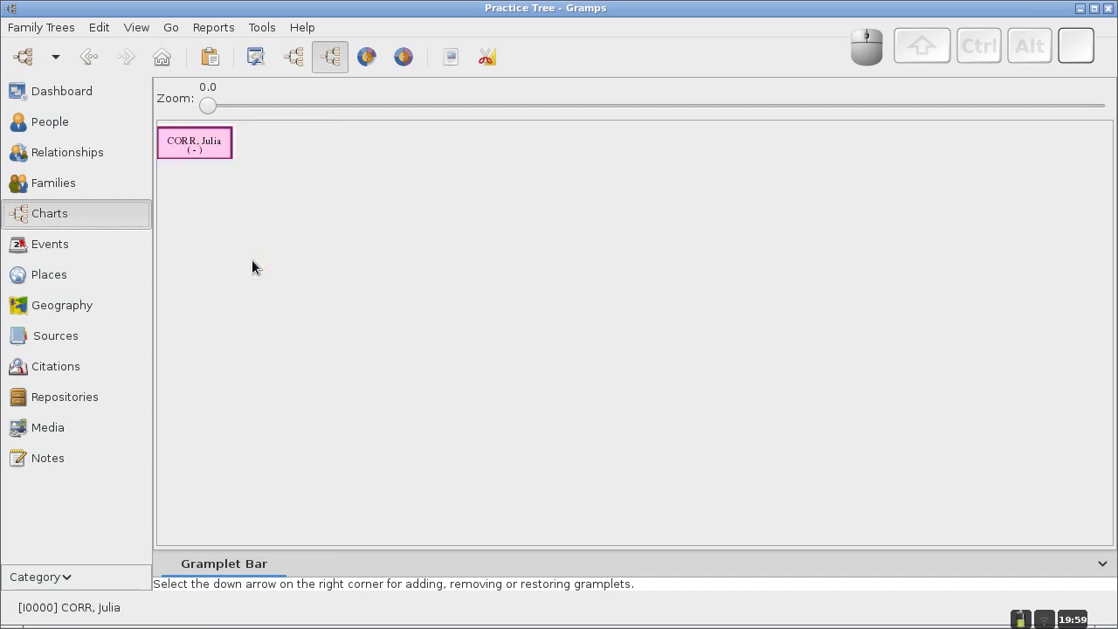
pyautogui.click(219, 145)
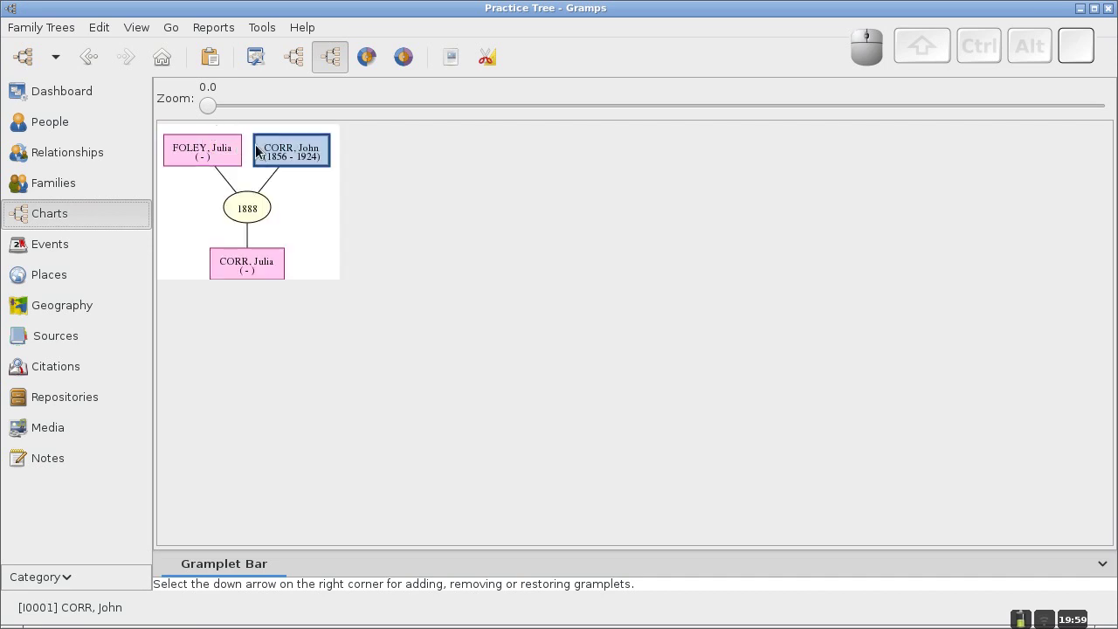
pyautogui.click(312, 153)
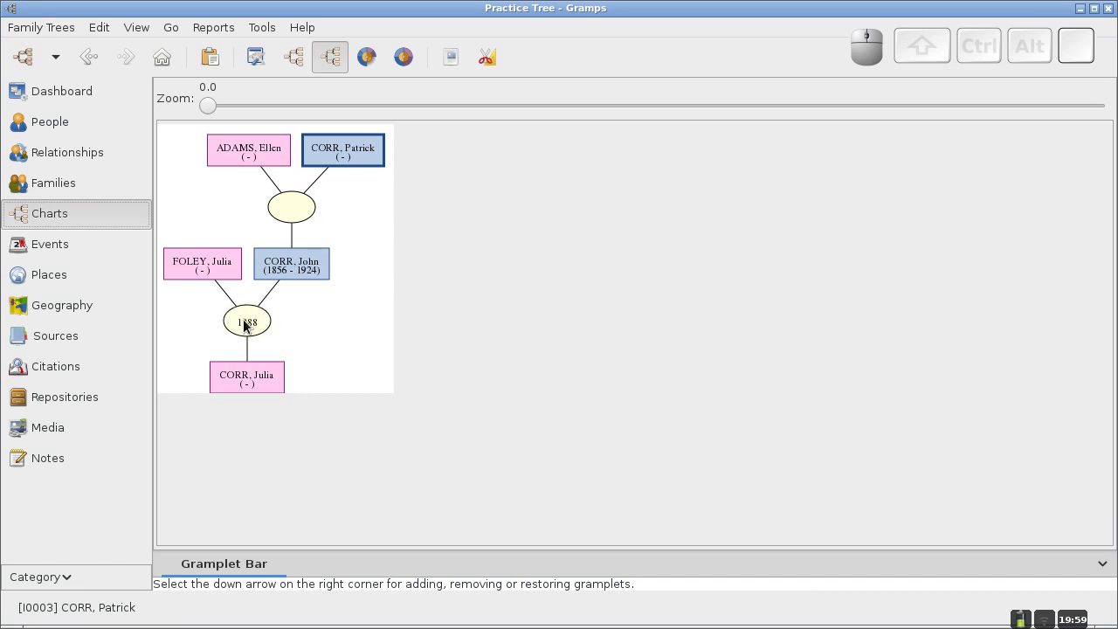
# Open the 1888 family and add a new child named Mary.
pyautogui.doubleClick(244, 325)
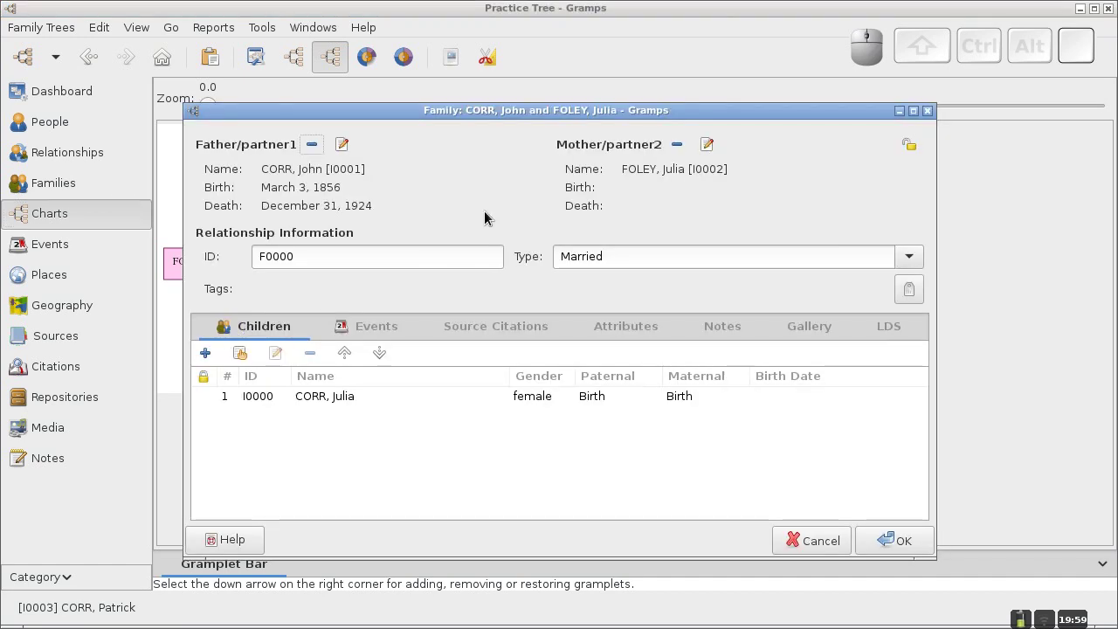
pyautogui.moveTo(533, 114); pyautogui.dragTo(532, 91)
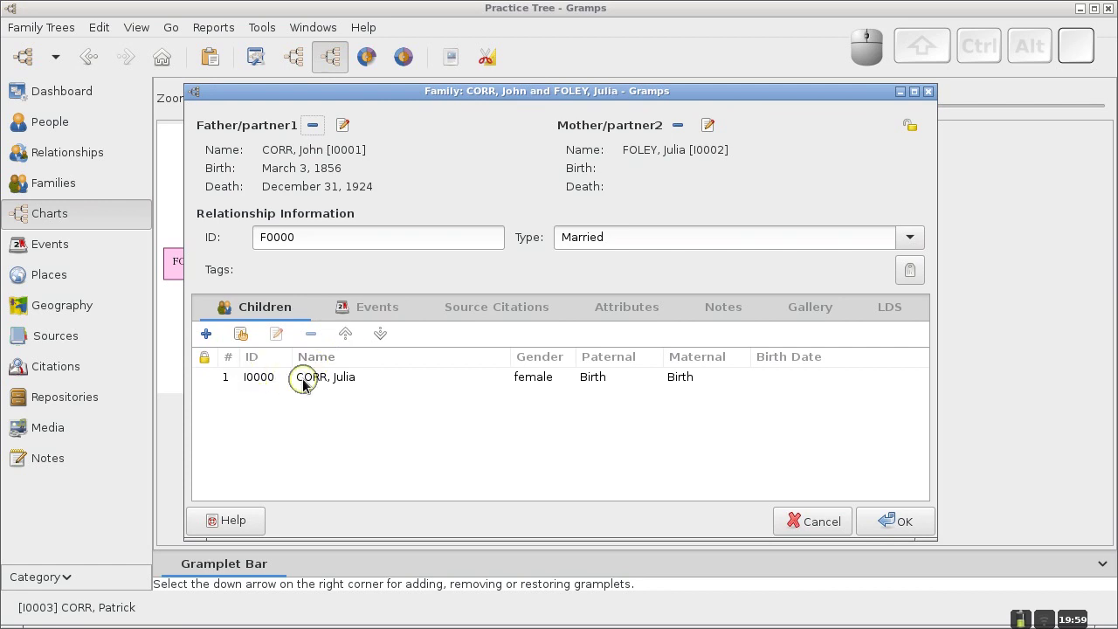
pyautogui.click(393, 396)
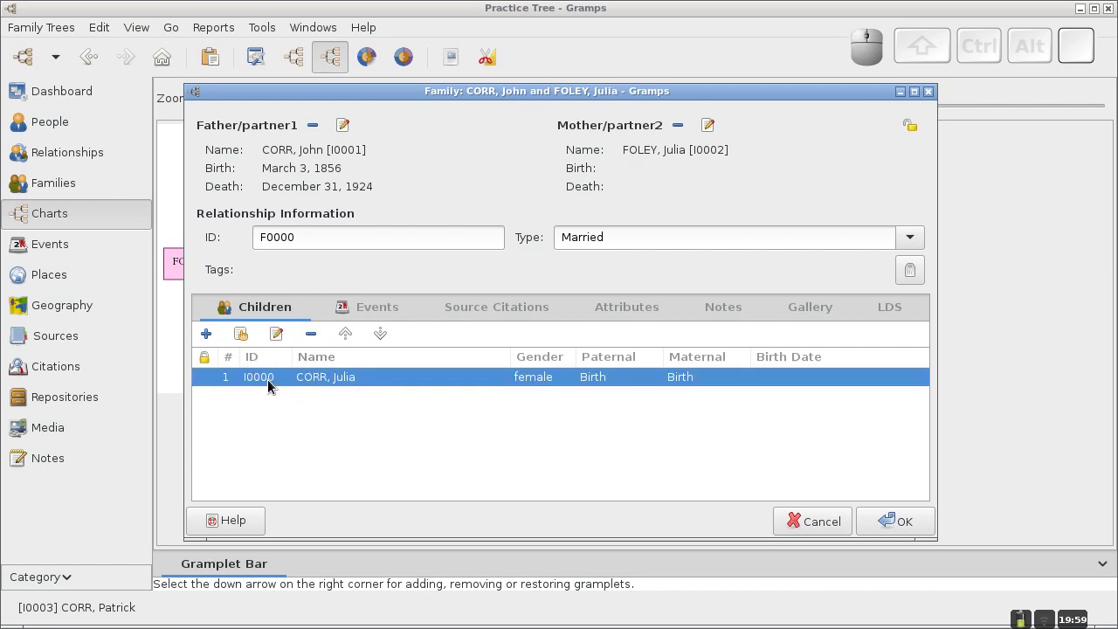
pyautogui.click(207, 335)
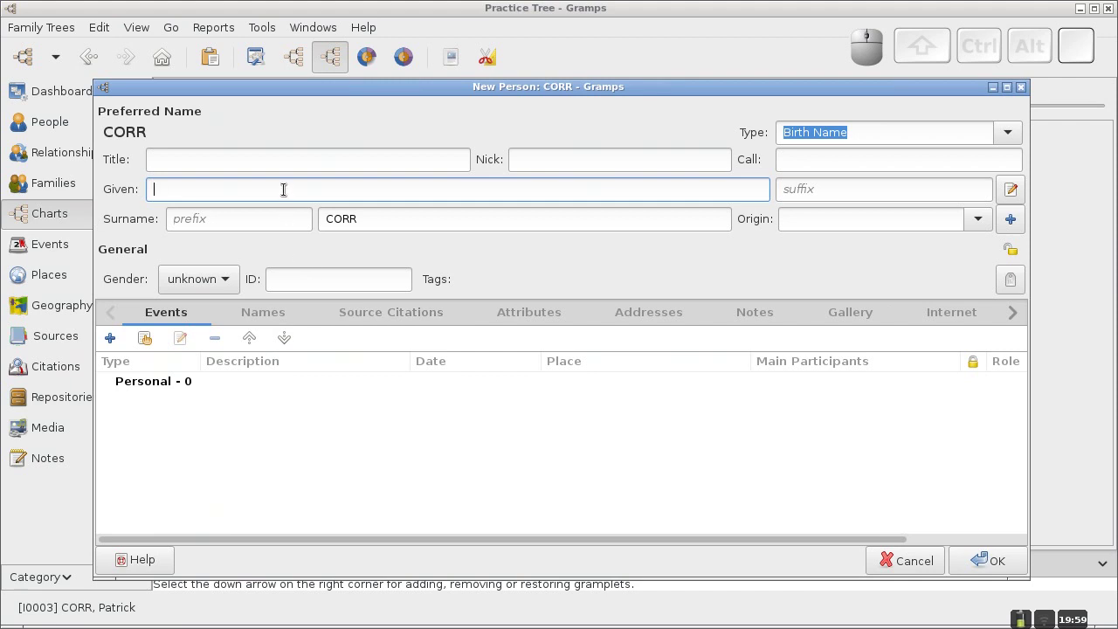
pyautogui.write('Mary')
pyautogui.click(999, 561)
# Make Mary female with Birth relationships to both father and mother.
pyautogui.click(586, 393)
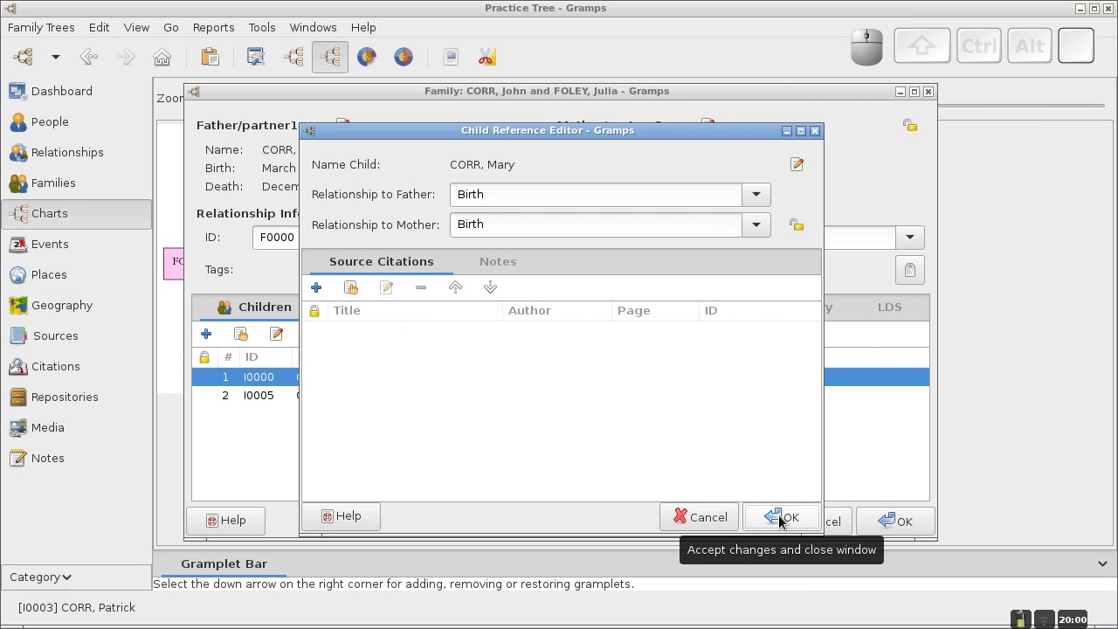
pyautogui.moveTo(583, 141); pyautogui.dragTo(579, 108)
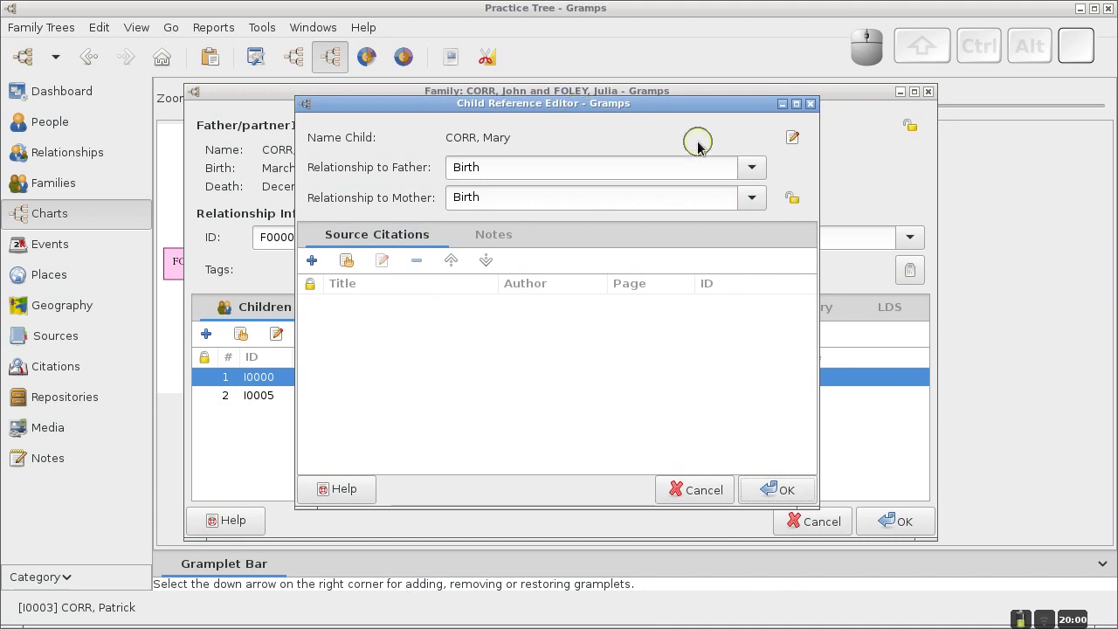
pyautogui.click(753, 167)
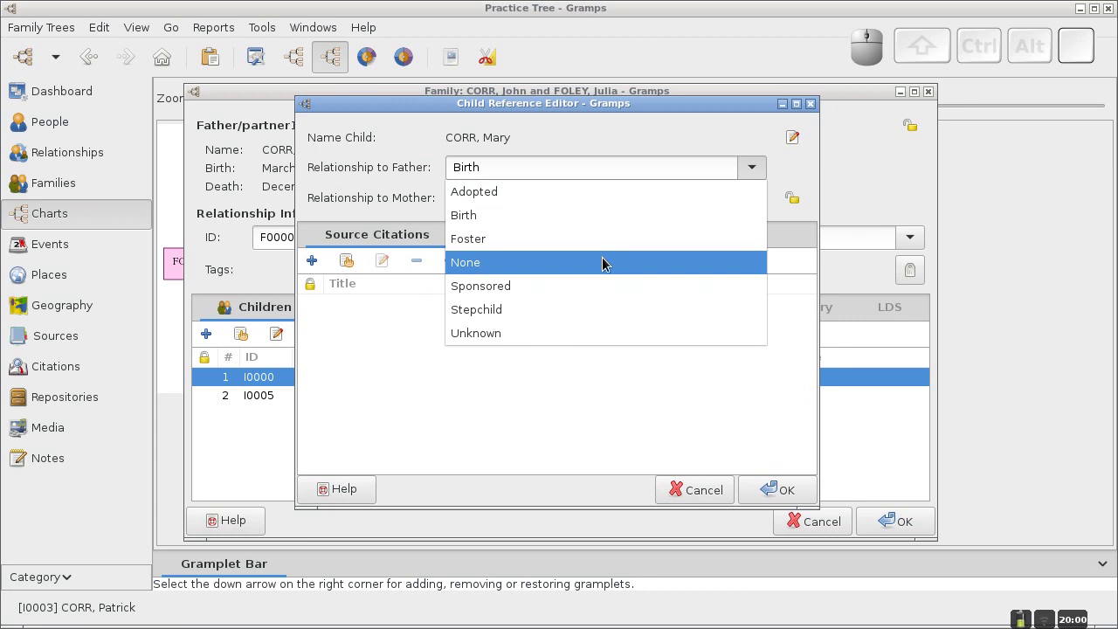
pyautogui.click(647, 146)
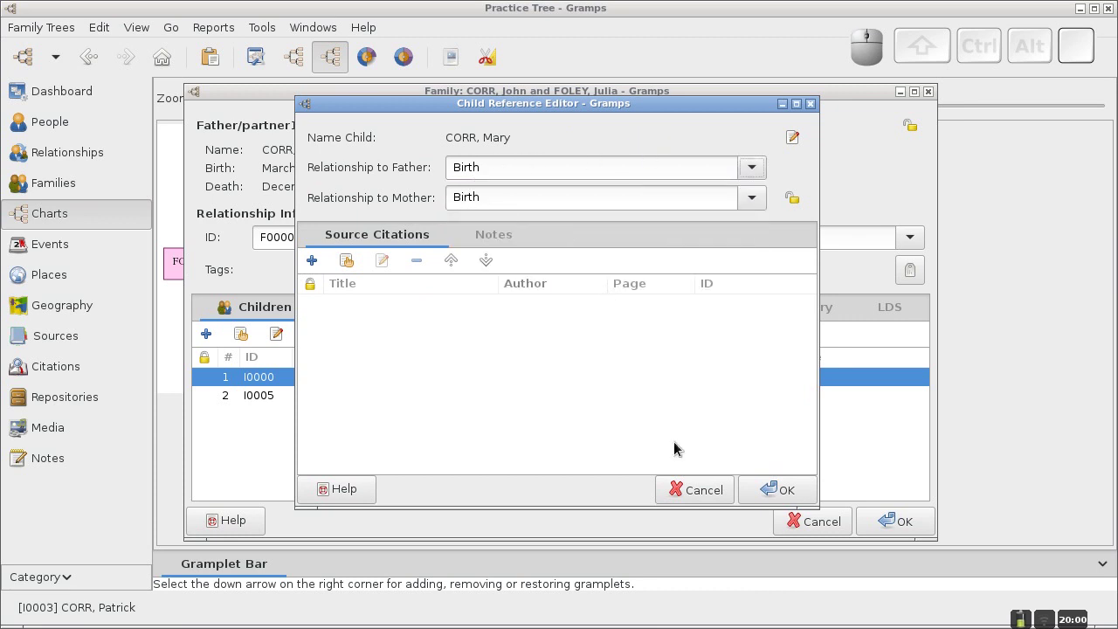
pyautogui.click(782, 490)
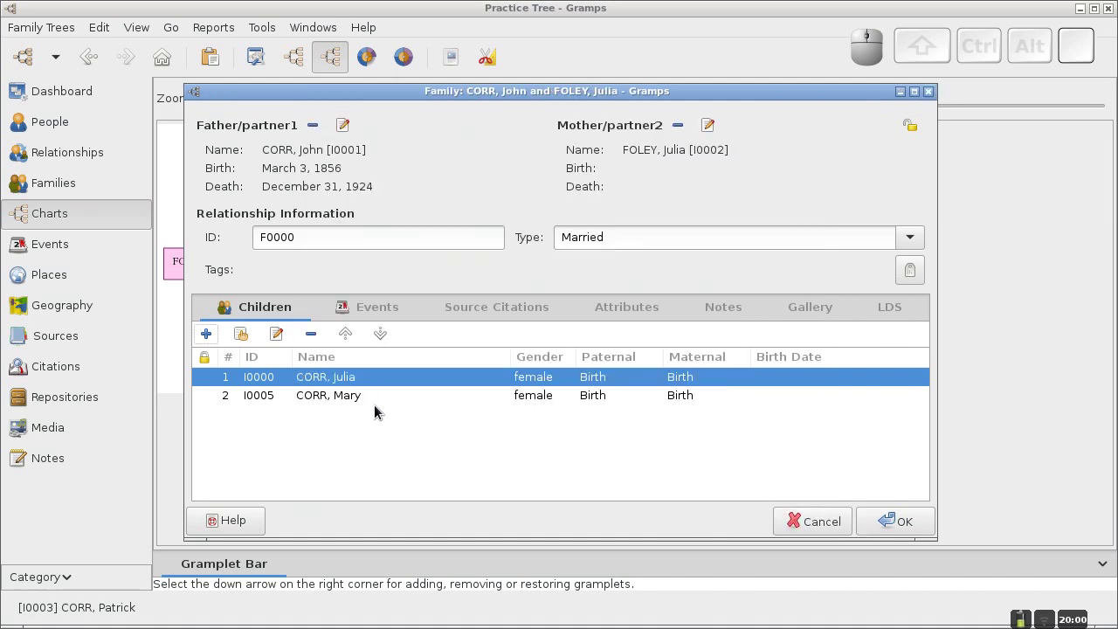
pyautogui.click(206, 333)
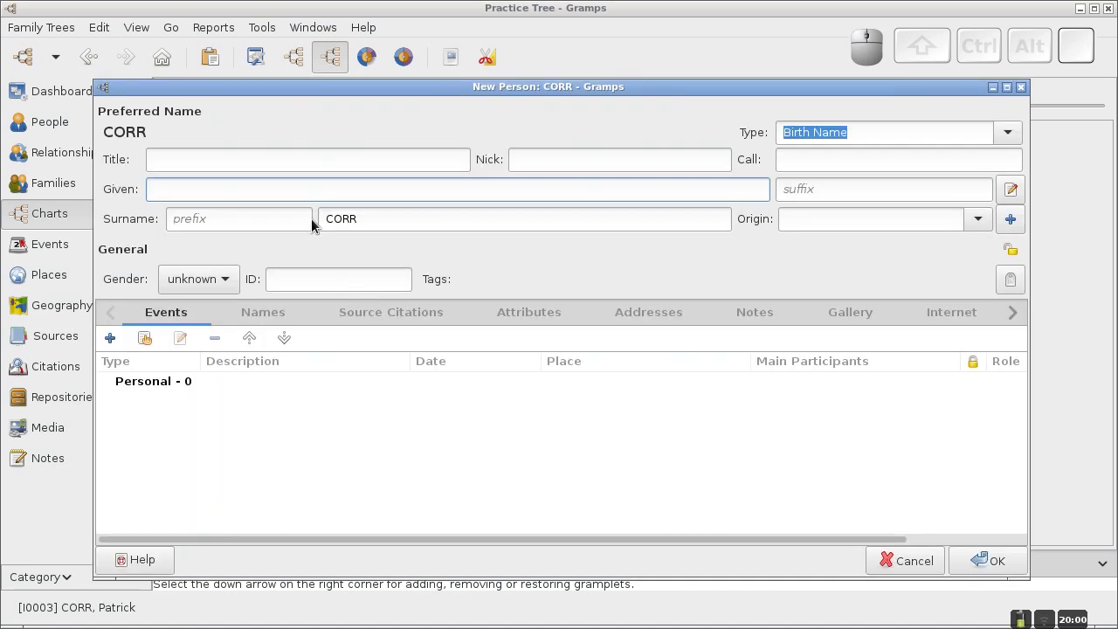
pyautogui.write('Helen B.')
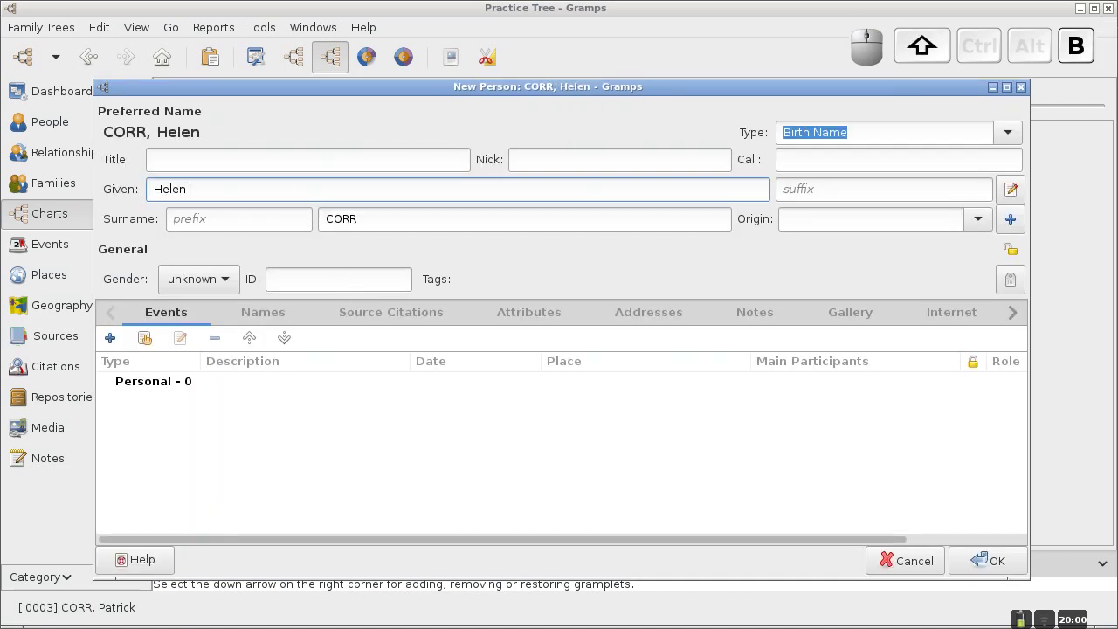
pyautogui.click(984, 563)
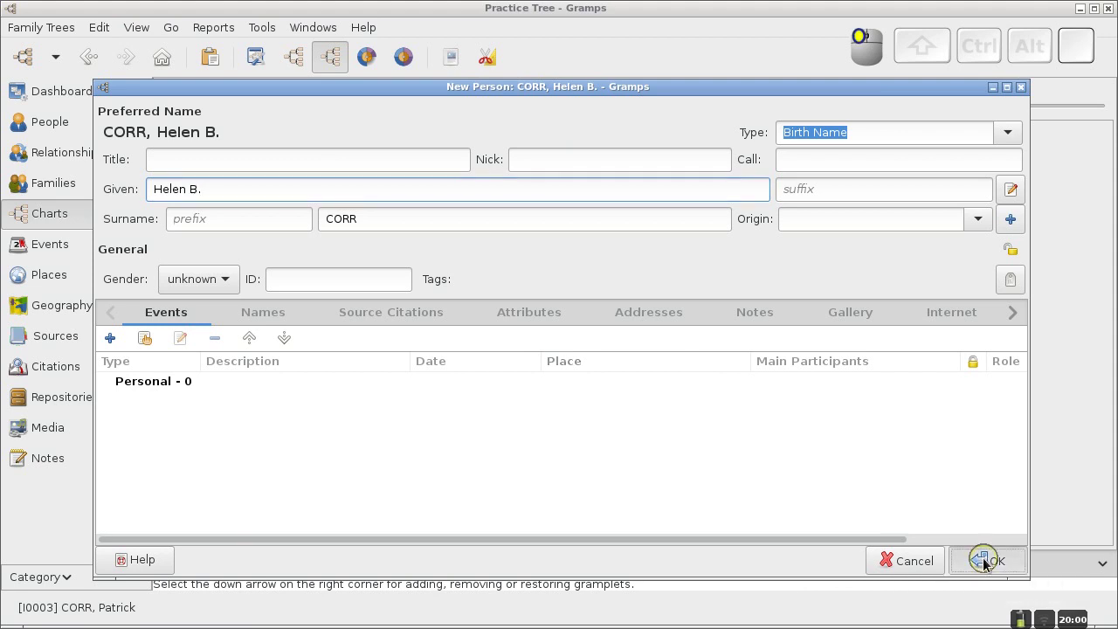
pyautogui.click(560, 394)
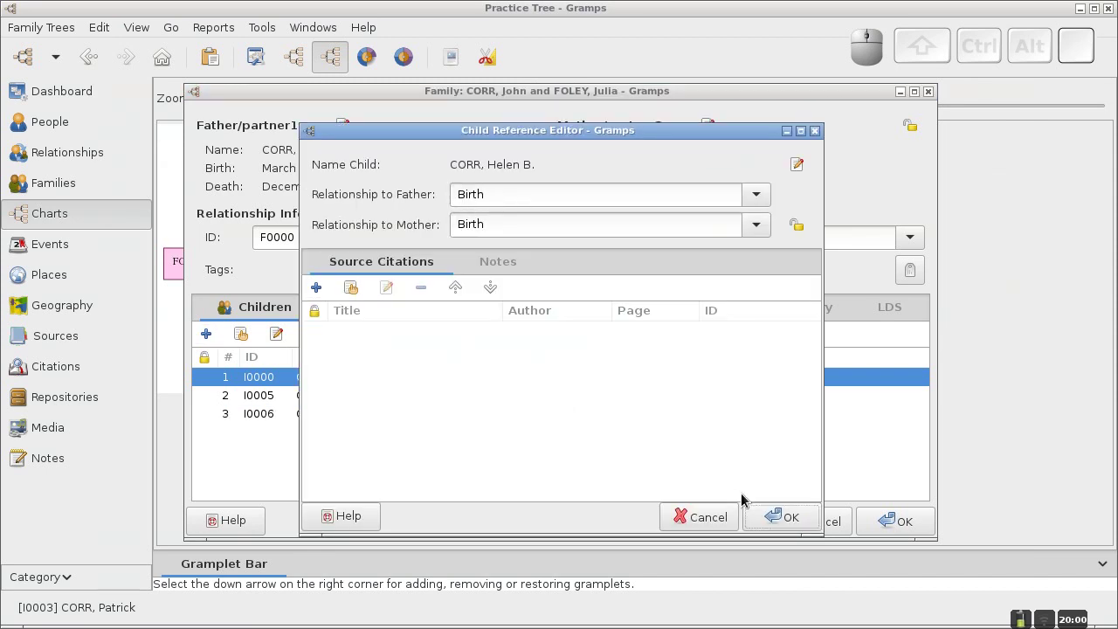
pyautogui.click(783, 518)
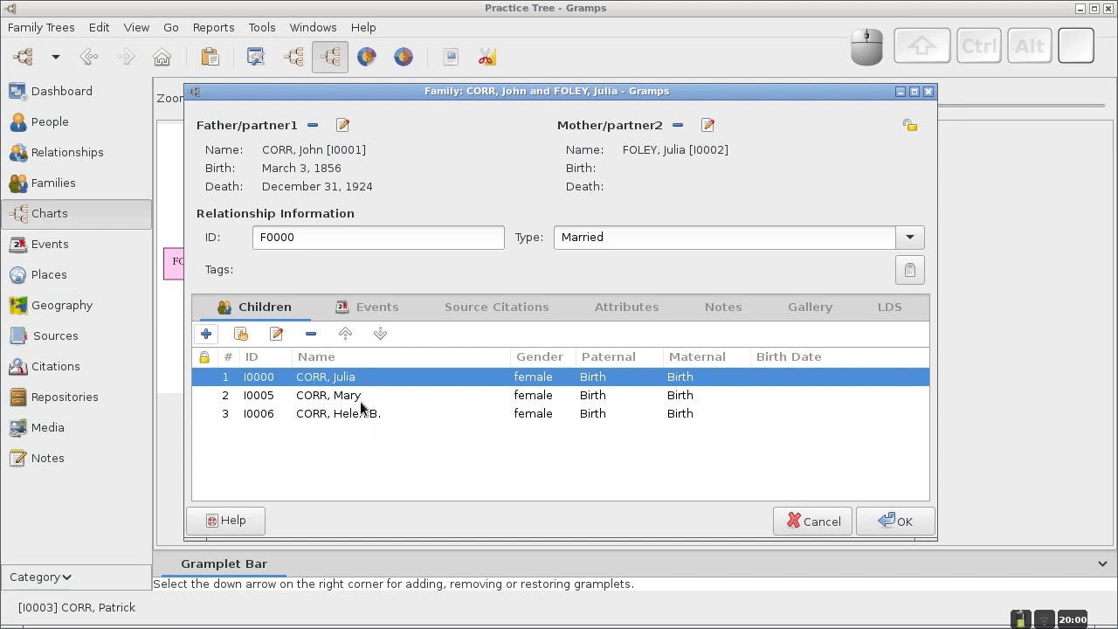
pyautogui.click(372, 340)
pyautogui.click(345, 334)
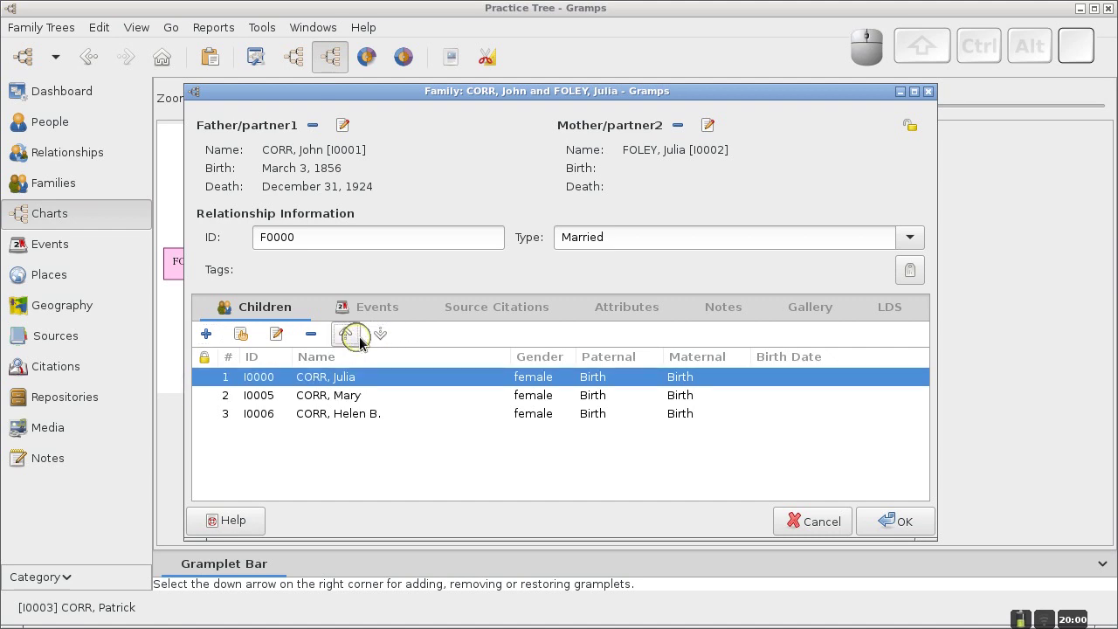
pyautogui.click(380, 336)
pyautogui.click(380, 339)
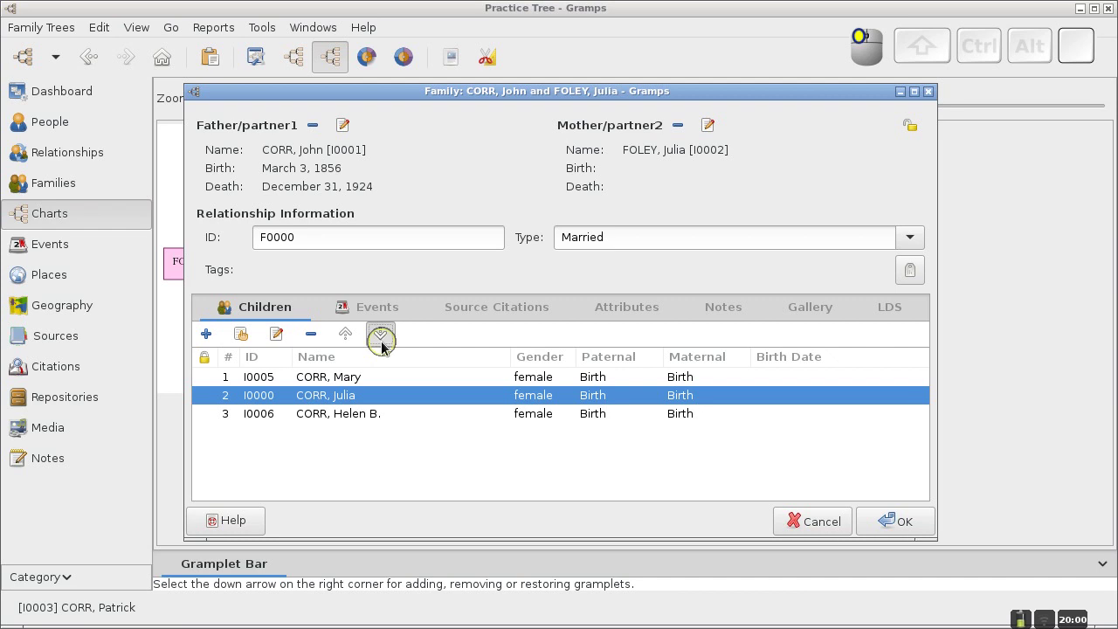
pyautogui.click(345, 341)
pyautogui.click(345, 340)
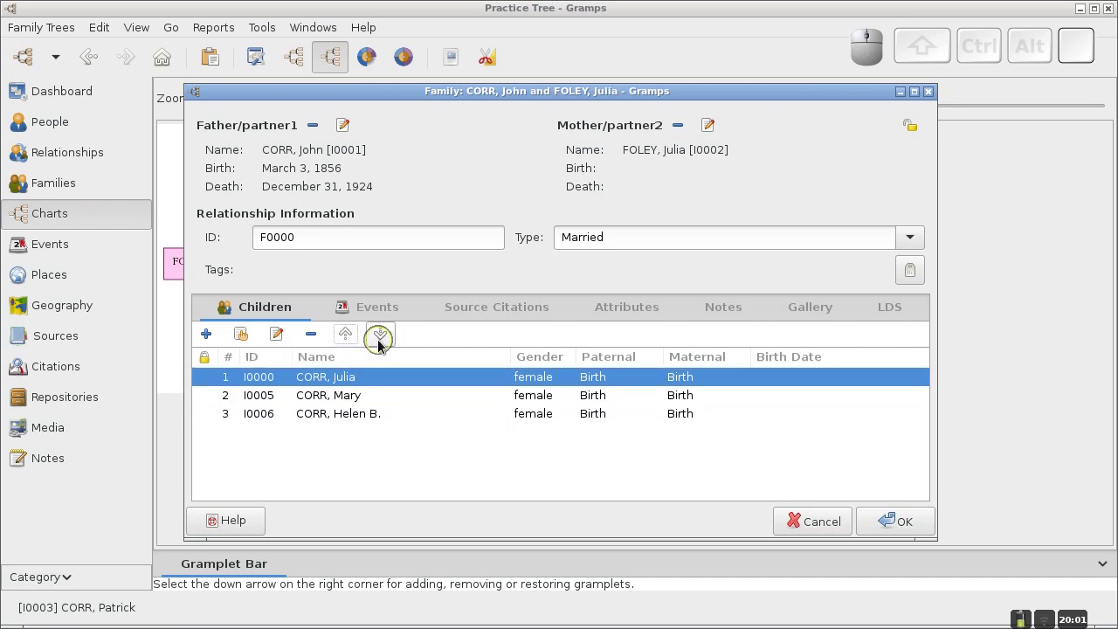
pyautogui.click(378, 338)
pyautogui.click(378, 339)
pyautogui.click(350, 377)
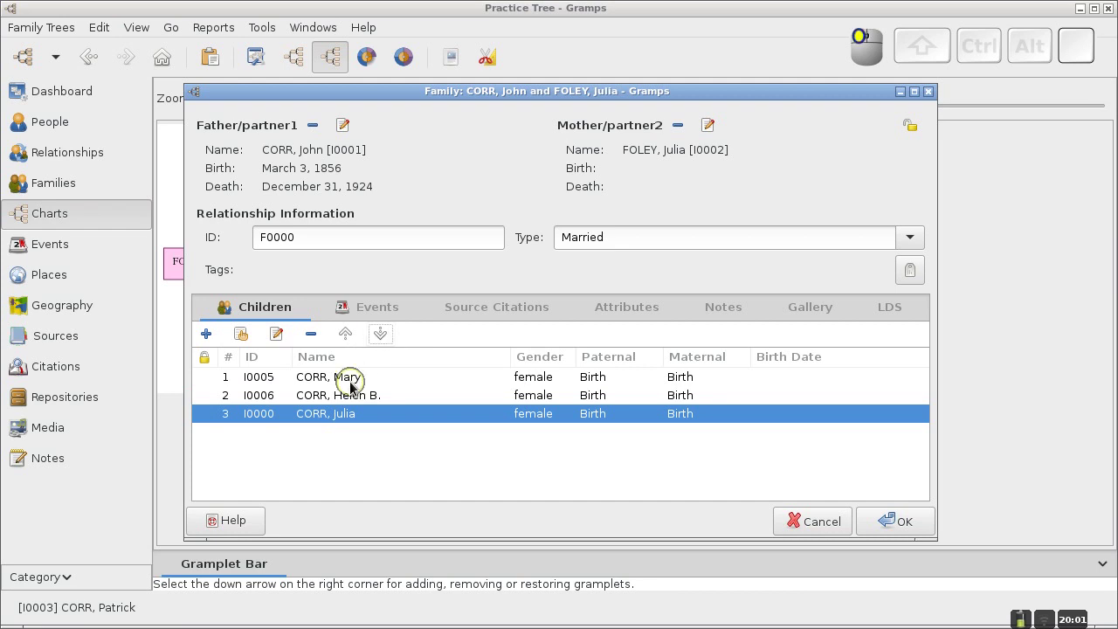
pyautogui.click(380, 338)
pyautogui.click(345, 337)
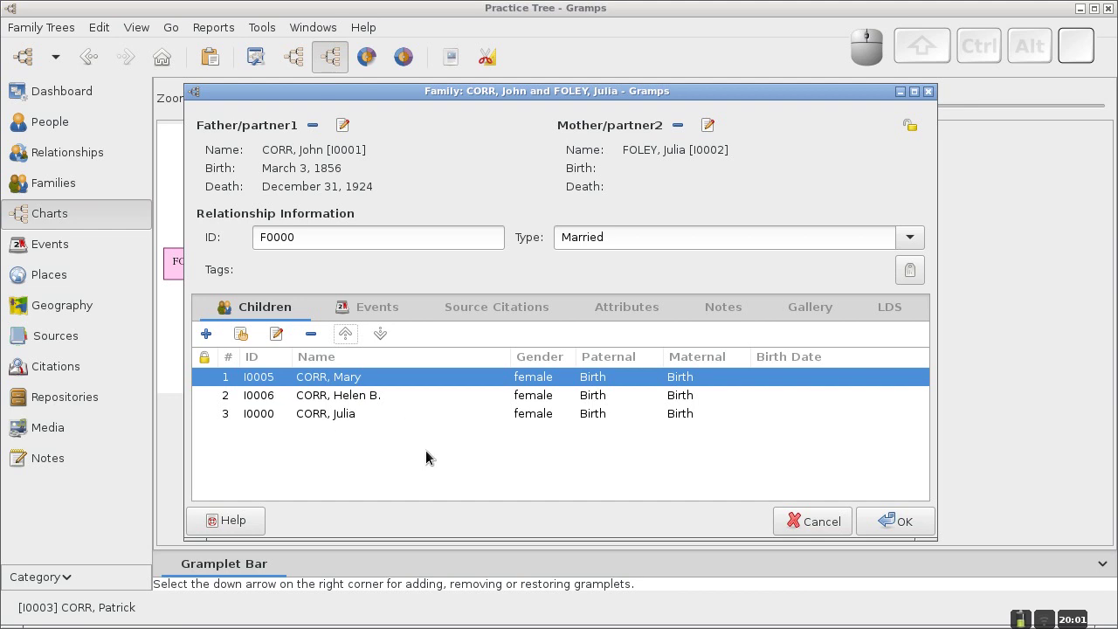
pyautogui.click(897, 523)
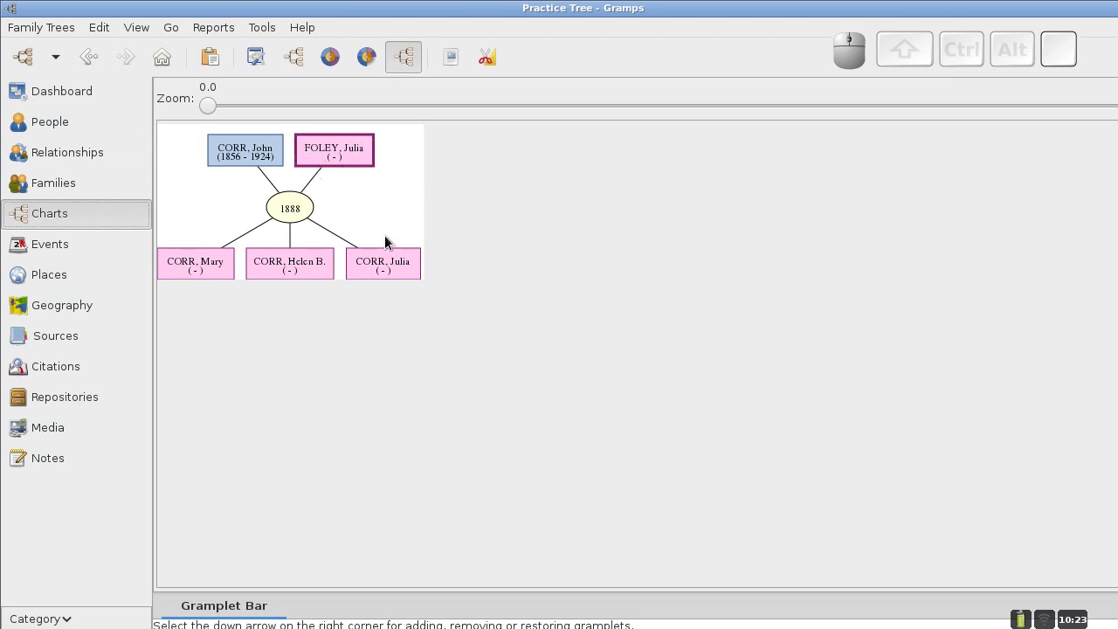
pyautogui.click(82, 157)
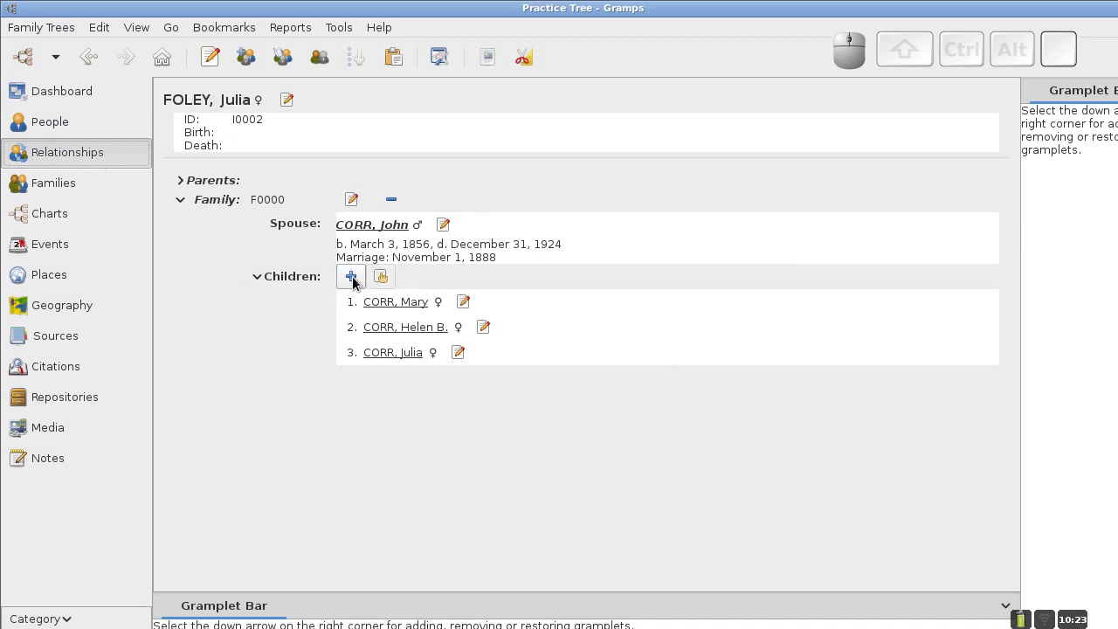
pyautogui.click(78, 214)
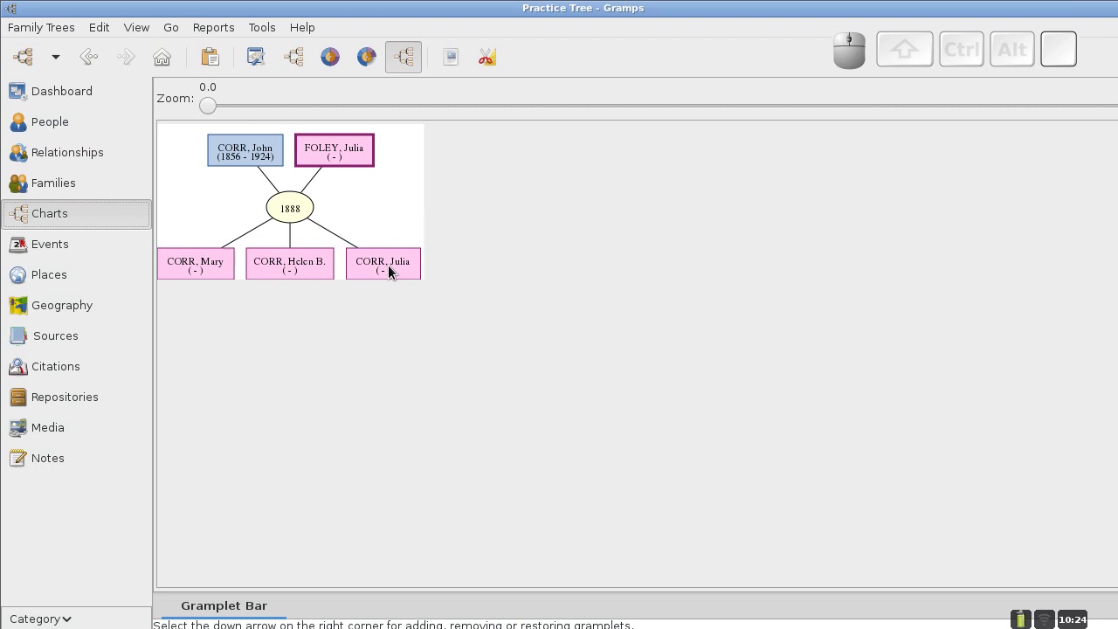
pyautogui.click(299, 265)
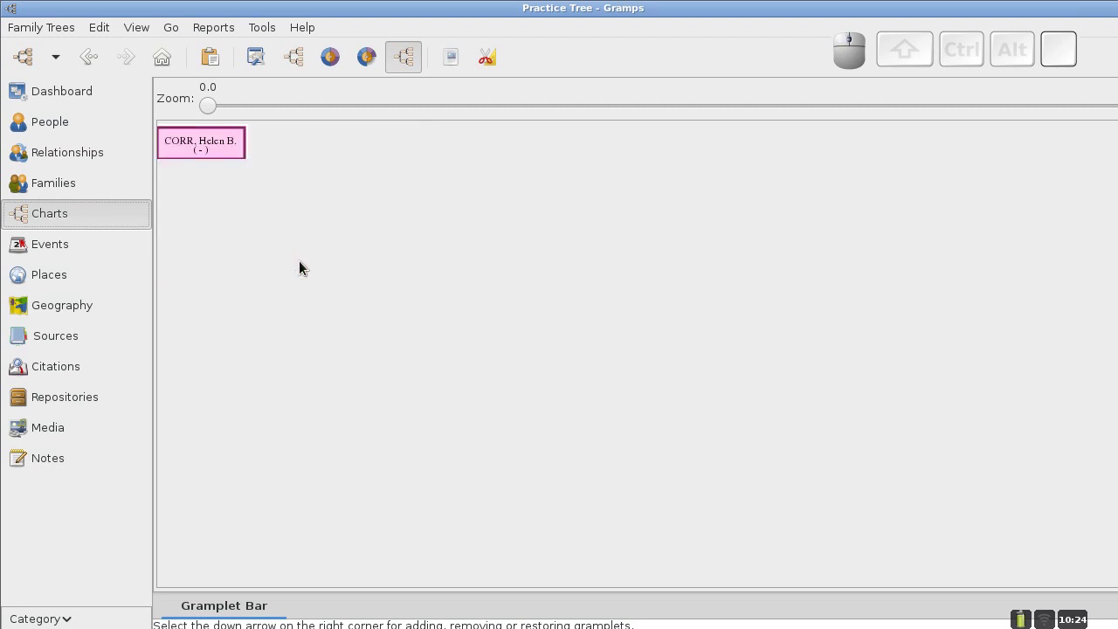
pyautogui.click(71, 152)
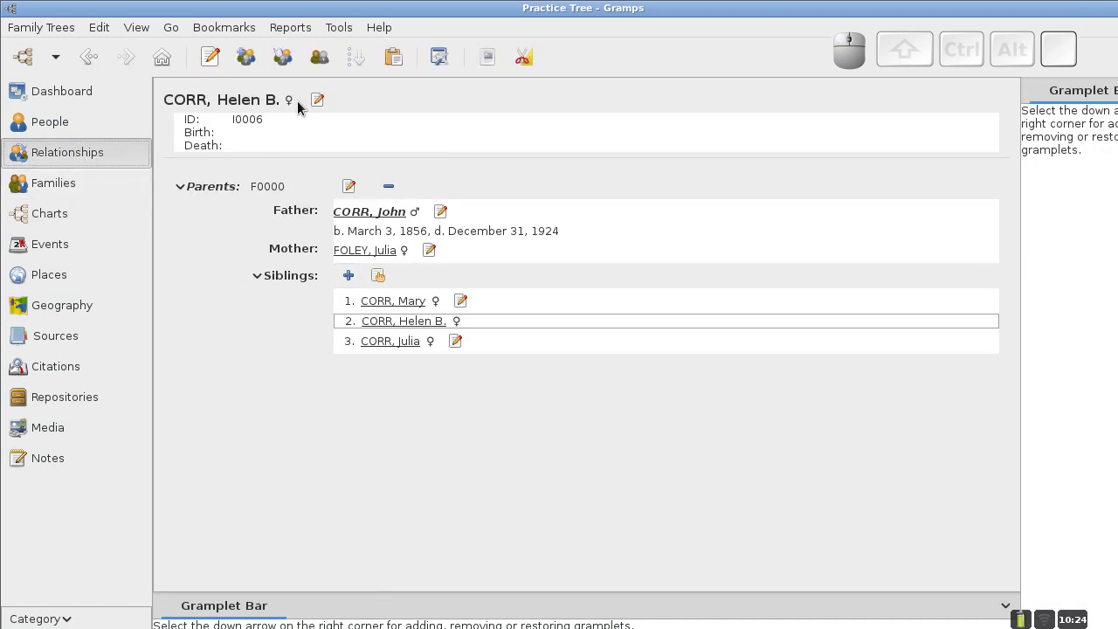
pyautogui.click(348, 276)
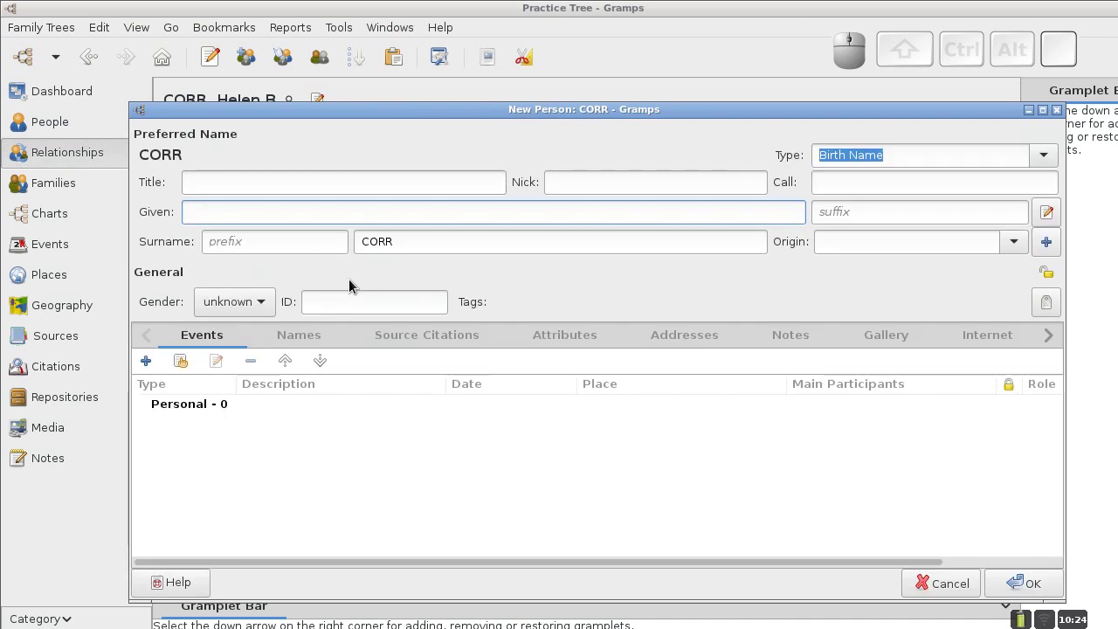
pyautogui.write('J')
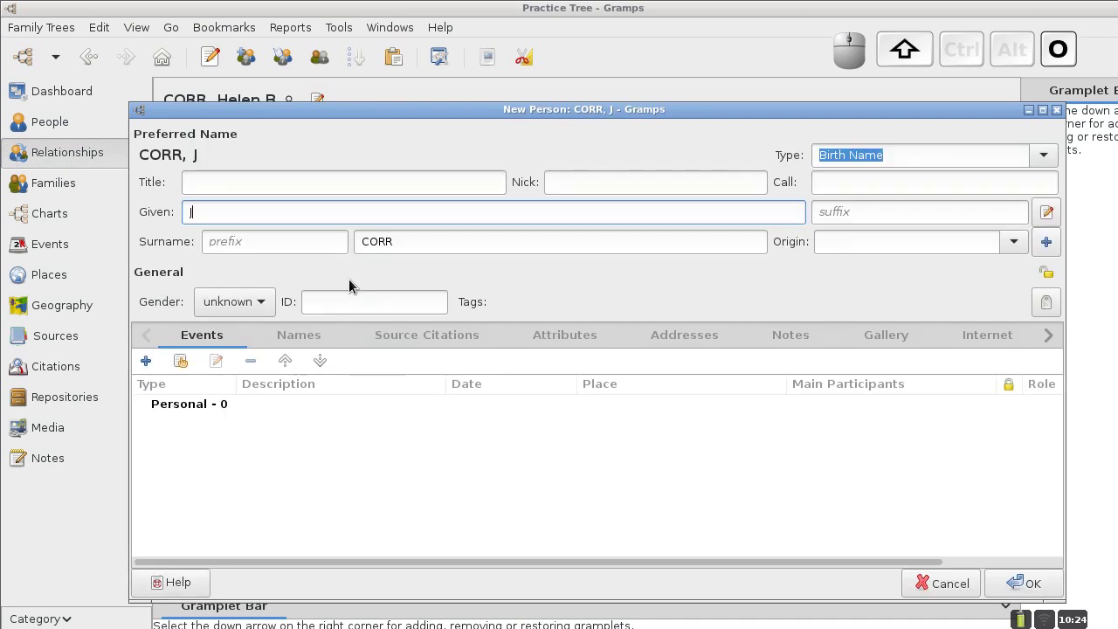
pyautogui.write('ohn A.')
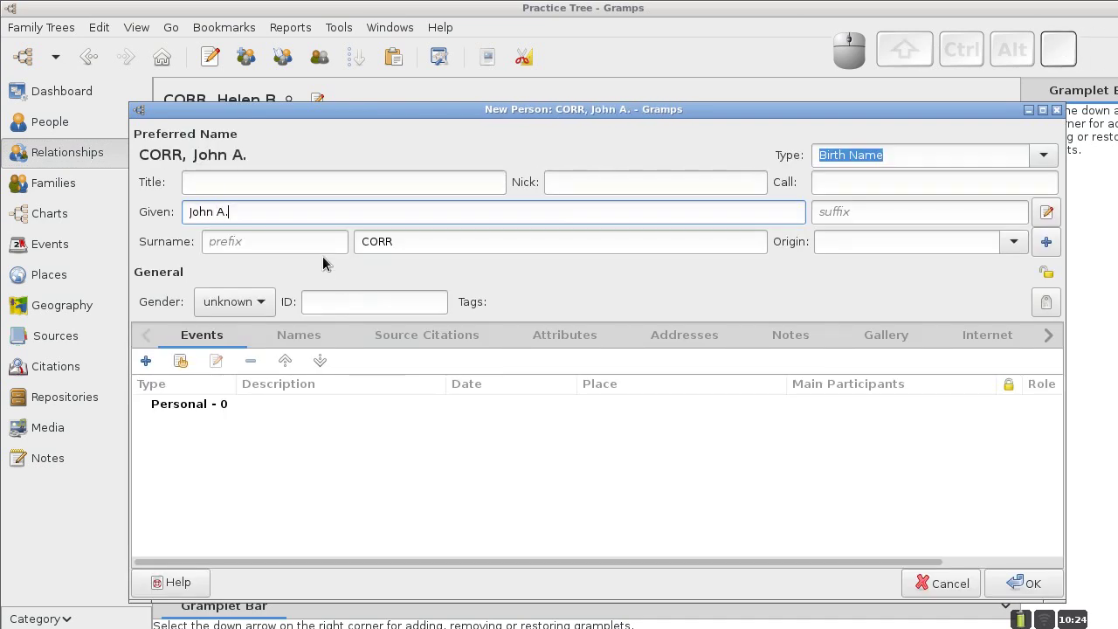
pyautogui.click(1028, 585)
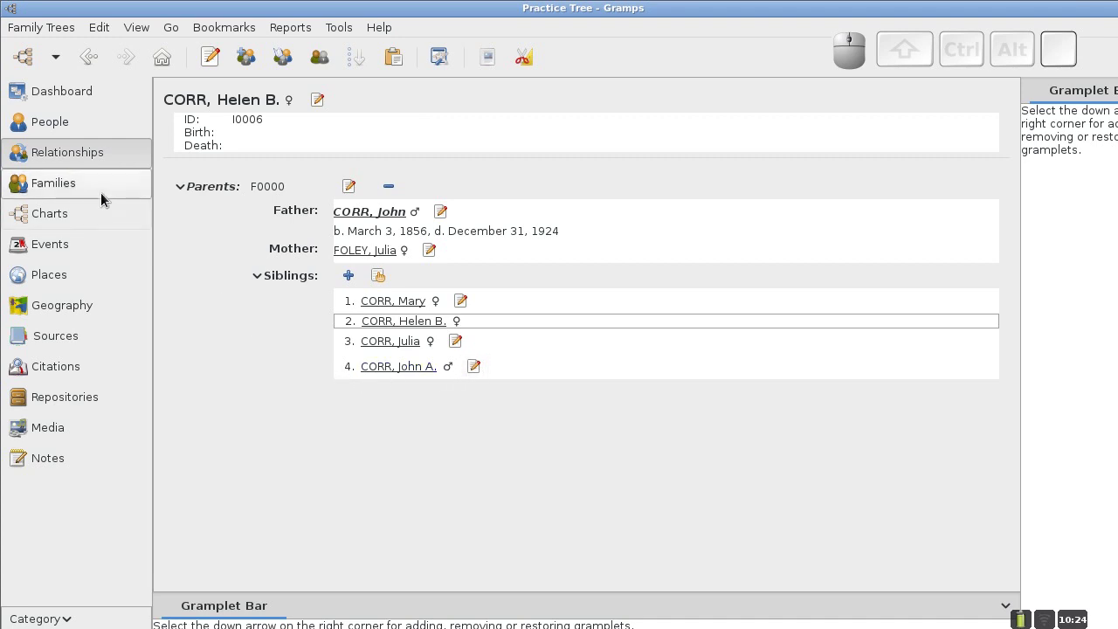
pyautogui.click(73, 187)
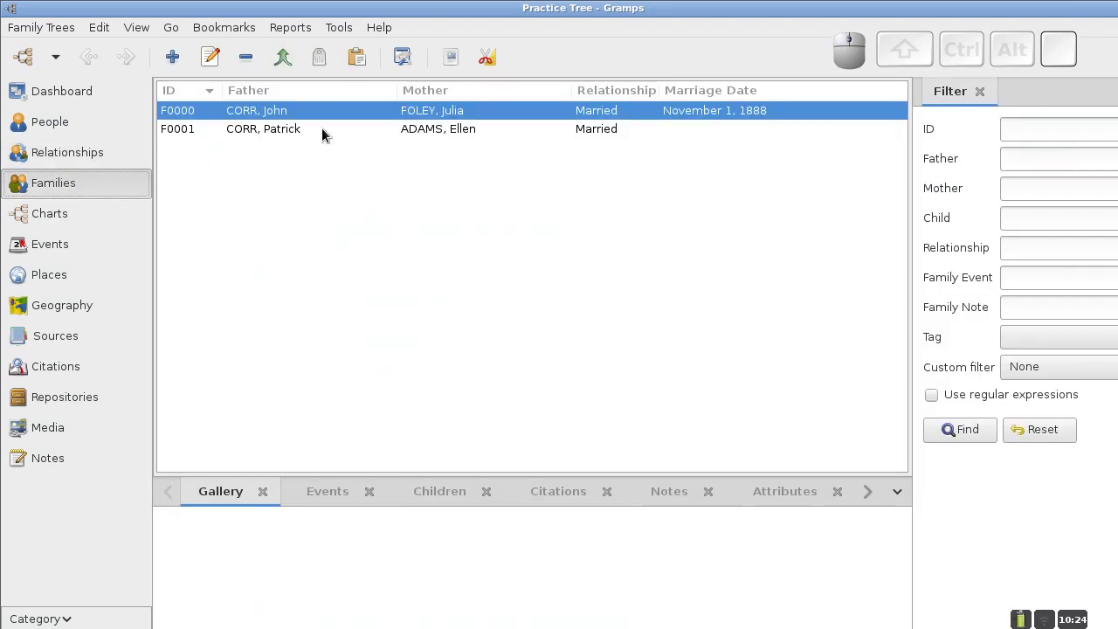
# Edit family F0000 to move John A. above Julia, then save and view the chart.
pyautogui.rightClick(320, 108)
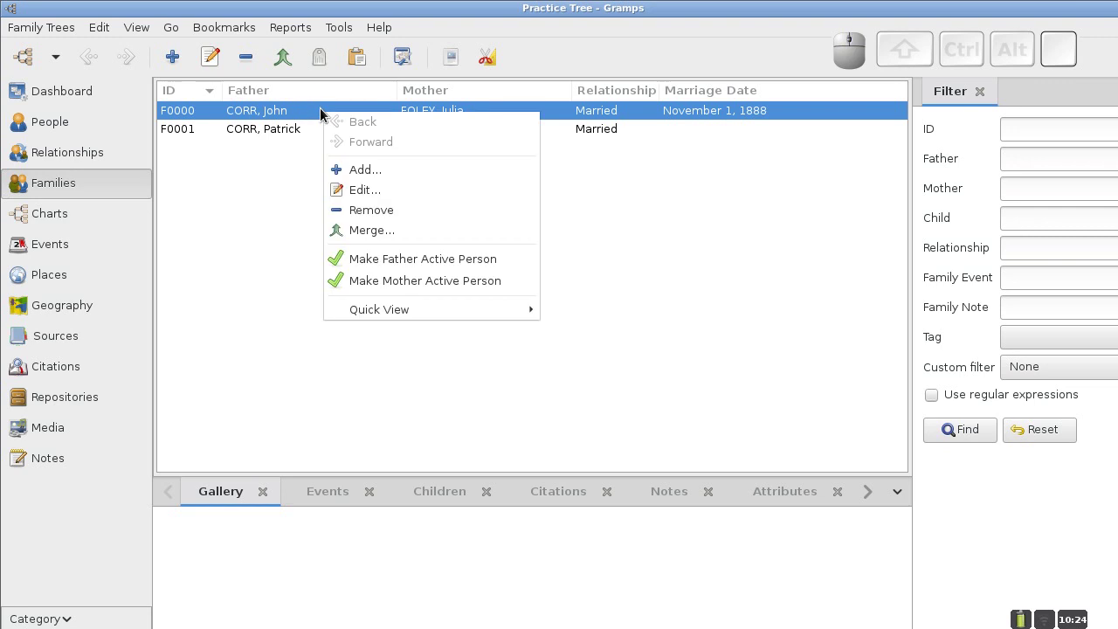
pyautogui.click(363, 189)
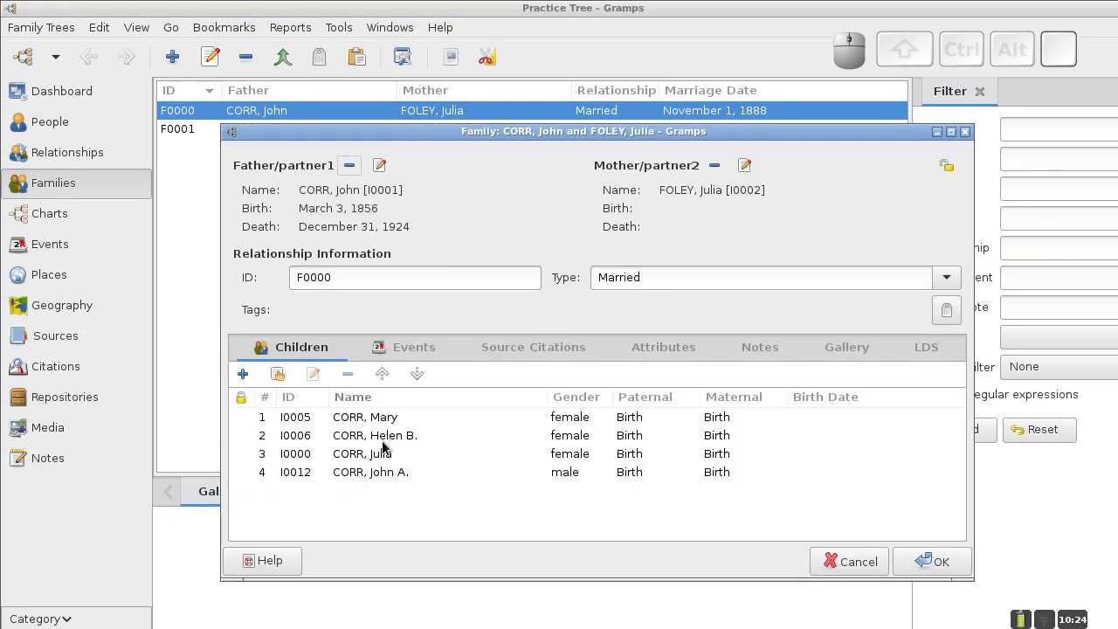
pyautogui.click(382, 475)
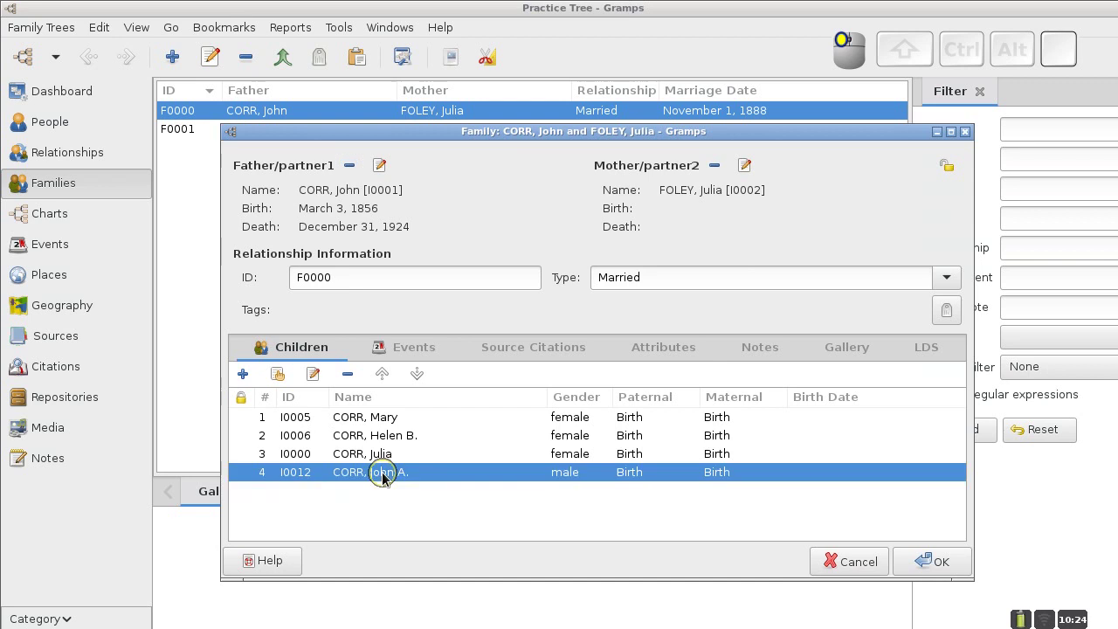
pyautogui.click(383, 374)
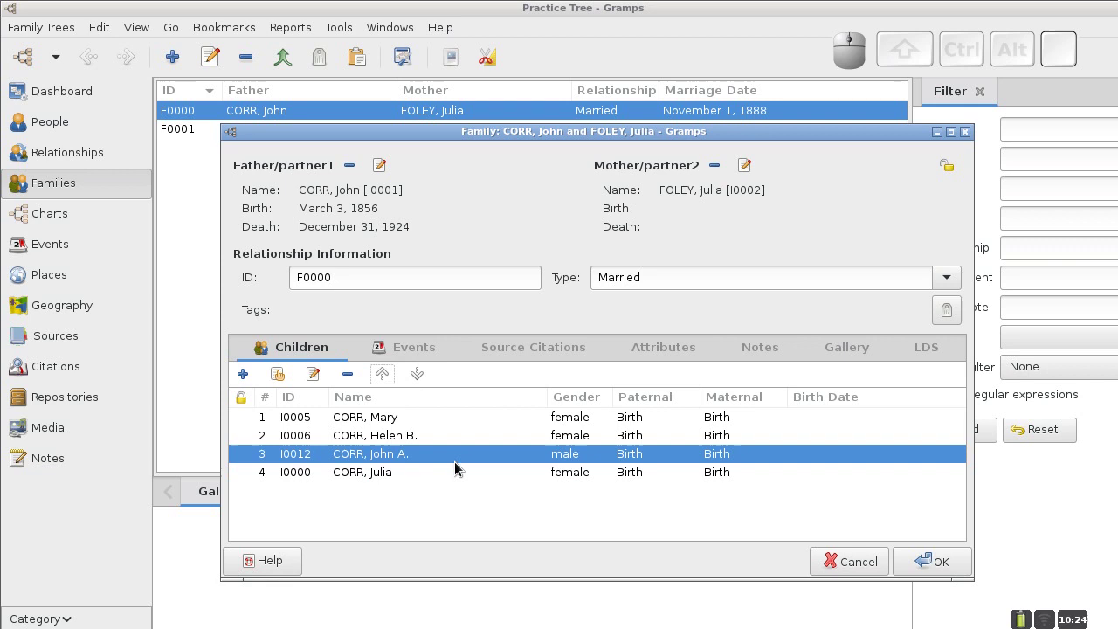
pyautogui.click(940, 563)
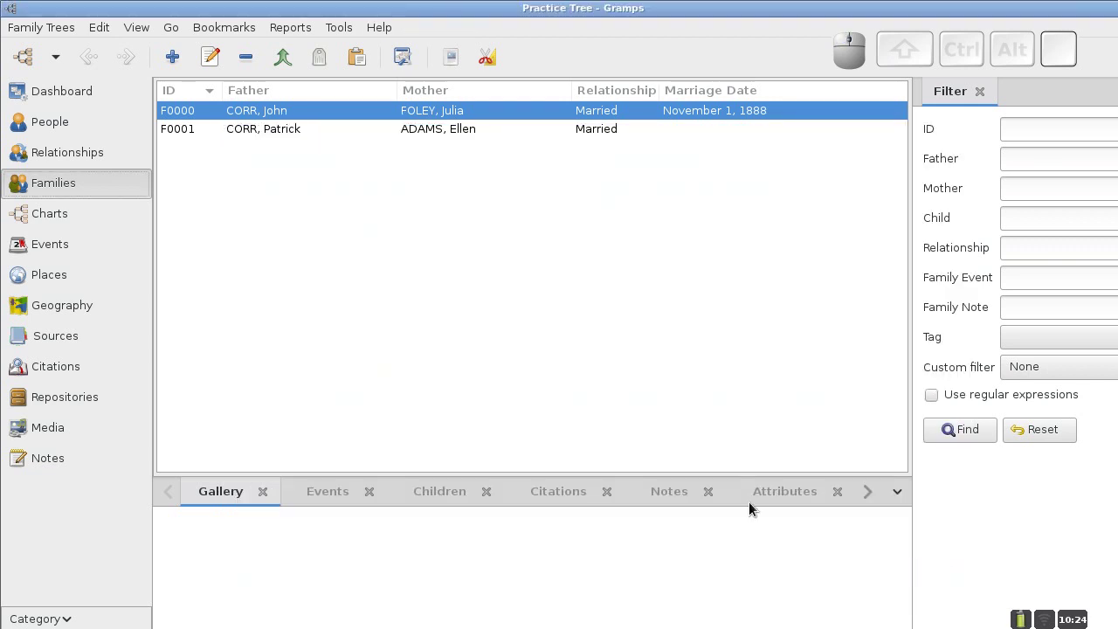
pyautogui.click(65, 218)
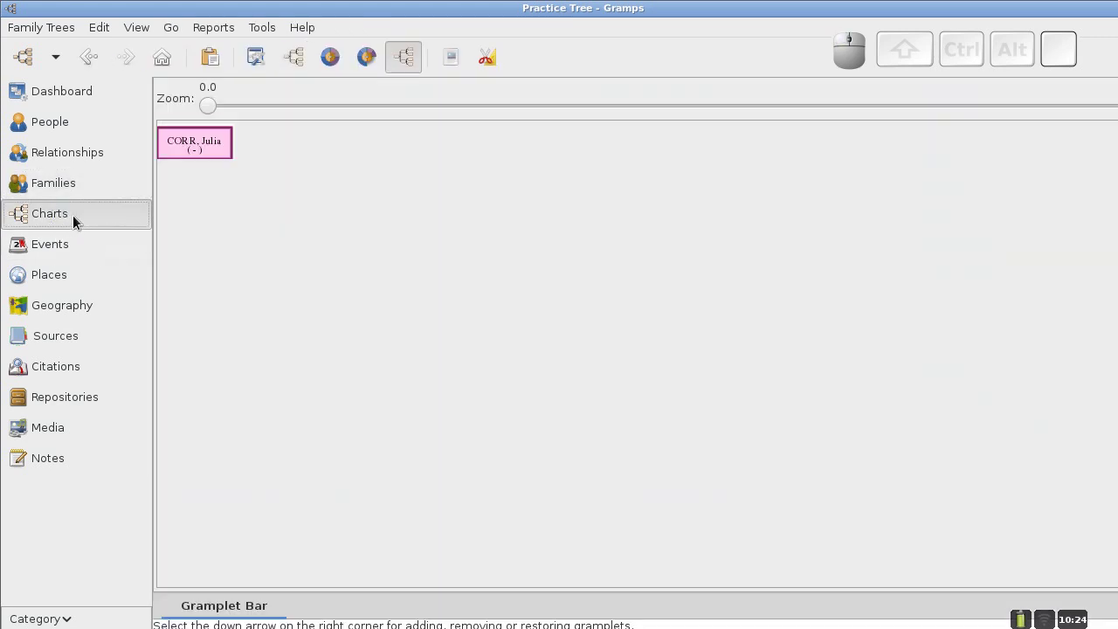
pyautogui.click(205, 148)
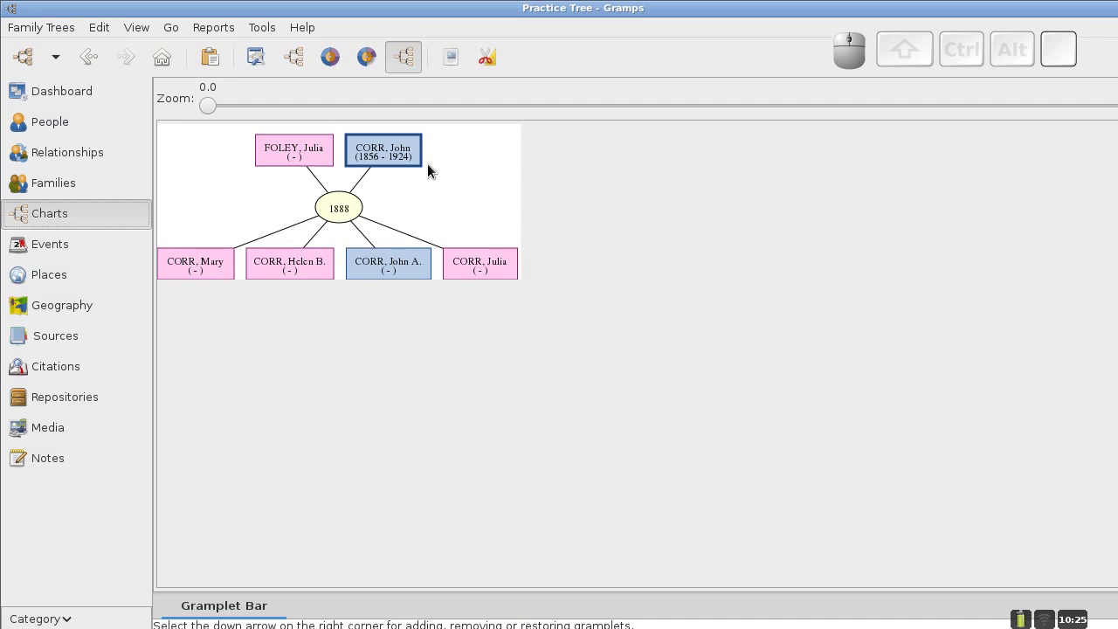
pyautogui.click(390, 156)
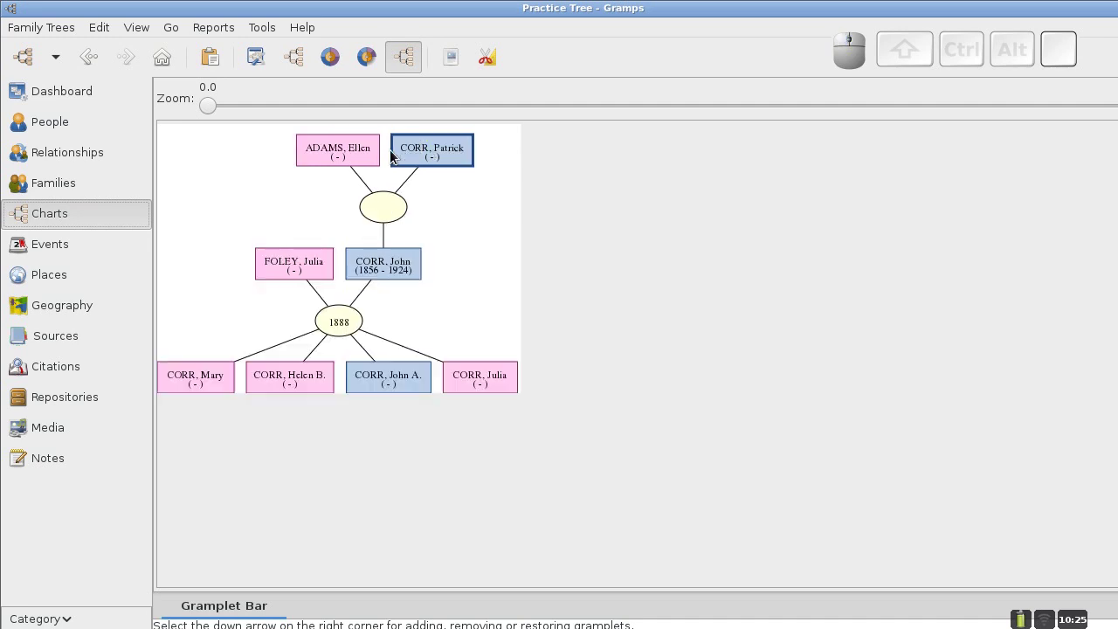
pyautogui.click(383, 210)
pyautogui.click(382, 211)
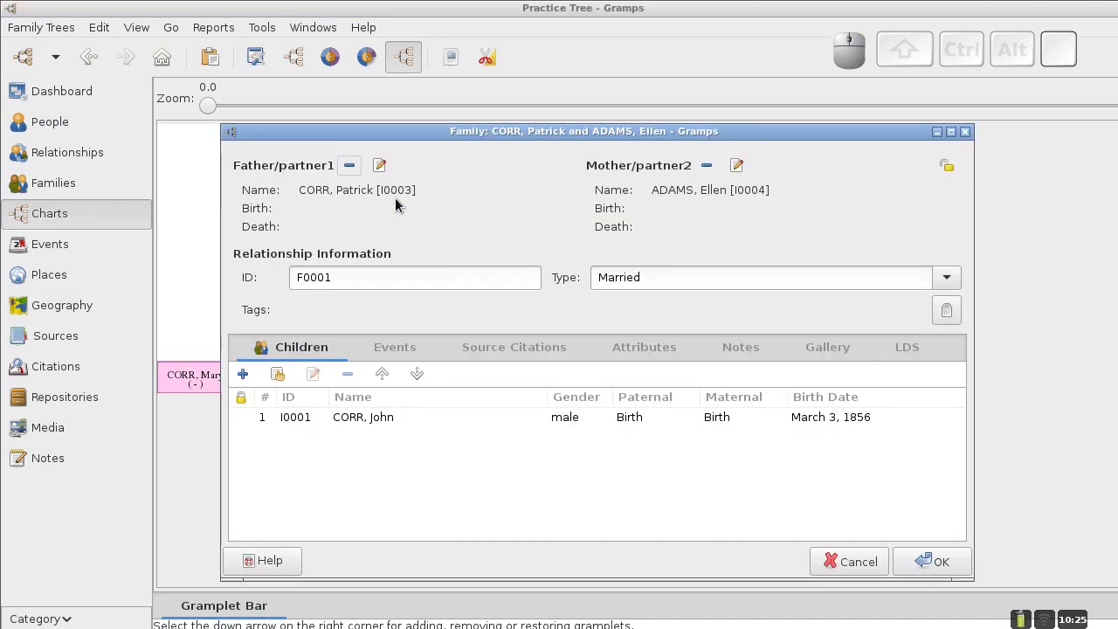
pyautogui.moveTo(452, 128); pyautogui.dragTo(444, 81)
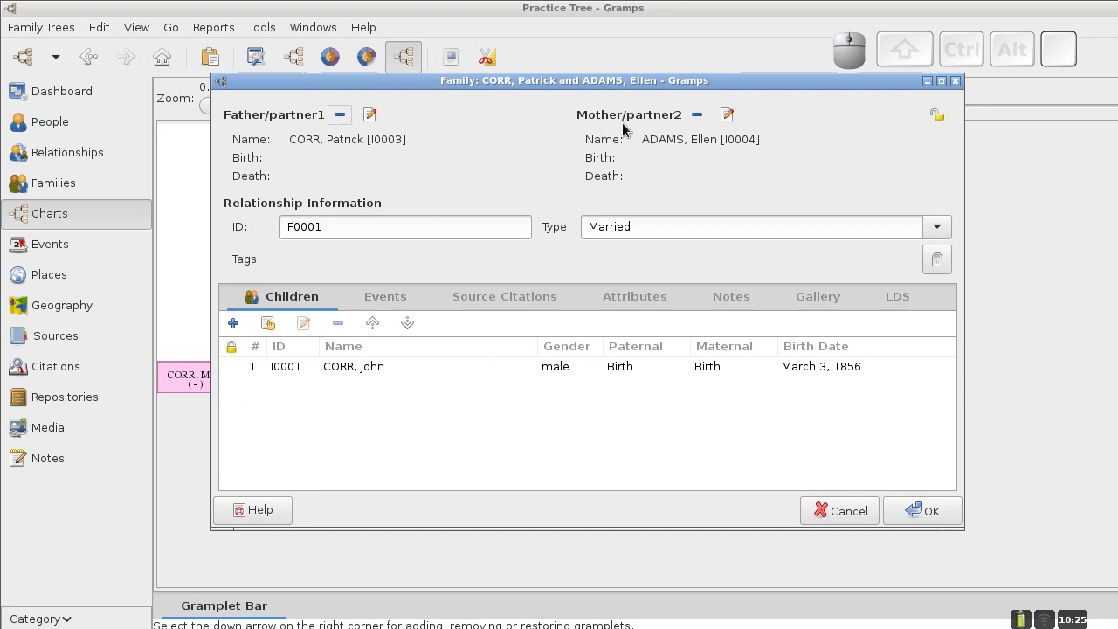
pyautogui.click(379, 303)
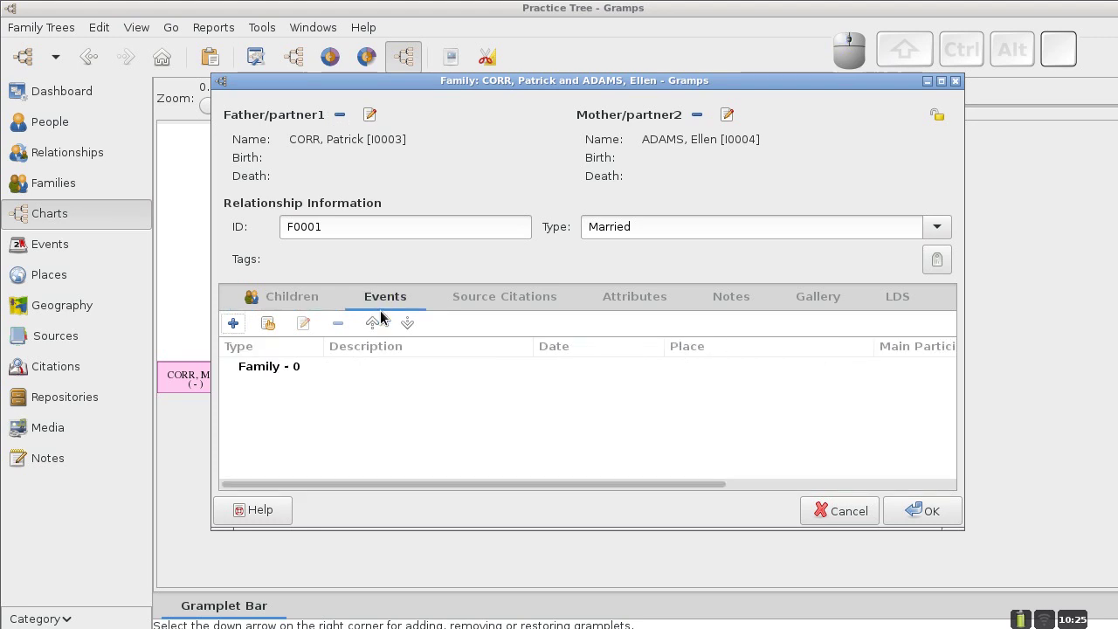
pyautogui.click(231, 331)
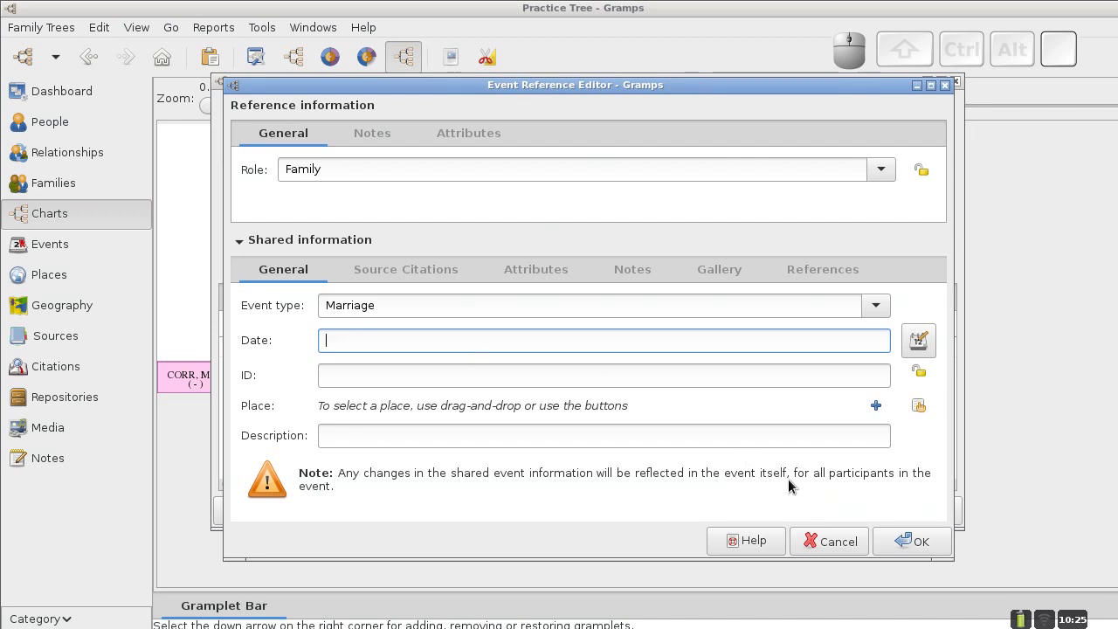
pyautogui.click(837, 542)
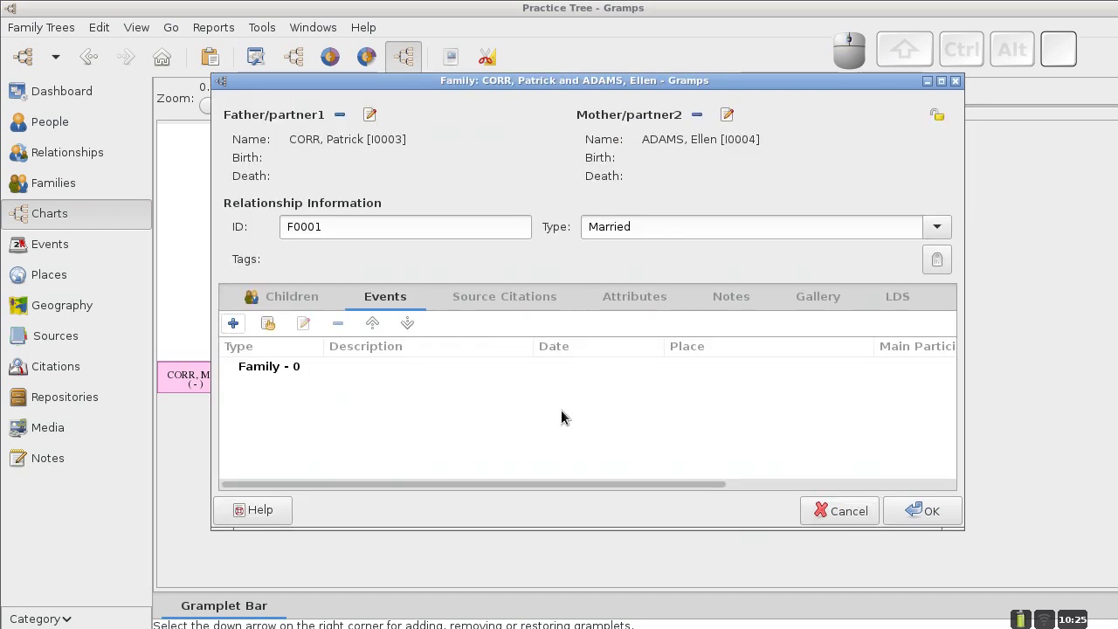
pyautogui.click(917, 514)
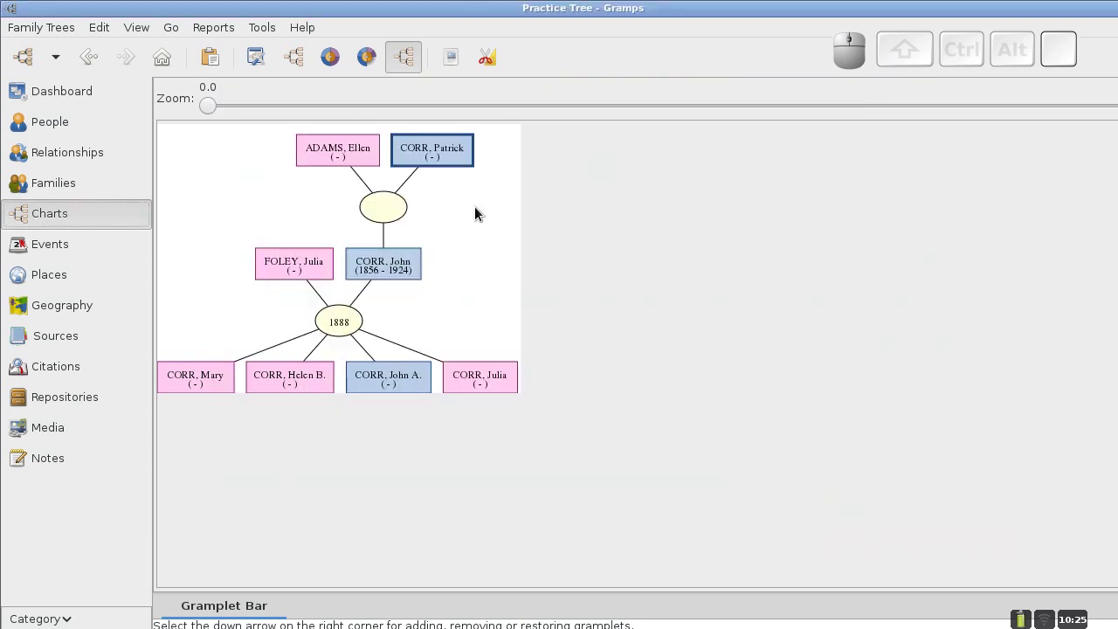
pyautogui.rightClick(419, 148)
pyautogui.doubleClick(419, 148)
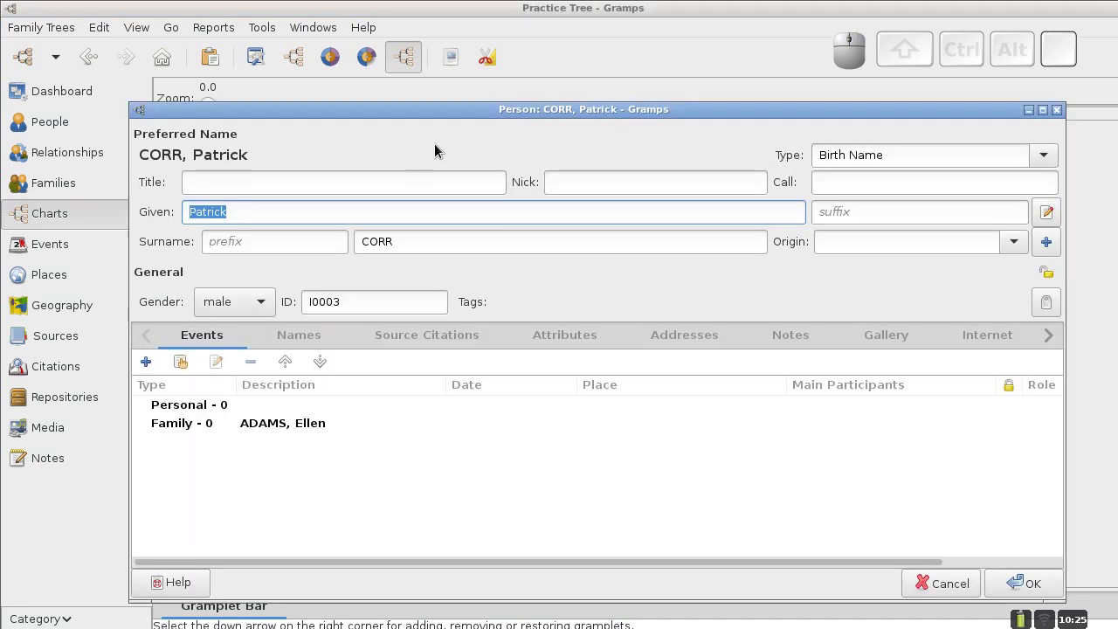
pyautogui.moveTo(461, 107); pyautogui.dragTo(433, 60)
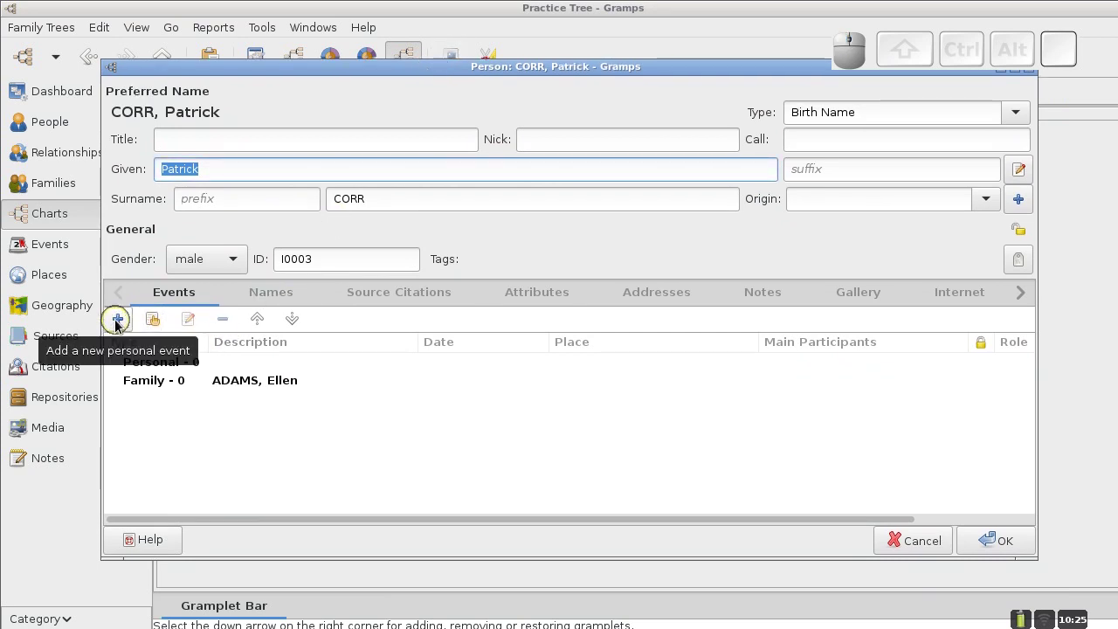
pyautogui.click(117, 320)
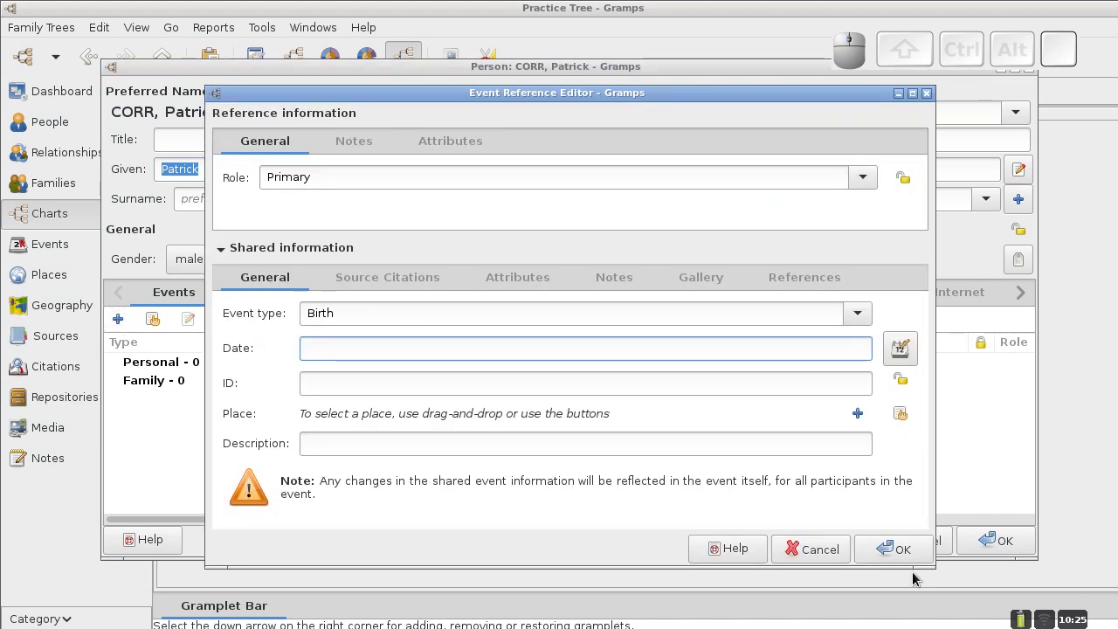
pyautogui.click(821, 550)
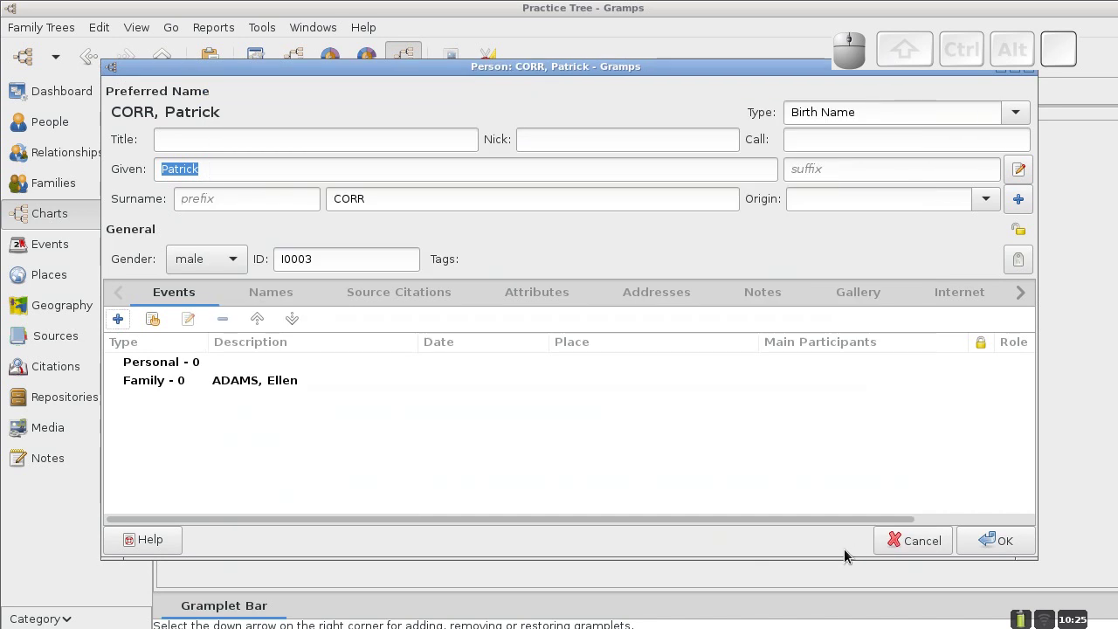
pyautogui.click(895, 541)
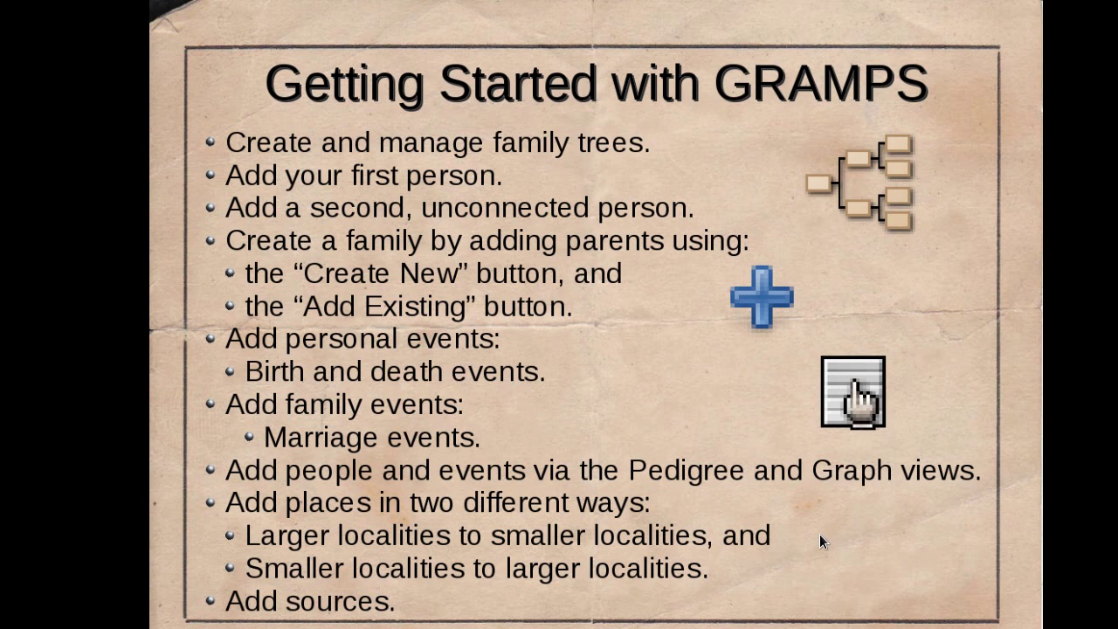
# Switch back to the desktop showing the Gramps Corr family chart.
pyautogui.hotkey('ctrl', 'alt', 'Left')
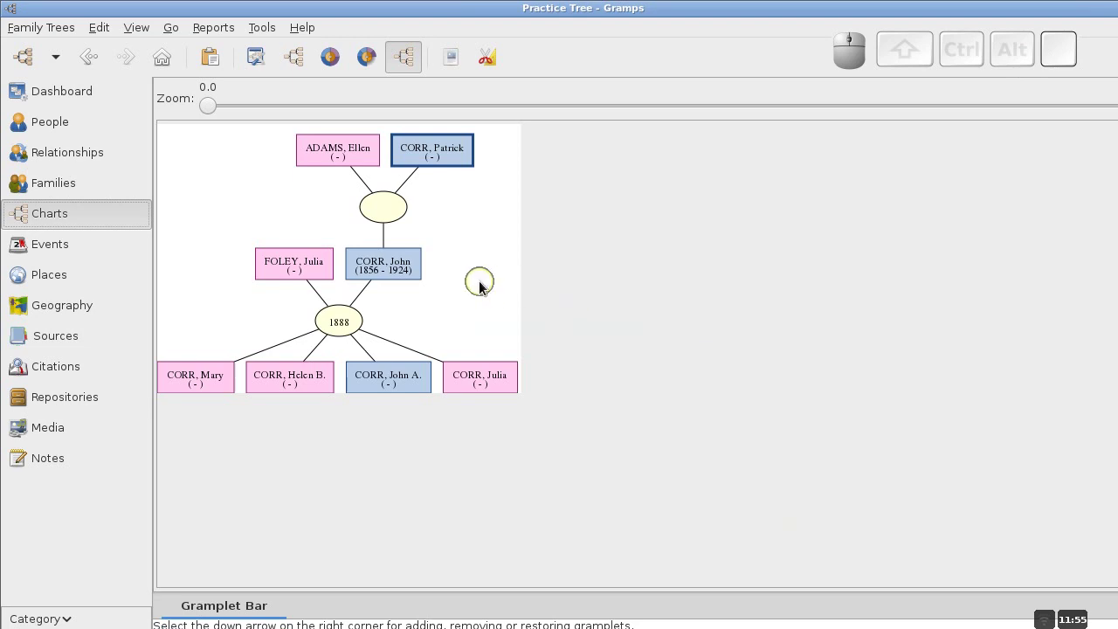
pyautogui.rightClick(387, 268)
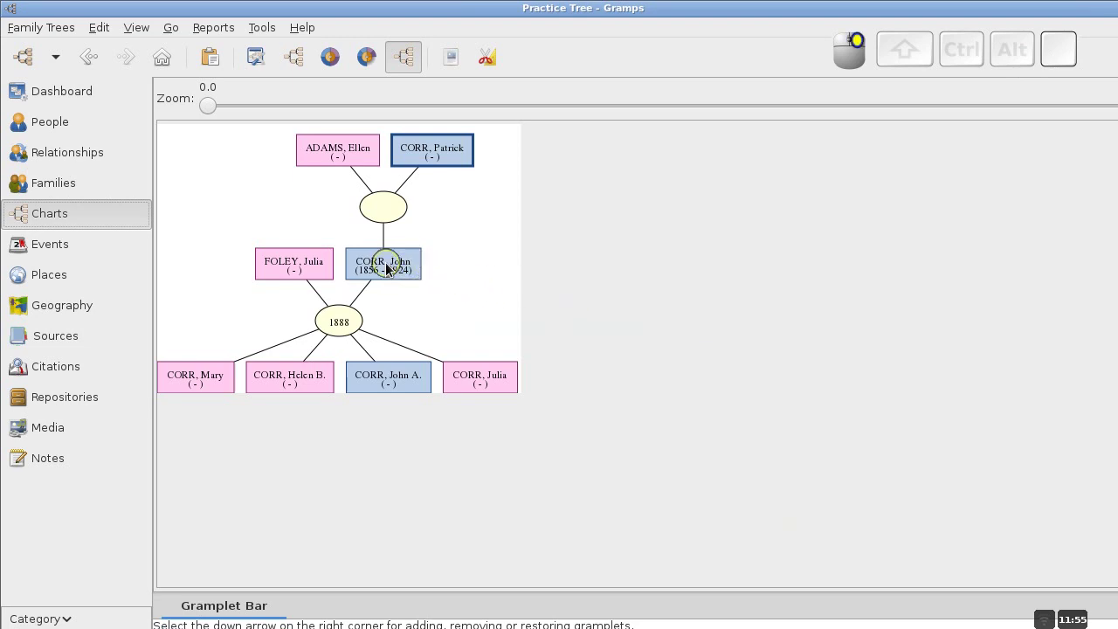
pyautogui.doubleClick(385, 265)
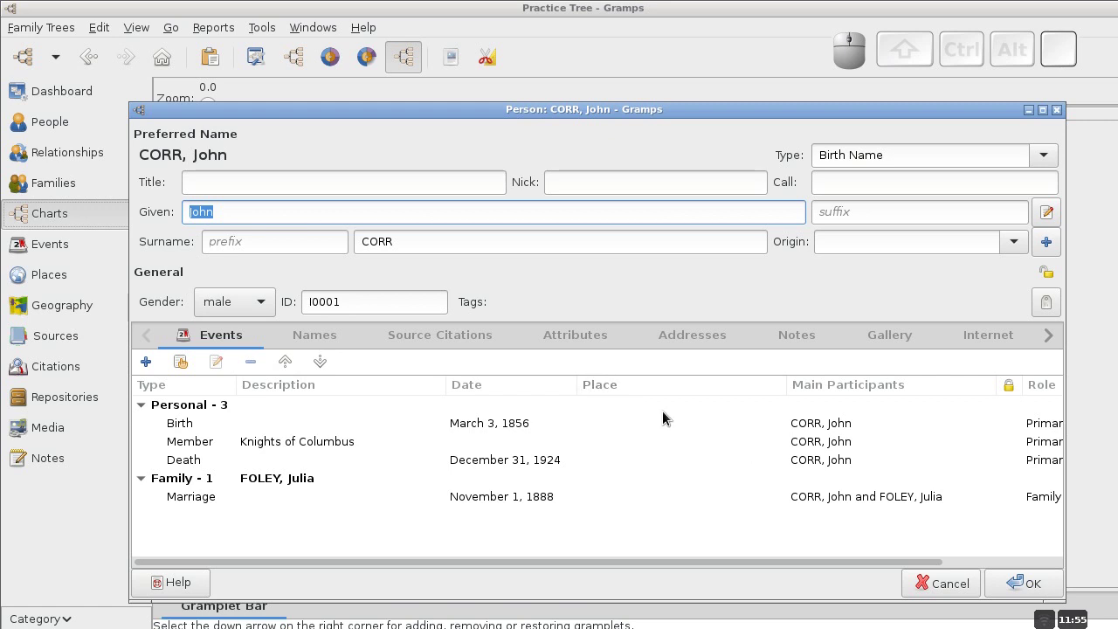
pyautogui.moveTo(719, 119); pyautogui.dragTo(718, 90)
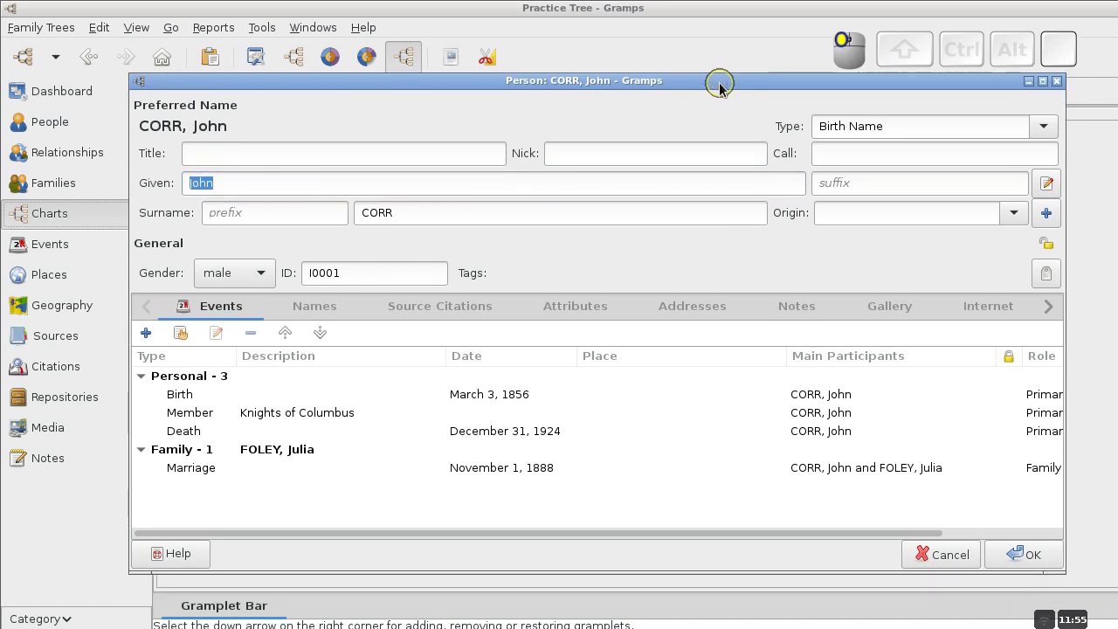
pyautogui.click(936, 559)
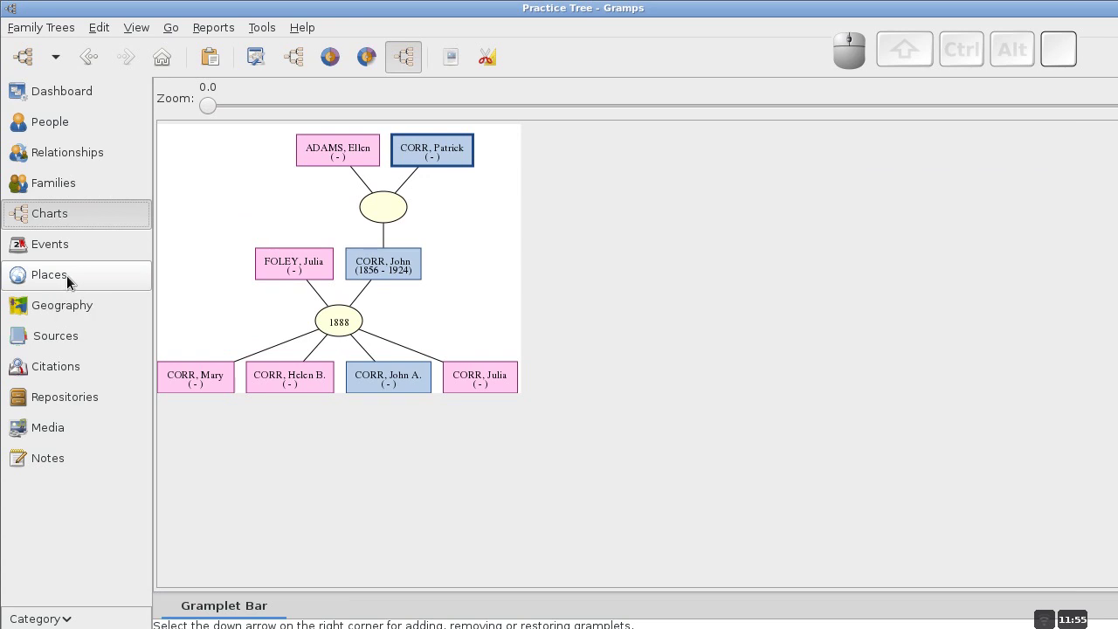
# Start a new place in the Places list named Republic of Ireland.
pyautogui.click(68, 276)
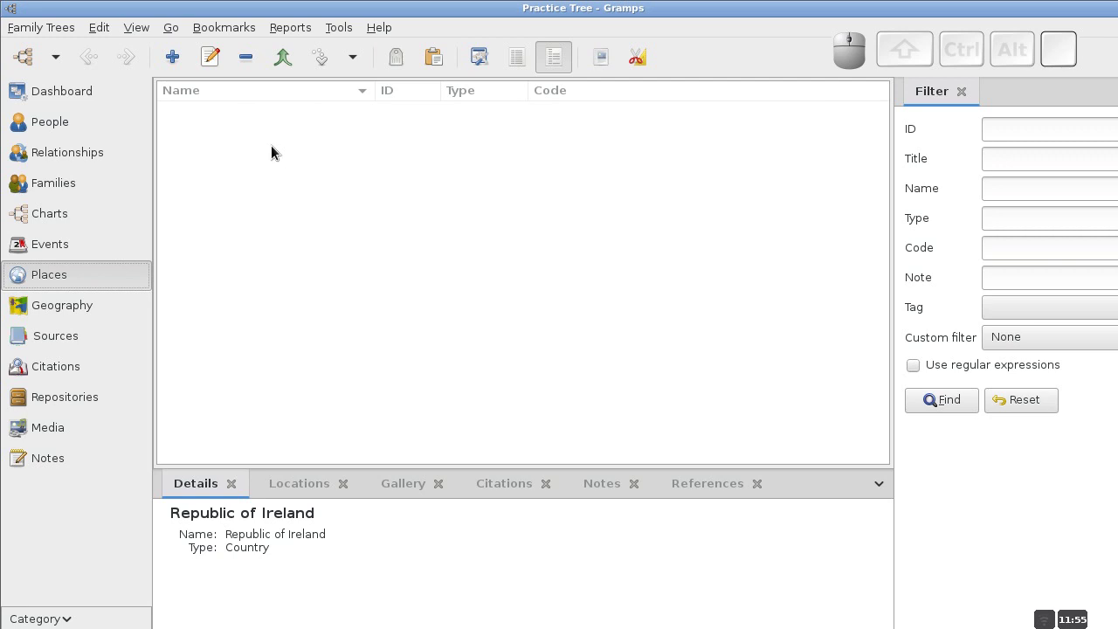
pyautogui.click(172, 58)
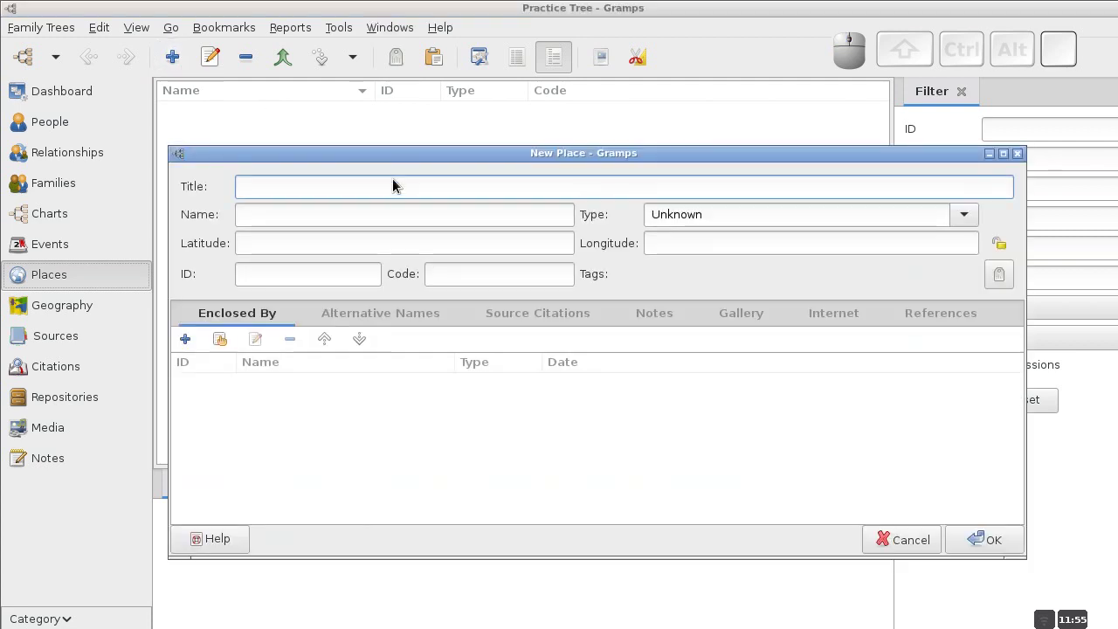
pyautogui.moveTo(406, 154); pyautogui.dragTo(401, 131)
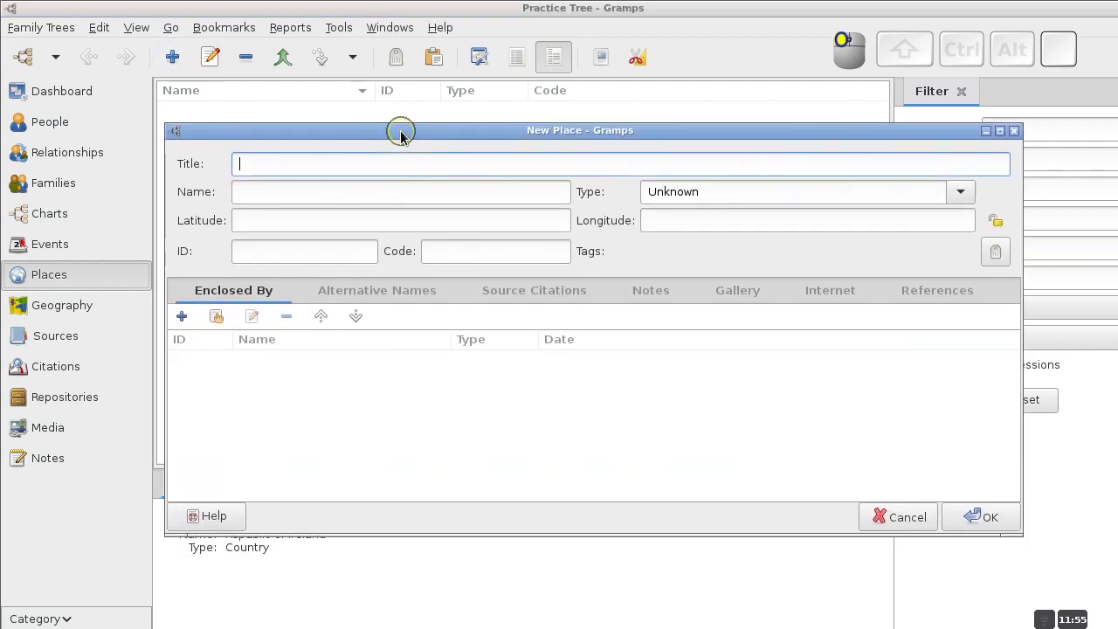
pyautogui.click(474, 137)
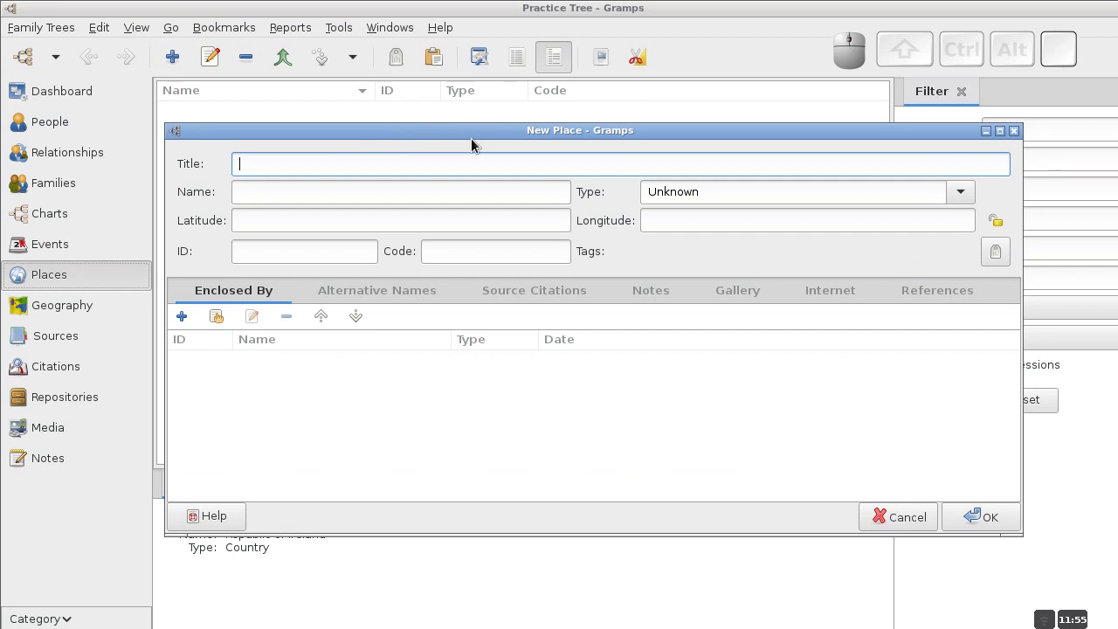
pyautogui.click(431, 190)
pyautogui.write('Republic of Ireland')
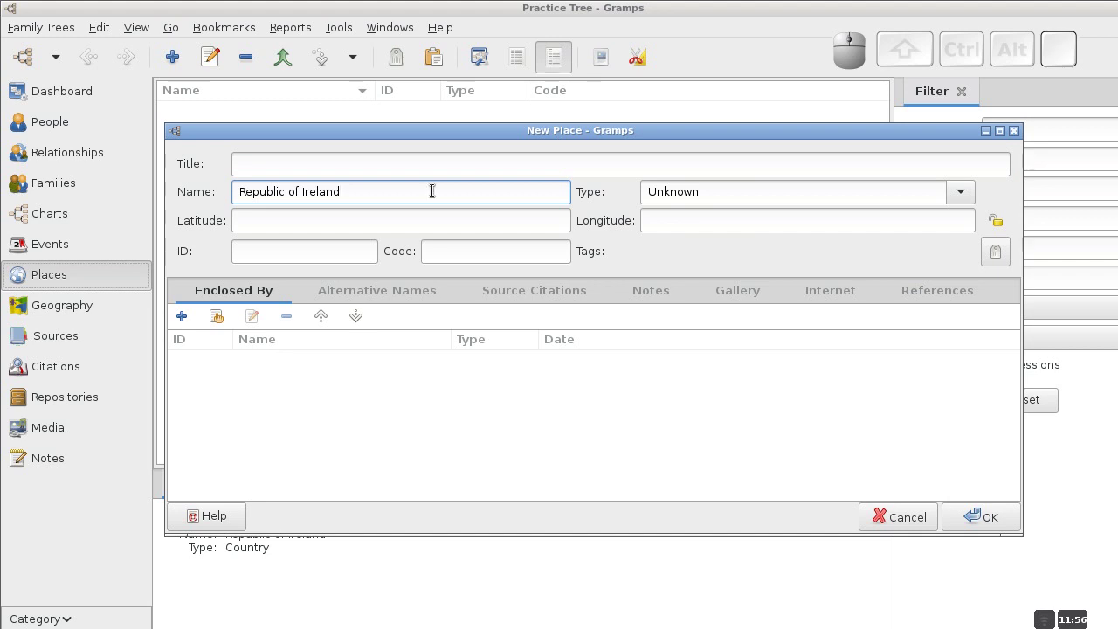
# Set its type to Country and title Republic of Ireland, save, and select it.
pyautogui.click(958, 191)
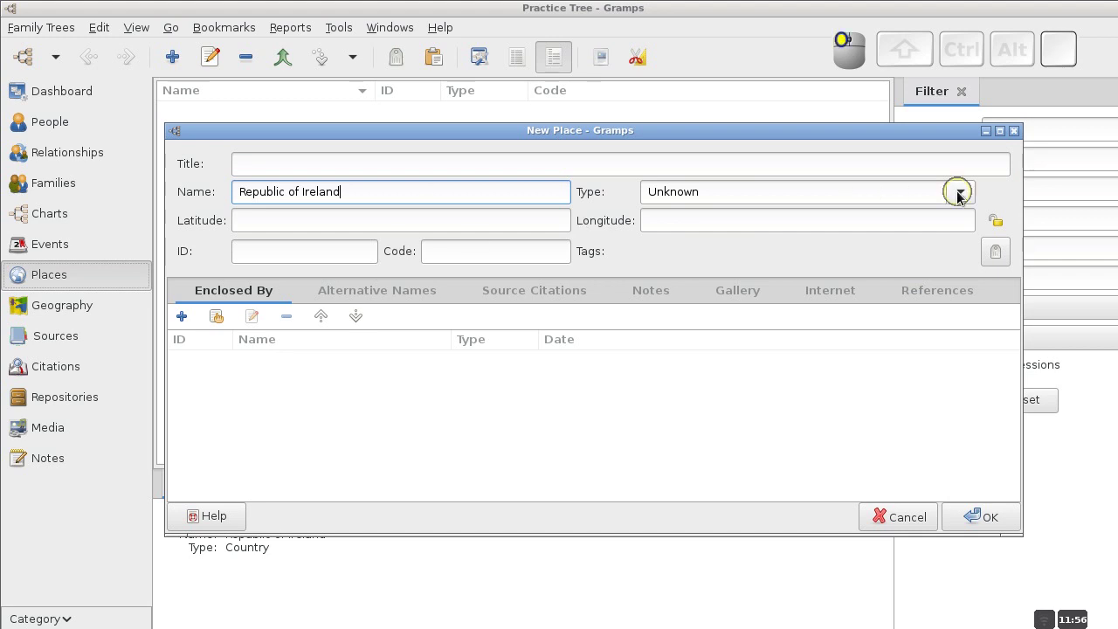
pyautogui.click(699, 244)
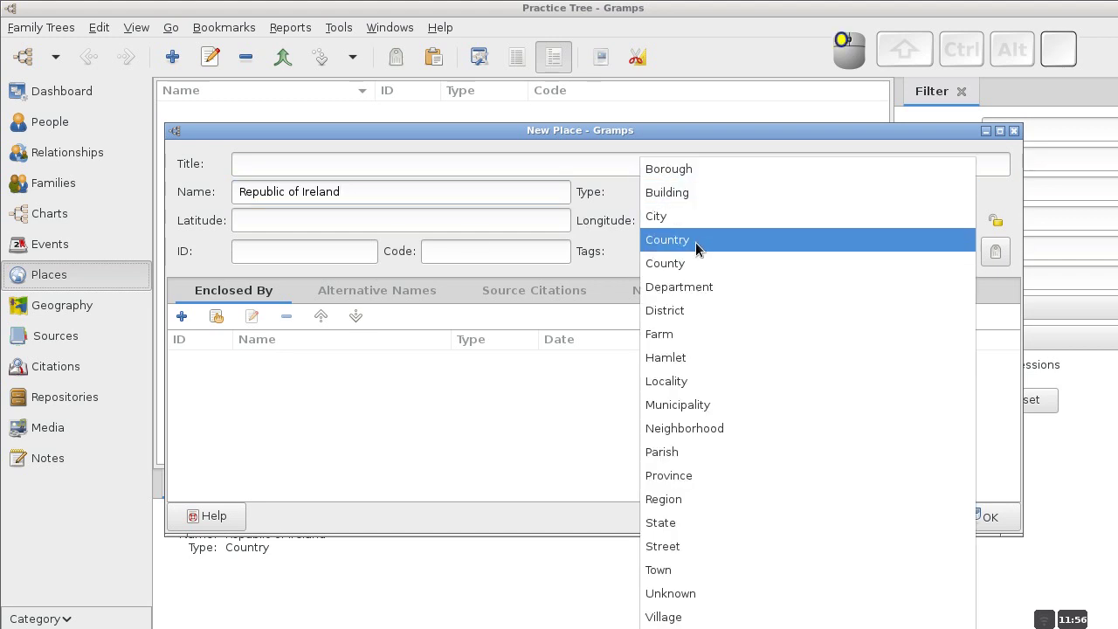
pyautogui.click(422, 166)
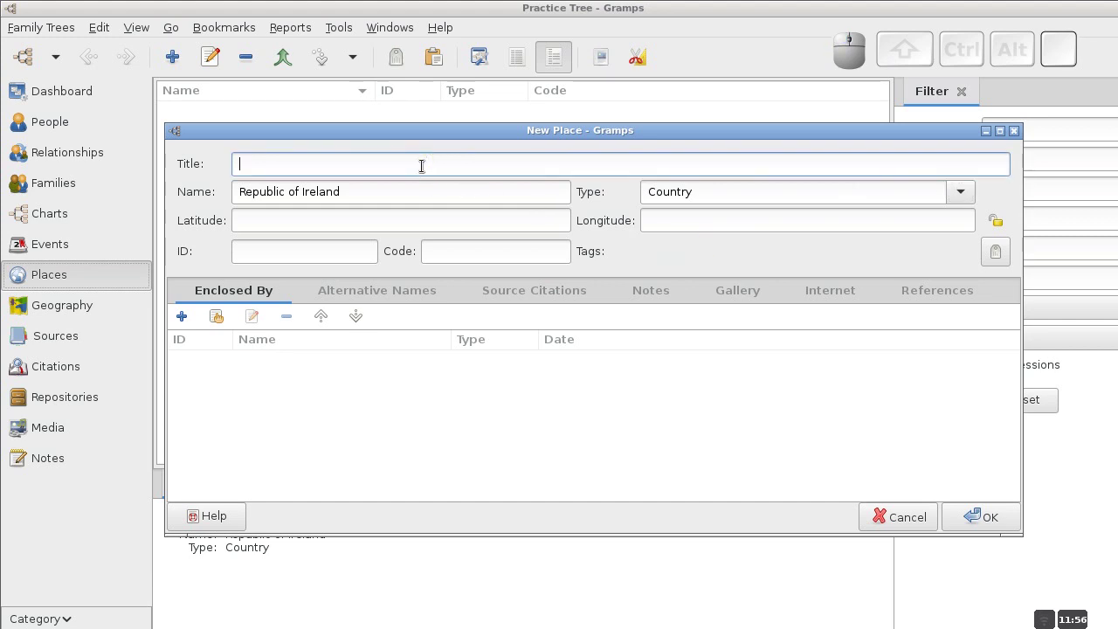
pyautogui.write('R')
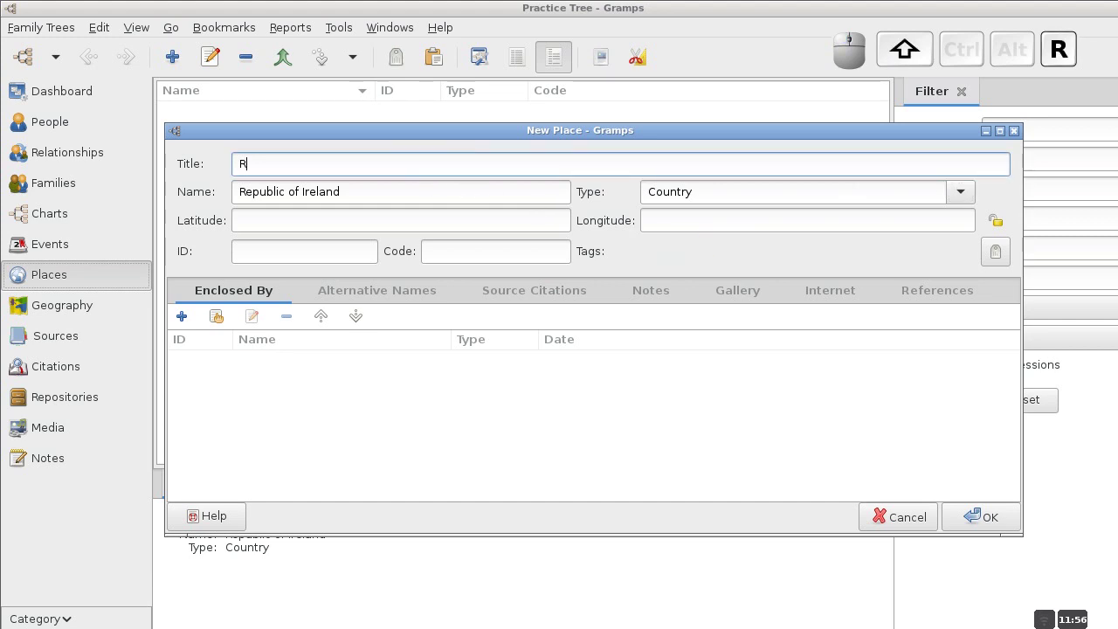
pyautogui.write('epubli')
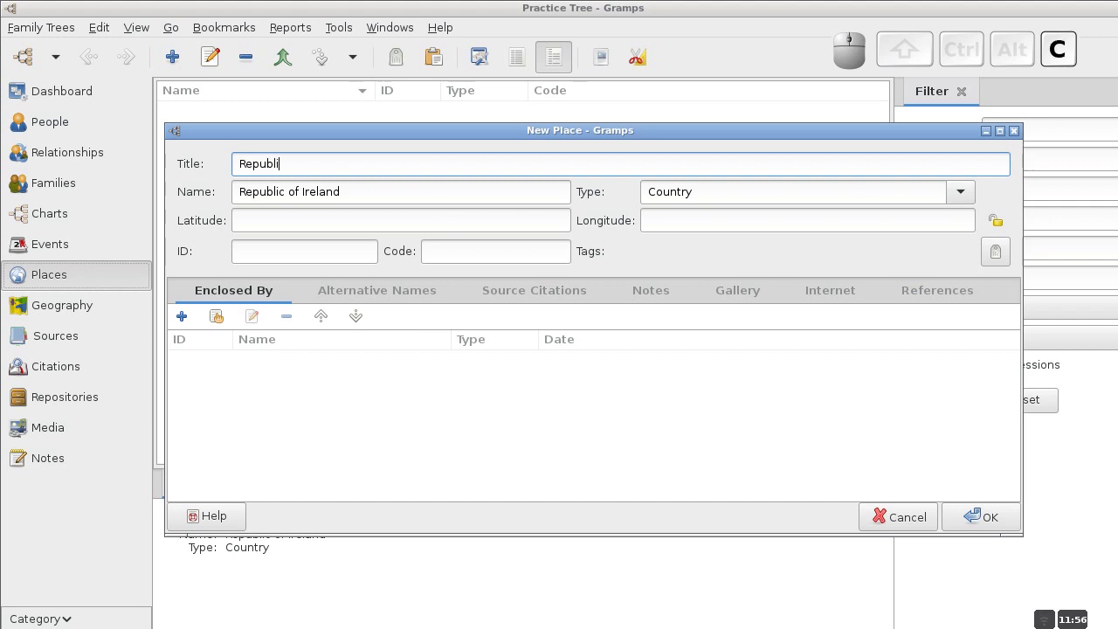
pyautogui.write('c of Ireland')
pyautogui.click(977, 516)
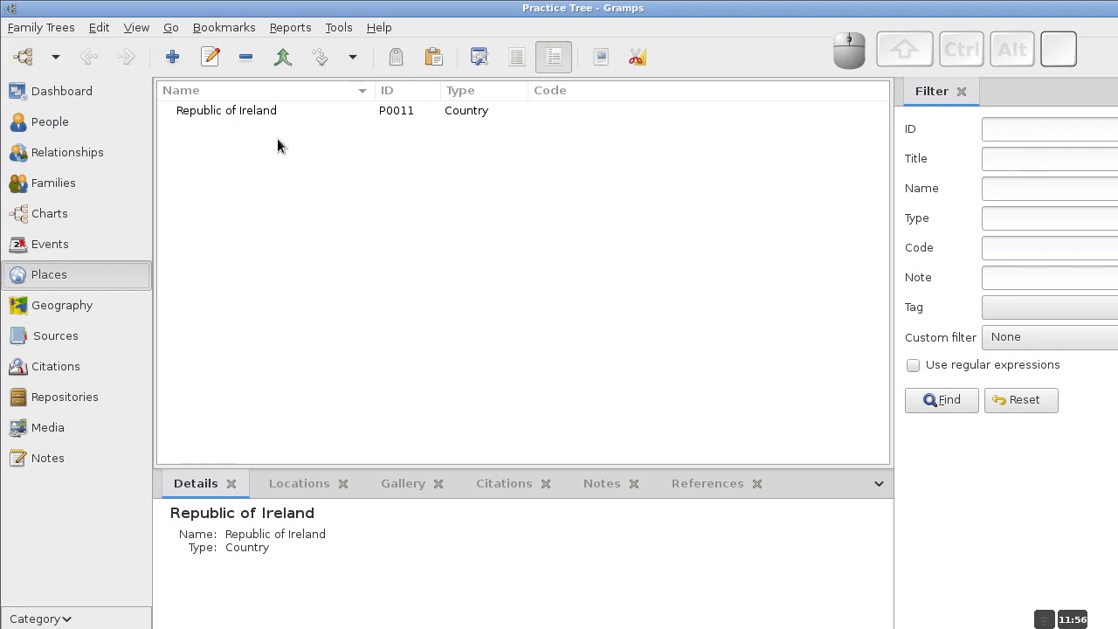
pyautogui.click(228, 112)
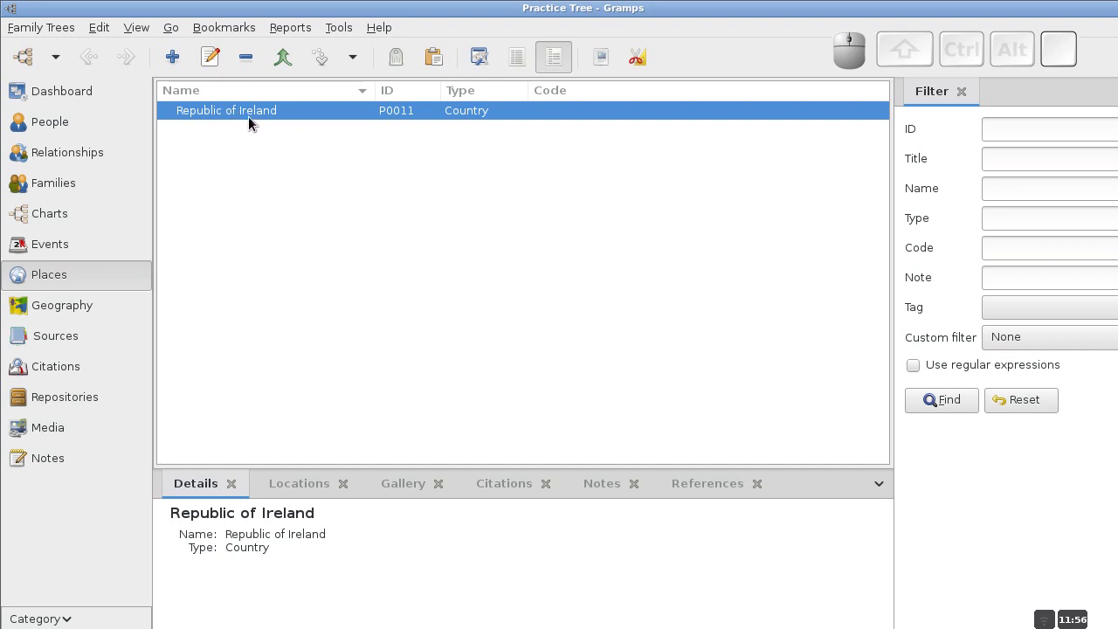
# Start a new place inside Republic of Ireland named Tyrone, of type County.
pyautogui.click(176, 60)
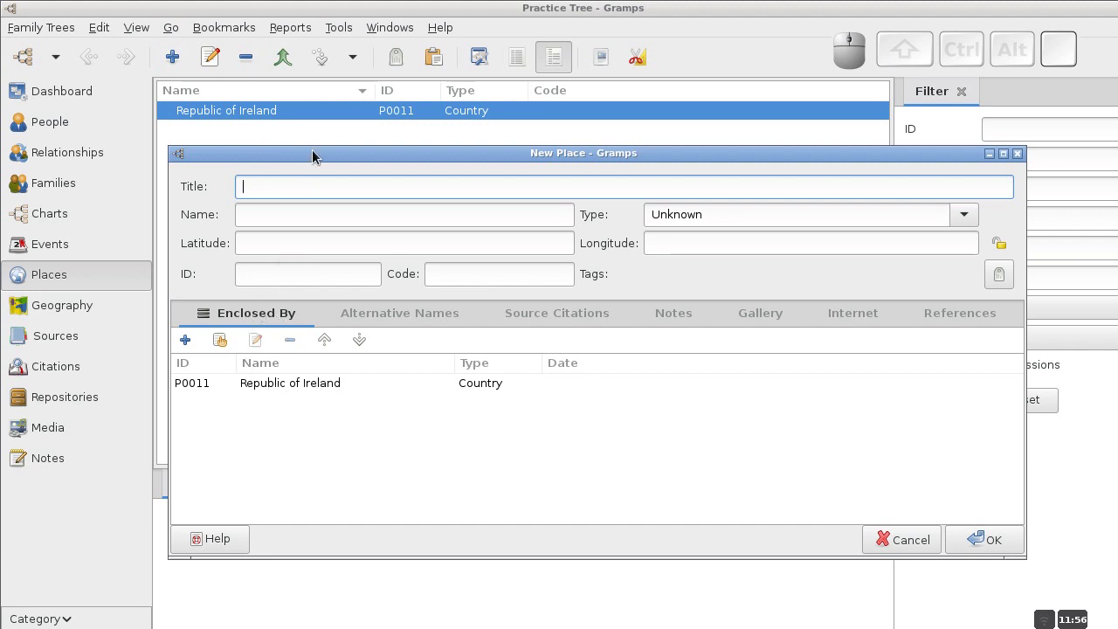
pyautogui.click(297, 216)
pyautogui.write('Tyrone')
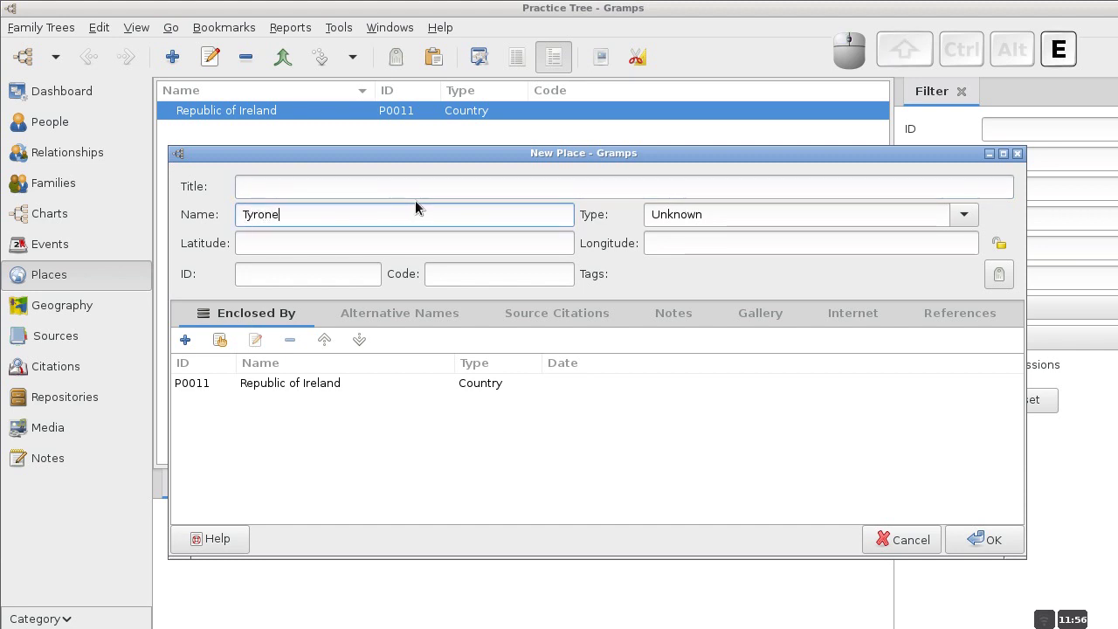
pyautogui.click(964, 217)
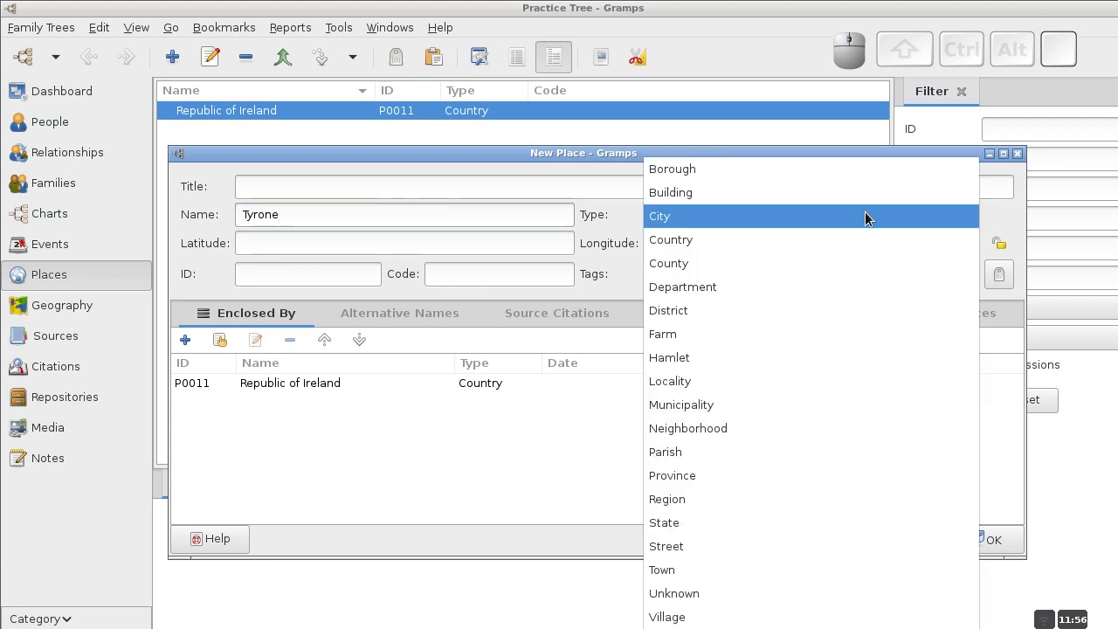
pyautogui.click(688, 263)
# Title the place 'Tyrone, Republic of Ireland' and save it.
pyautogui.click(376, 187)
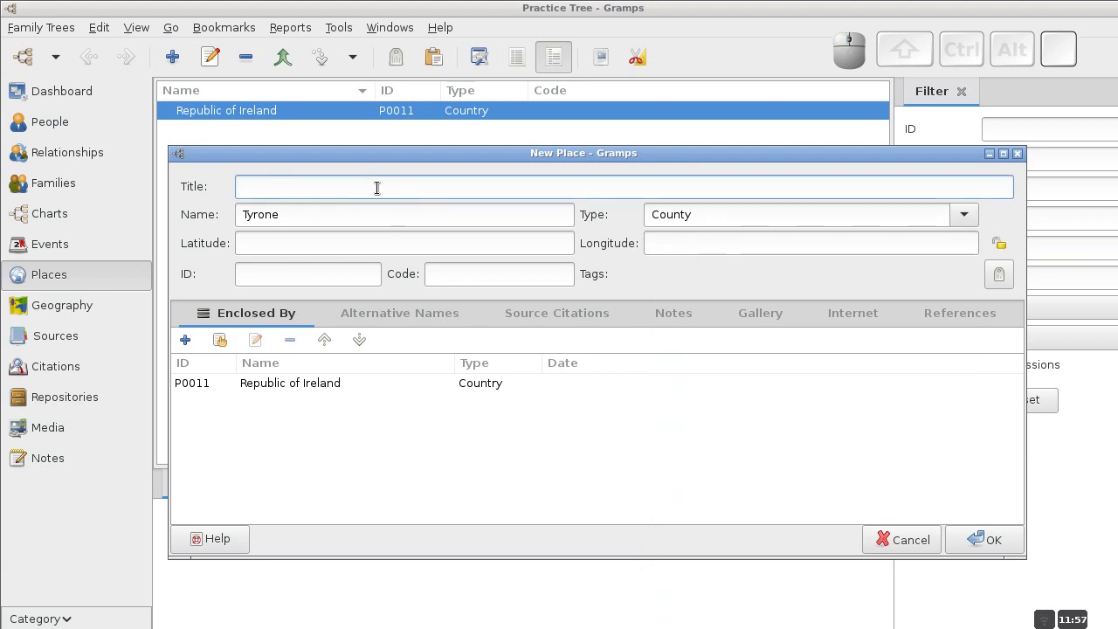
pyautogui.write('Trone')
pyautogui.press('BackSpace')
pyautogui.press('BackSpace')
pyautogui.press('BackSpace')
pyautogui.press('BackSpace')
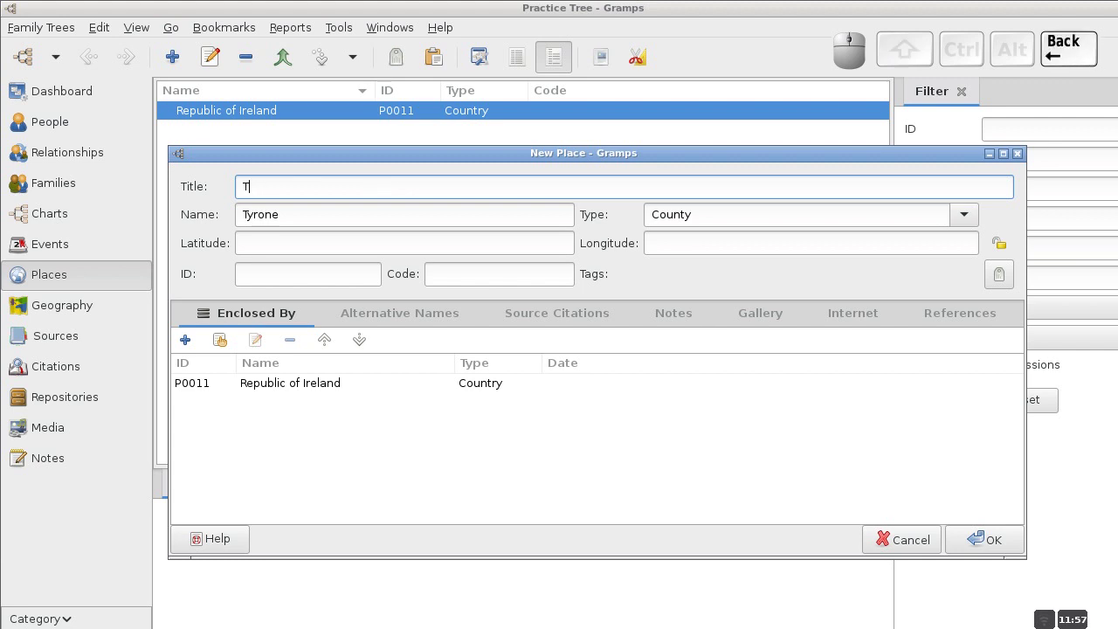
pyautogui.write('yrone,')
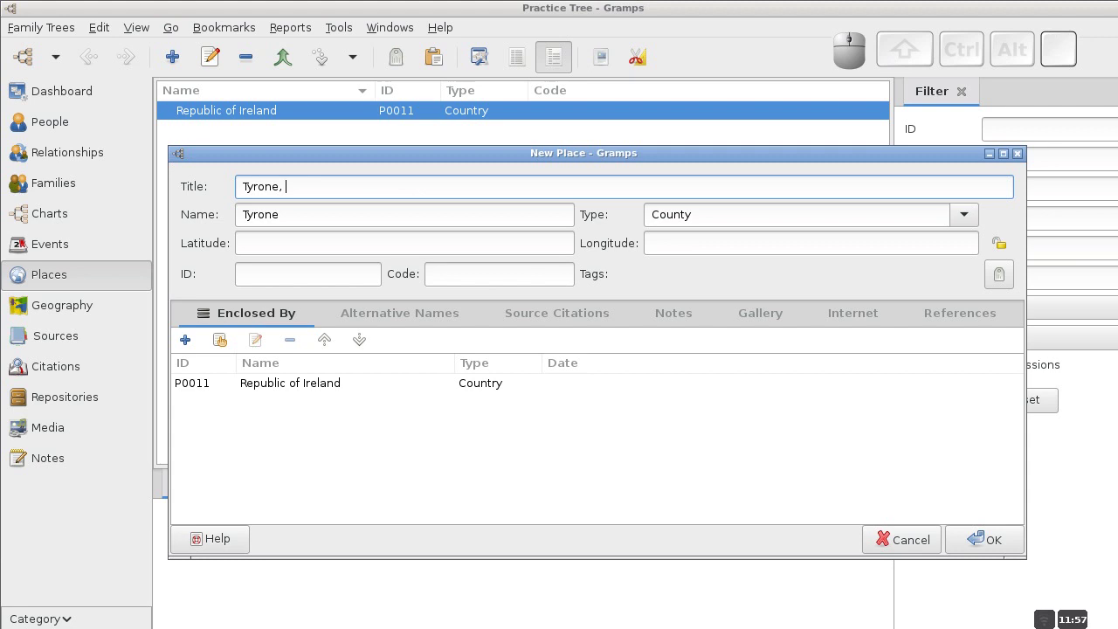
pyautogui.write(' Re')
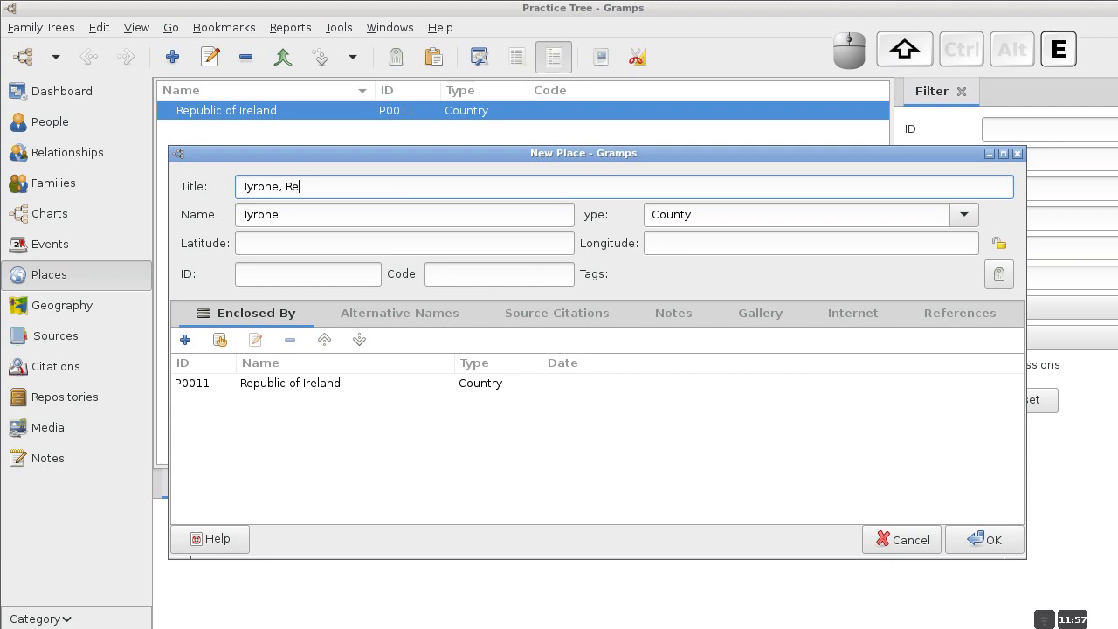
pyautogui.write('public o')
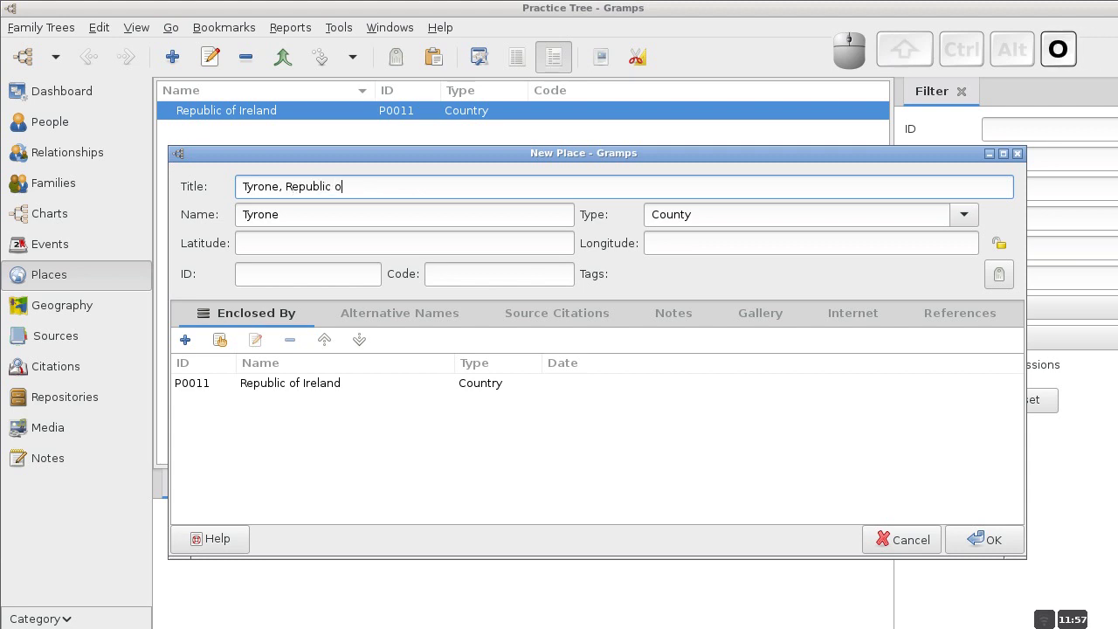
pyautogui.write('f Ireland')
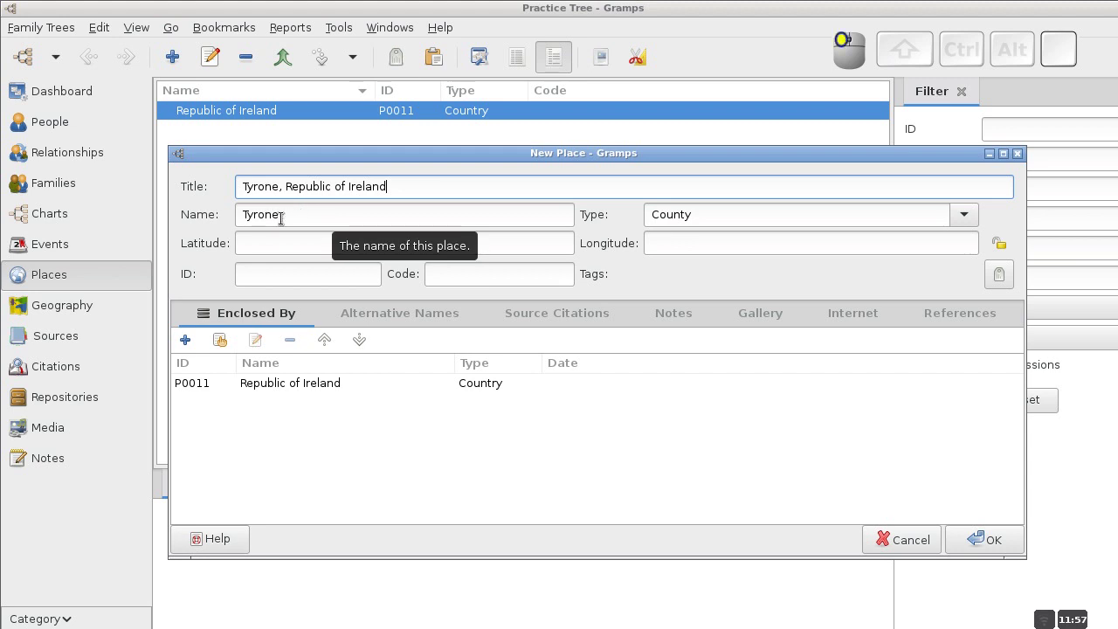
pyautogui.doubleClick(280, 216)
pyautogui.click(294, 216)
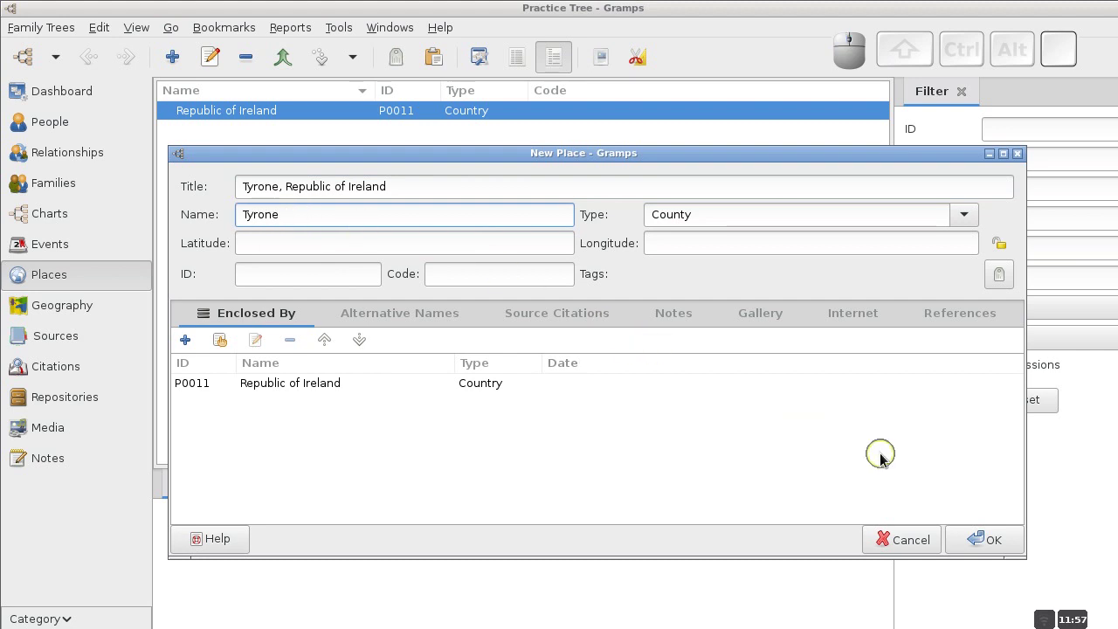
pyautogui.click(982, 540)
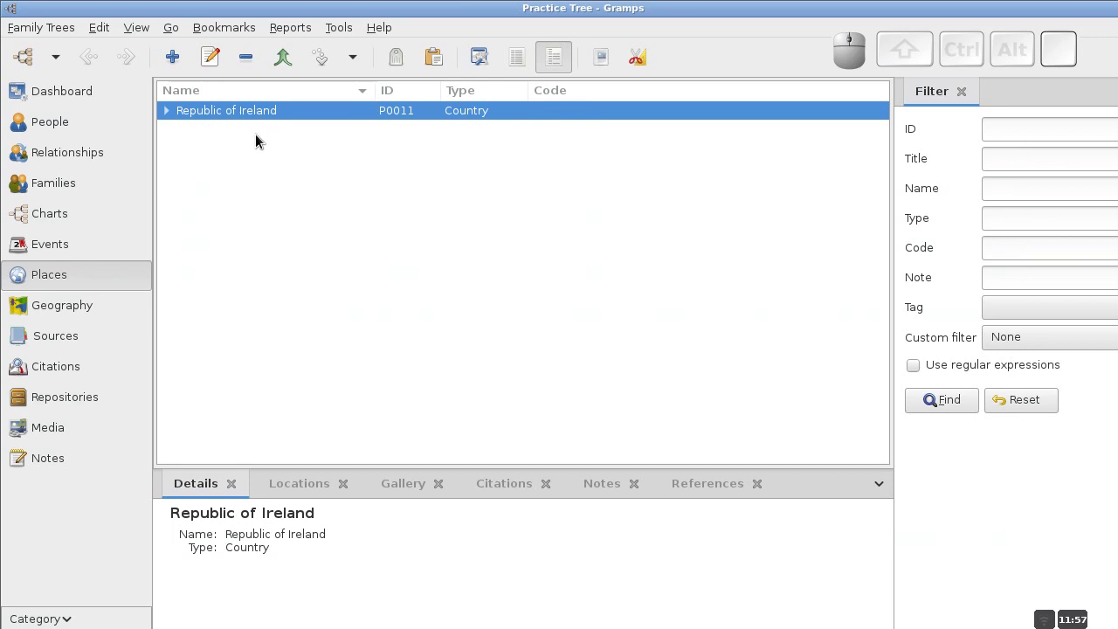
# Select Tyrone under Republic of Ireland and start a new place enclosed by it.
pyautogui.click(166, 111)
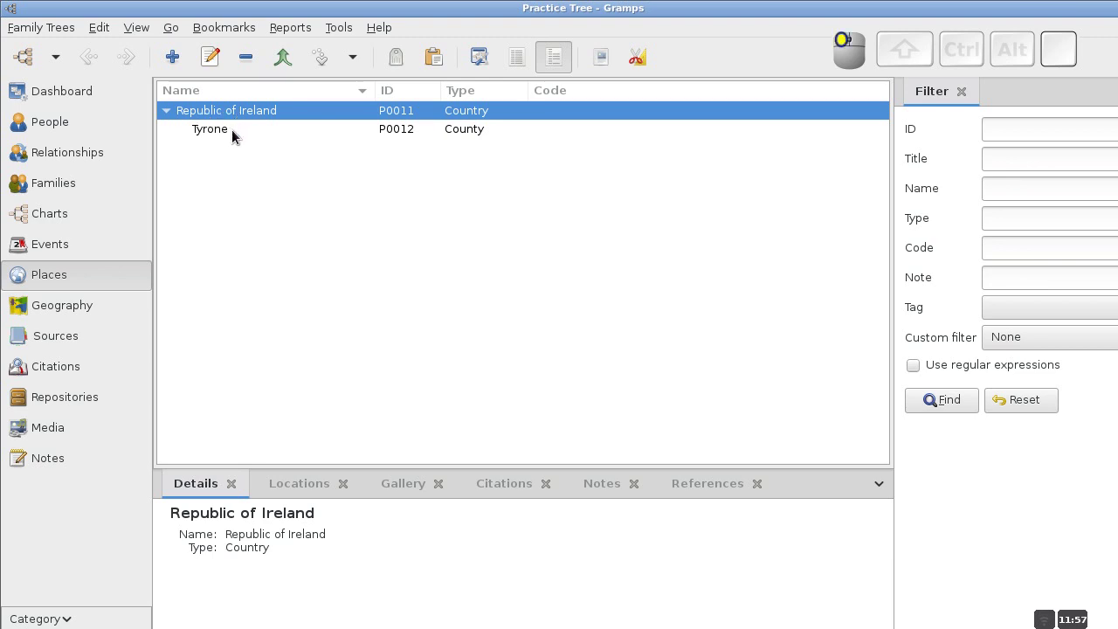
pyautogui.click(231, 129)
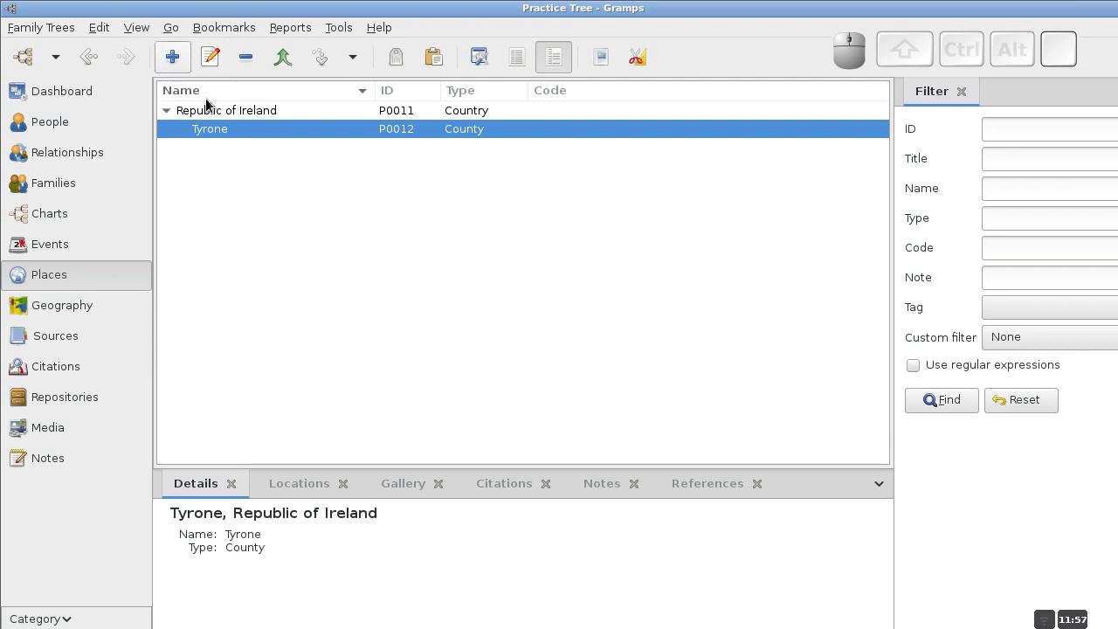
pyautogui.click(242, 131)
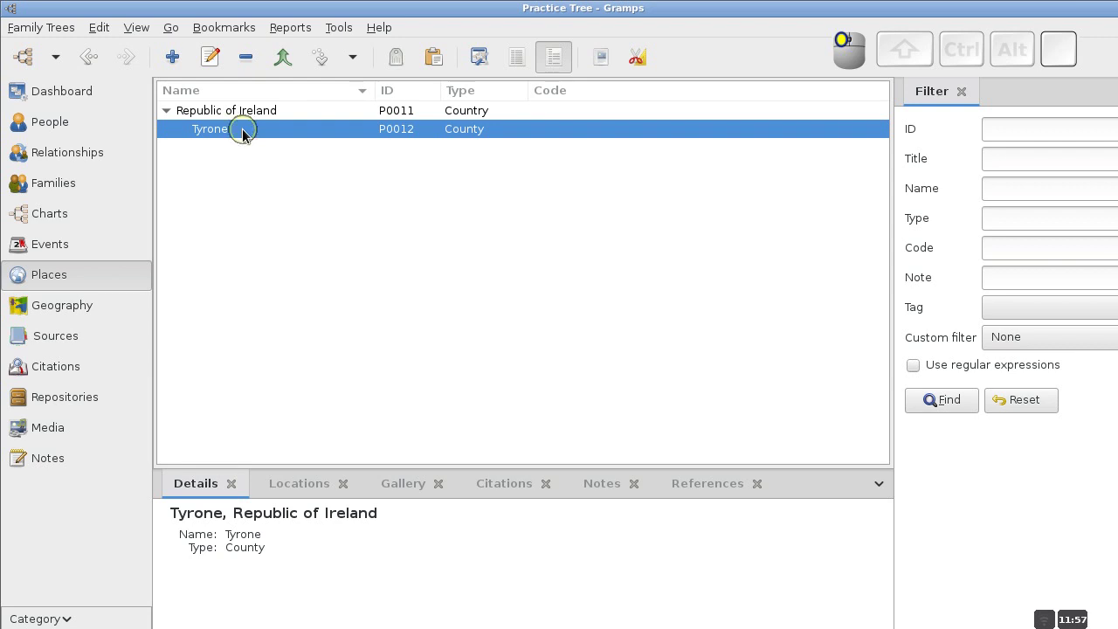
pyautogui.click(180, 63)
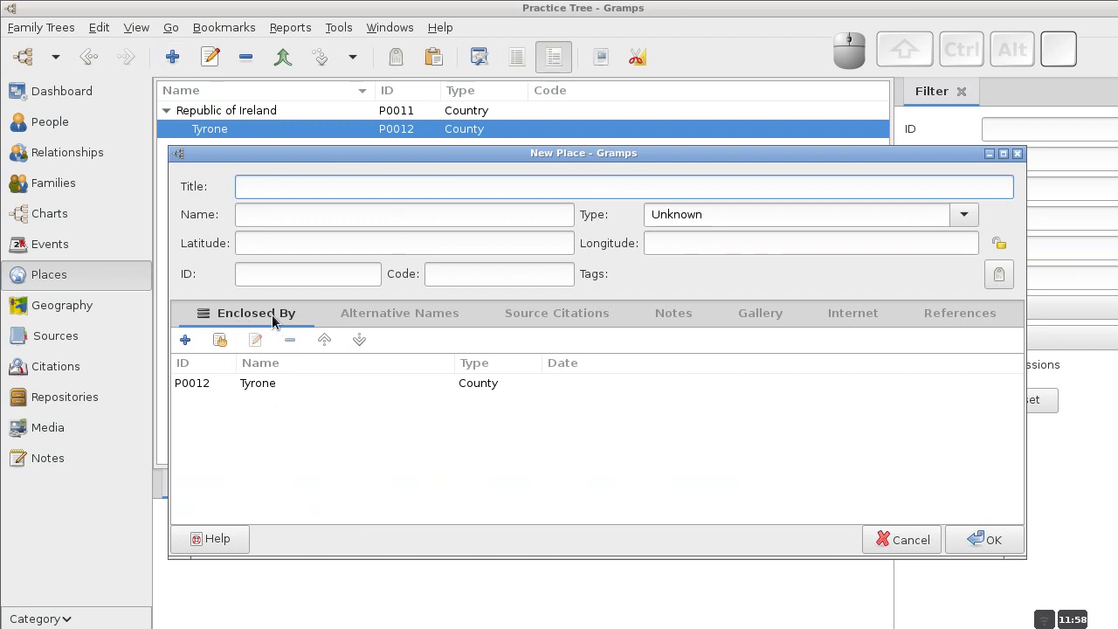
# Name the new place Stewartstown and set its type to Town.
pyautogui.click(296, 218)
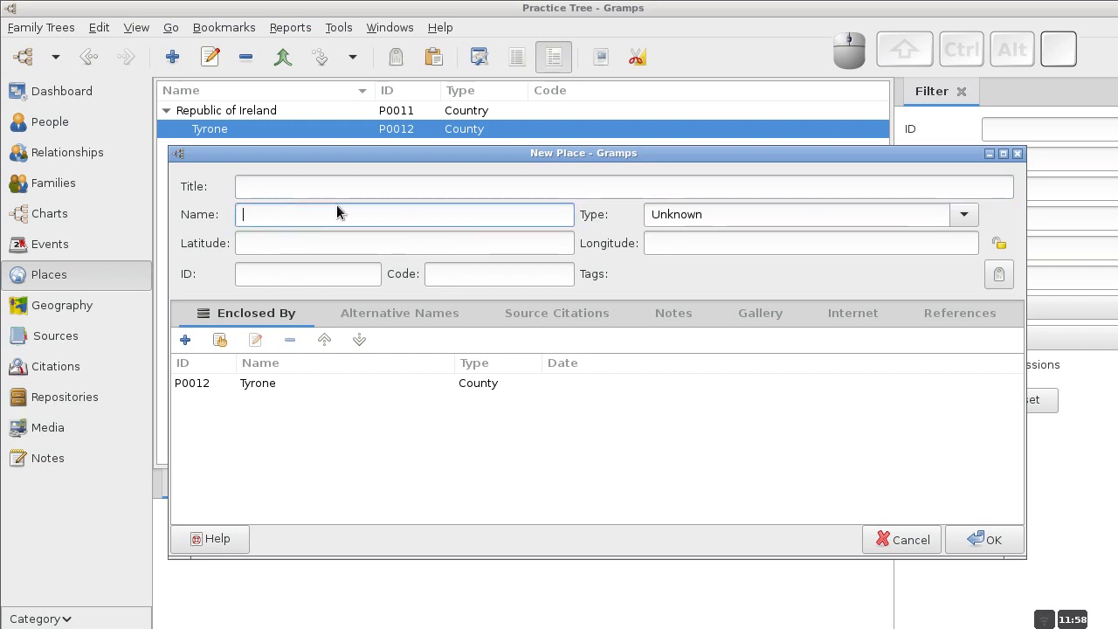
pyautogui.write('Stewartstown')
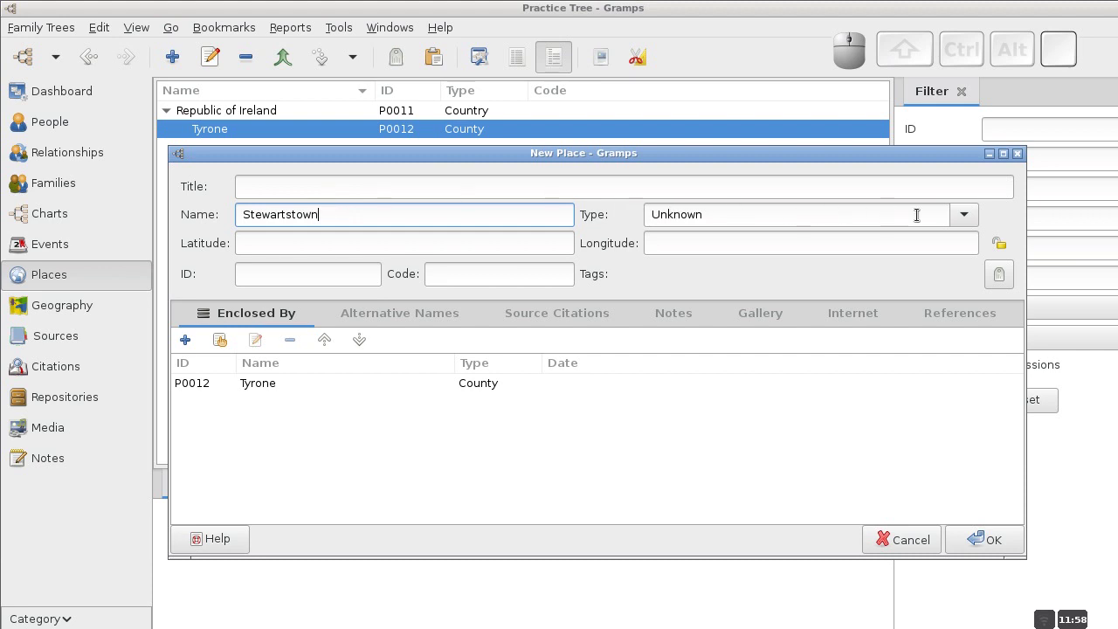
pyautogui.click(965, 219)
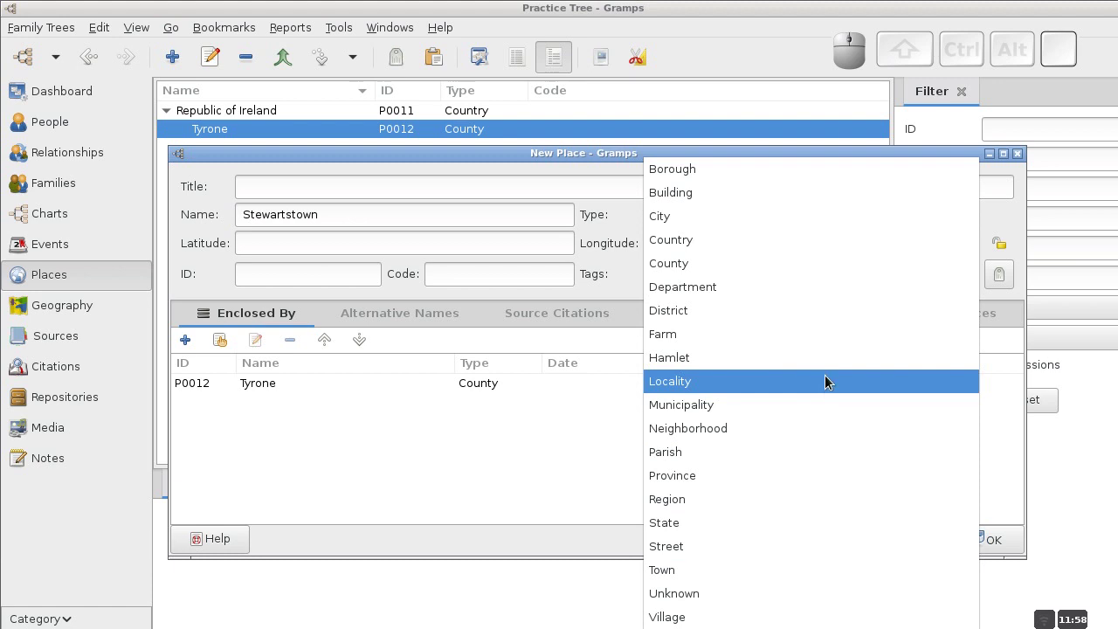
pyautogui.click(1012, 206)
pyautogui.moveTo(722, 212); pyautogui.dragTo(609, 217)
pyautogui.write('C')
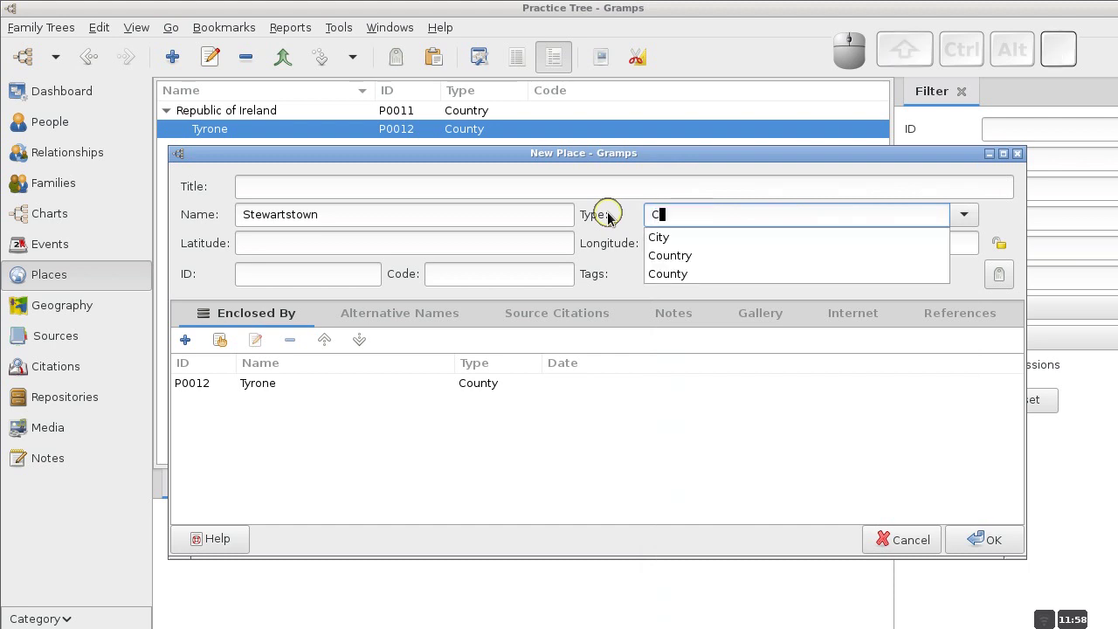
pyautogui.write('ensus ')
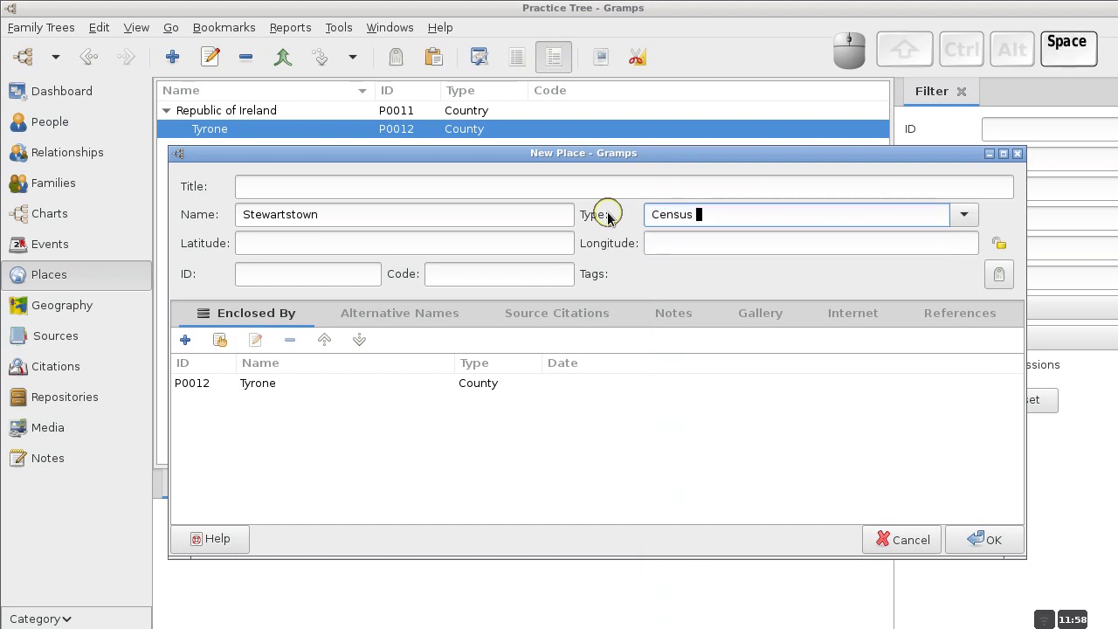
pyautogui.write('Desig')
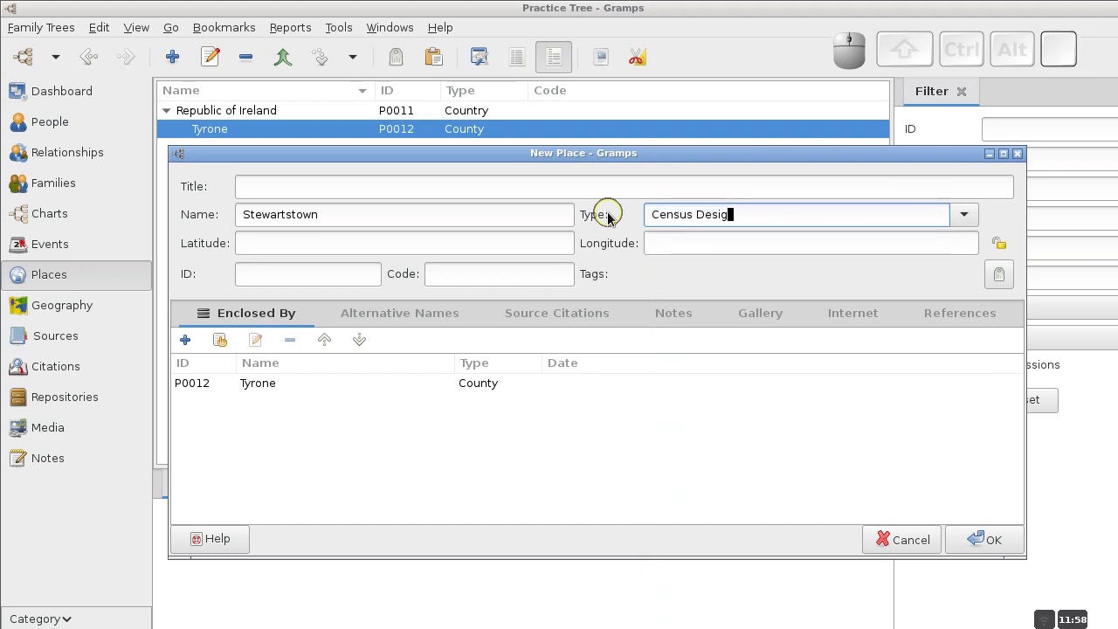
pyautogui.click(964, 216)
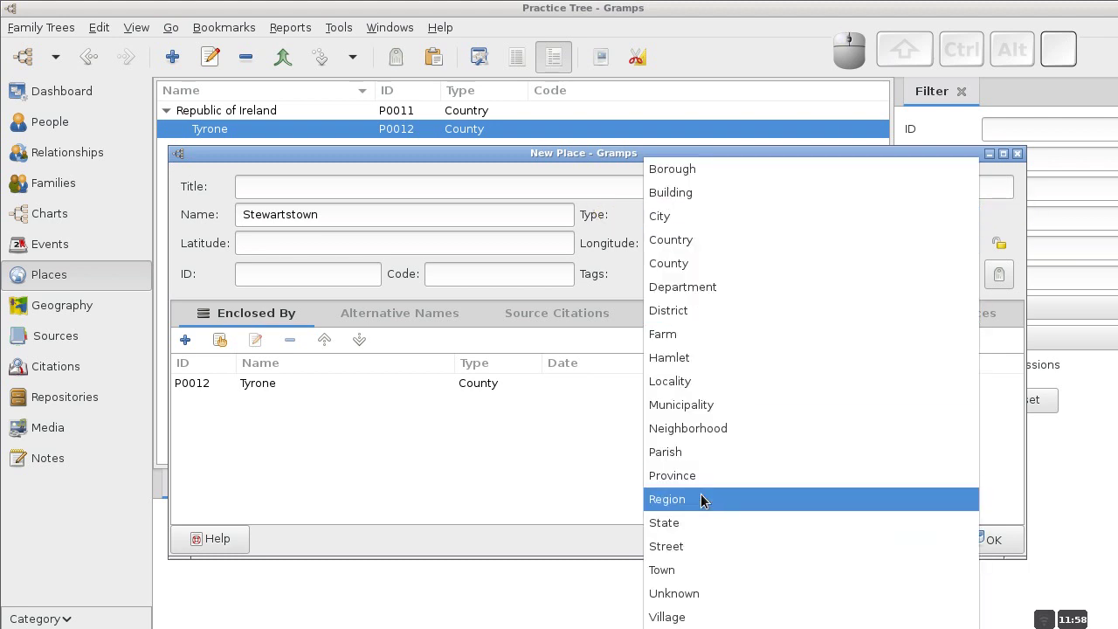
pyautogui.click(677, 573)
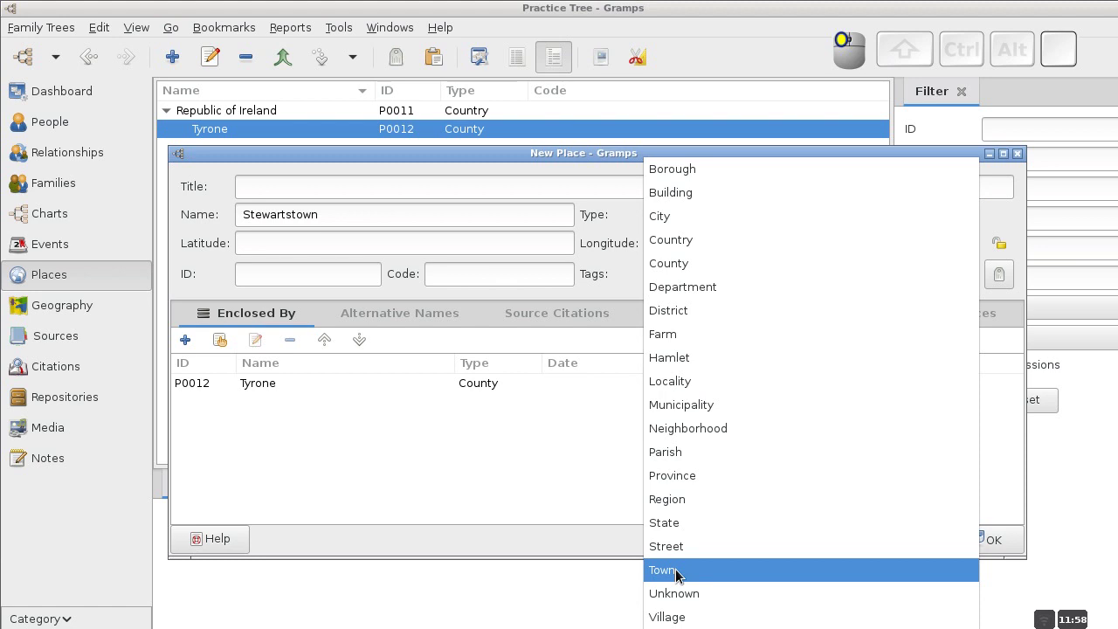
# Title the place 'Stewartstown, Tyrone, Republic of Ireland' and save it.
pyautogui.click(313, 192)
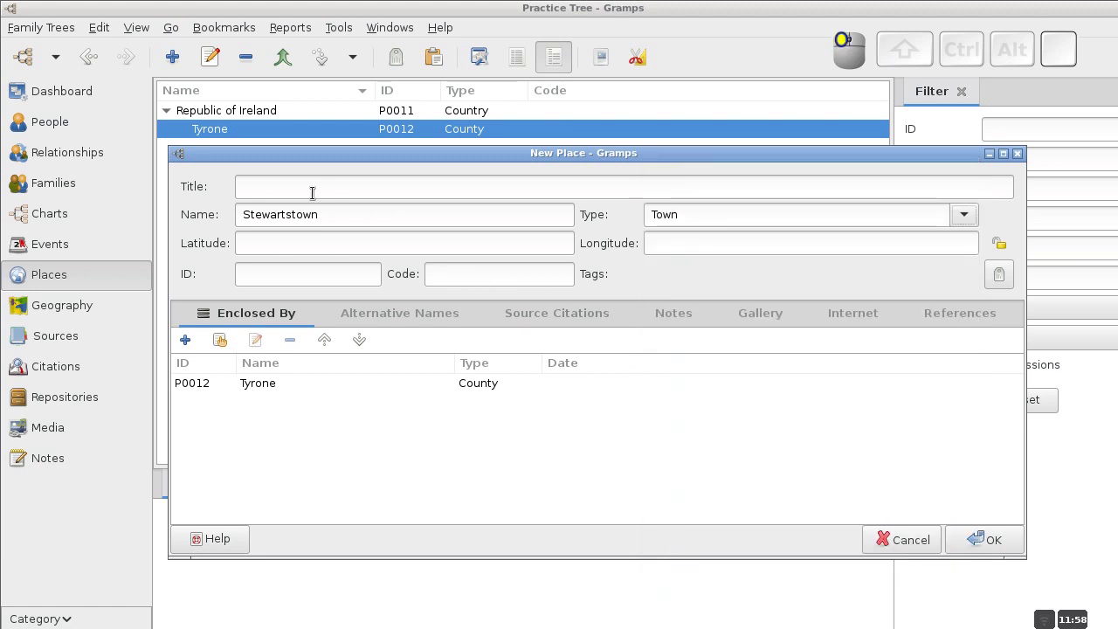
pyautogui.write('Stewartstown')
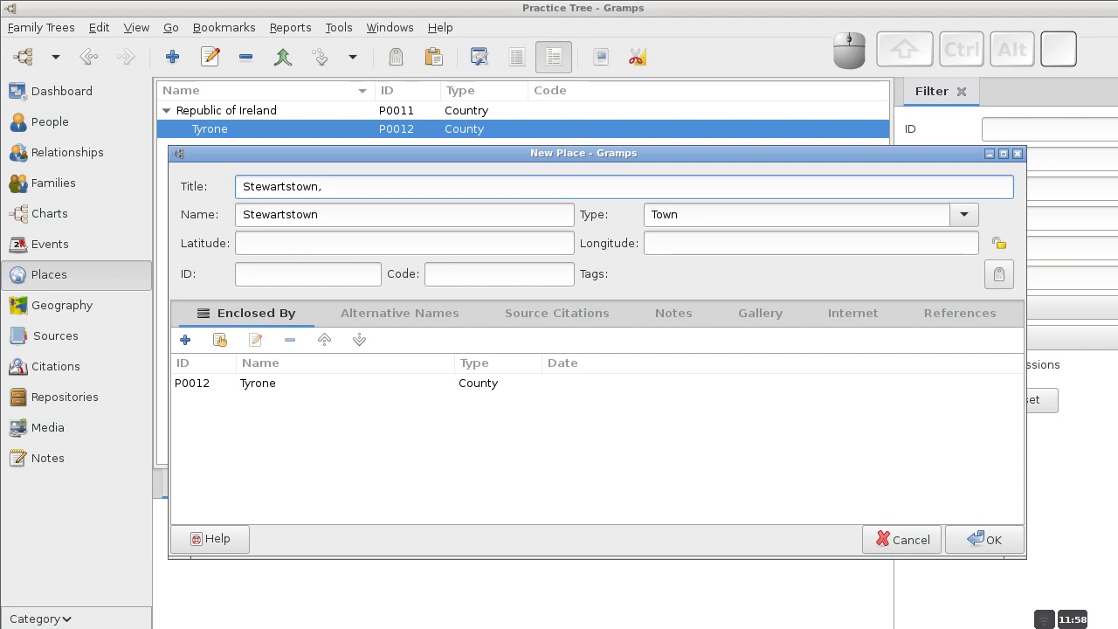
pyautogui.write(', Tyr')
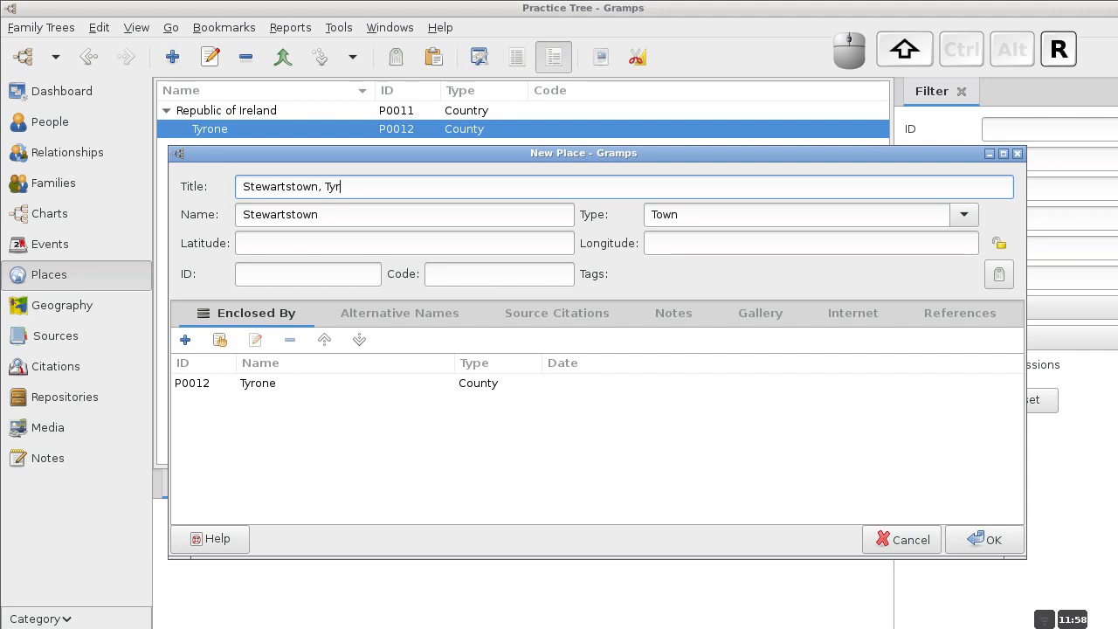
pyautogui.write('one, Republic')
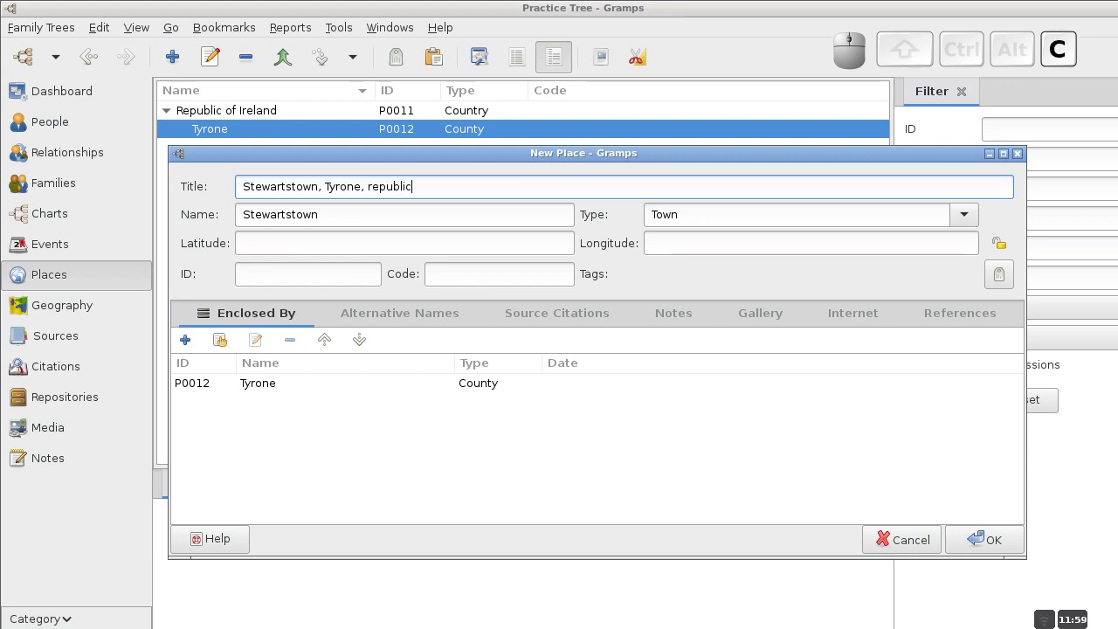
pyautogui.write(' of Ireland')
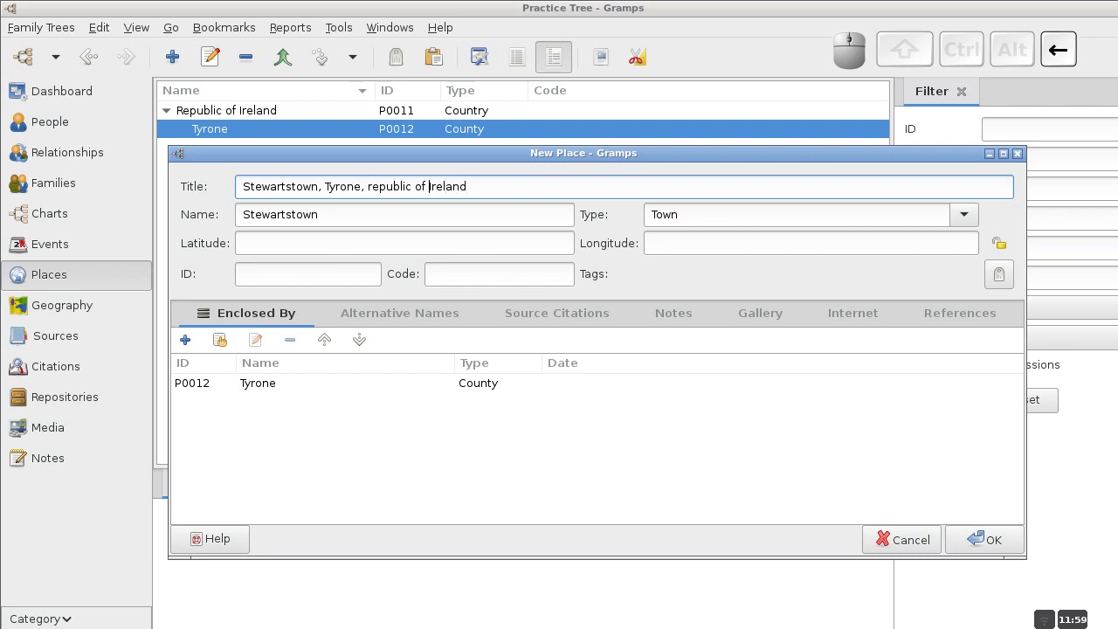
pyautogui.press('BackSpace')
pyautogui.write('R')
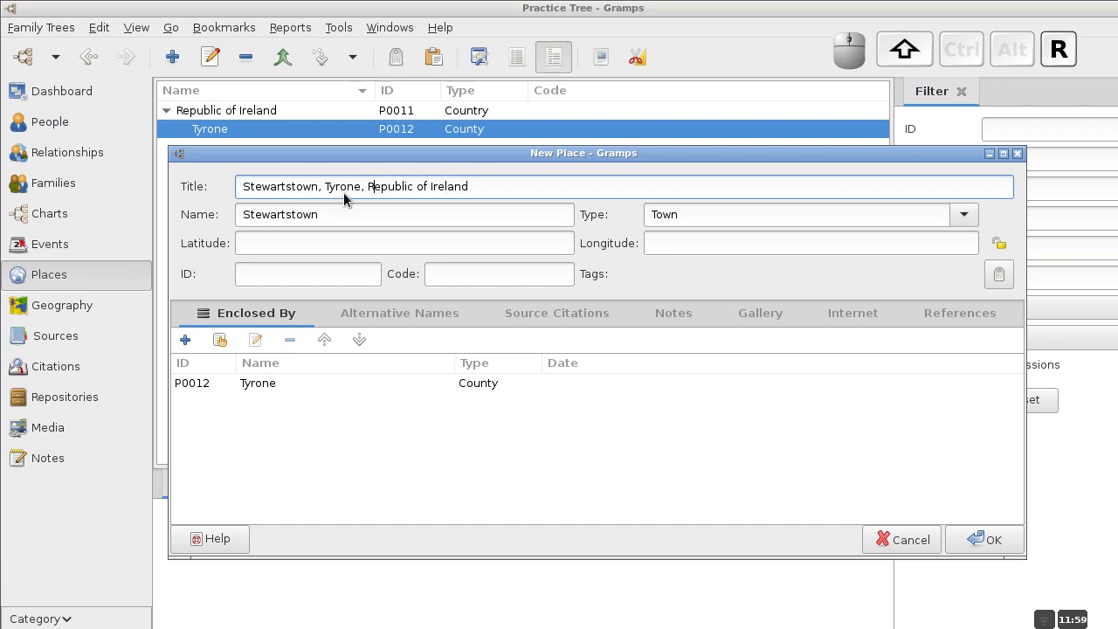
pyautogui.click(974, 539)
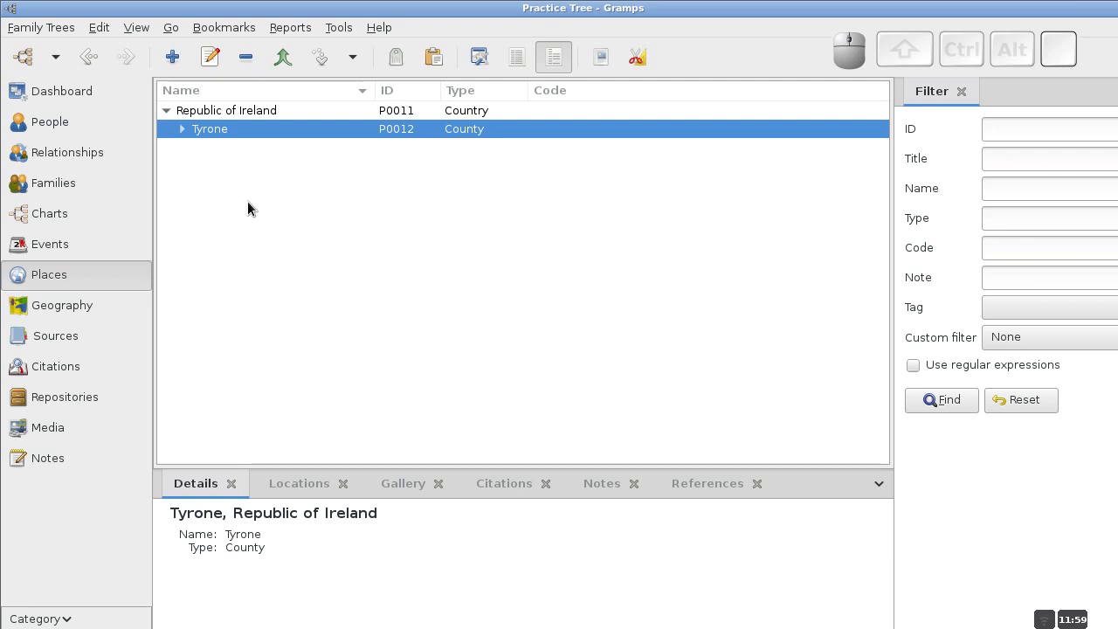
# Check Stewartstown under Tyrone, then show the People list.
pyautogui.click(182, 128)
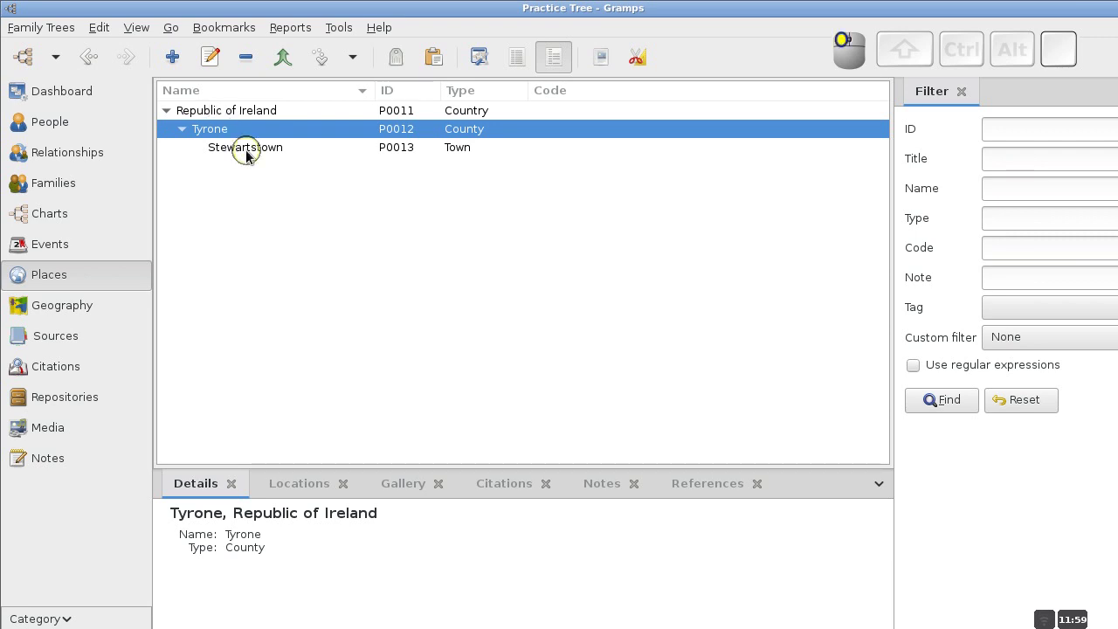
pyautogui.click(246, 148)
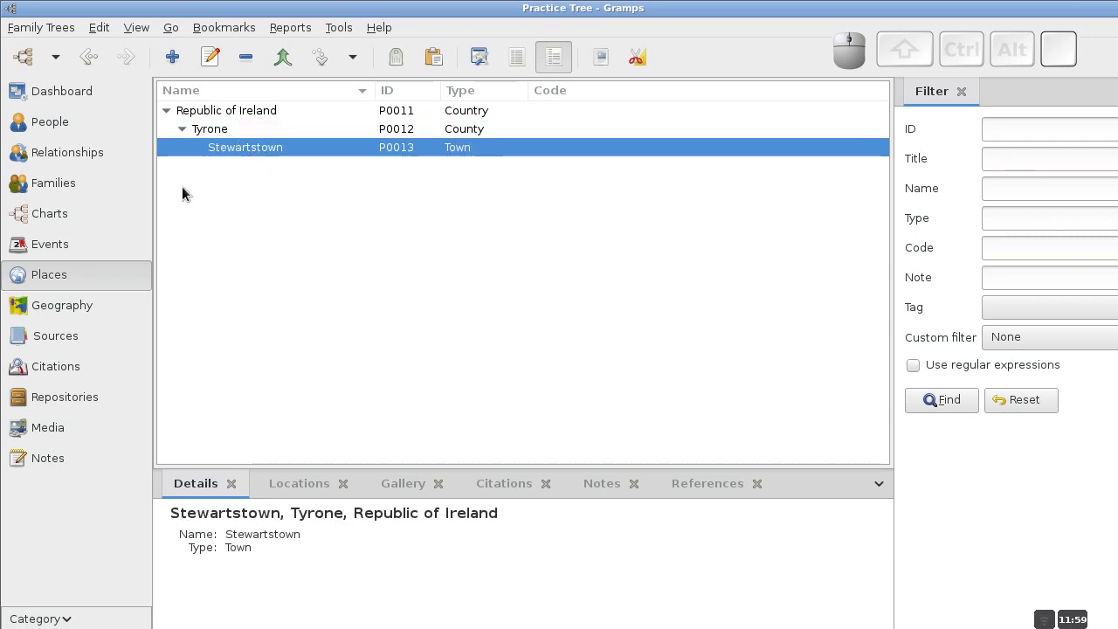
pyautogui.click(61, 131)
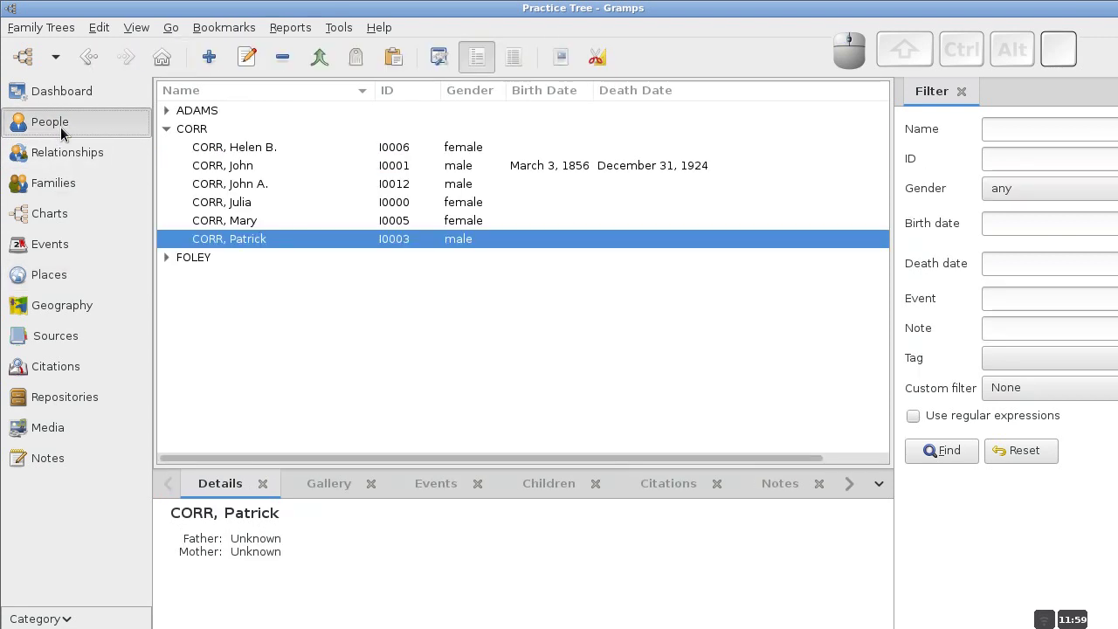
# Edit John Corr, born March 3, 1856, and open his Birth event.
pyautogui.click(218, 170)
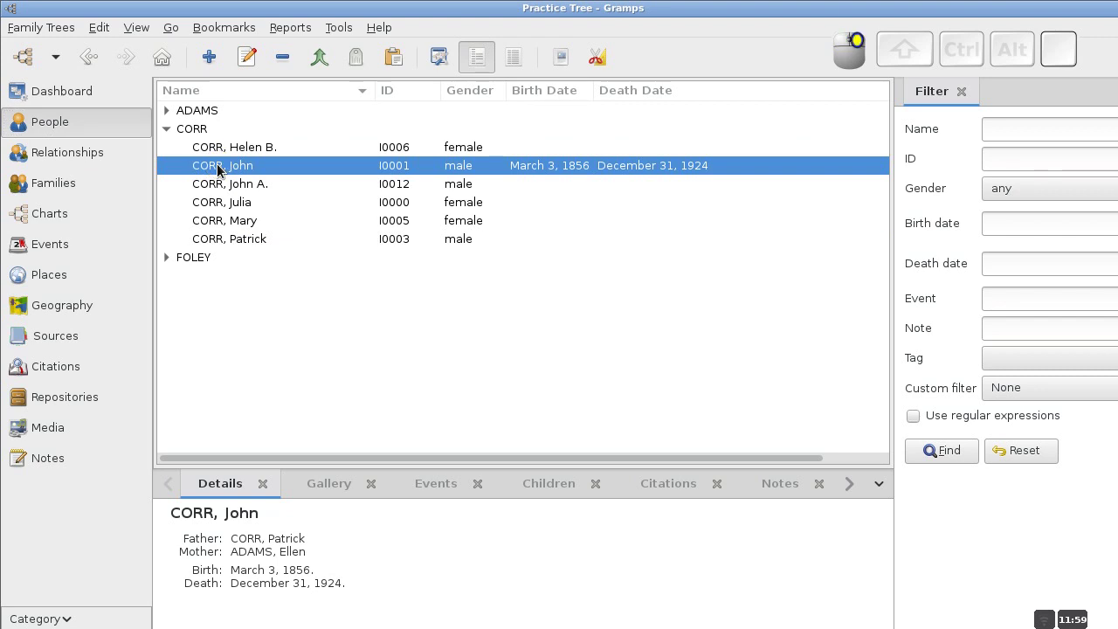
pyautogui.rightClick(219, 171)
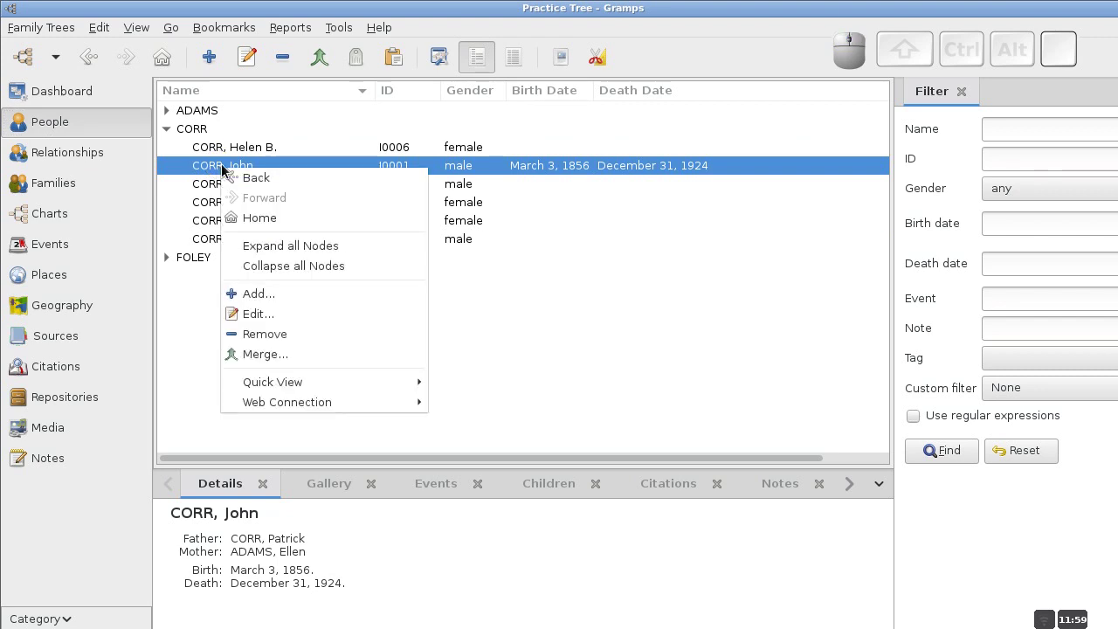
pyautogui.click(262, 313)
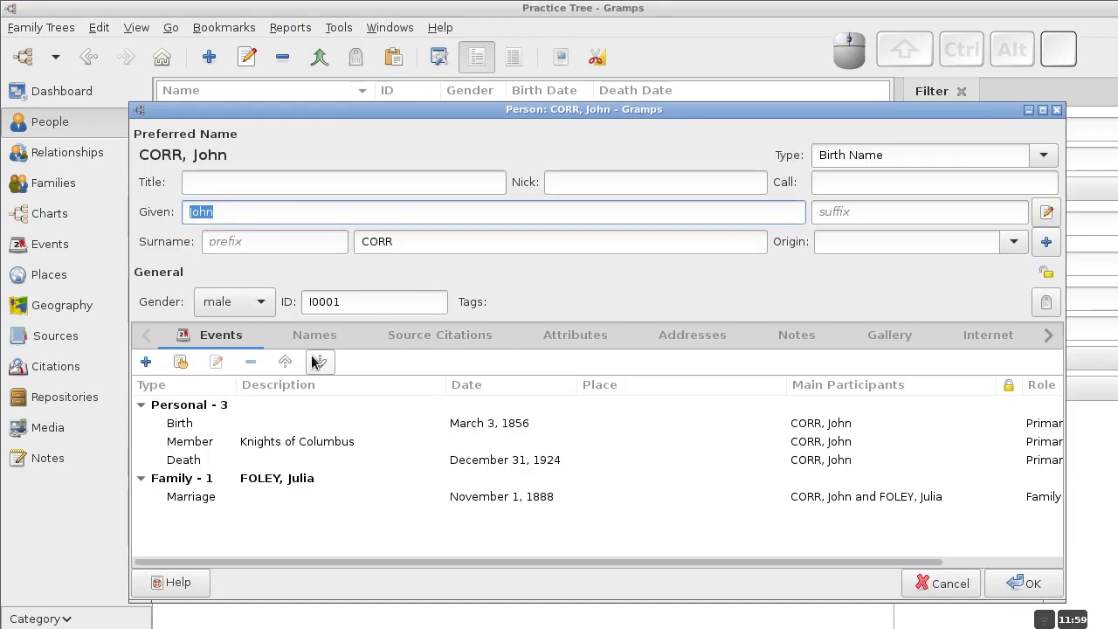
pyautogui.click(199, 426)
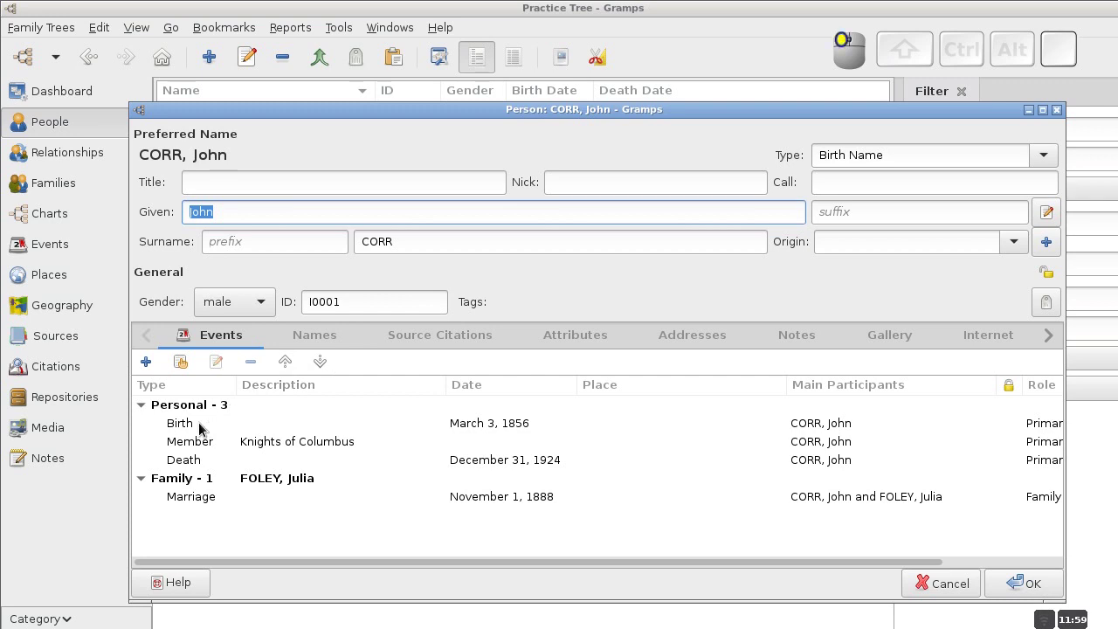
pyautogui.rightClick(292, 423)
pyautogui.click(327, 476)
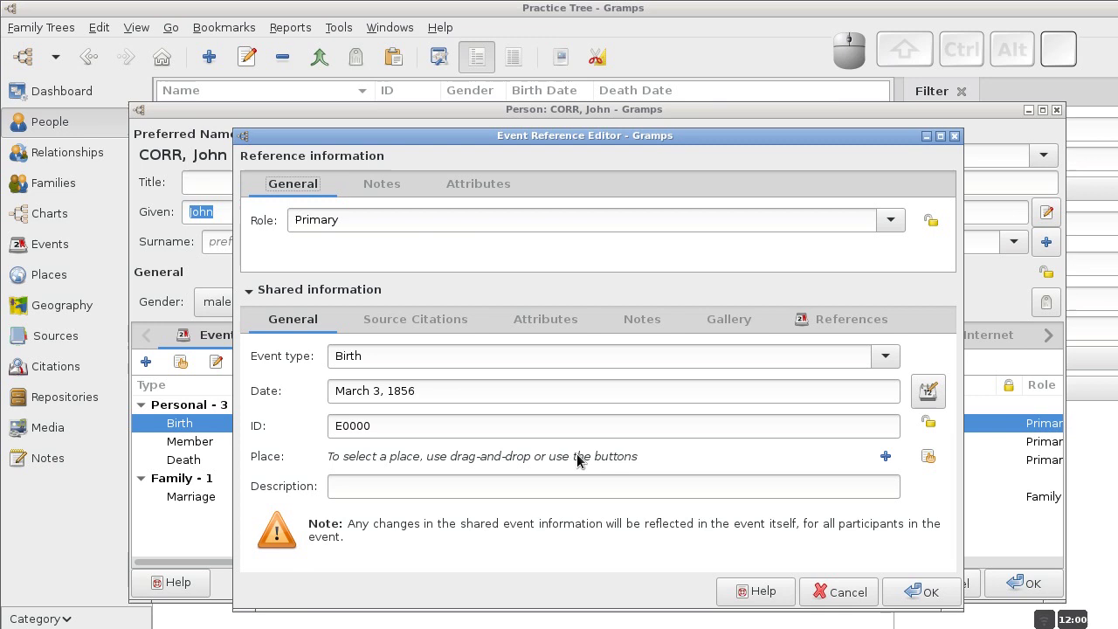
# Pick existing place Stewartstown, Tyrone, Republic of Ireland for the birth and save the event.
pyautogui.click(931, 460)
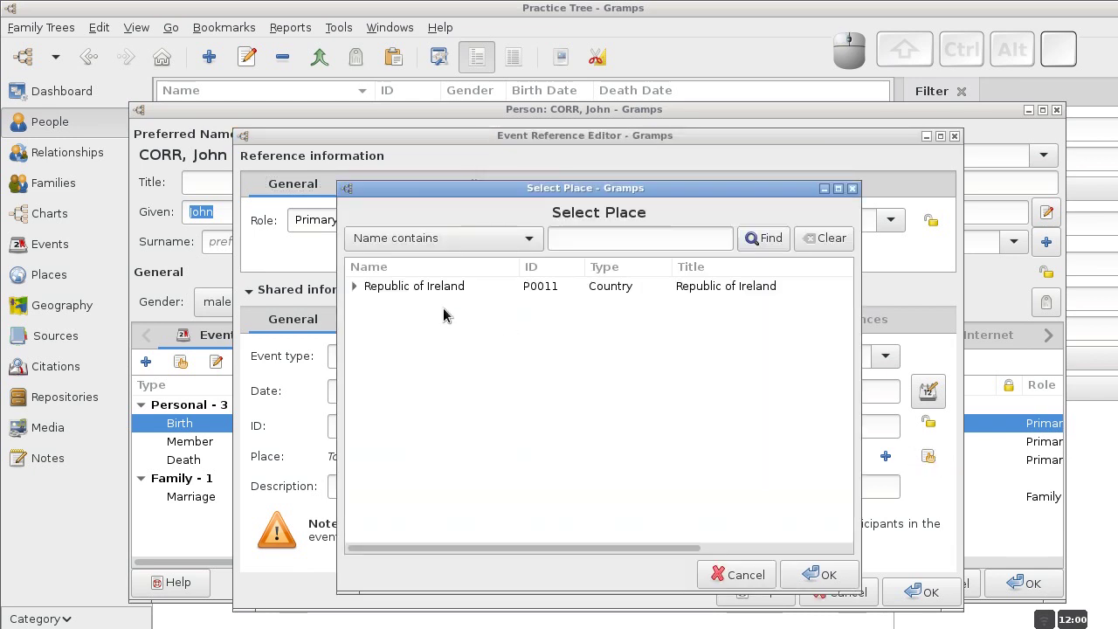
pyautogui.click(354, 287)
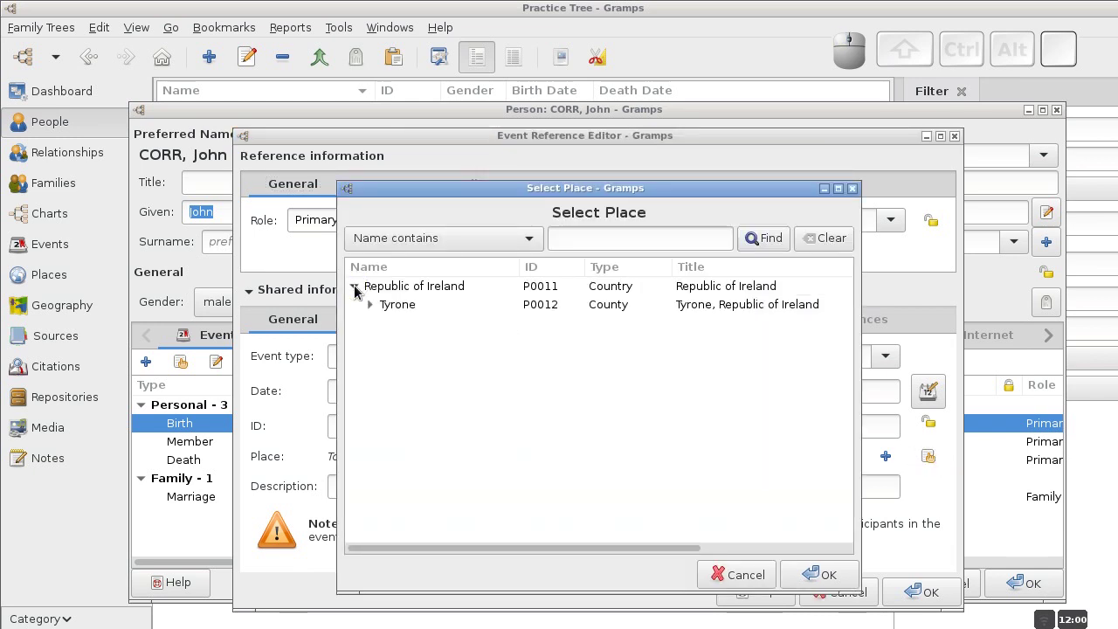
pyautogui.click(370, 305)
pyautogui.click(417, 325)
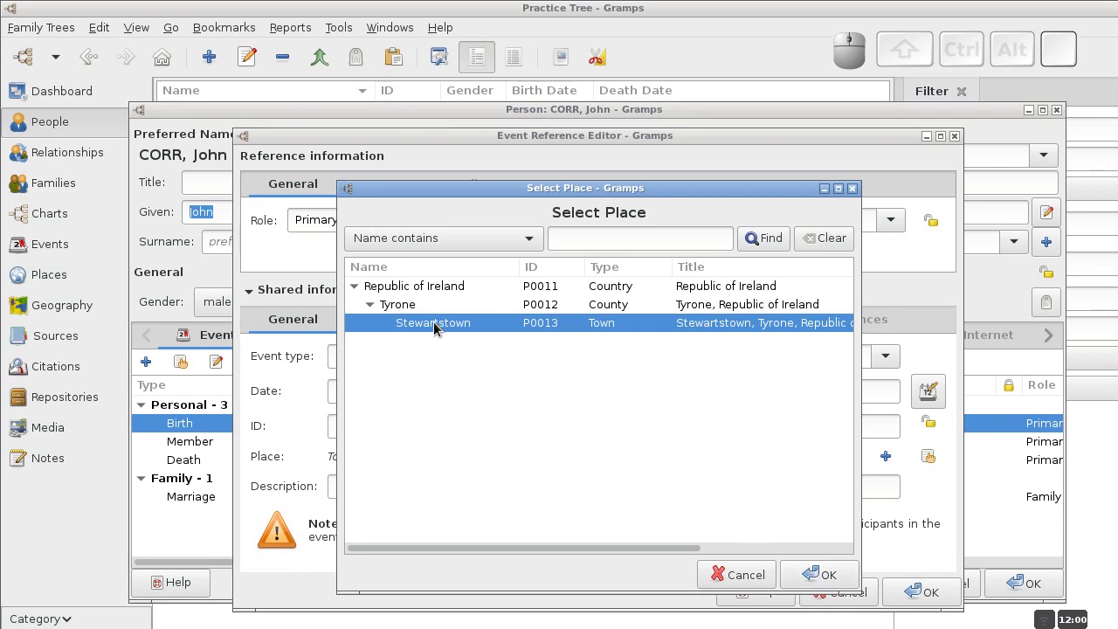
pyautogui.click(412, 306)
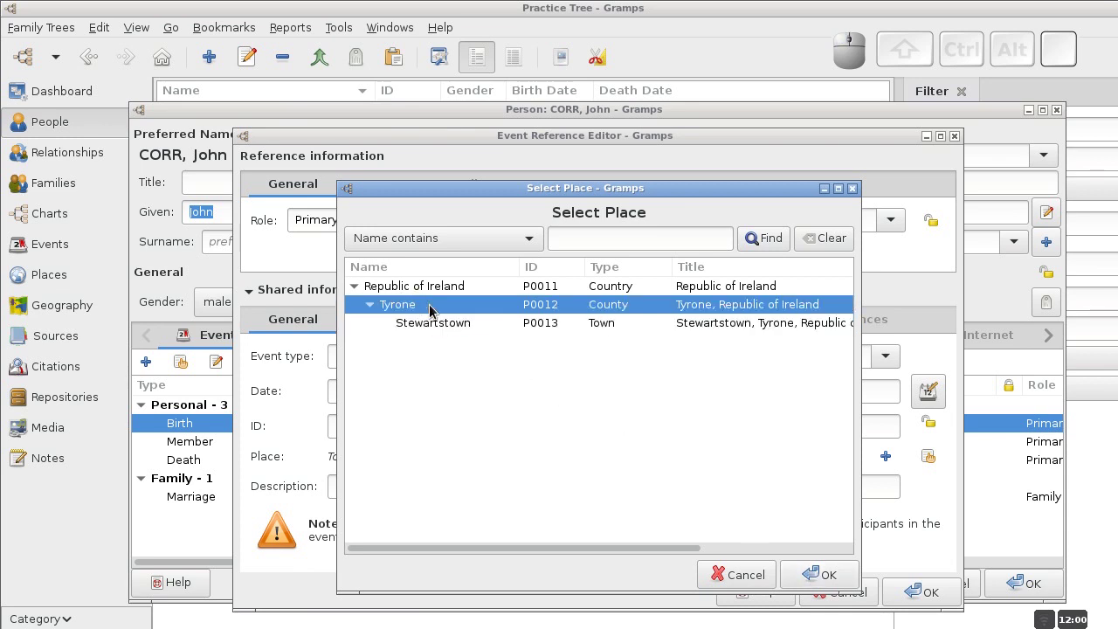
pyautogui.click(414, 290)
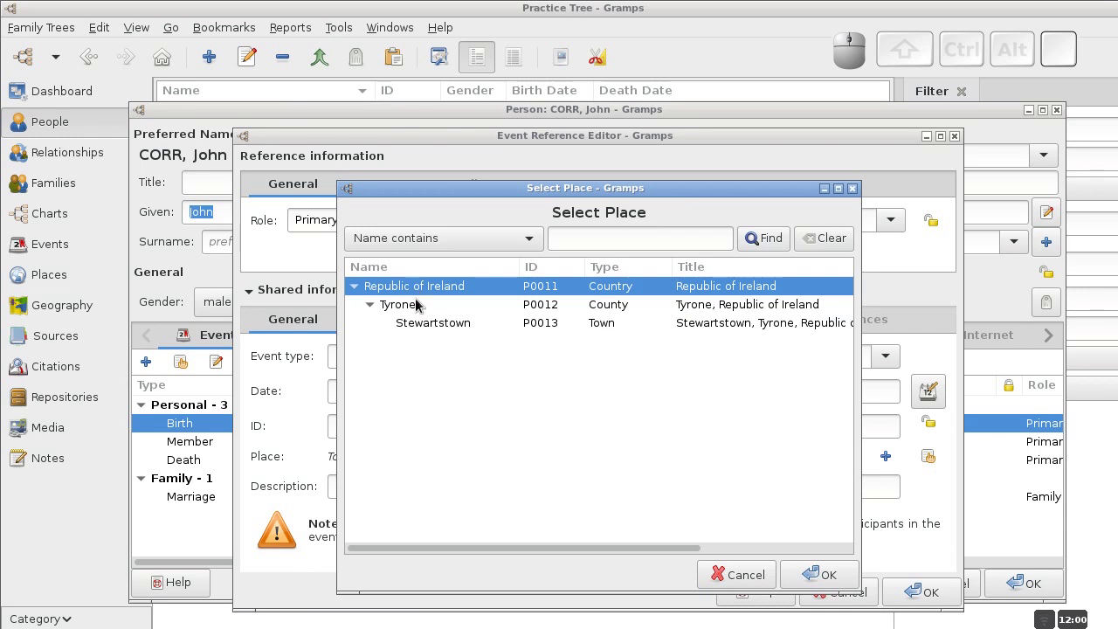
pyautogui.click(416, 304)
pyautogui.click(442, 323)
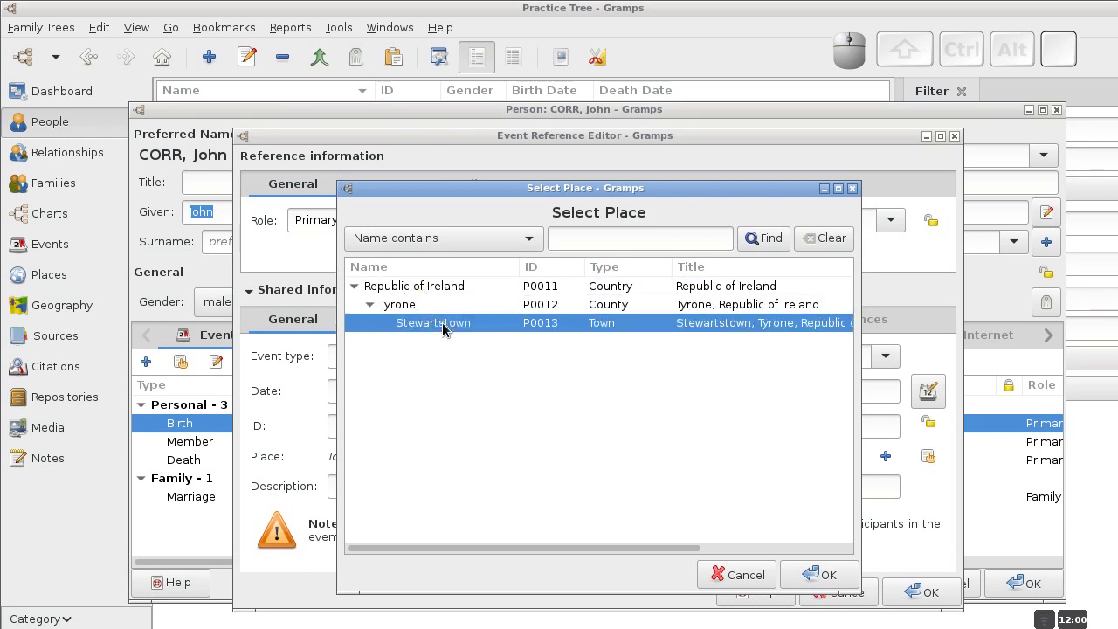
pyautogui.click(810, 571)
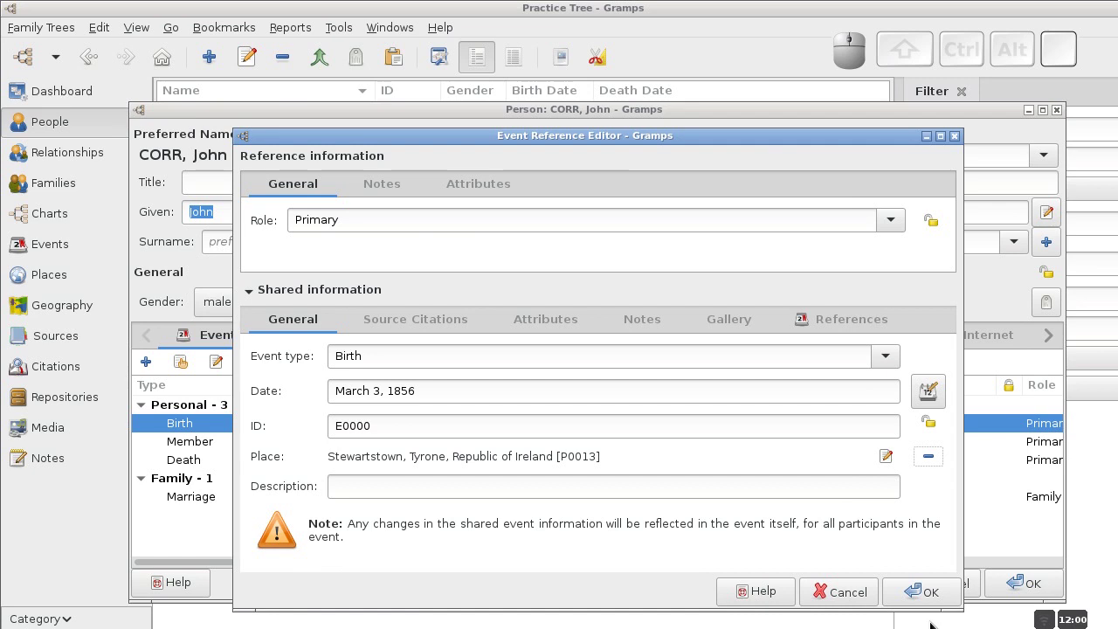
pyautogui.click(929, 591)
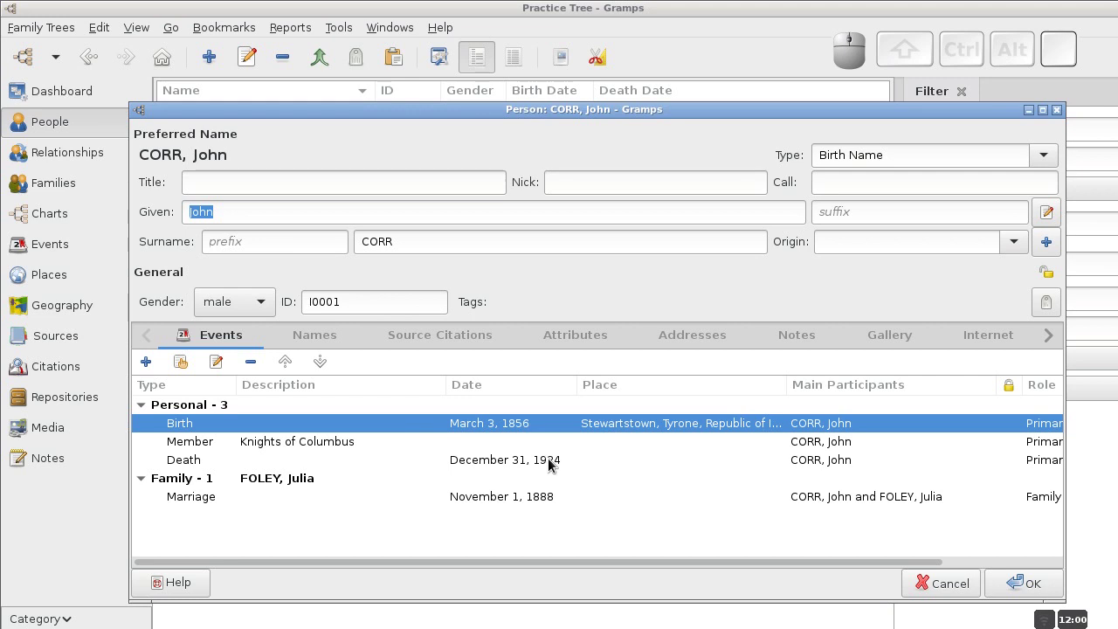
pyautogui.click(343, 463)
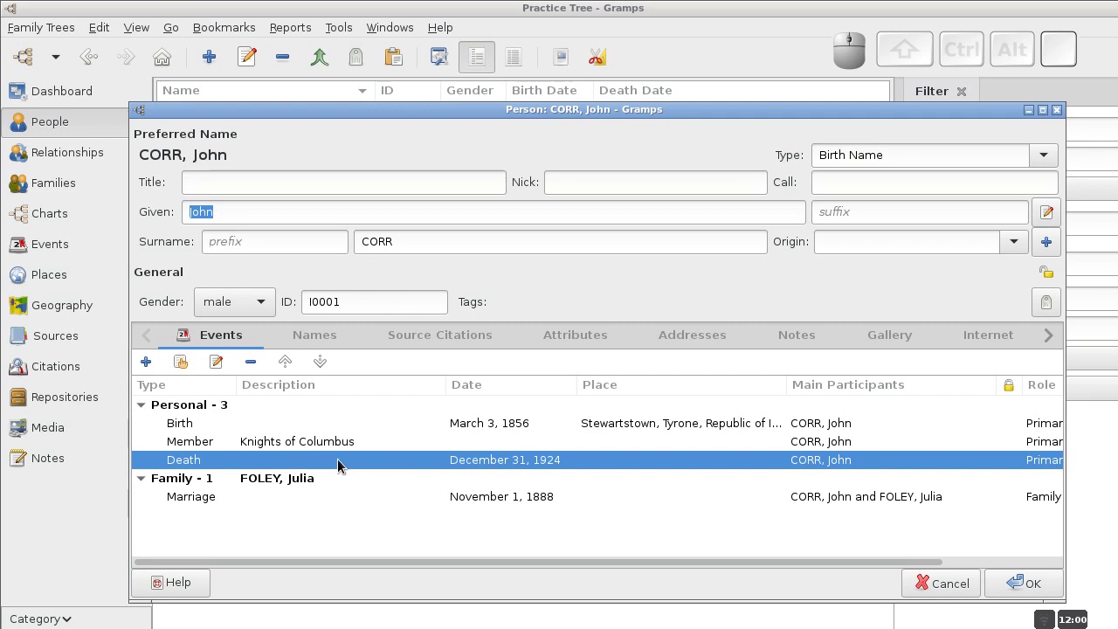
pyautogui.rightClick(338, 463)
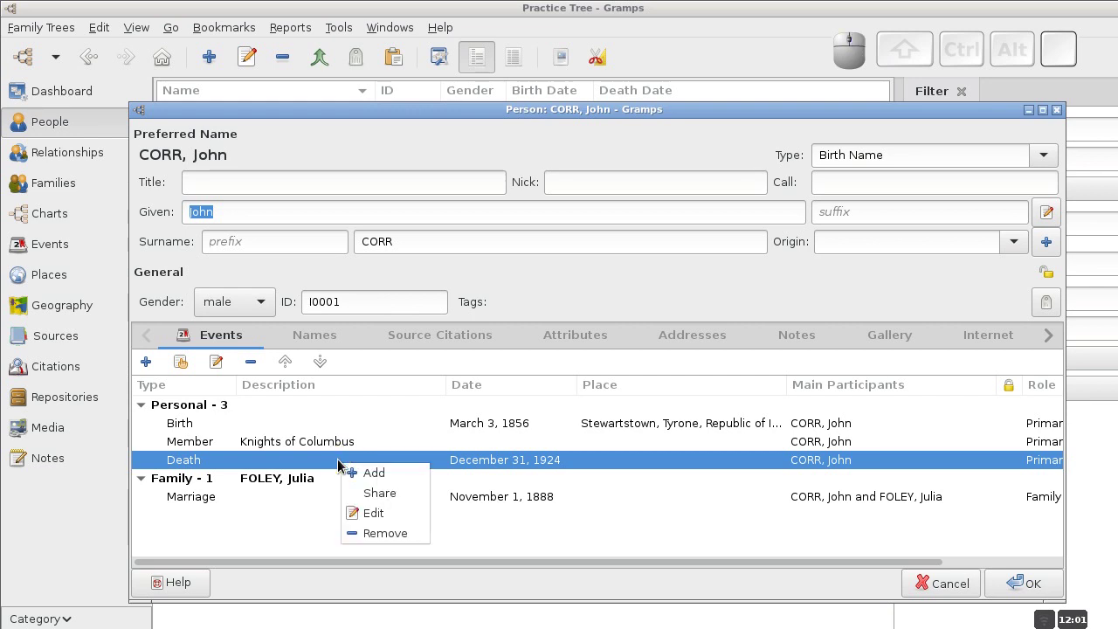
pyautogui.click(376, 520)
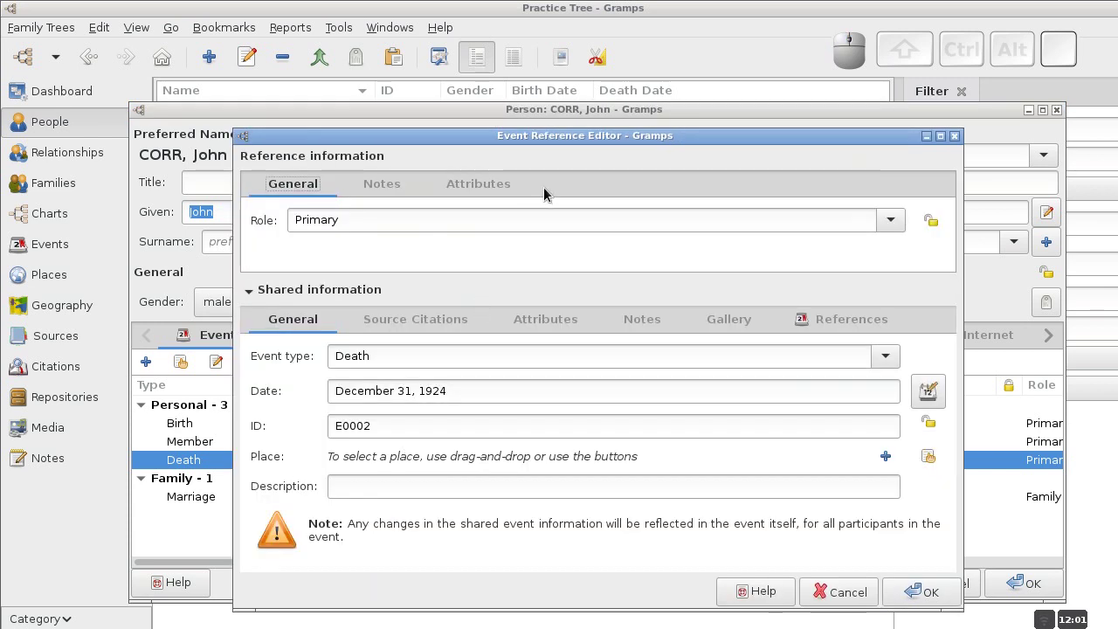
pyautogui.moveTo(548, 135); pyautogui.dragTo(523, 94)
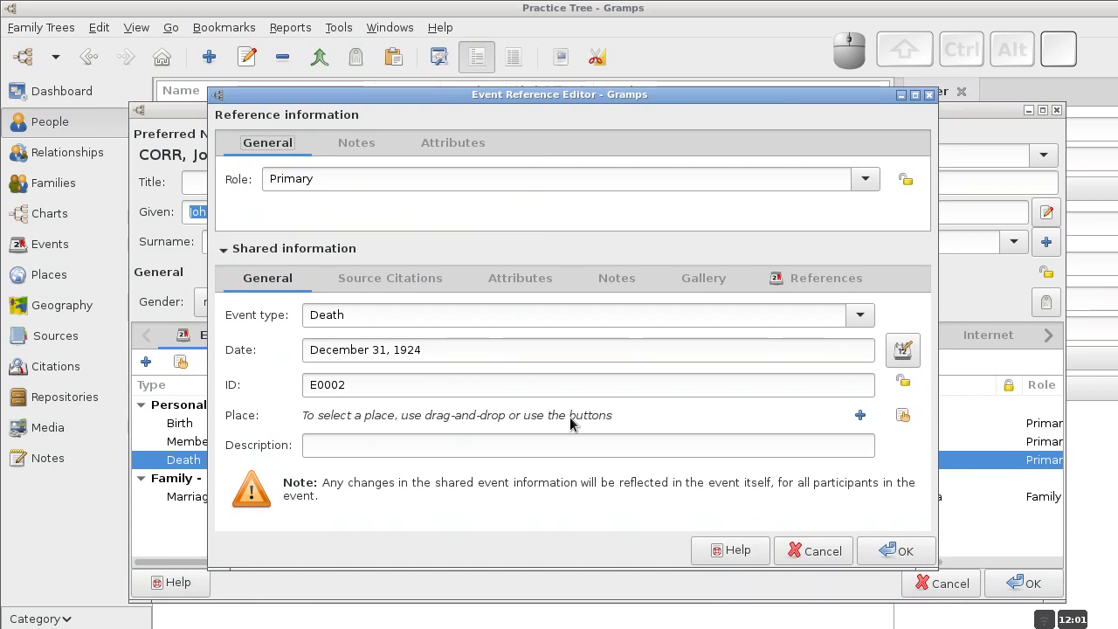
# Create place Philadelphia, type City, titled 'Philadelphia, Pennsylvania', and begin its enclosing place.
pyautogui.click(861, 416)
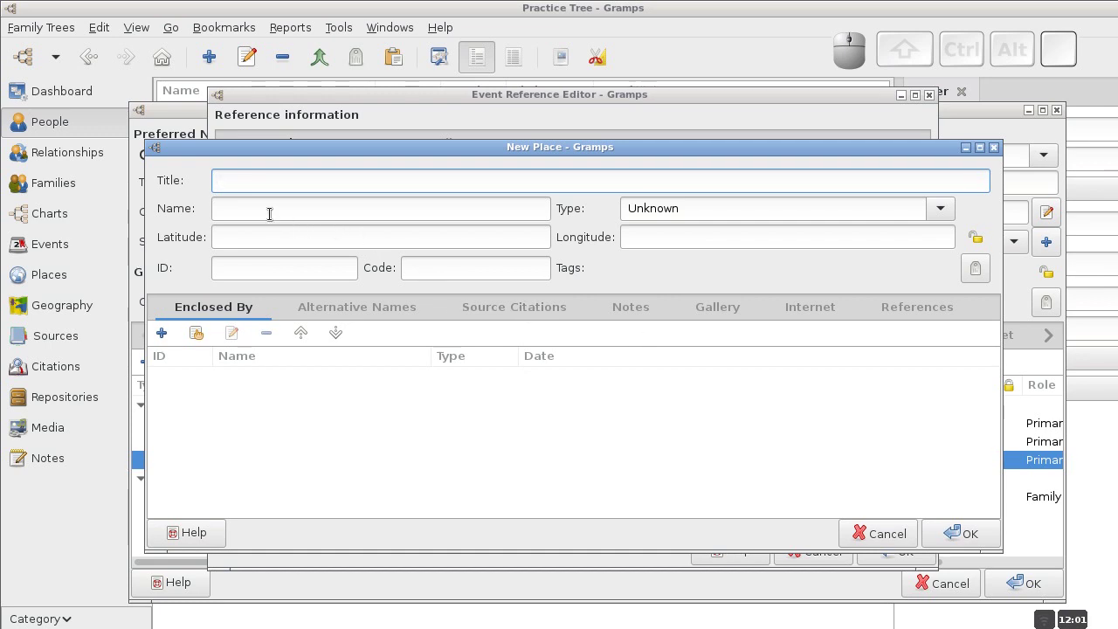
pyautogui.click(323, 212)
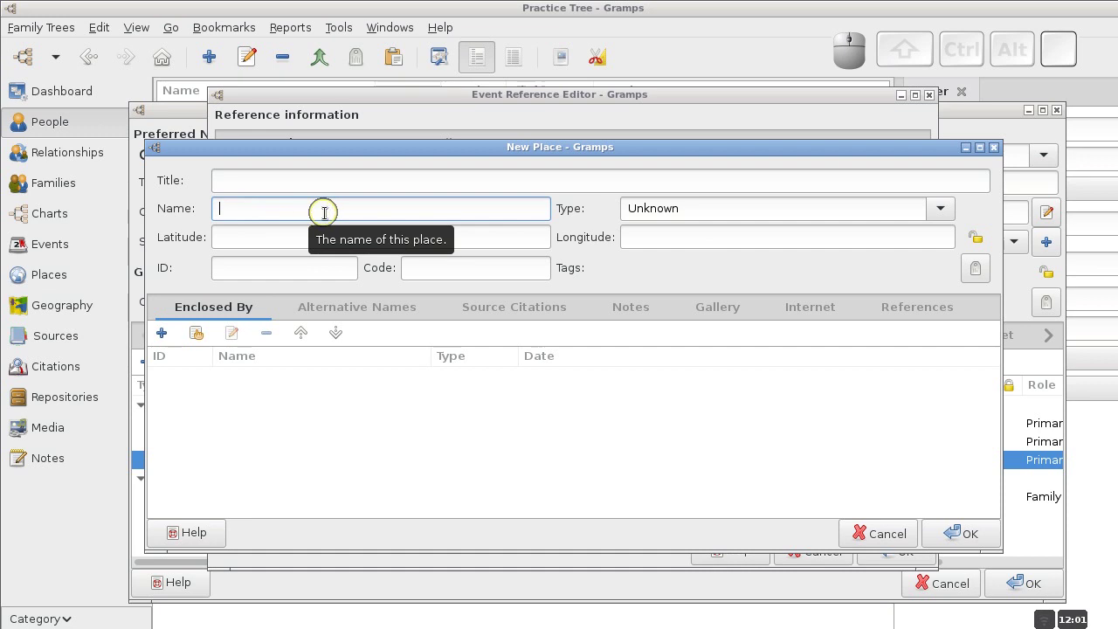
pyautogui.write('Philadelphia')
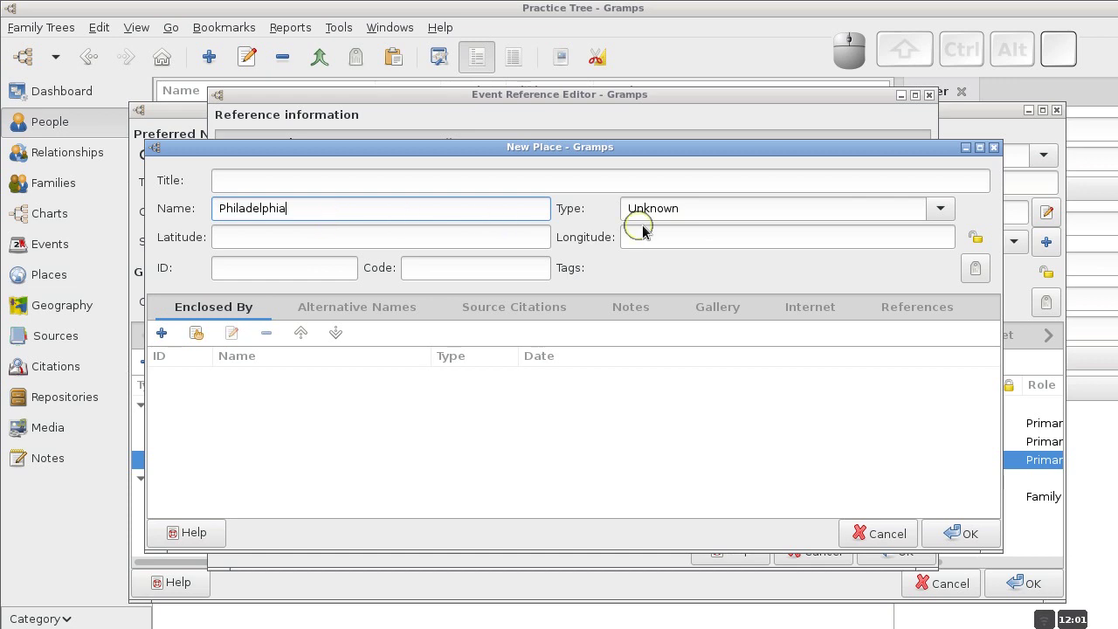
pyautogui.click(940, 214)
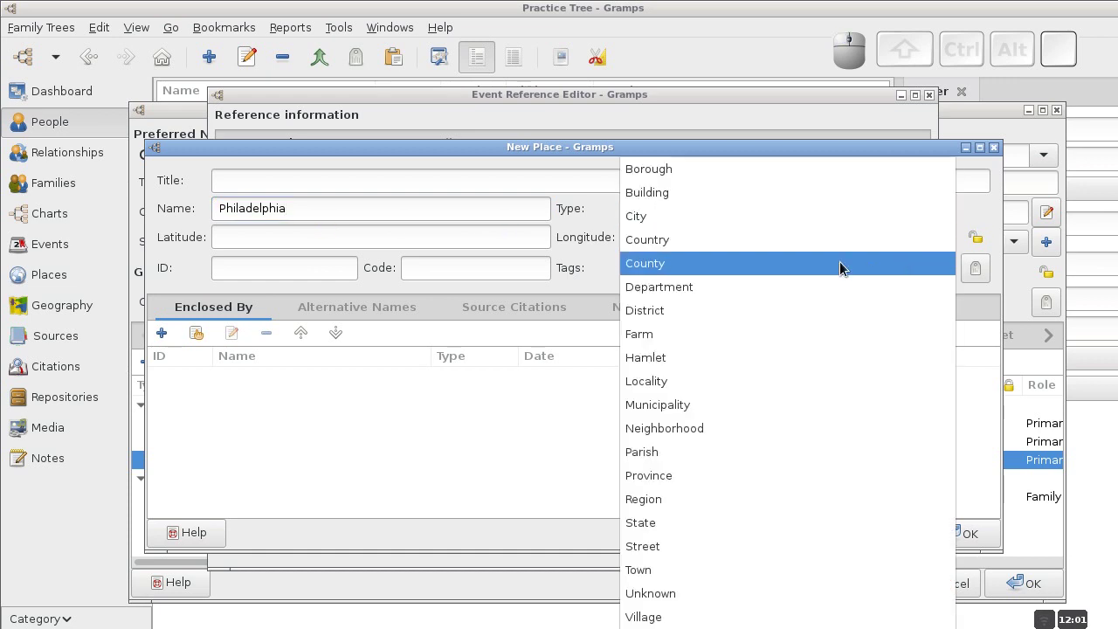
pyautogui.click(671, 225)
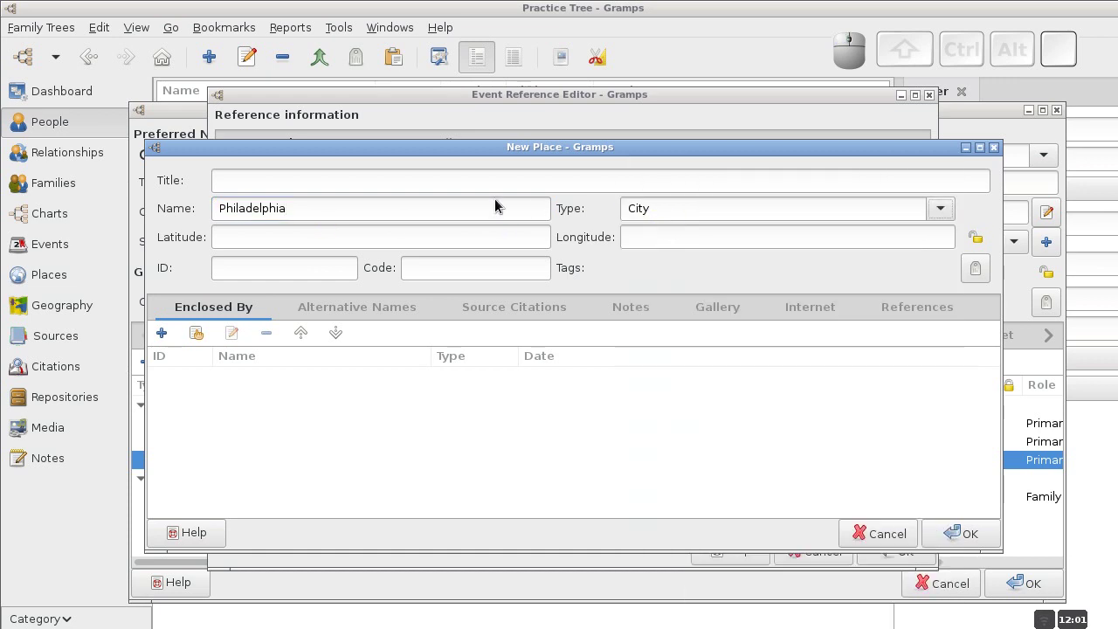
pyautogui.click(437, 183)
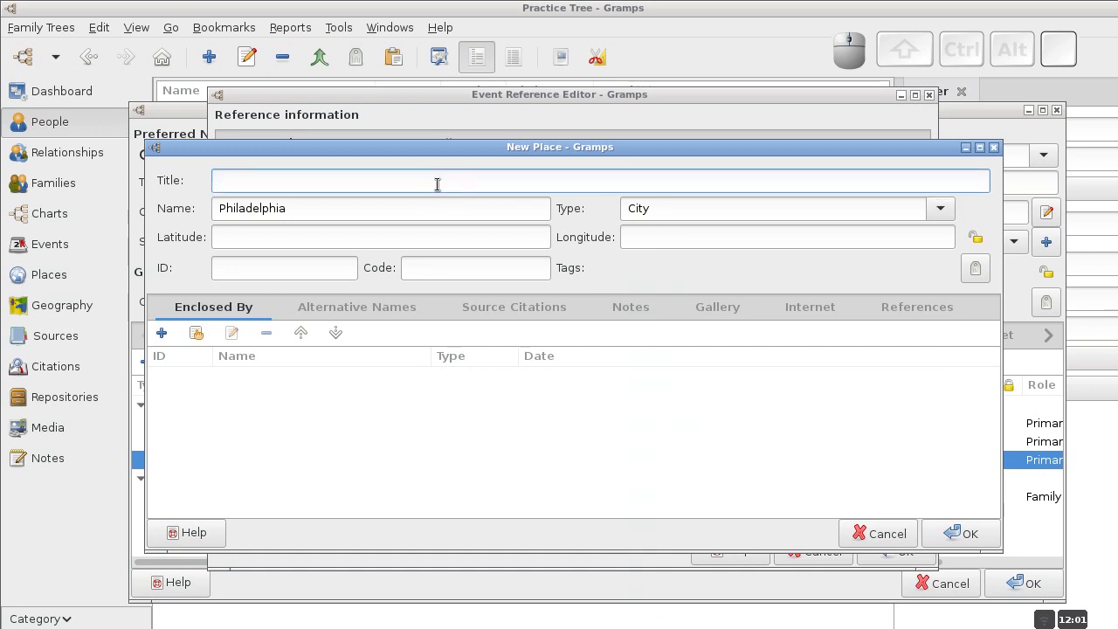
pyautogui.write('Philadelphia, ')
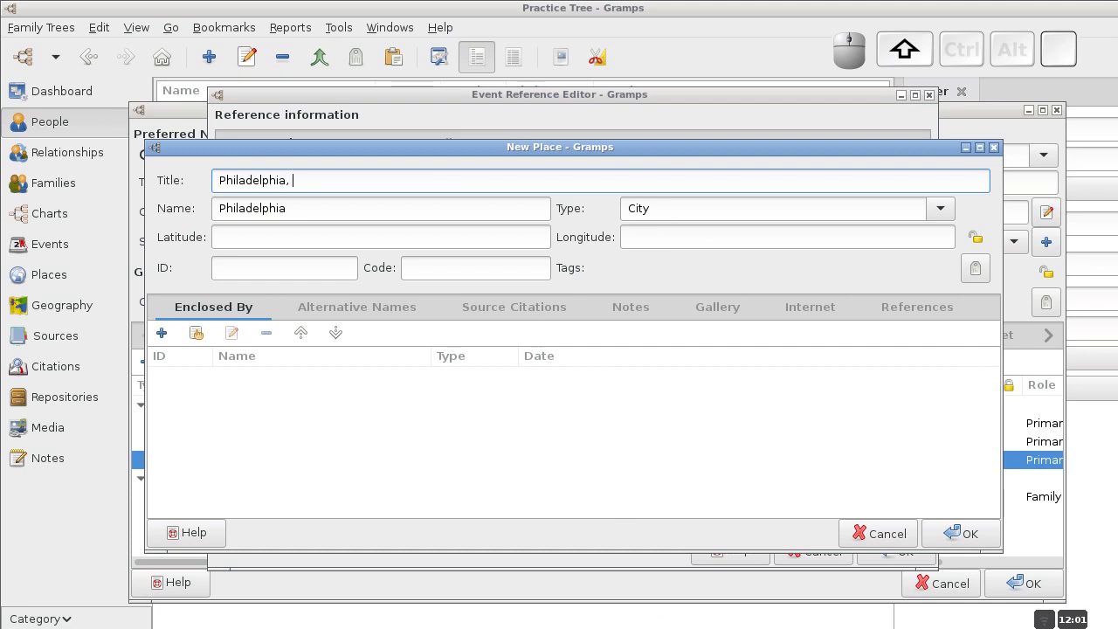
pyautogui.write('Pennsylvania')
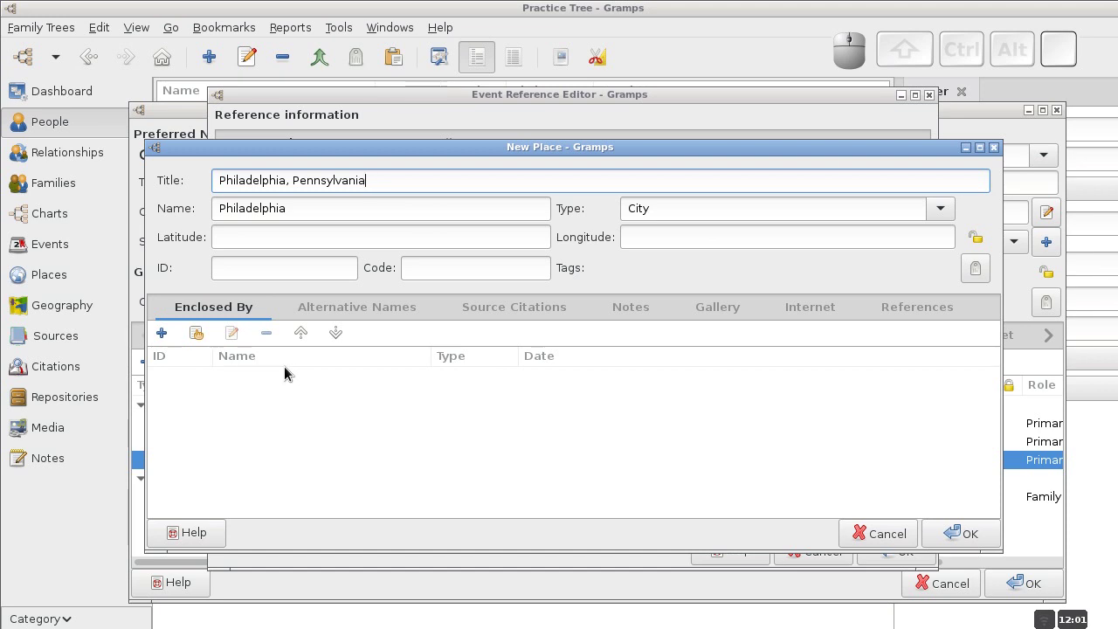
pyautogui.click(163, 338)
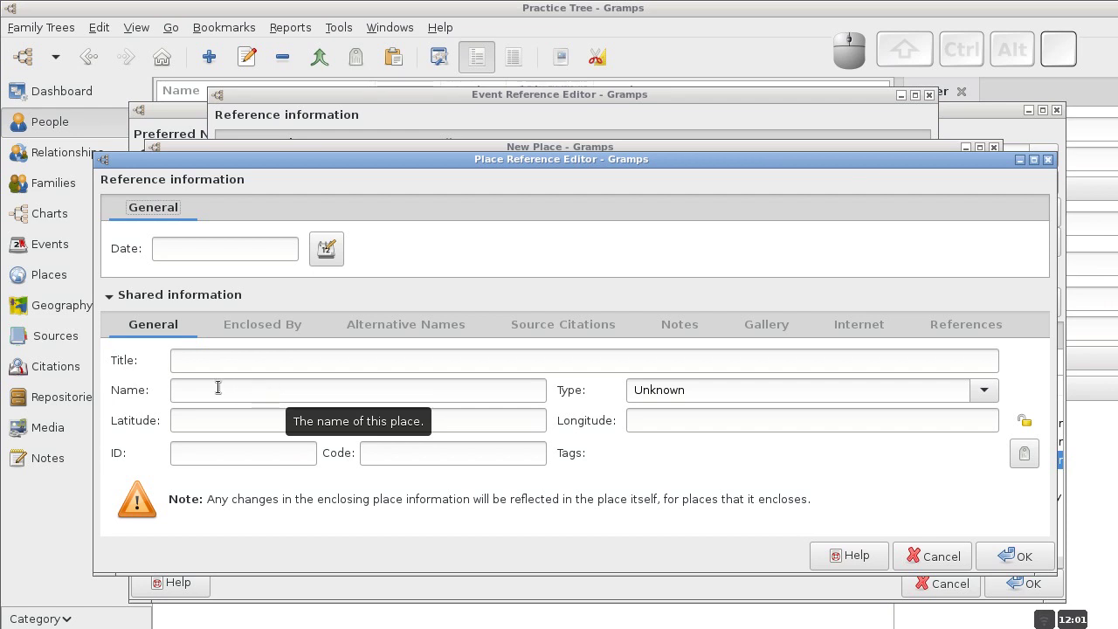
# Add enclosing place Pennsylvania, type State, titled 'Pensylvania, United States'.
pyautogui.click(208, 389)
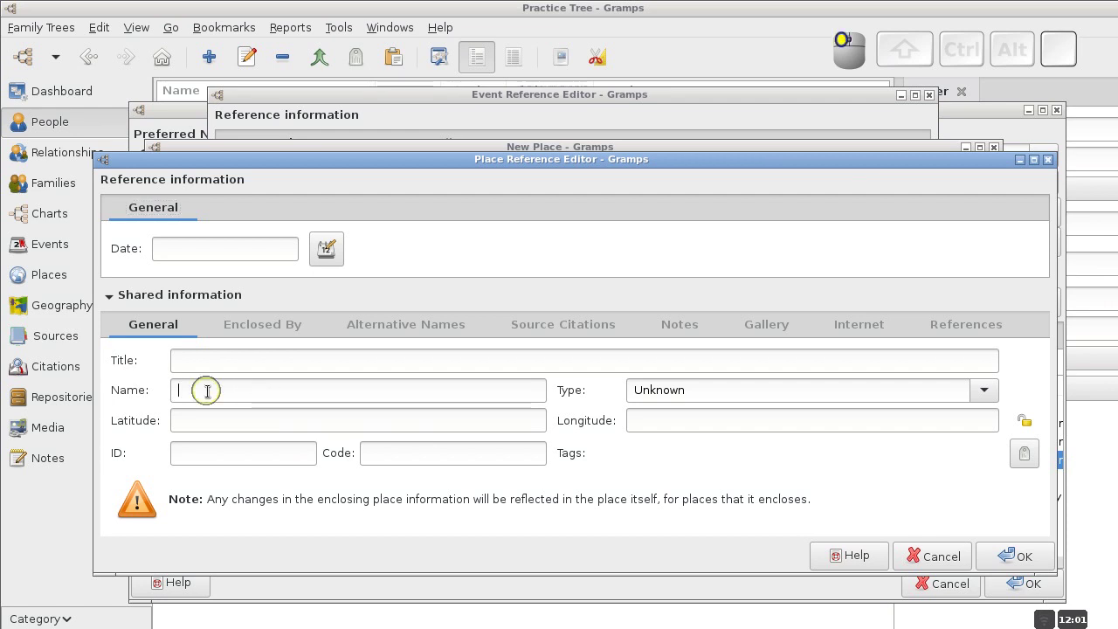
pyautogui.write('P')
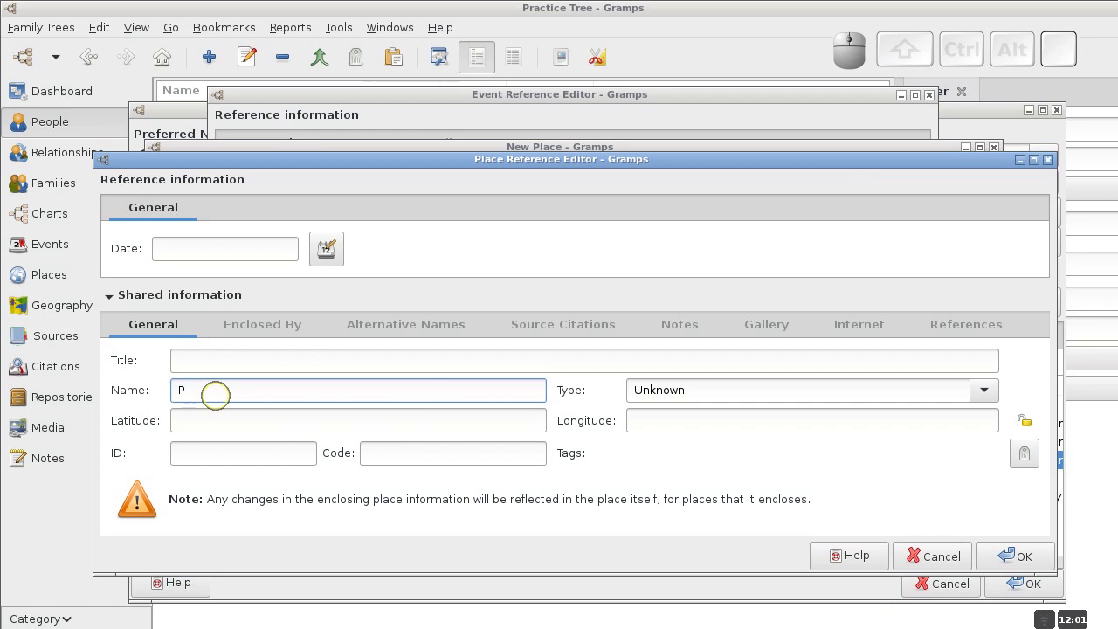
pyautogui.write('en')
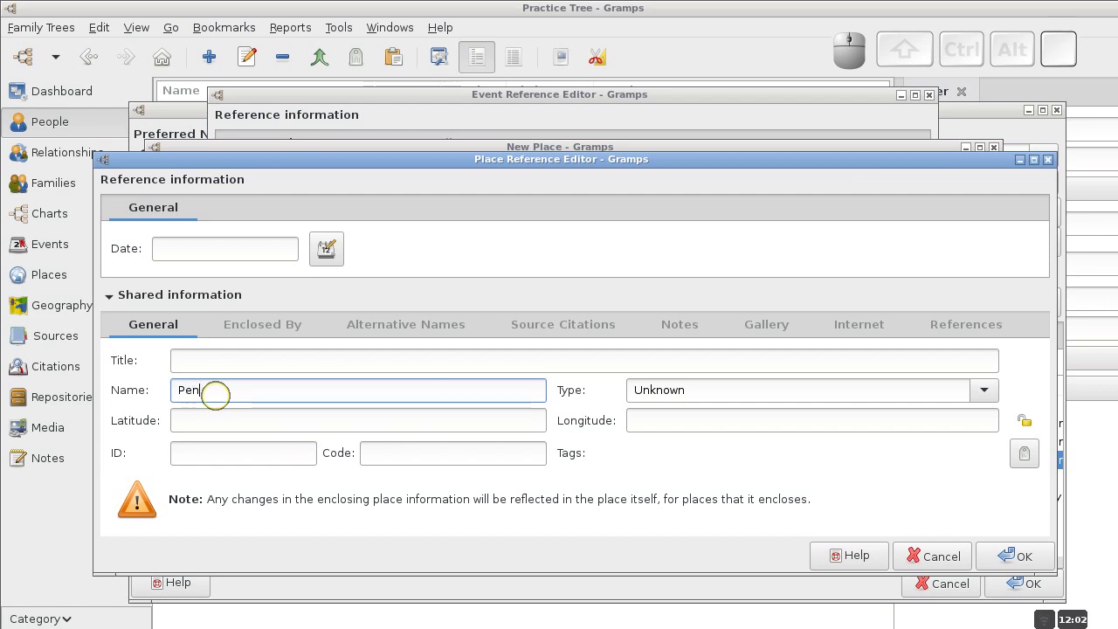
pyautogui.write('nsylvania')
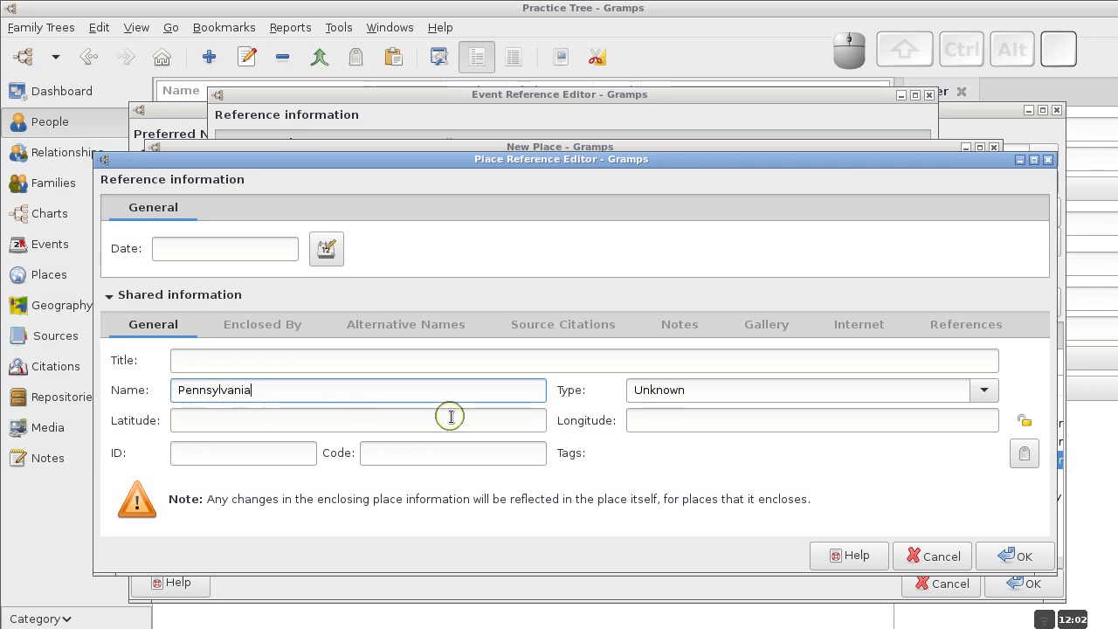
pyautogui.click(327, 362)
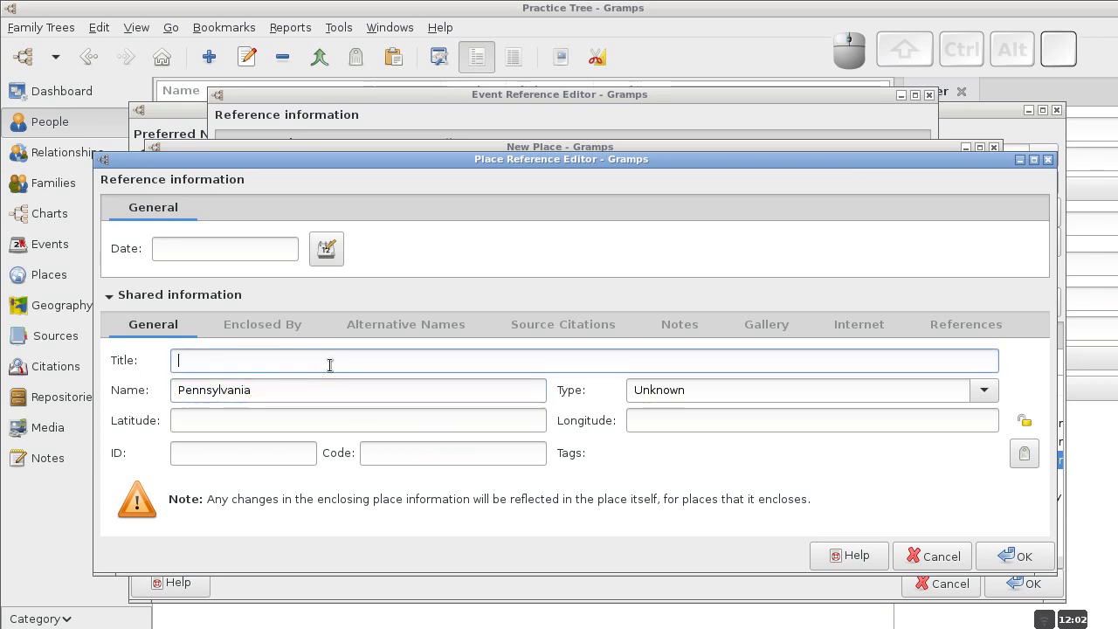
pyautogui.write('Pensylvania, U')
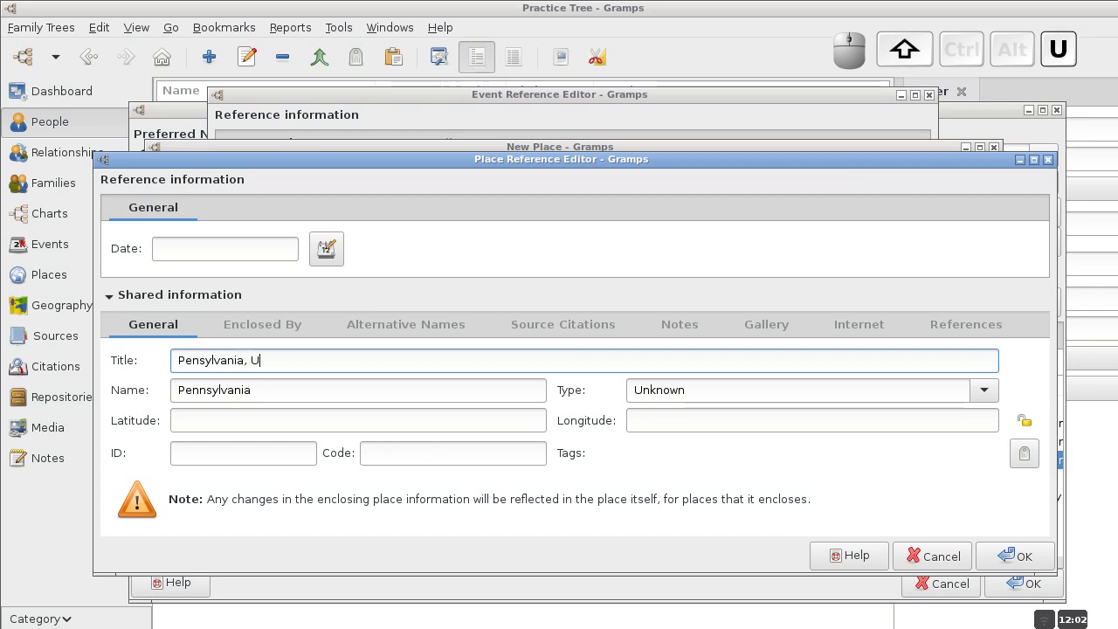
pyautogui.write('nited st')
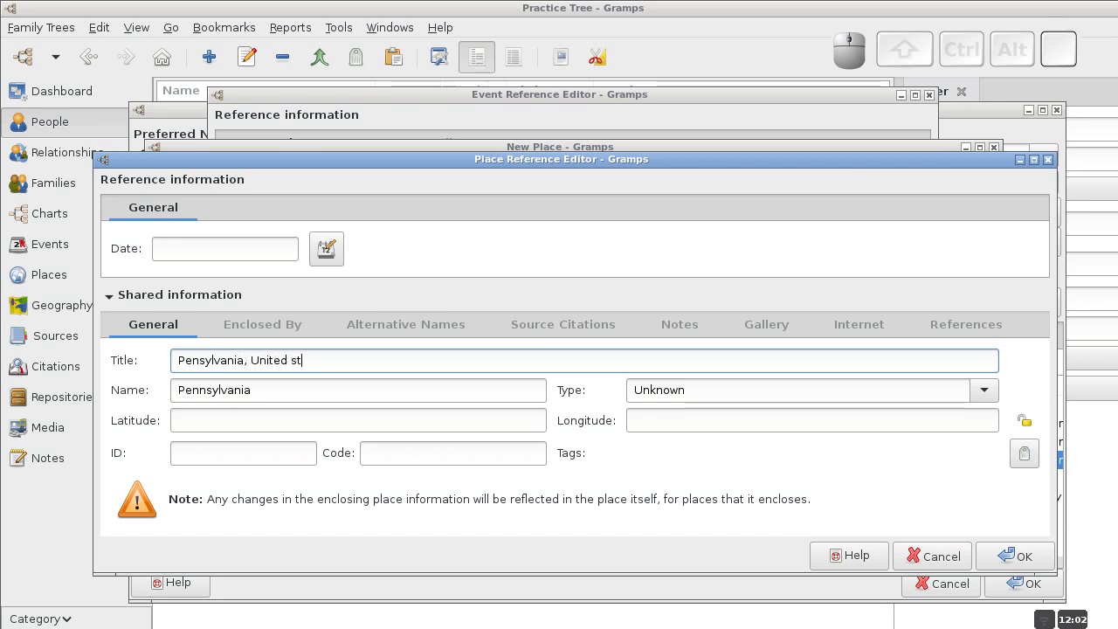
pyautogui.press('BackSpace')
pyautogui.press('BackSpace')
pyautogui.write('S')
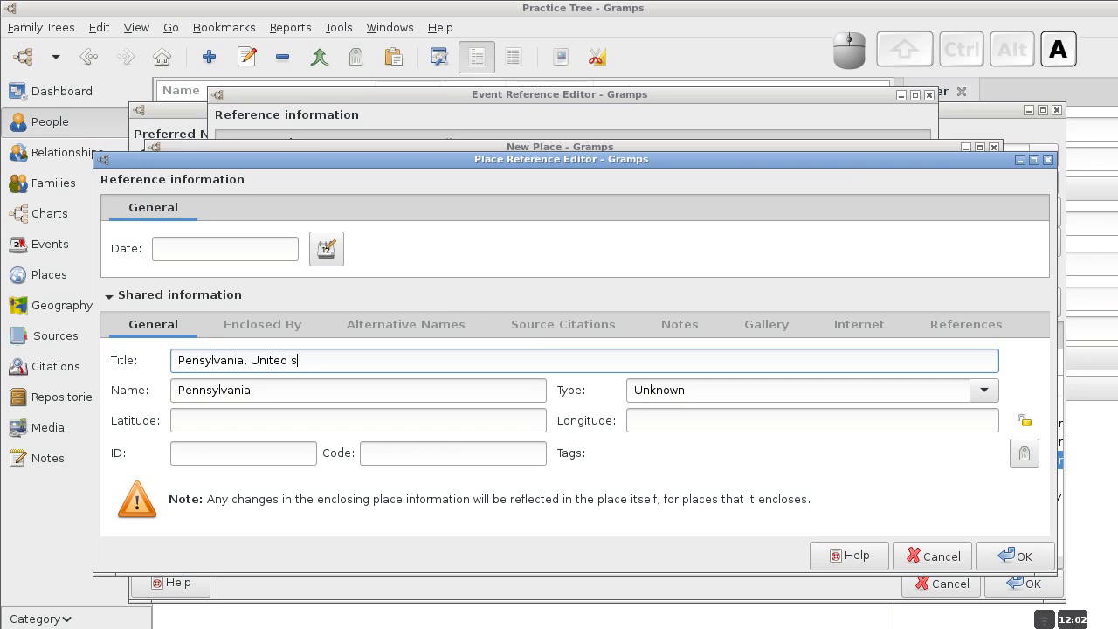
pyautogui.press('BackSpace')
pyautogui.write('States')
pyautogui.click(984, 391)
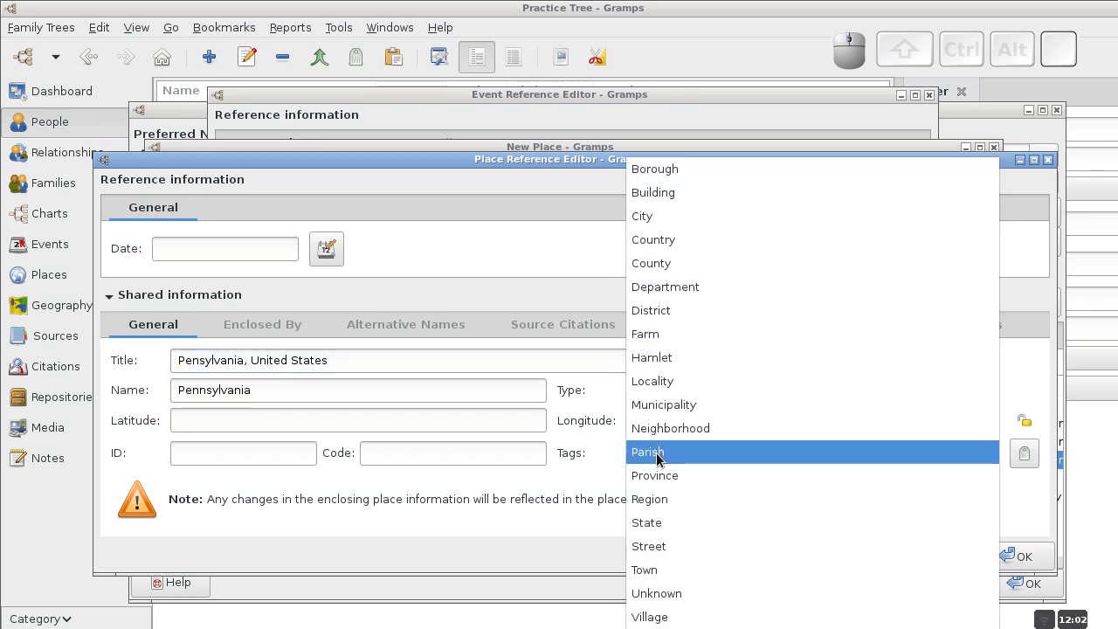
pyautogui.click(651, 523)
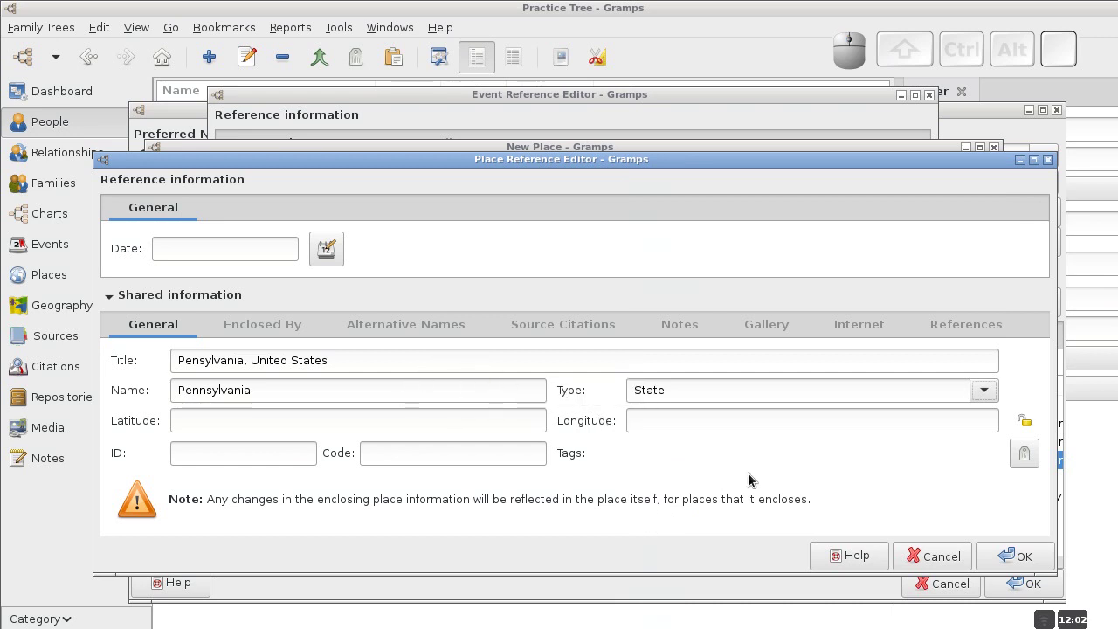
pyautogui.click(1015, 559)
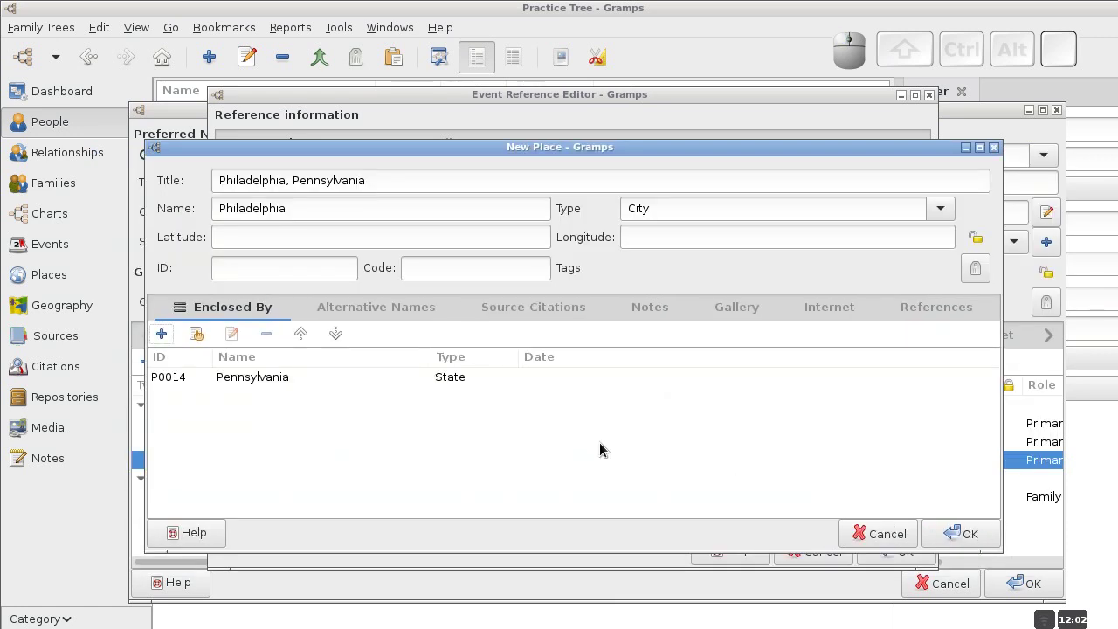
# Append ', United States' to Philadelphia's title, save the place and death event, and show Places.
pyautogui.click(387, 184)
pyautogui.write(', ')
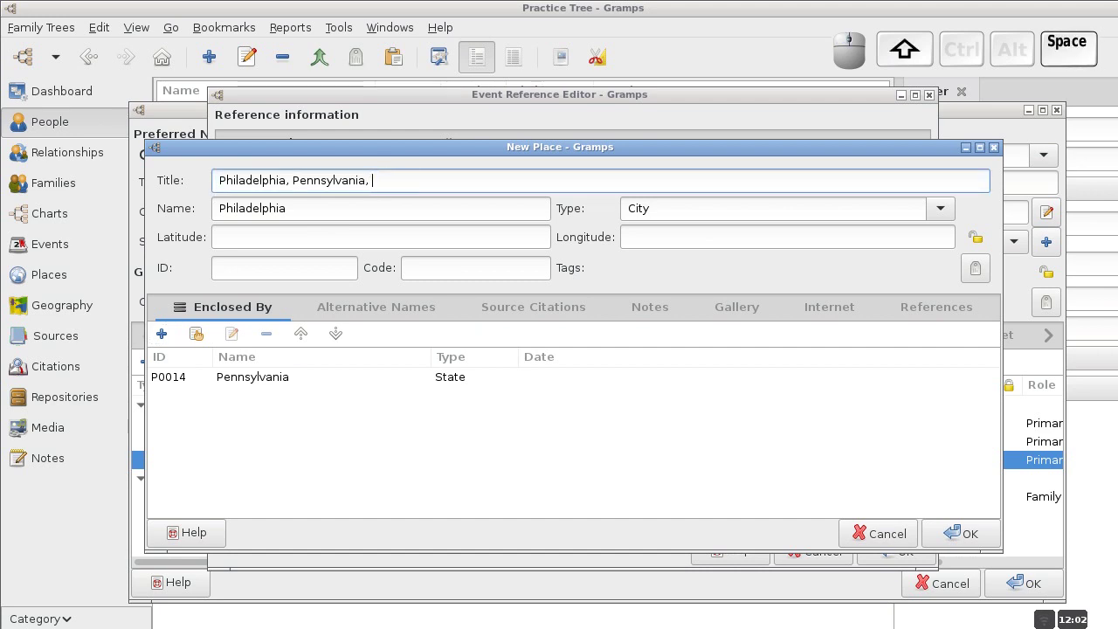
pyautogui.write('United S')
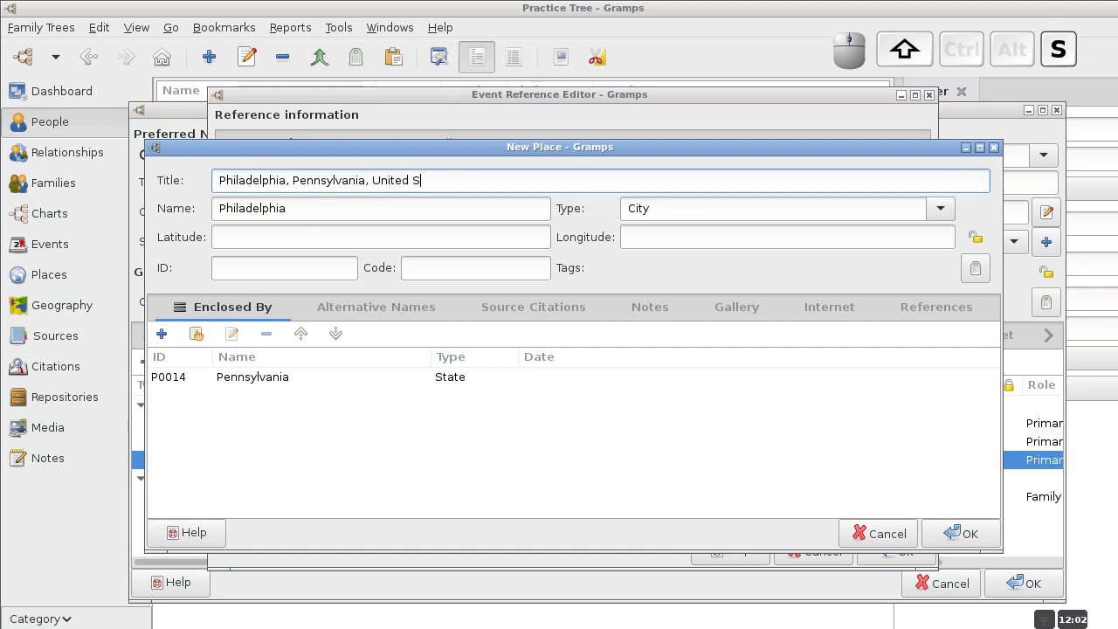
pyautogui.write('tates')
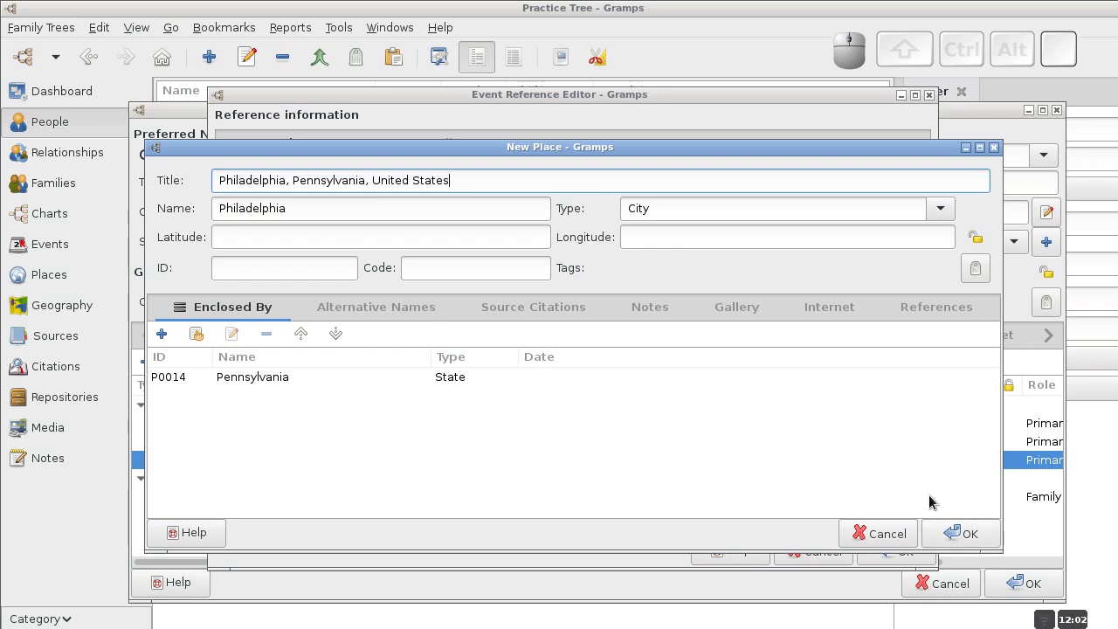
pyautogui.click(956, 535)
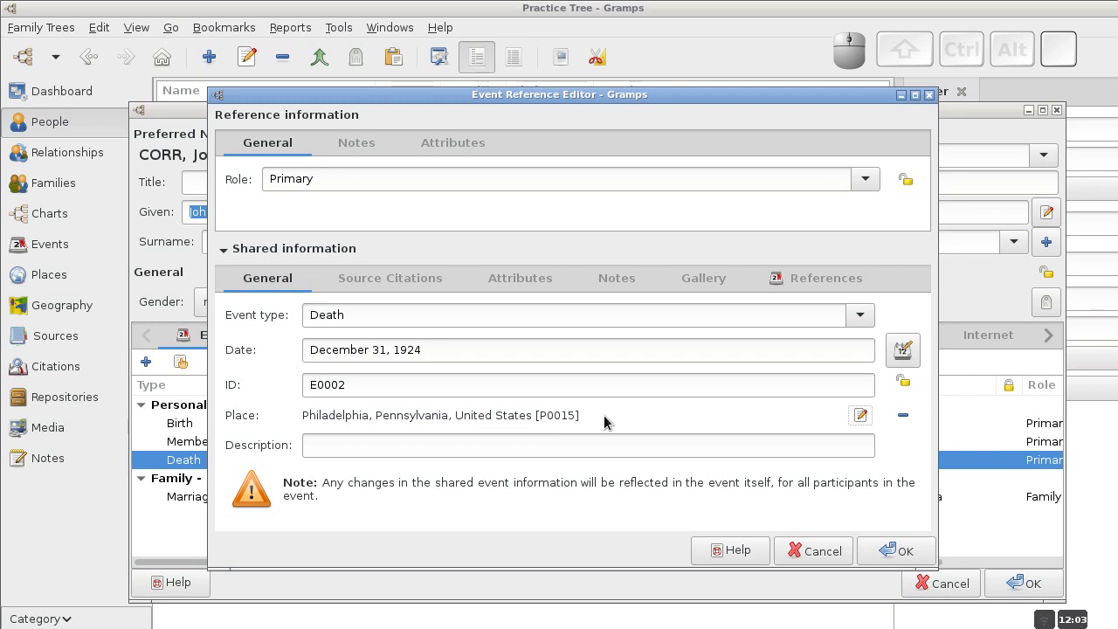
pyautogui.click(889, 552)
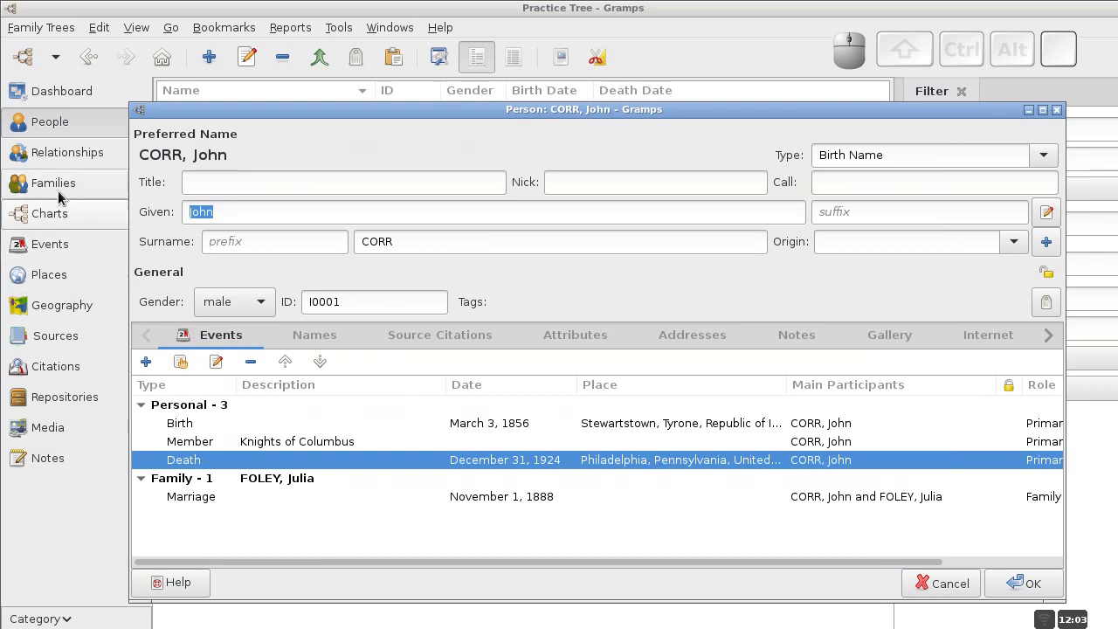
pyautogui.click(59, 281)
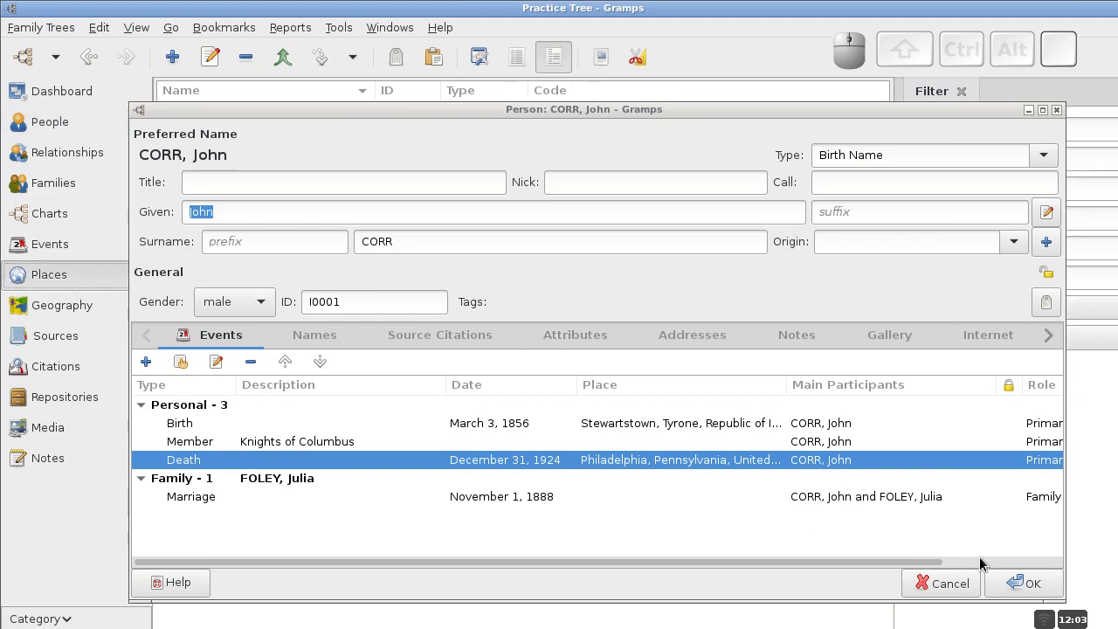
pyautogui.click(1011, 586)
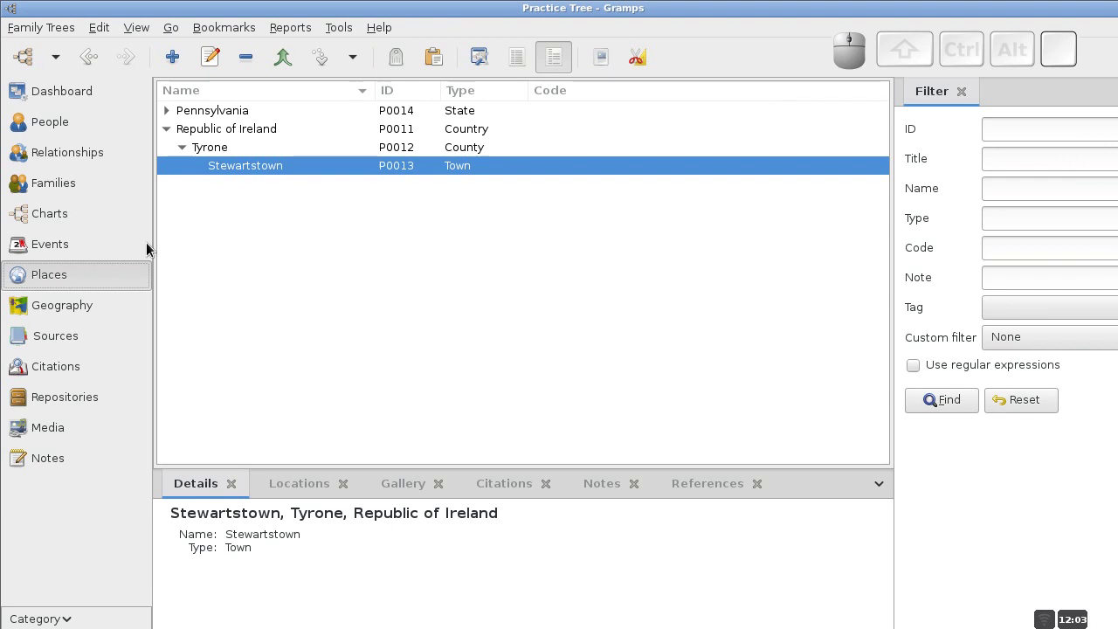
pyautogui.click(165, 130)
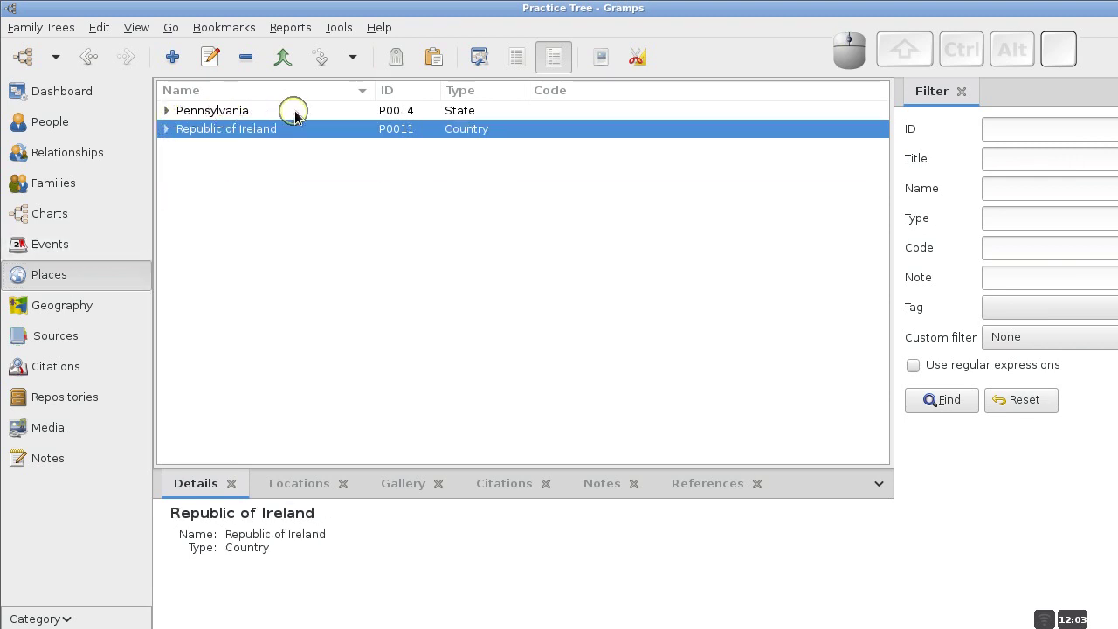
pyautogui.click(165, 112)
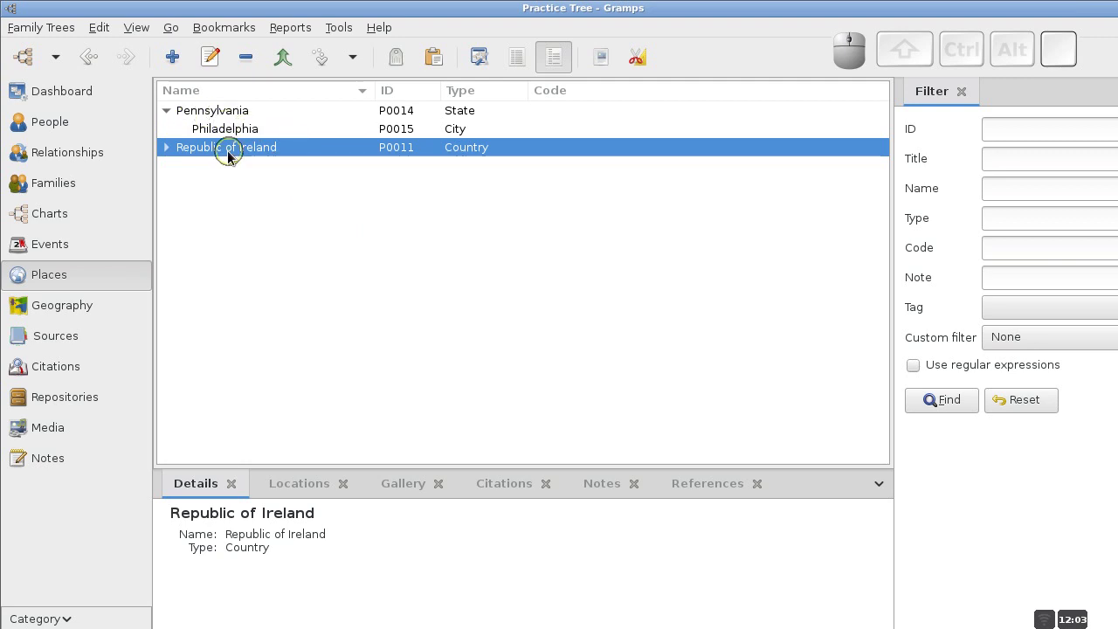
pyautogui.click(169, 113)
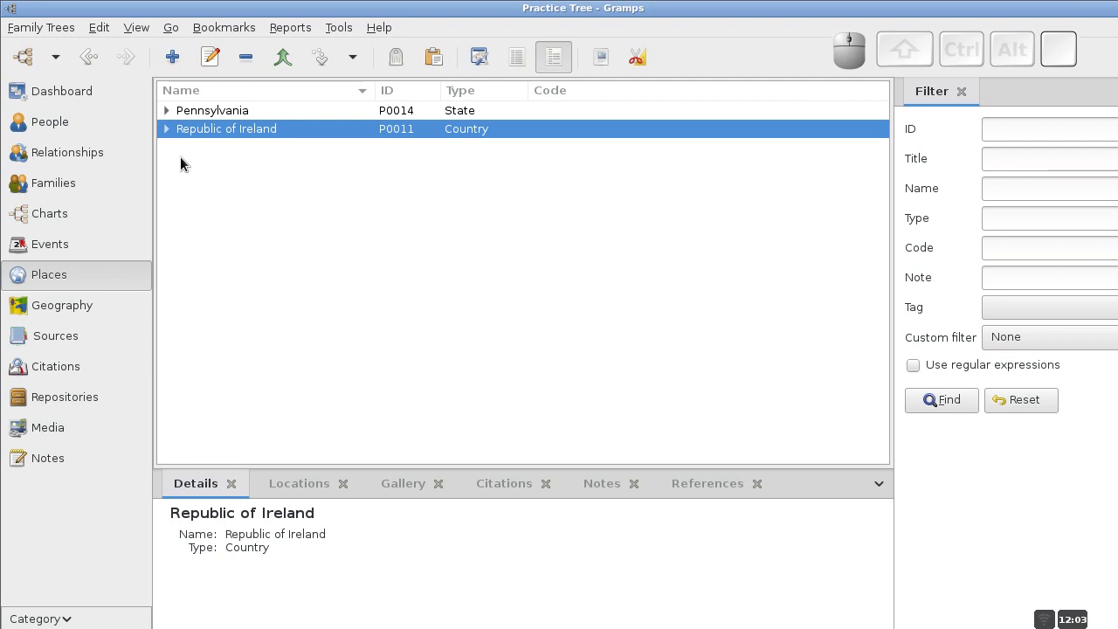
pyautogui.click(167, 111)
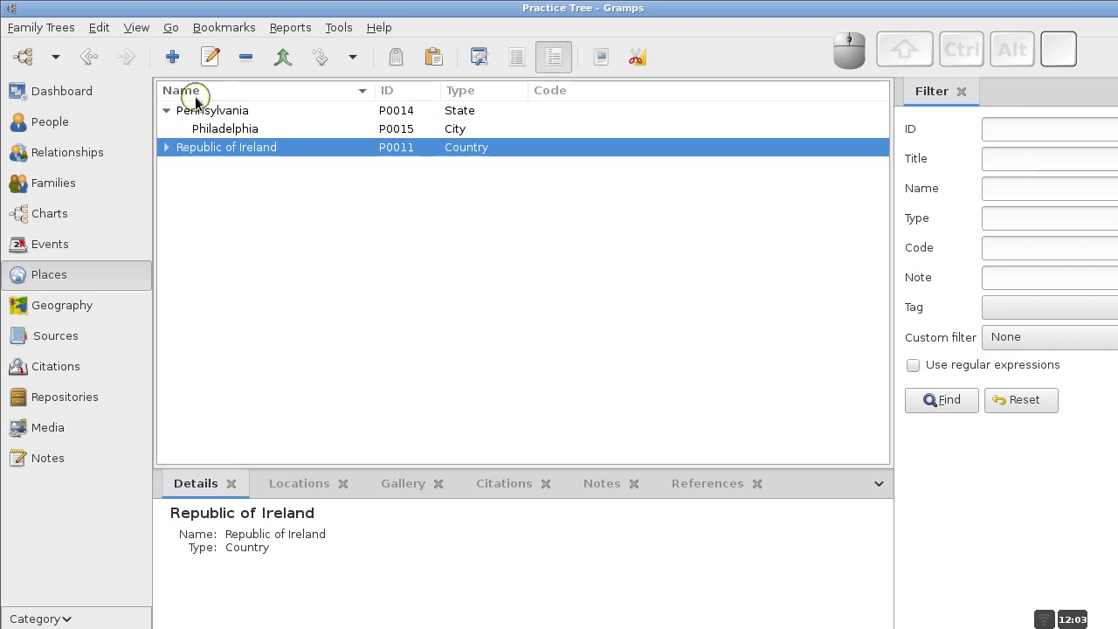
# Create United States as a Country with Republic of Ireland removed as its enclosing place.
pyautogui.click(175, 59)
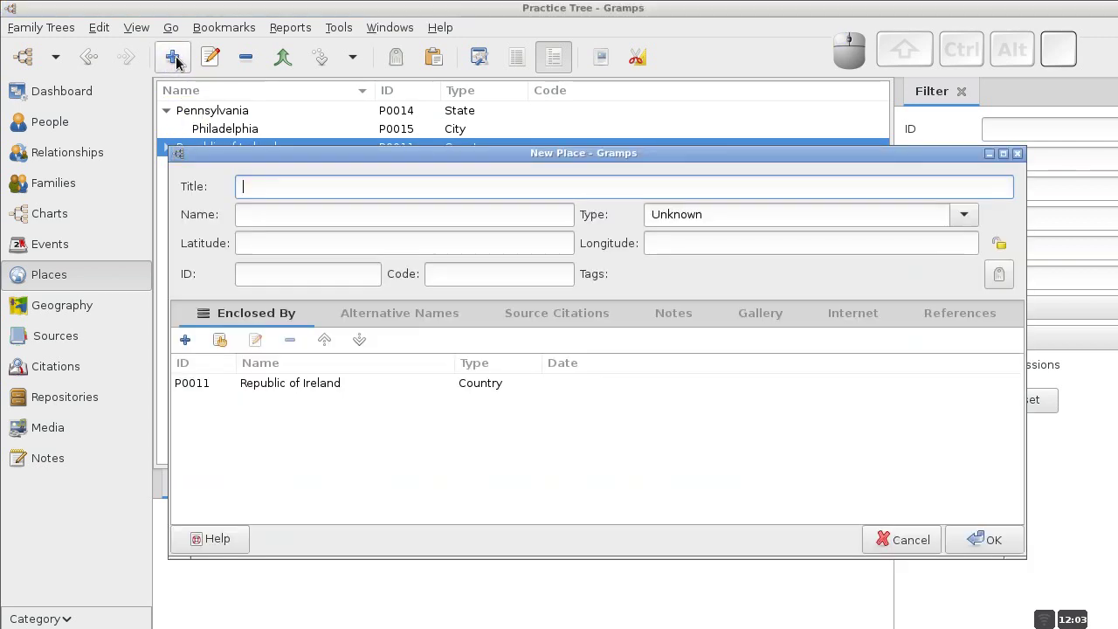
pyautogui.write('United ')
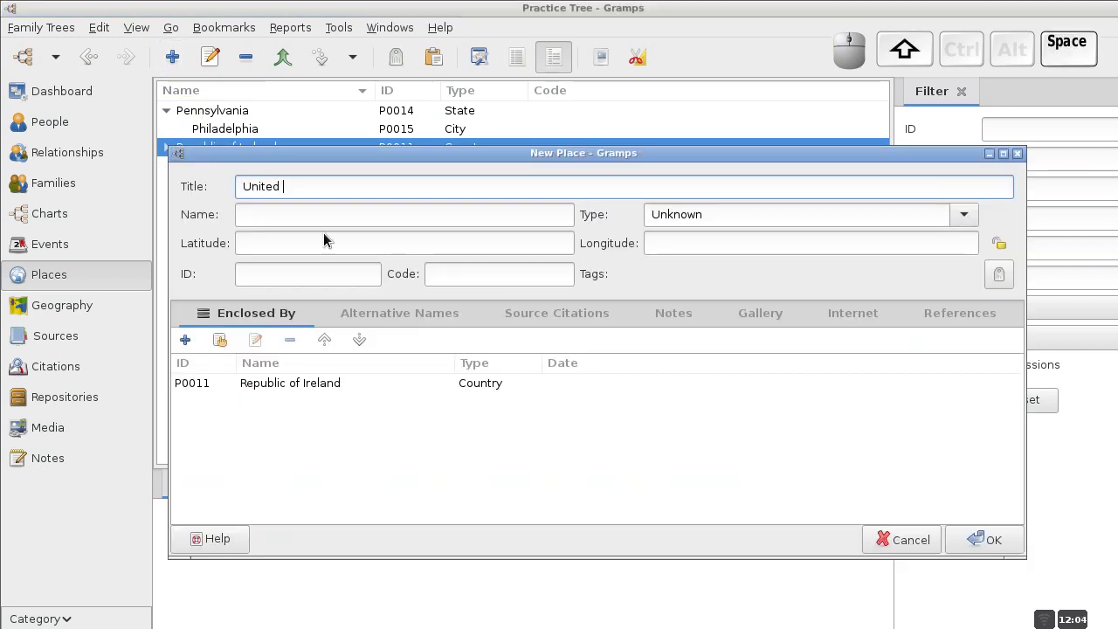
pyautogui.write('States')
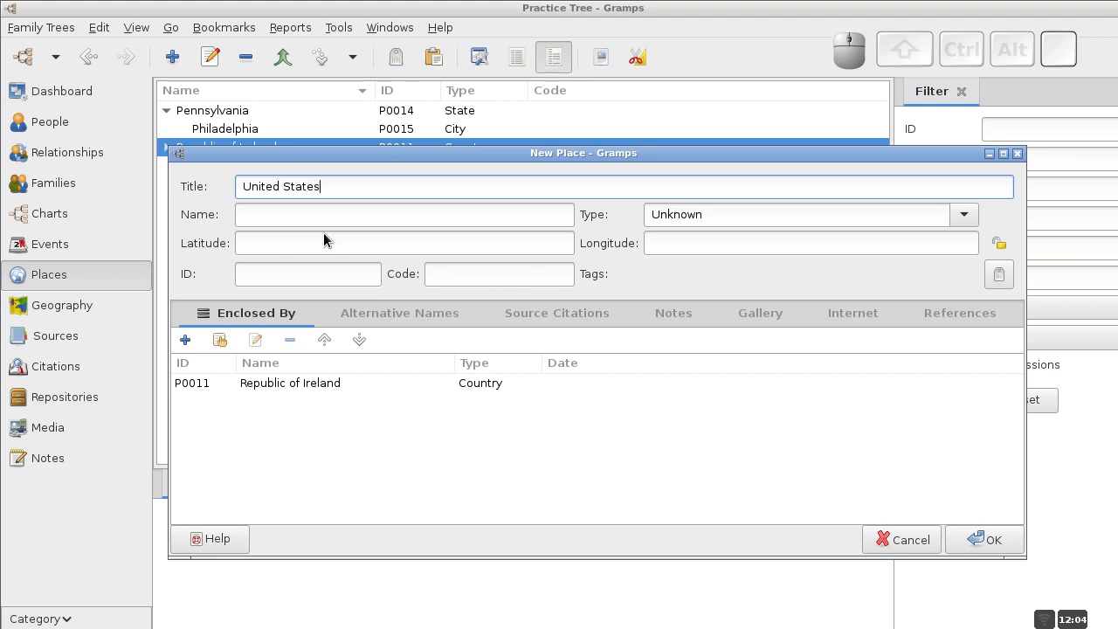
pyautogui.click(341, 215)
pyautogui.write('United S')
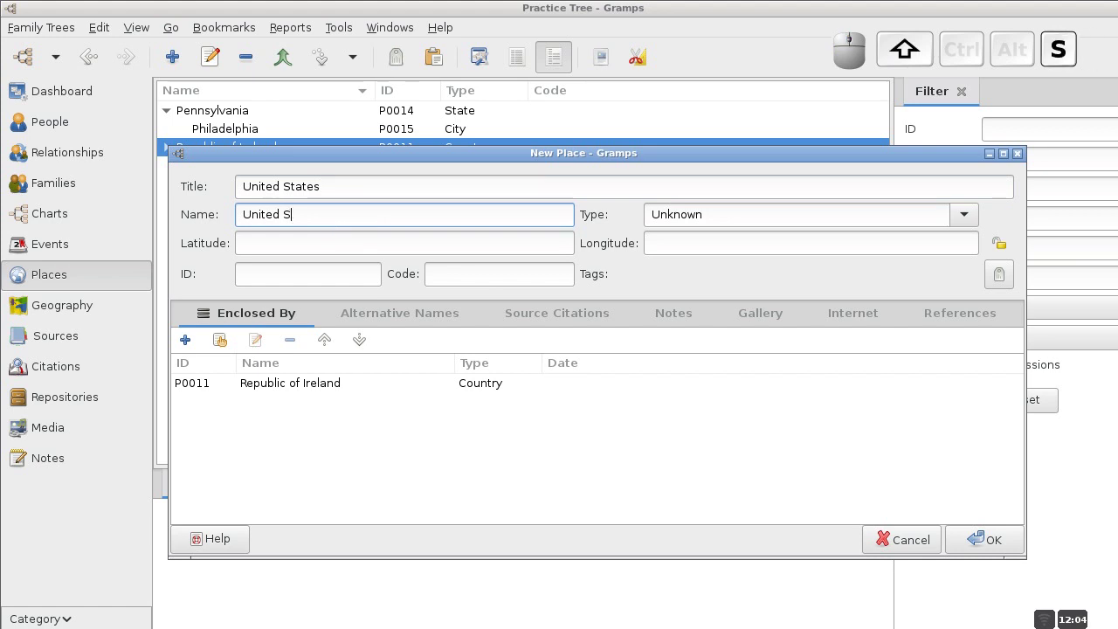
pyautogui.write('tates')
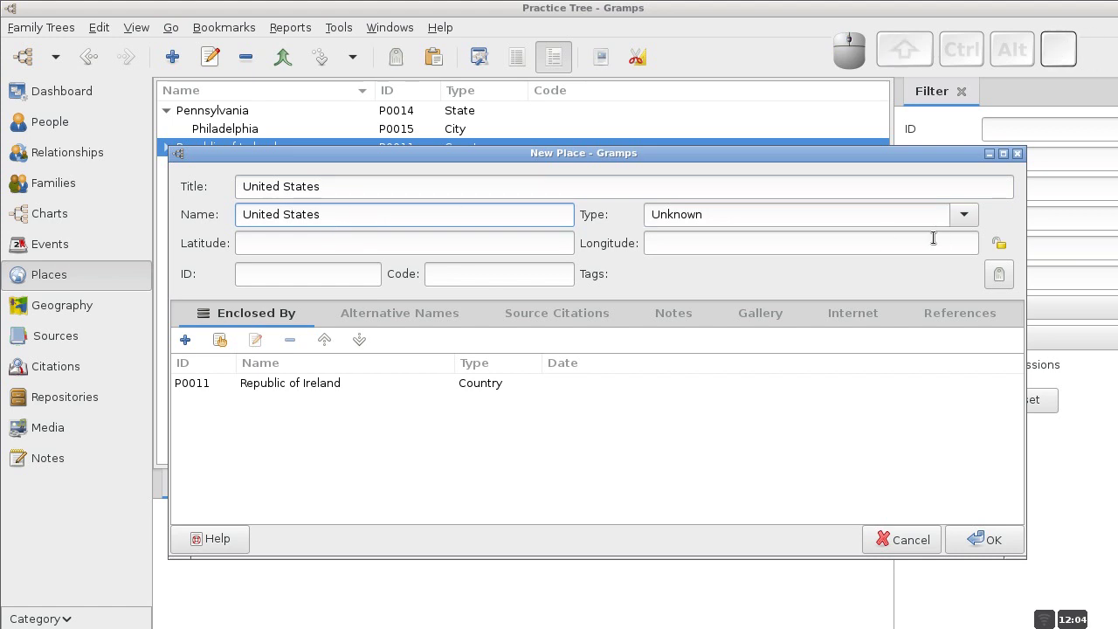
pyautogui.click(963, 219)
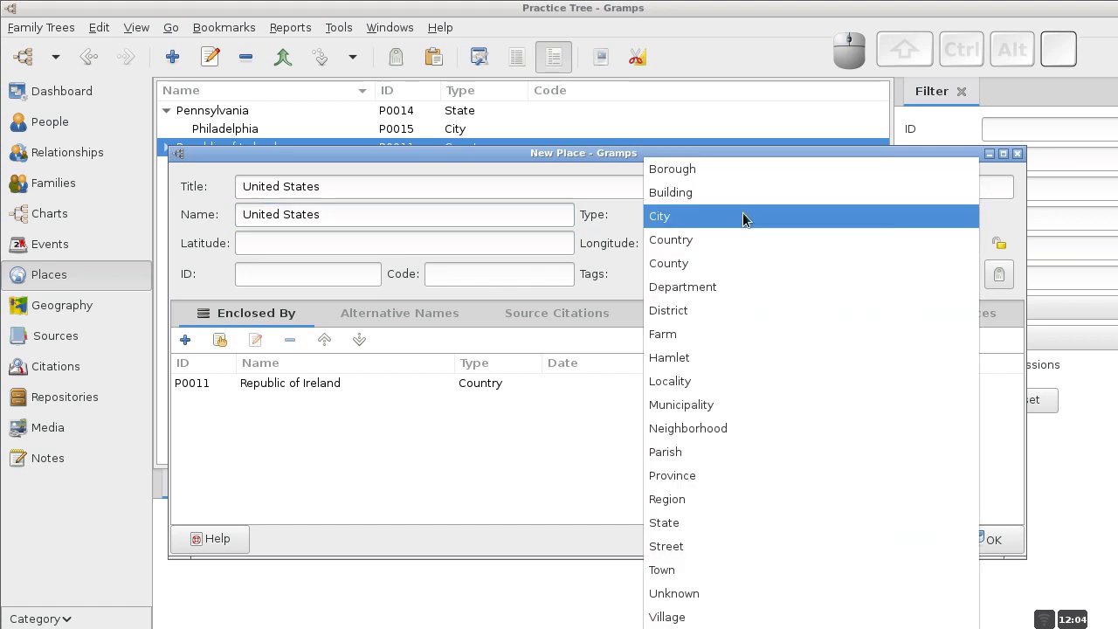
pyautogui.click(679, 240)
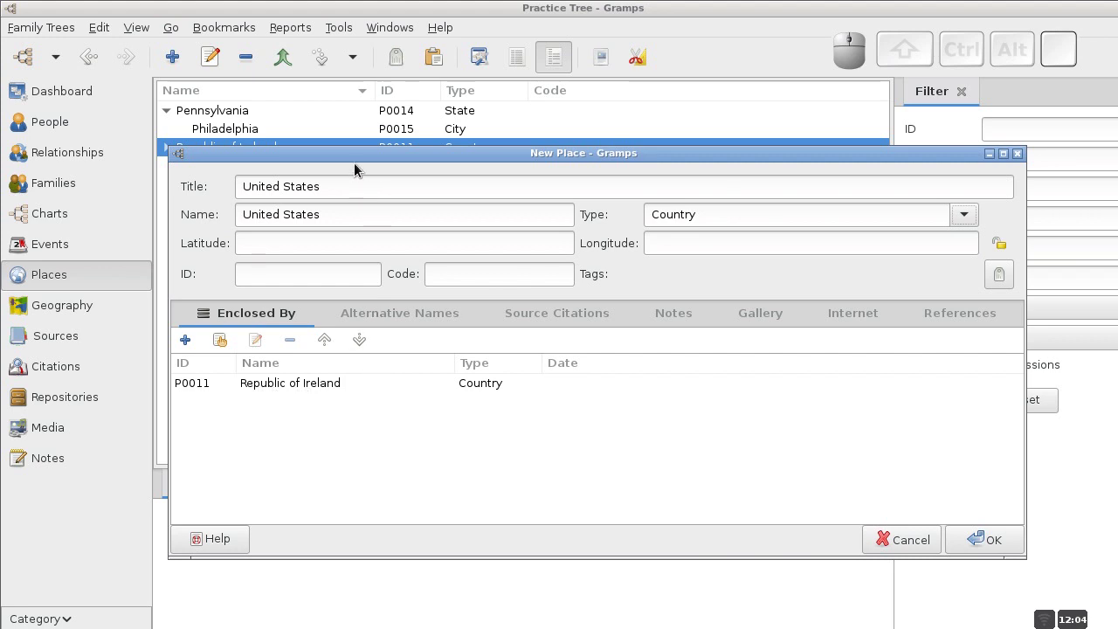
pyautogui.moveTo(355, 161); pyautogui.dragTo(385, 219)
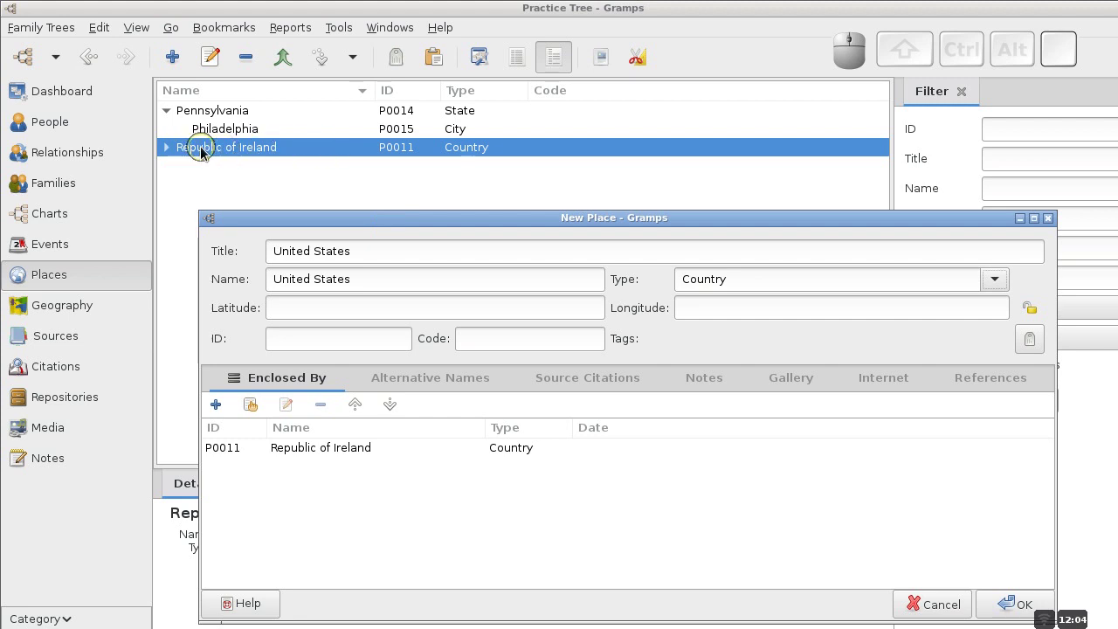
pyautogui.moveTo(421, 220); pyautogui.dragTo(370, 87)
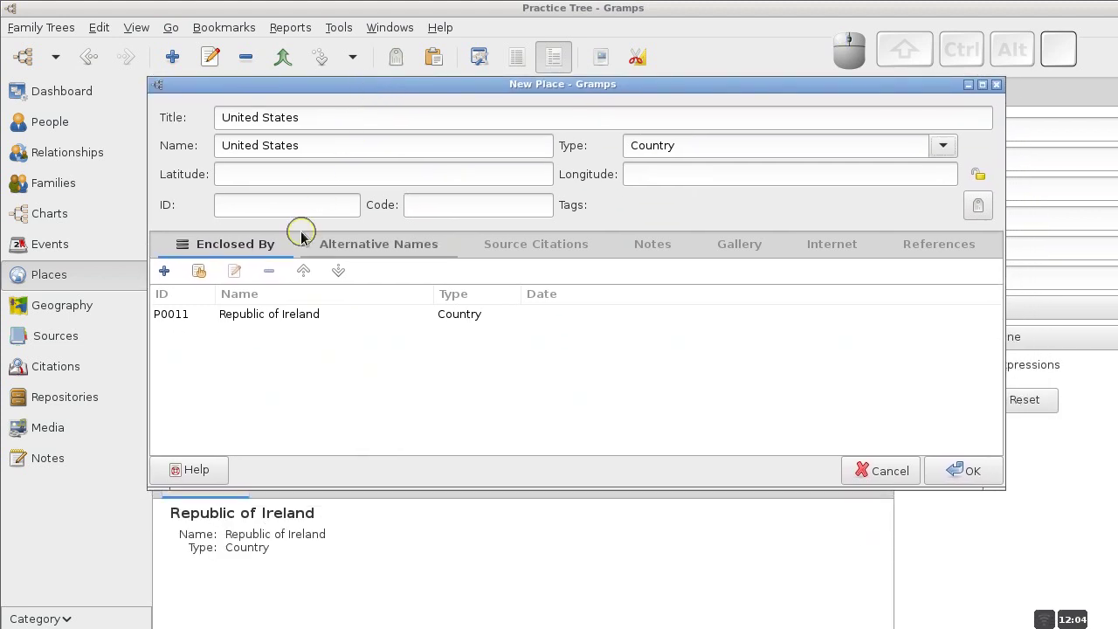
pyautogui.click(268, 317)
pyautogui.click(268, 271)
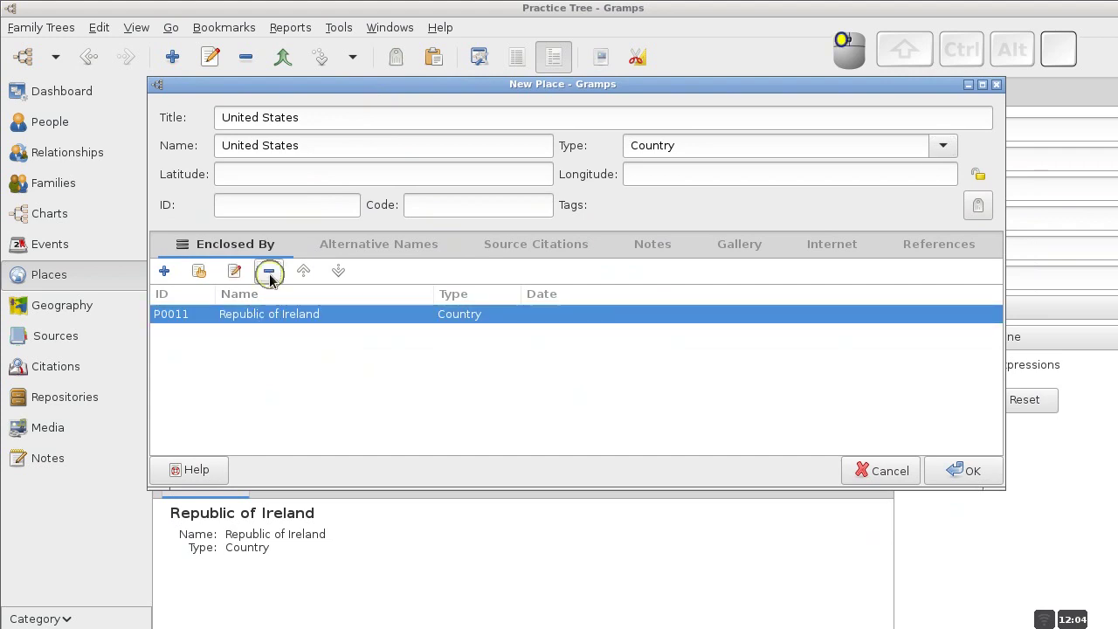
pyautogui.click(956, 474)
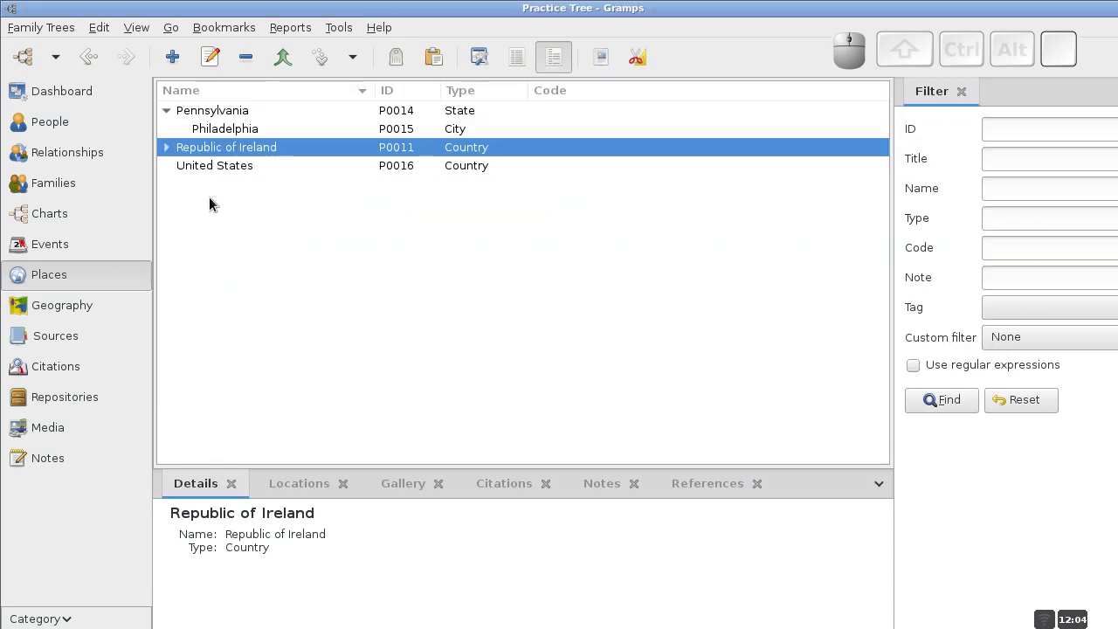
# Set Pennsylvania's Enclosed By place to the existing United States place and save it.
pyautogui.click(203, 168)
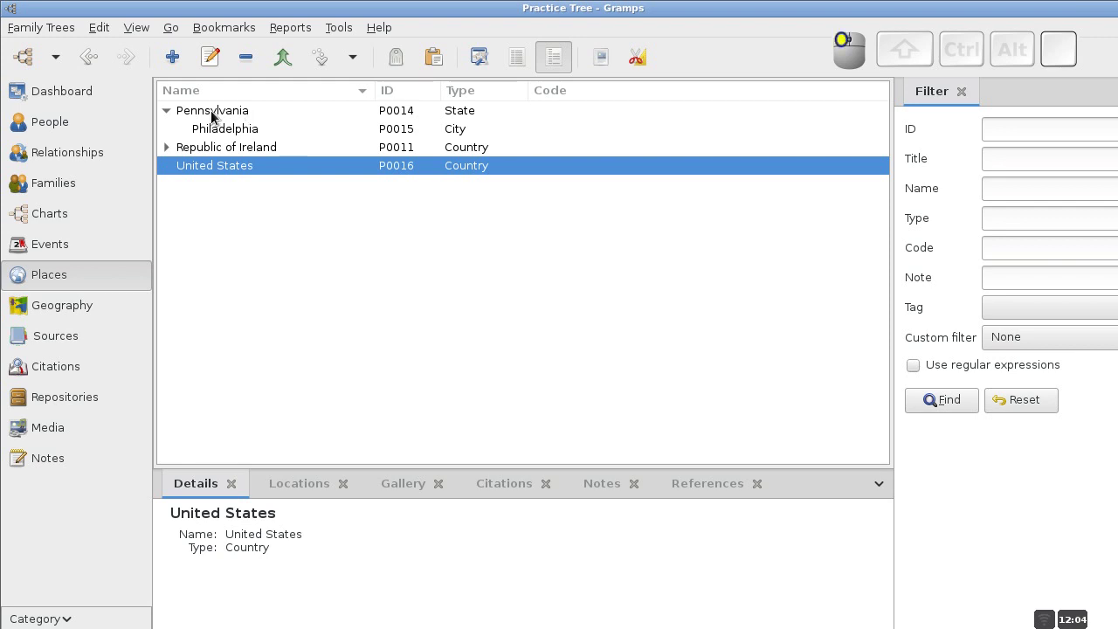
pyautogui.click(213, 114)
pyautogui.click(209, 64)
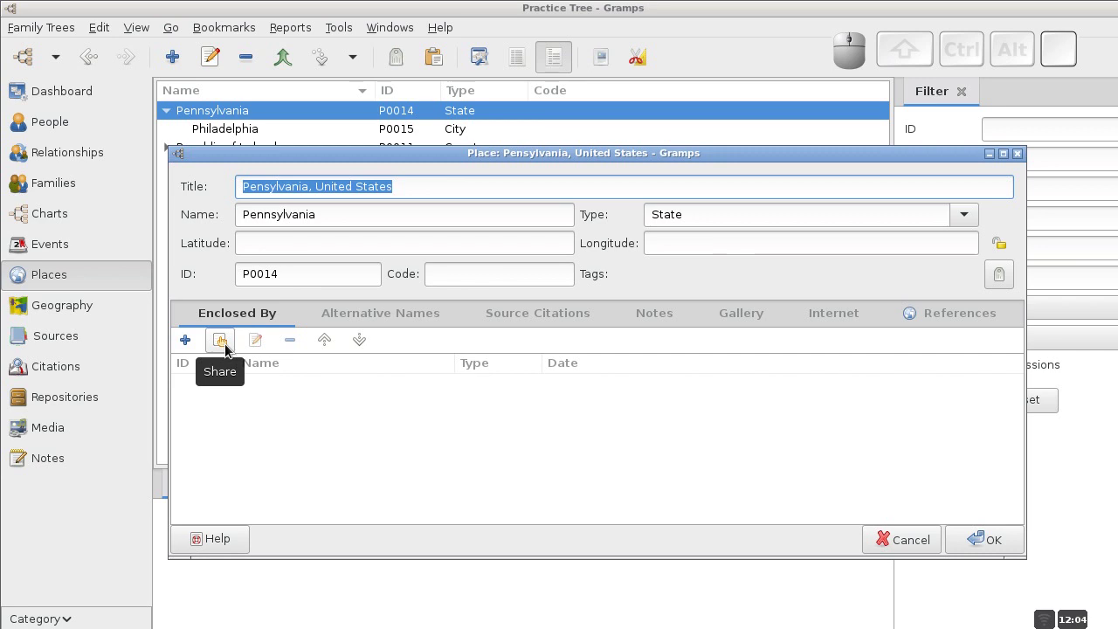
pyautogui.click(222, 348)
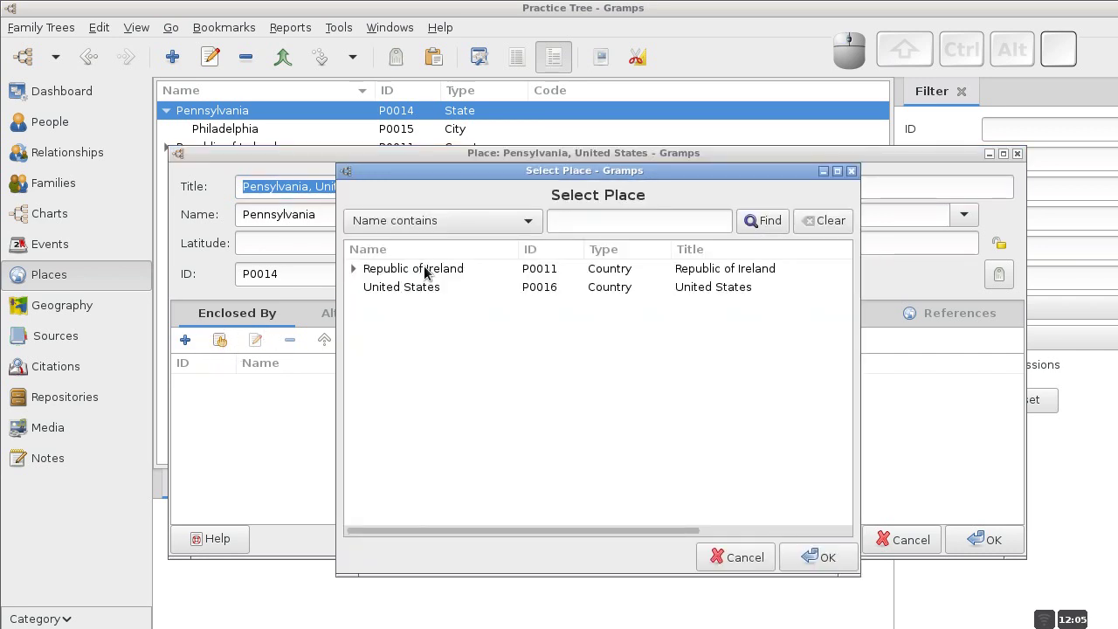
pyautogui.click(412, 288)
pyautogui.click(805, 561)
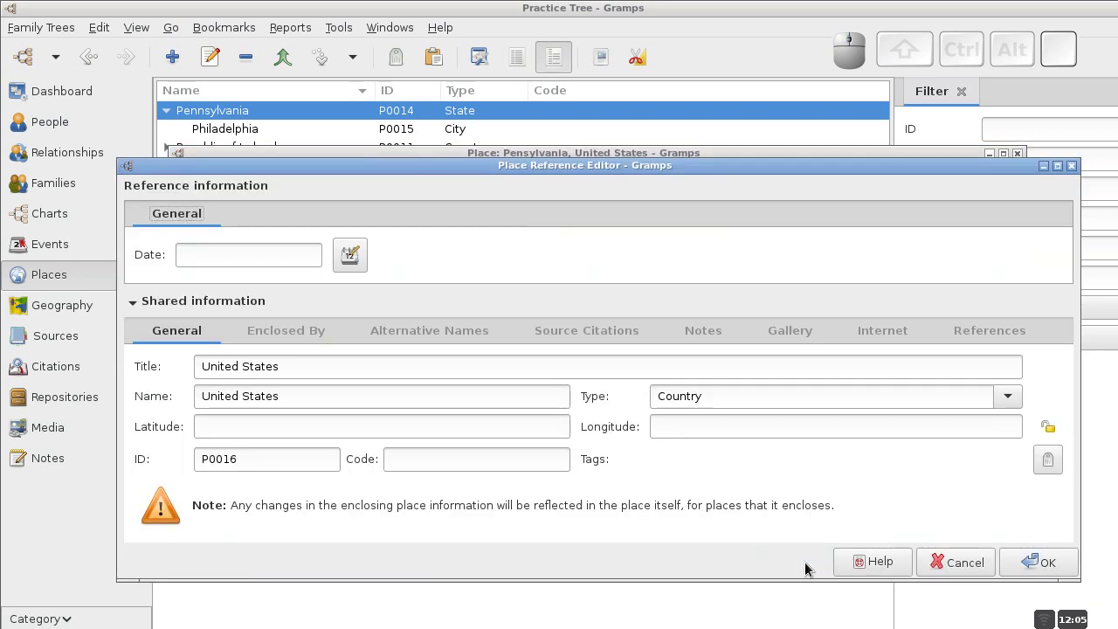
pyautogui.click(1038, 564)
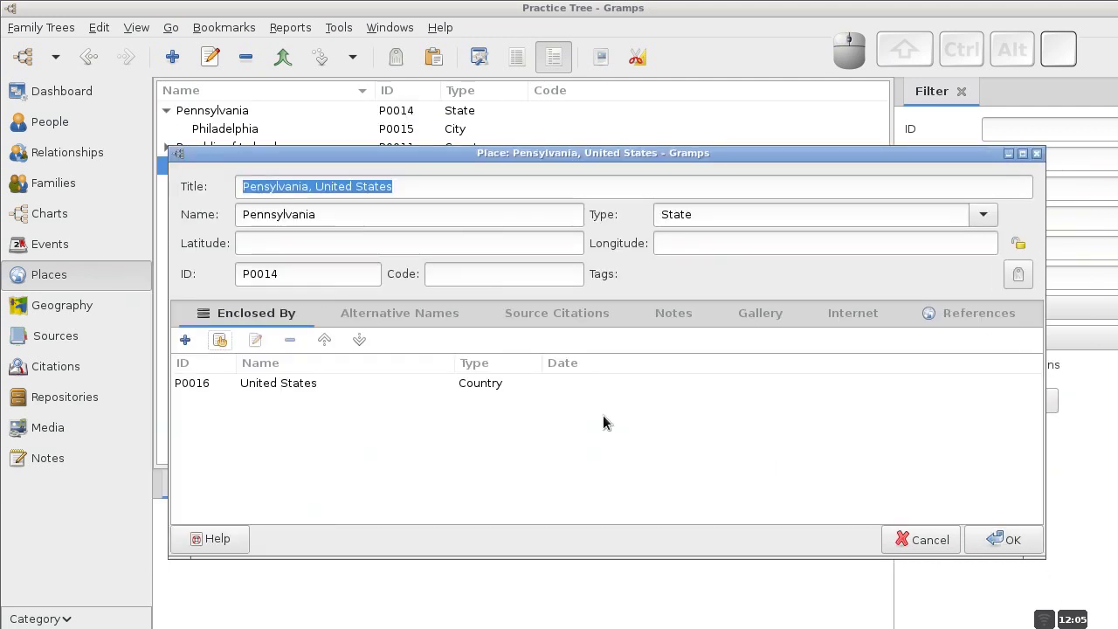
pyautogui.click(1009, 540)
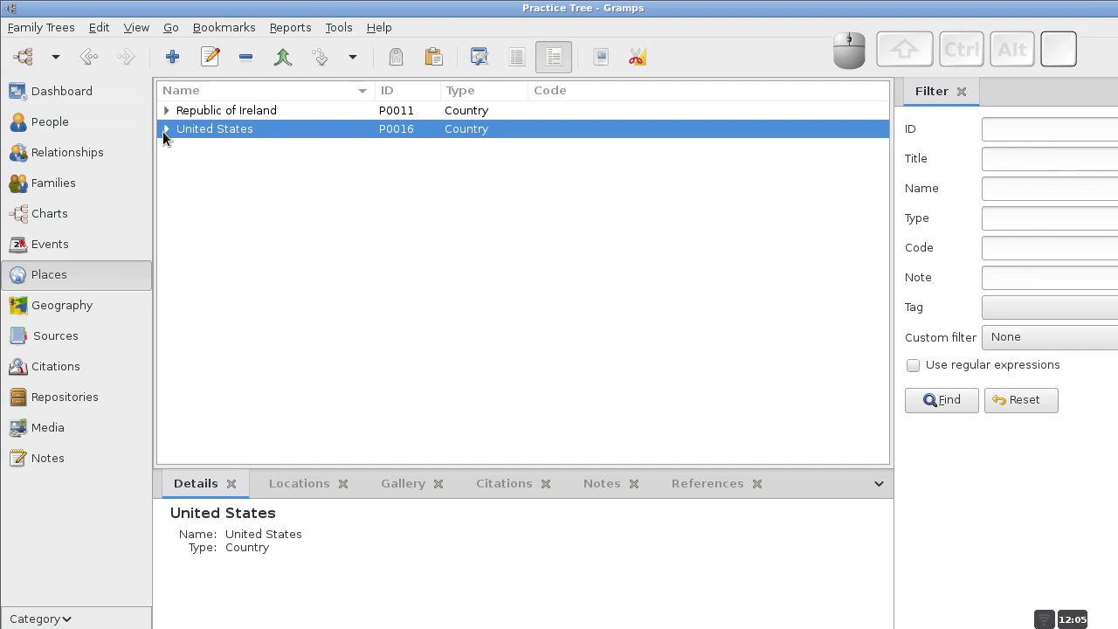
pyautogui.click(165, 129)
pyautogui.click(181, 149)
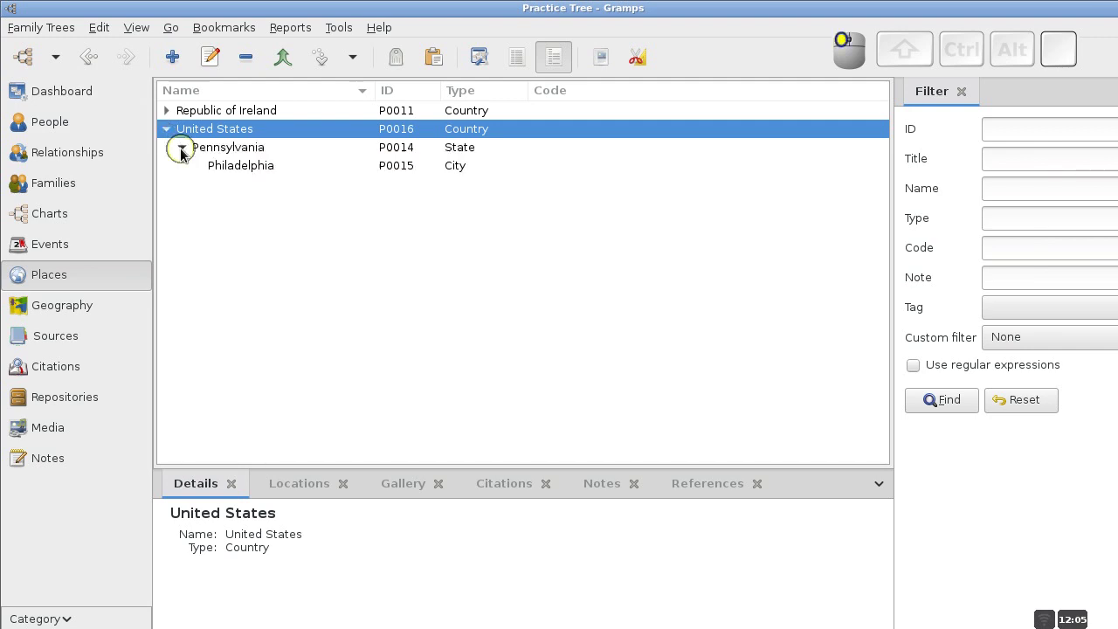
pyautogui.click(181, 148)
pyautogui.click(166, 129)
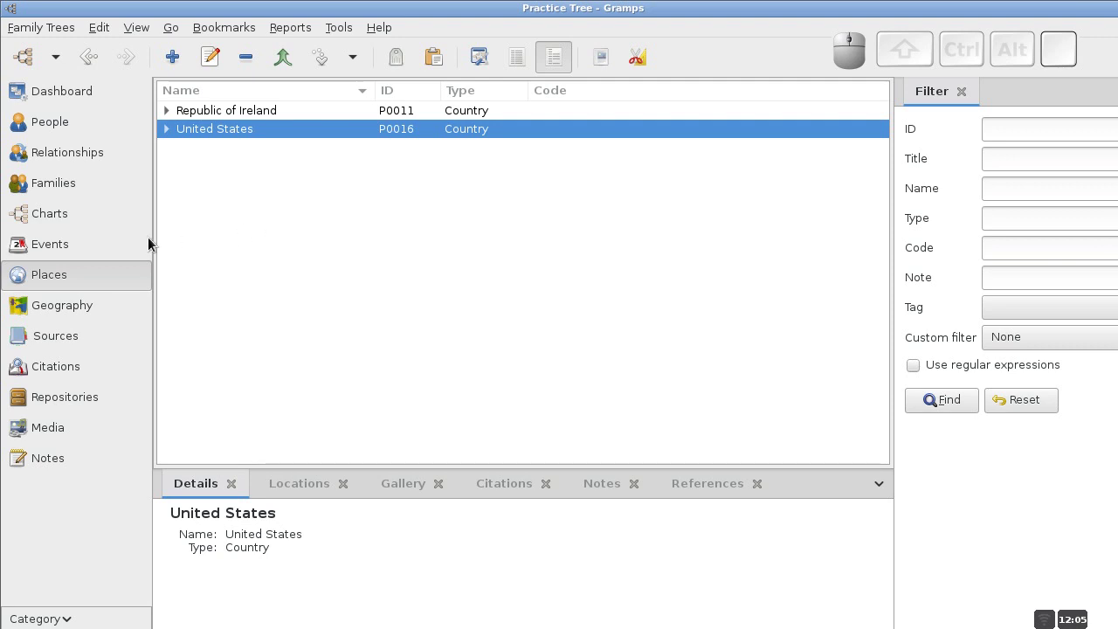
pyautogui.click(71, 129)
pyautogui.rightClick(250, 165)
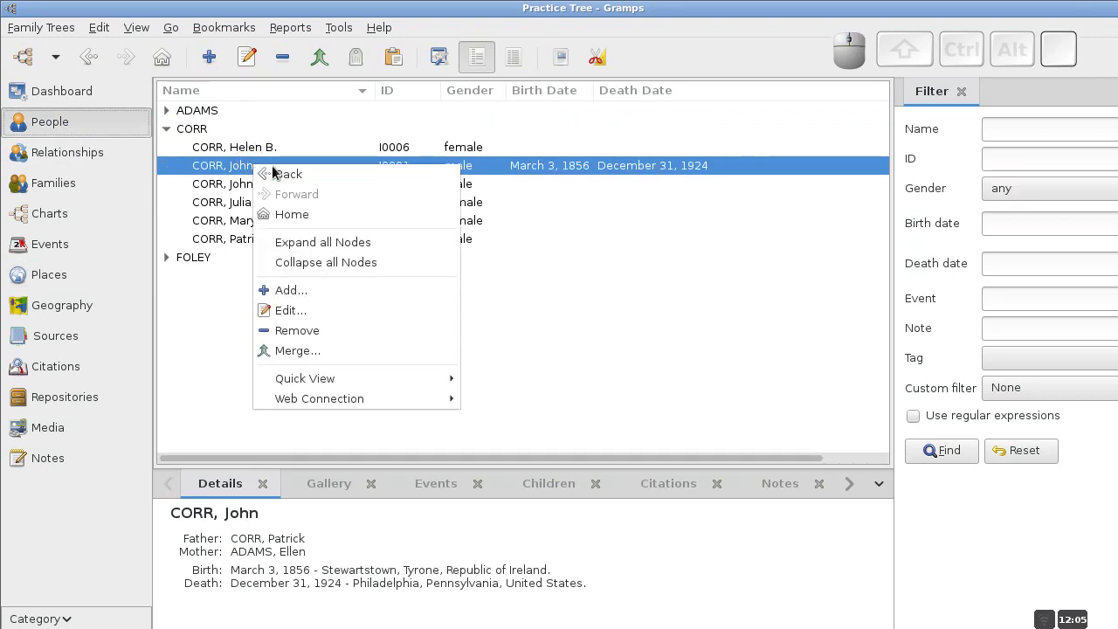
pyautogui.click(318, 313)
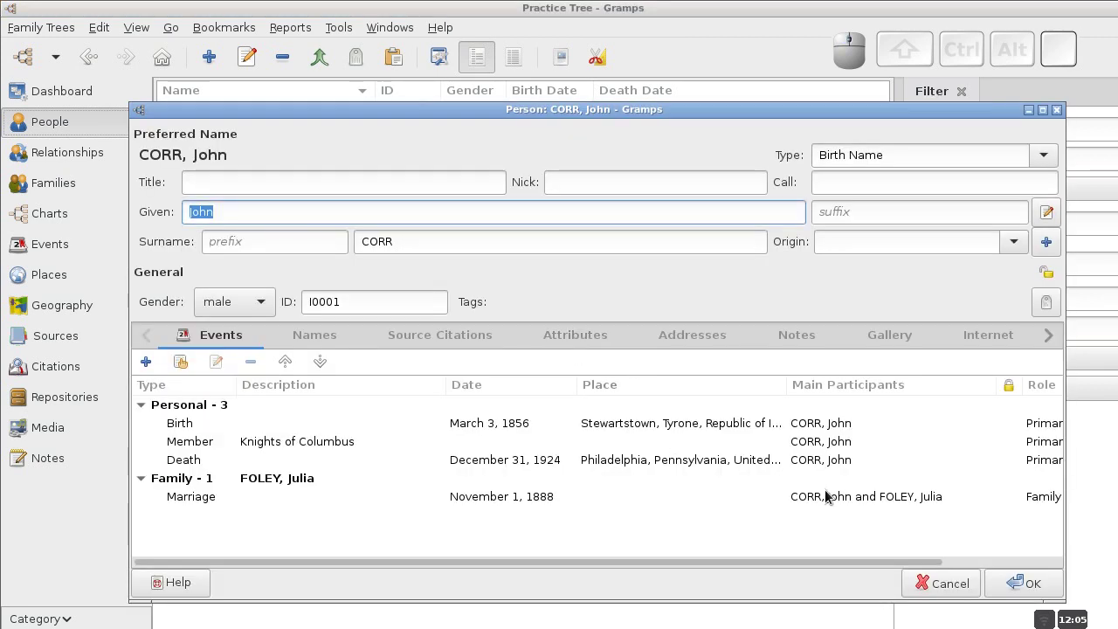
pyautogui.click(1020, 584)
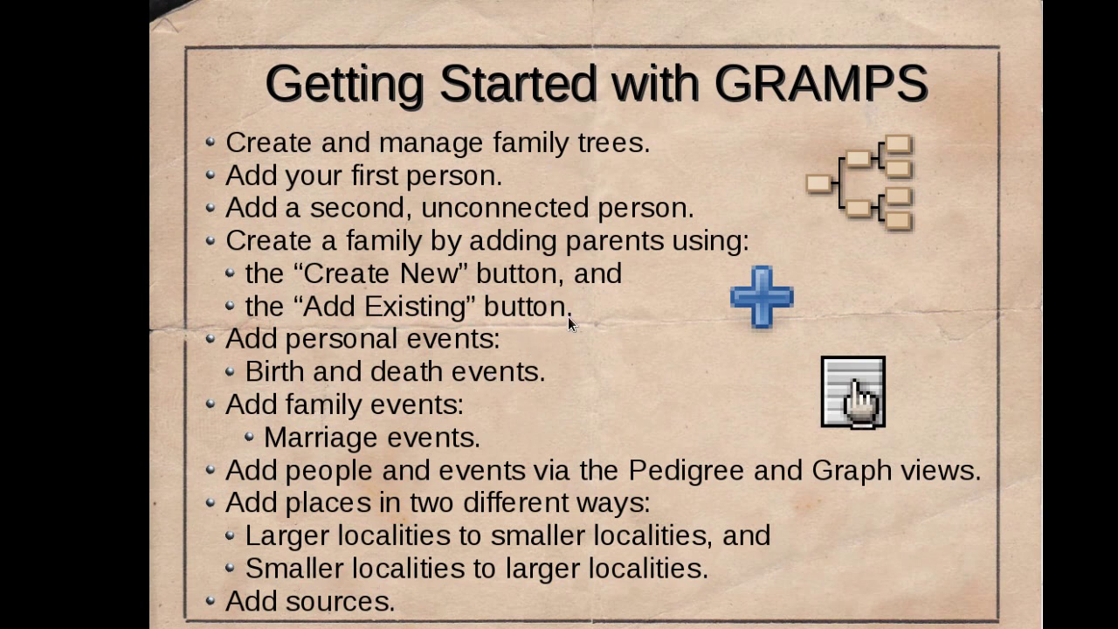
pyautogui.hotkey('ctrl', 'alt', 'Left')
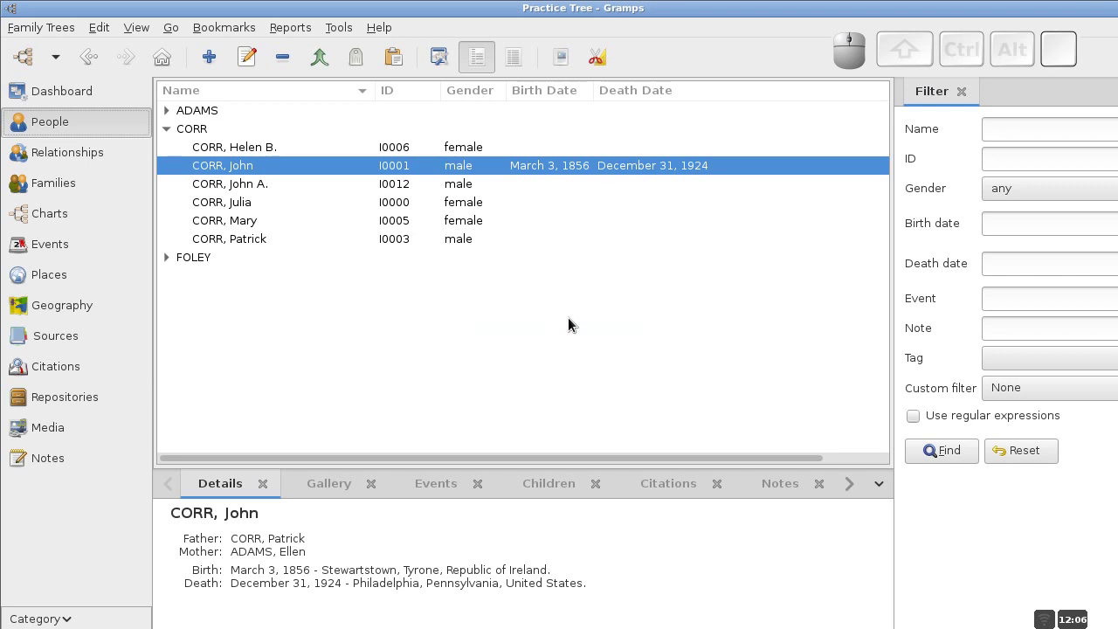
pyautogui.click(167, 128)
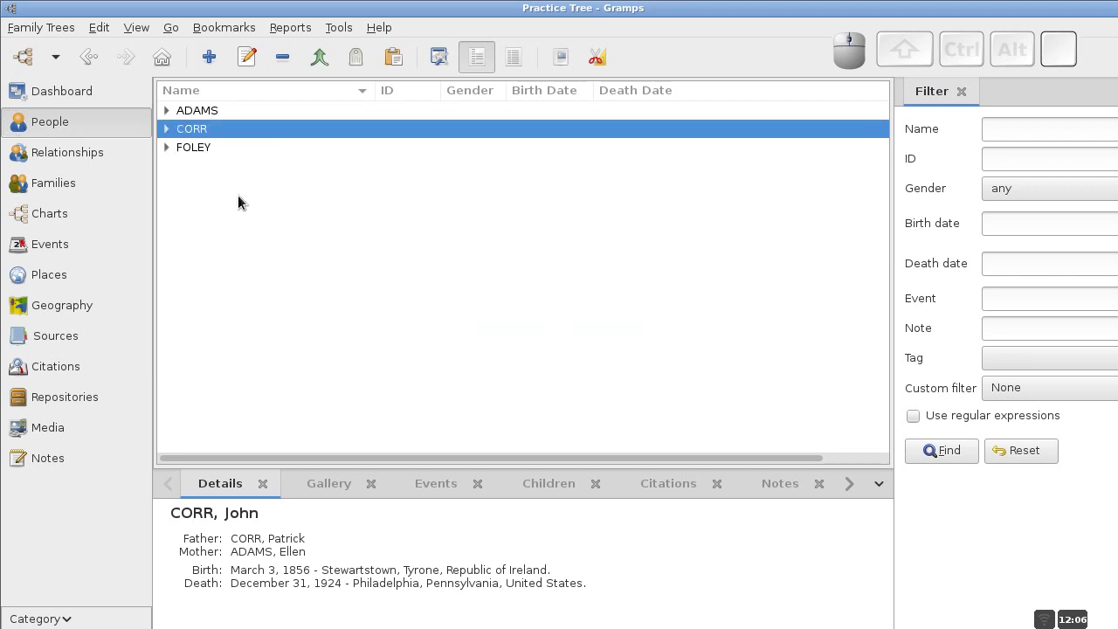
pyautogui.click(165, 132)
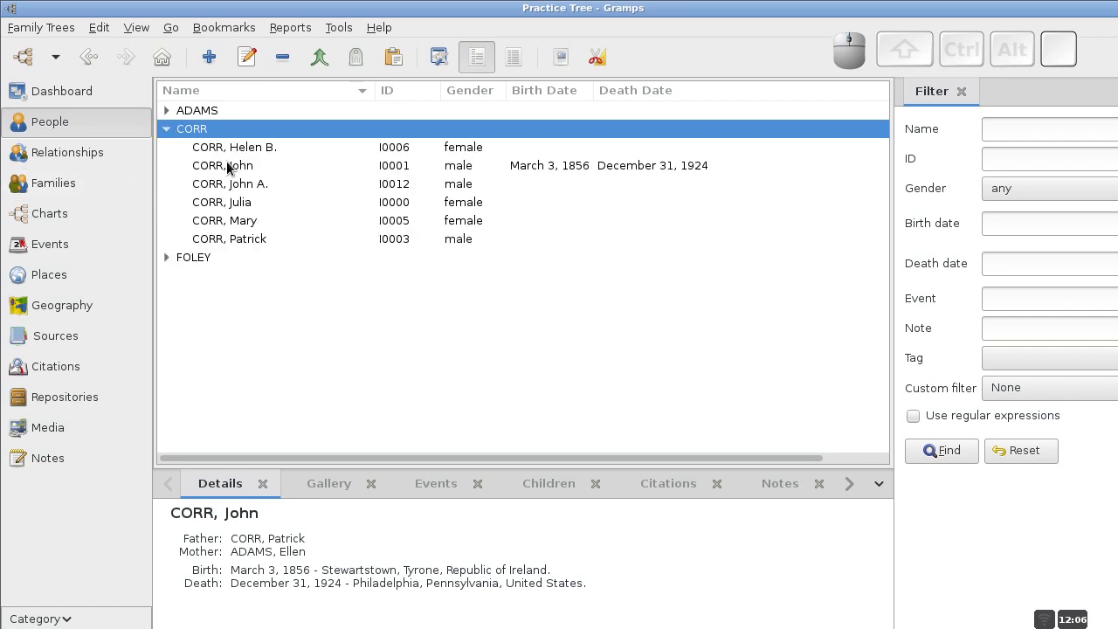
pyautogui.click(227, 167)
pyautogui.rightClick(228, 168)
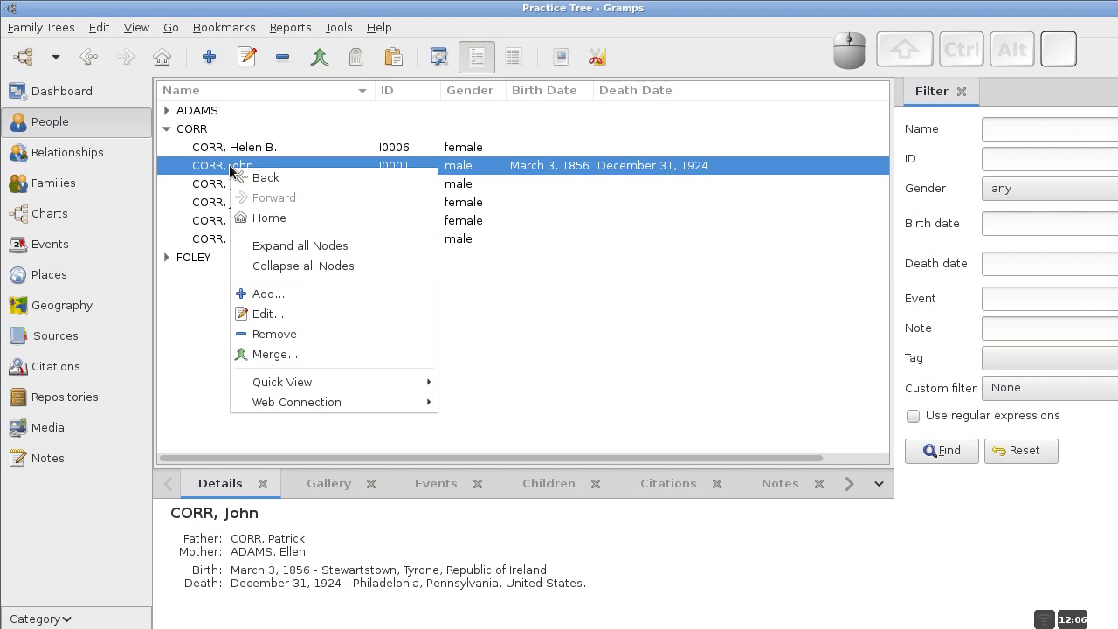
pyautogui.click(277, 319)
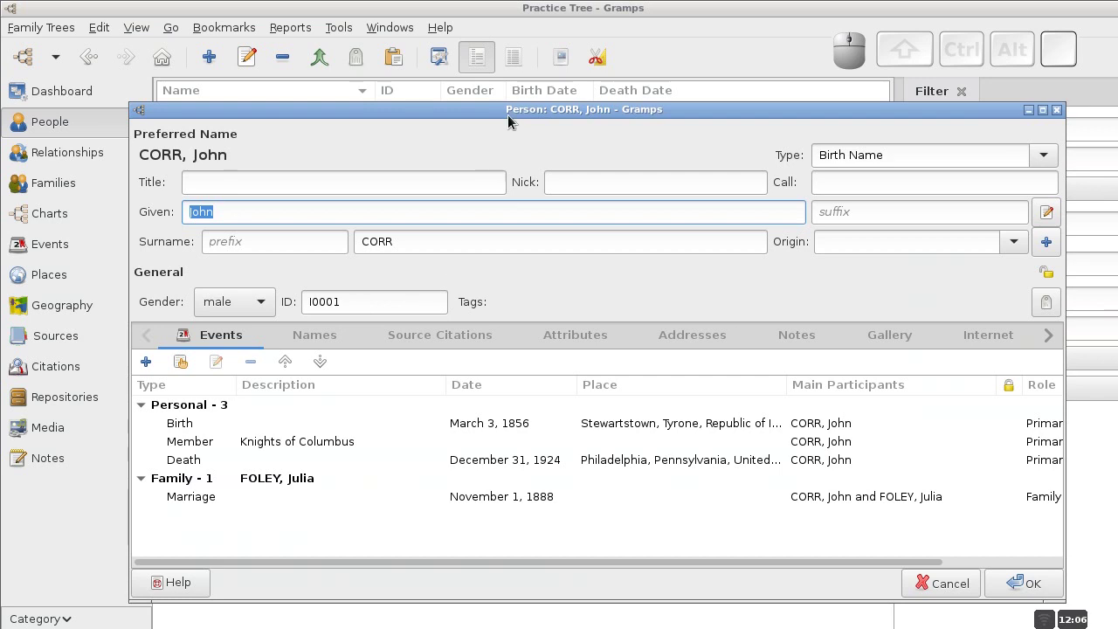
pyautogui.moveTo(508, 115); pyautogui.dragTo(476, 86)
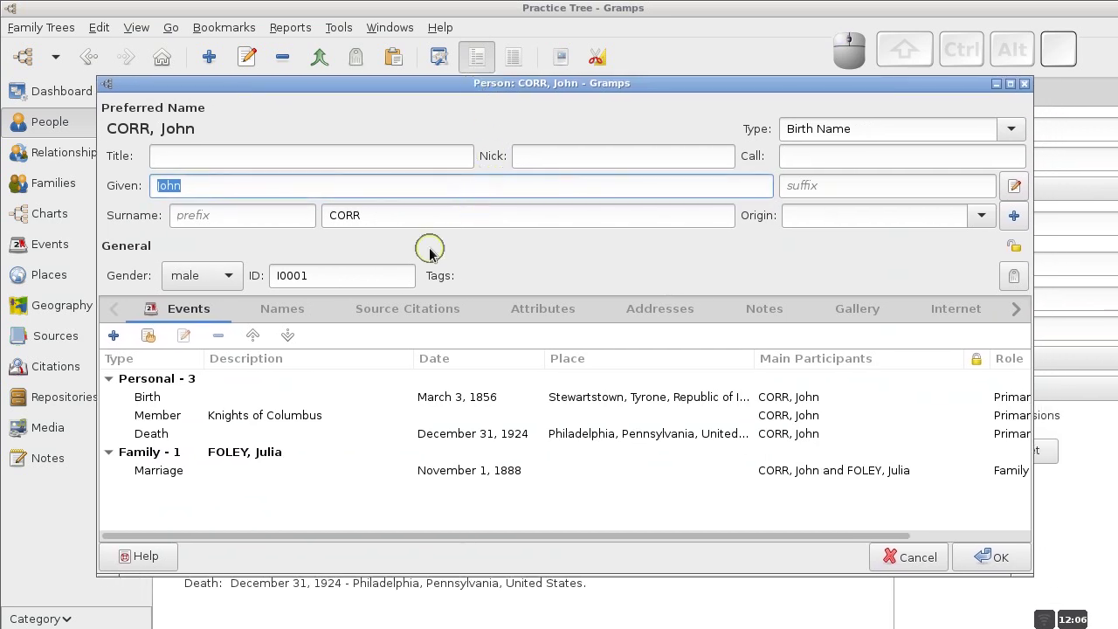
pyautogui.click(397, 307)
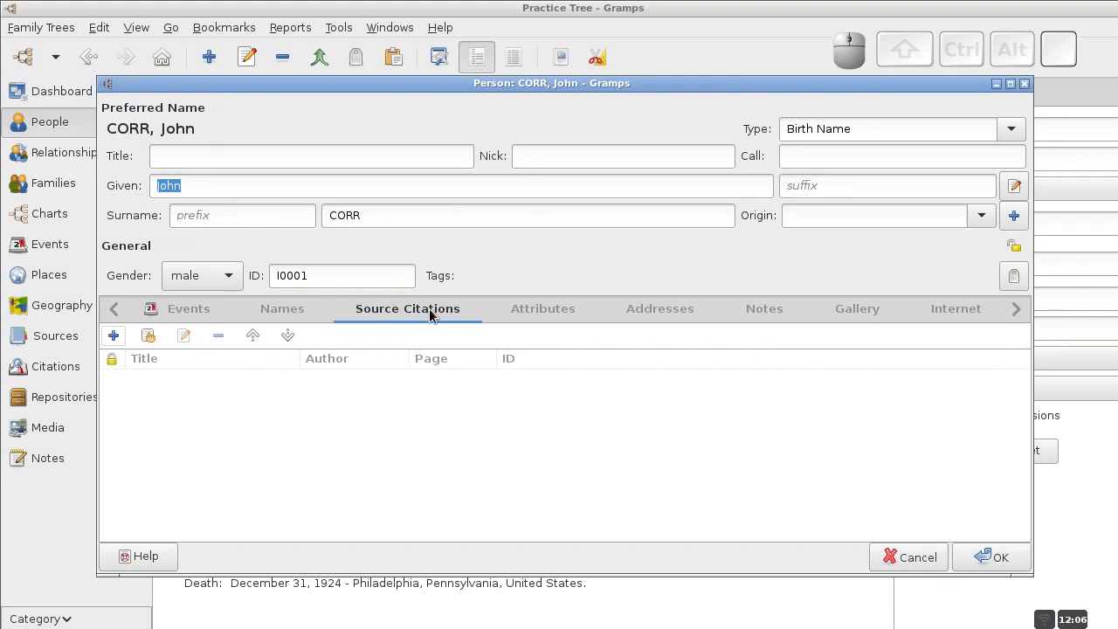
pyautogui.click(181, 316)
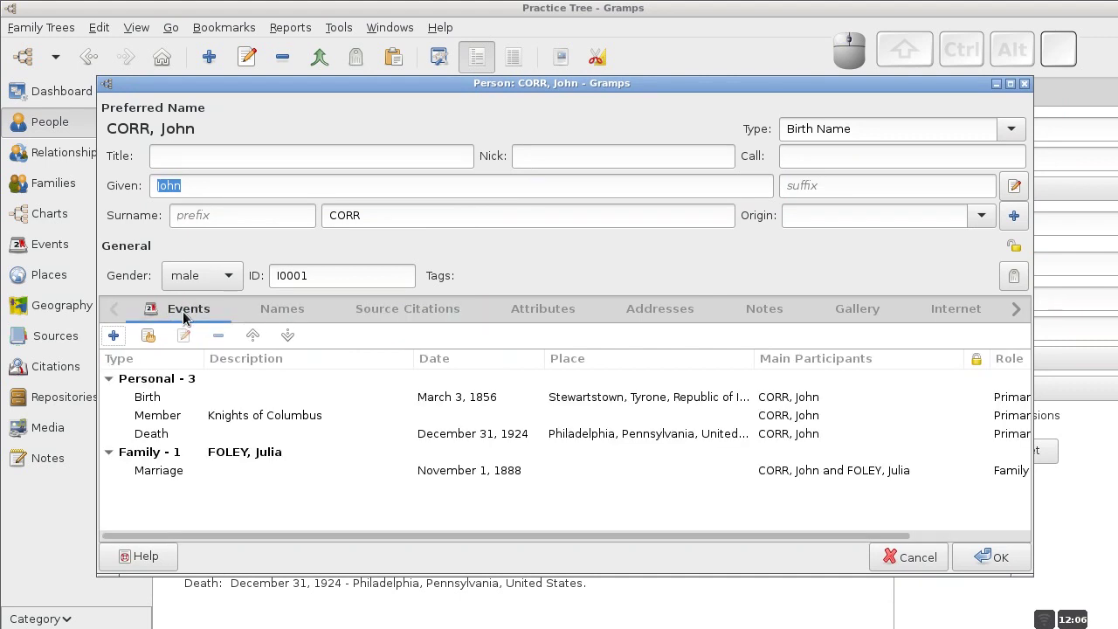
# Inspect the Birth event's existing citations, then cancel its editor unchanged.
pyautogui.click(288, 397)
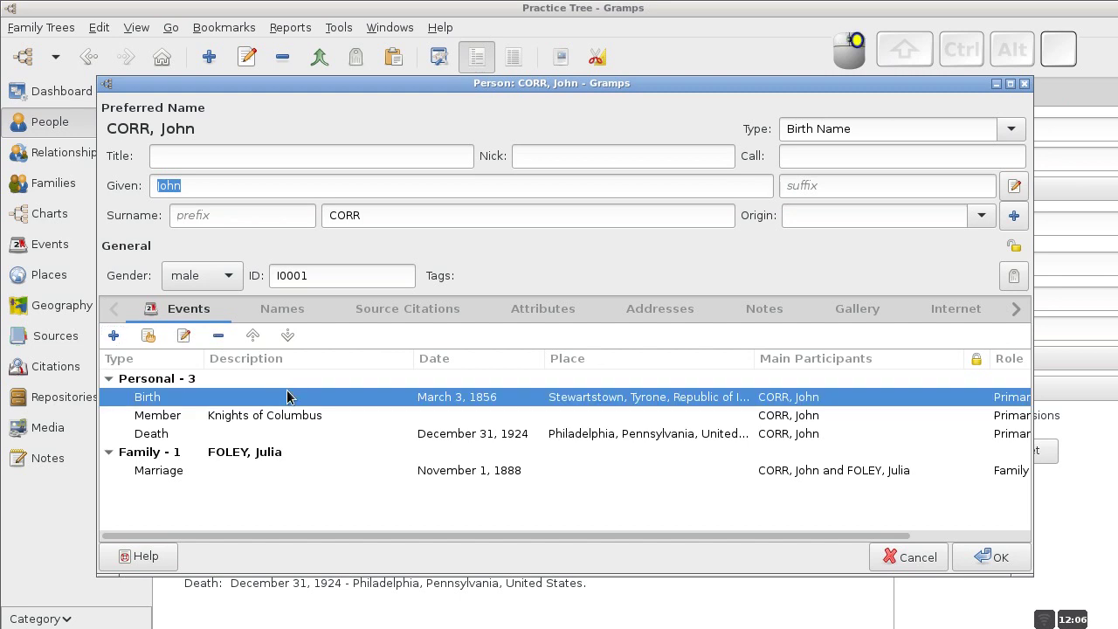
pyautogui.rightClick(289, 398)
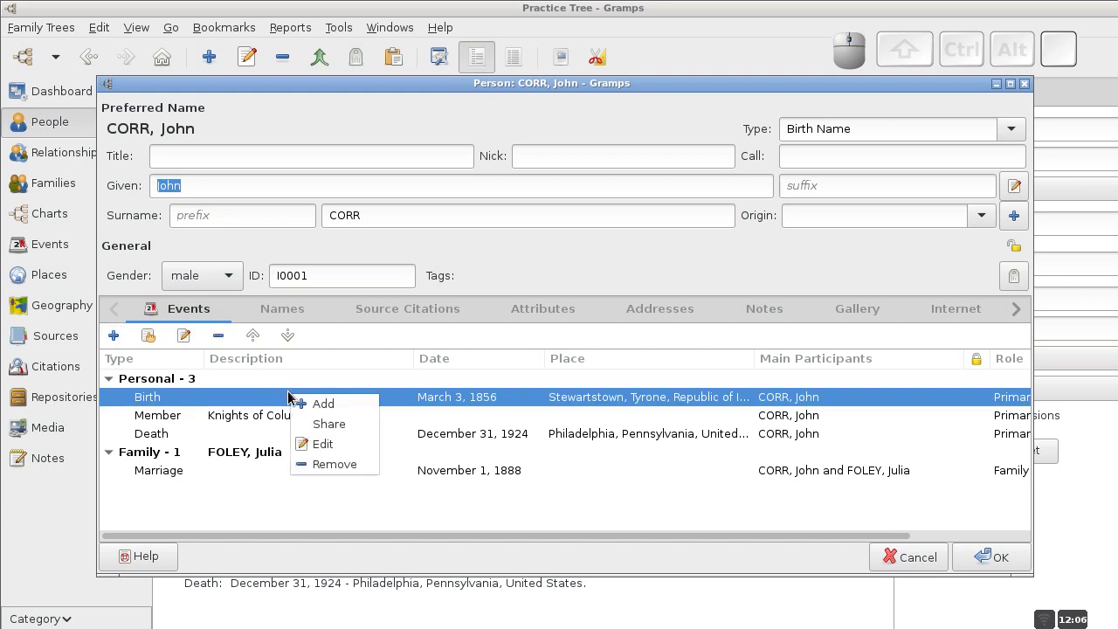
pyautogui.click(323, 452)
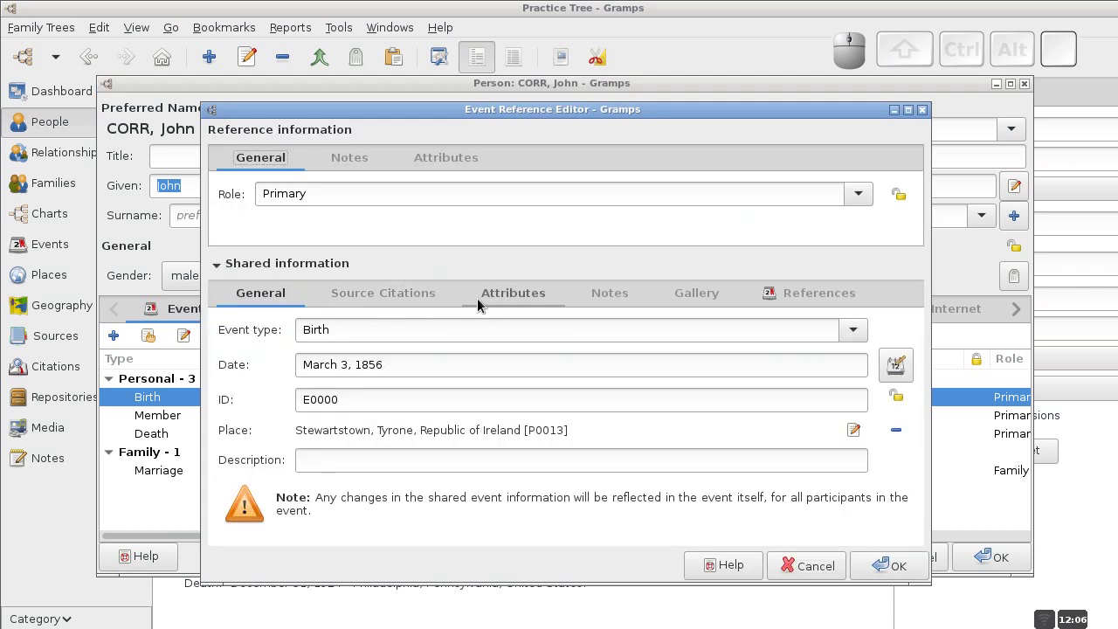
pyautogui.click(425, 294)
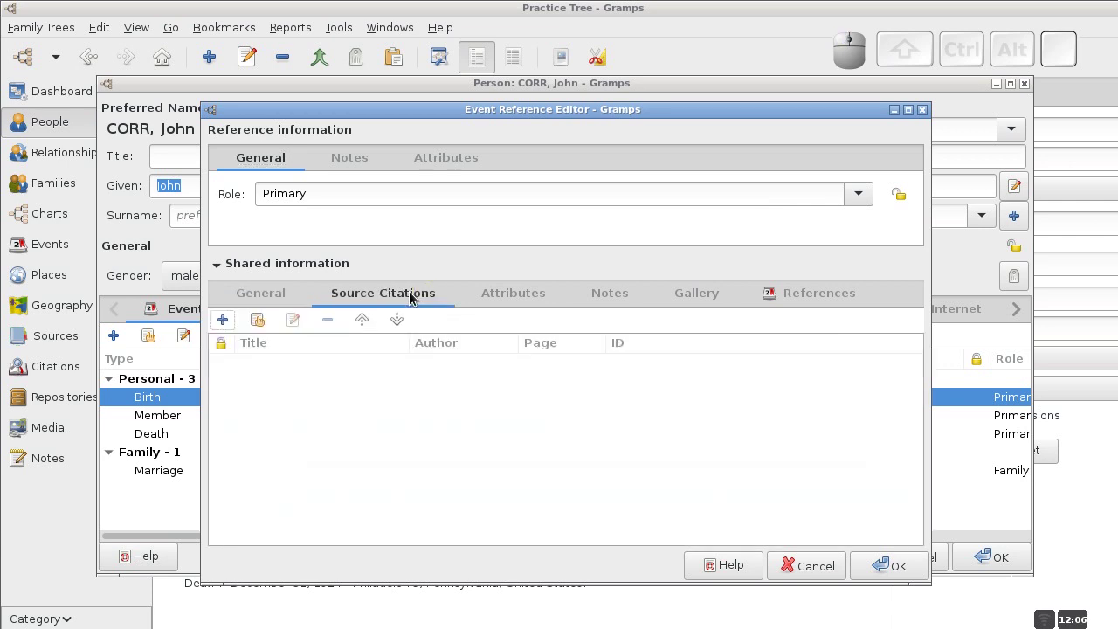
pyautogui.click(270, 295)
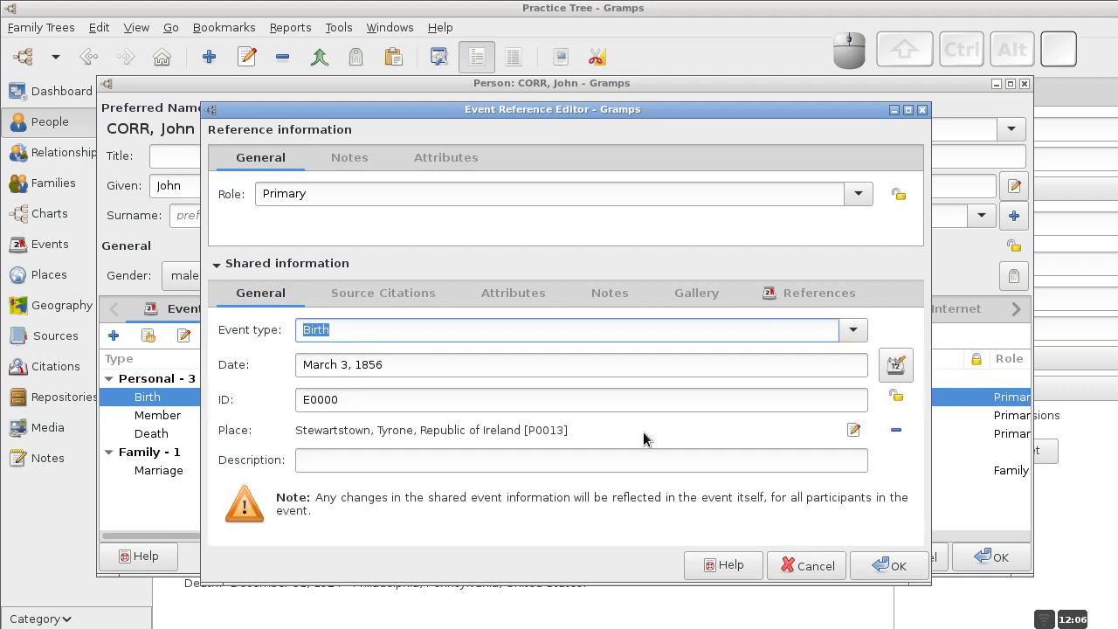
pyautogui.click(814, 568)
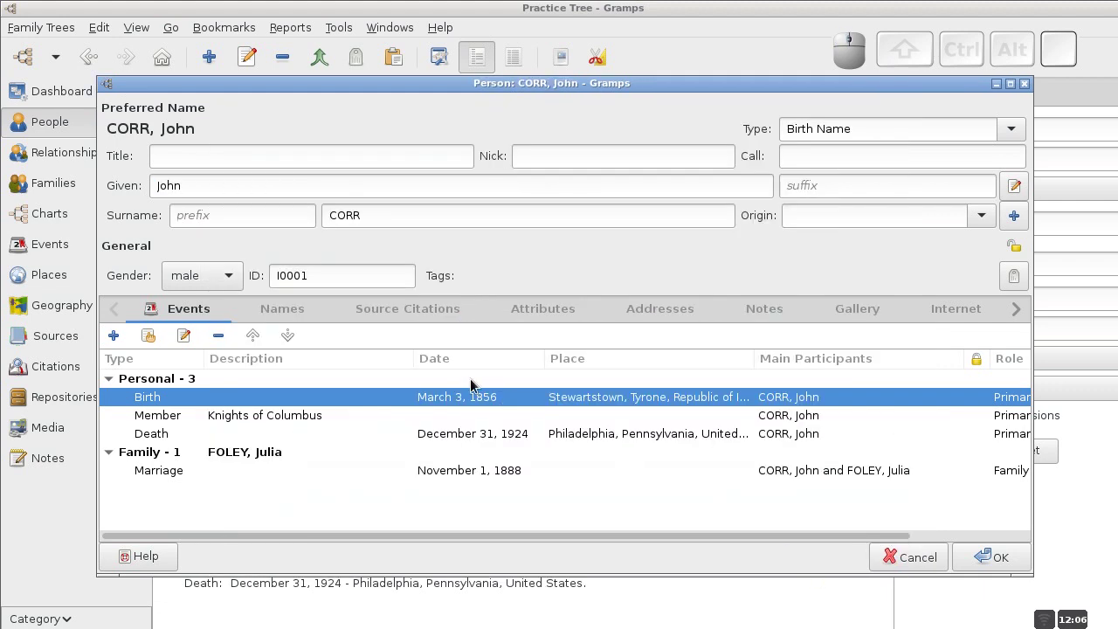
# Add a new citation under John Corr's own Source Citations.
pyautogui.click(403, 311)
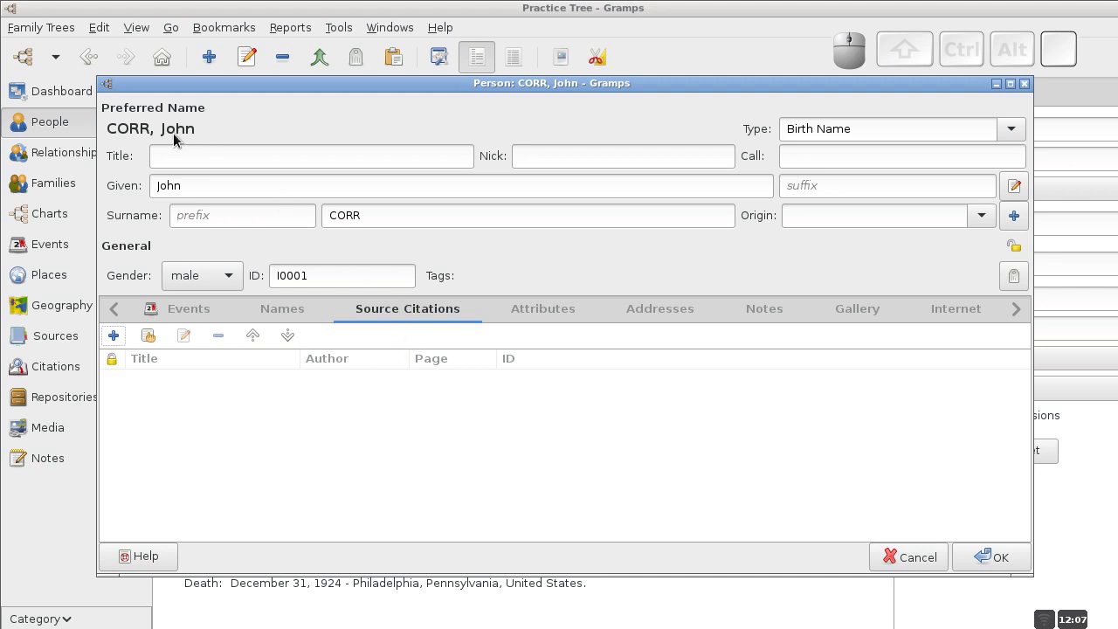
pyautogui.click(148, 336)
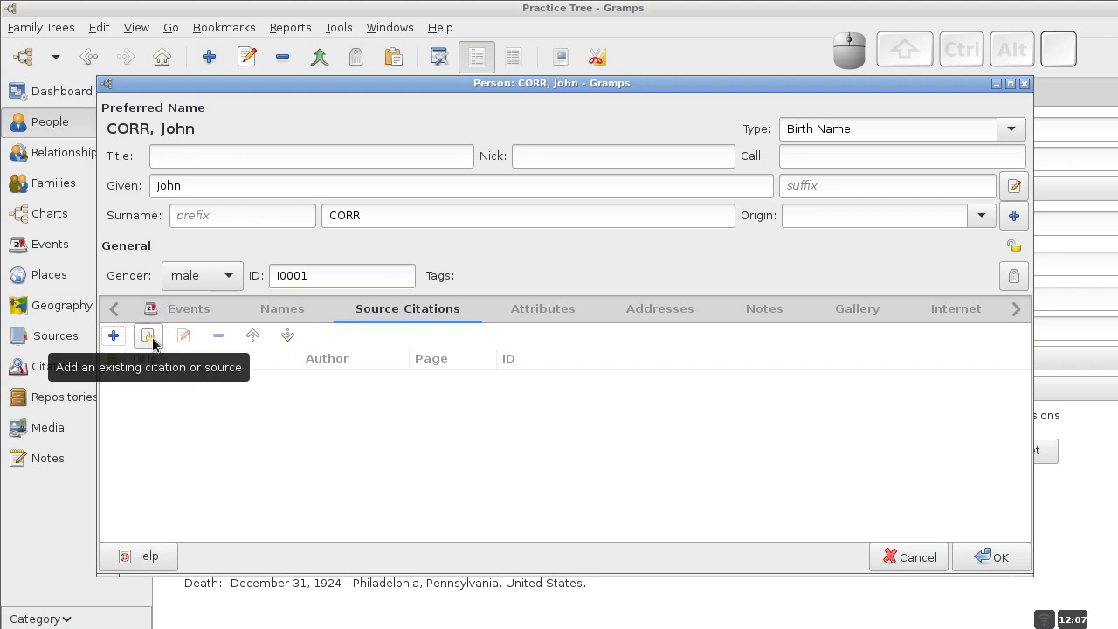
pyautogui.click(114, 336)
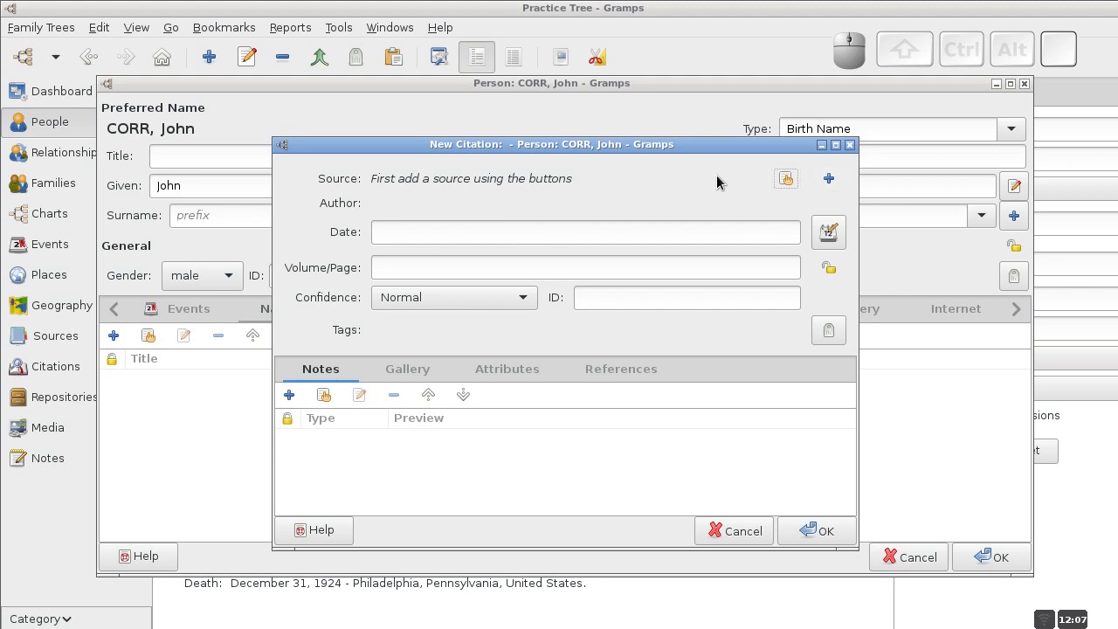
# Create the new source 'Philadelphia Inquirer (Philadelphia, Pennsylvania)' for the citation.
pyautogui.click(828, 178)
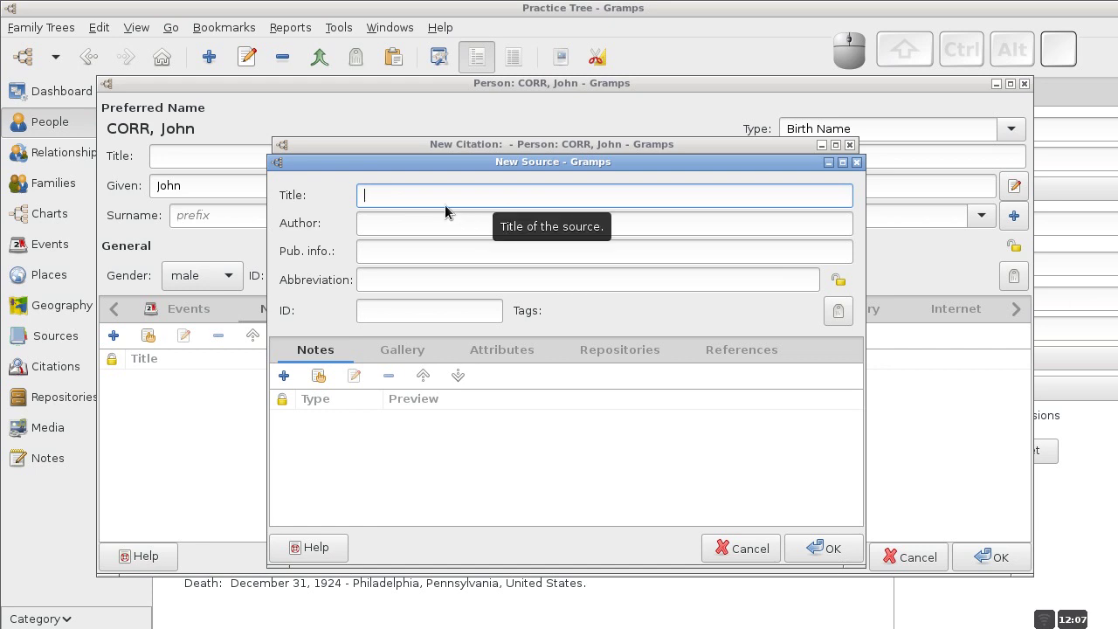
pyautogui.write('Philadelphia Inq')
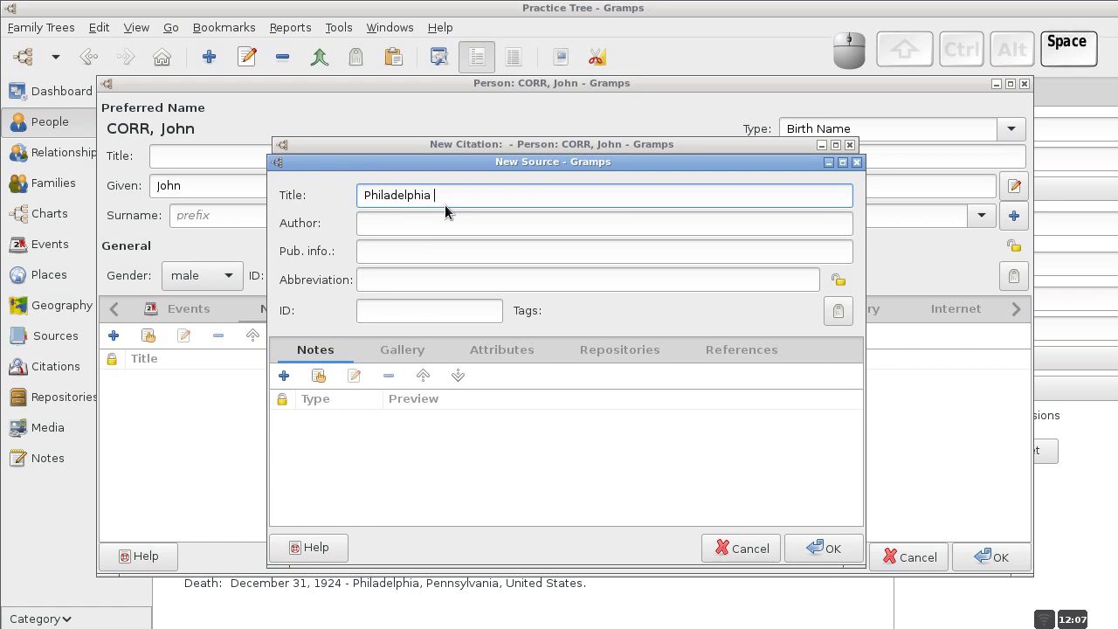
pyautogui.write('uir')
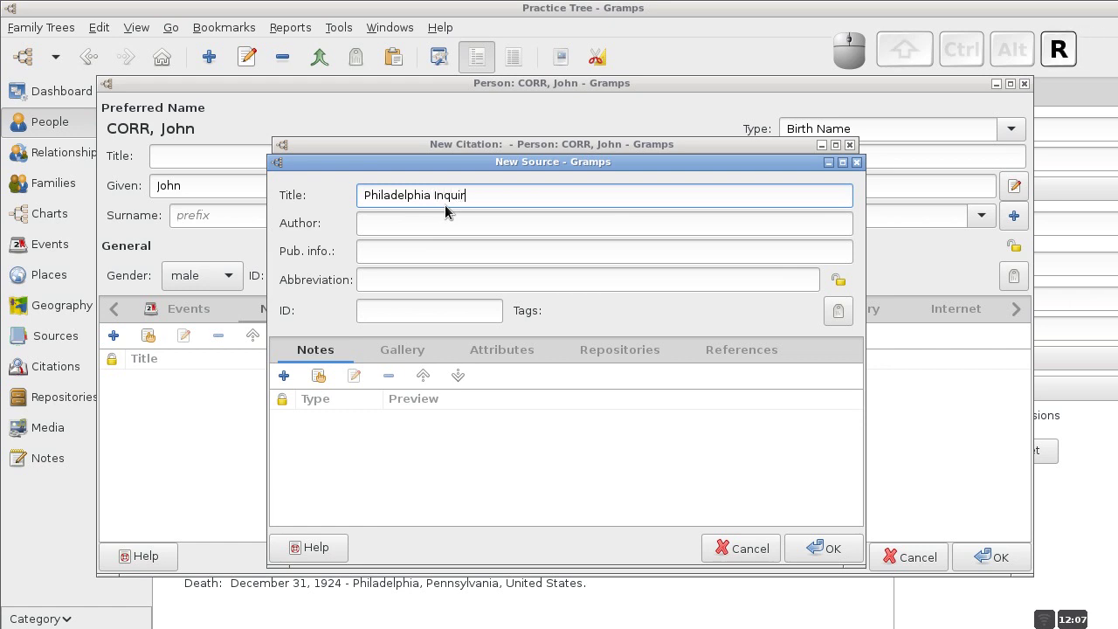
pyautogui.write('er ')
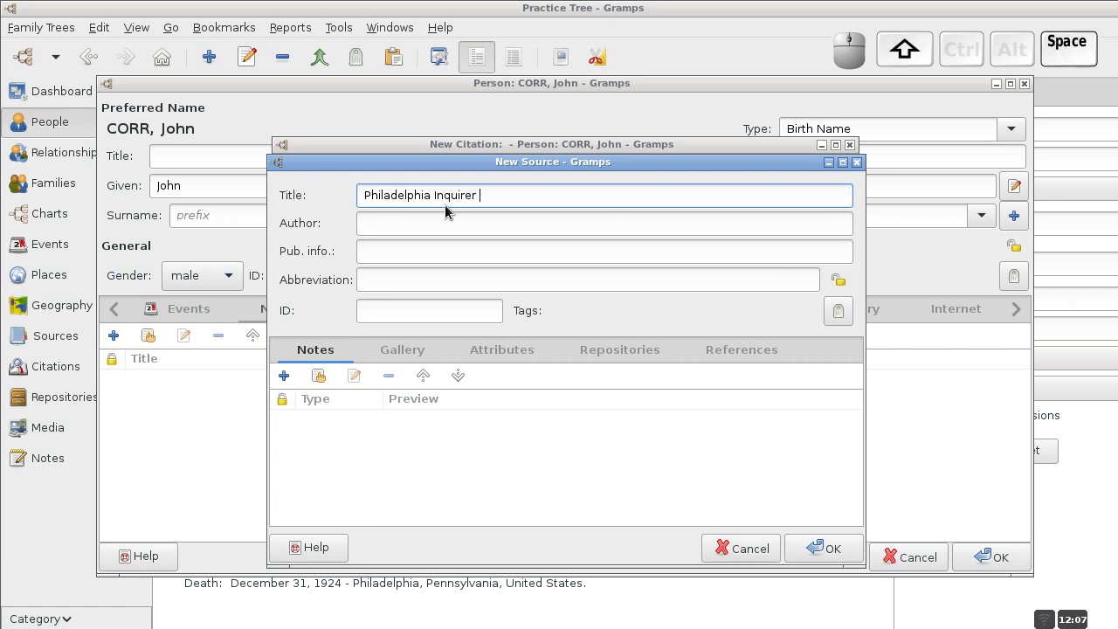
pyautogui.write('(Philadel')
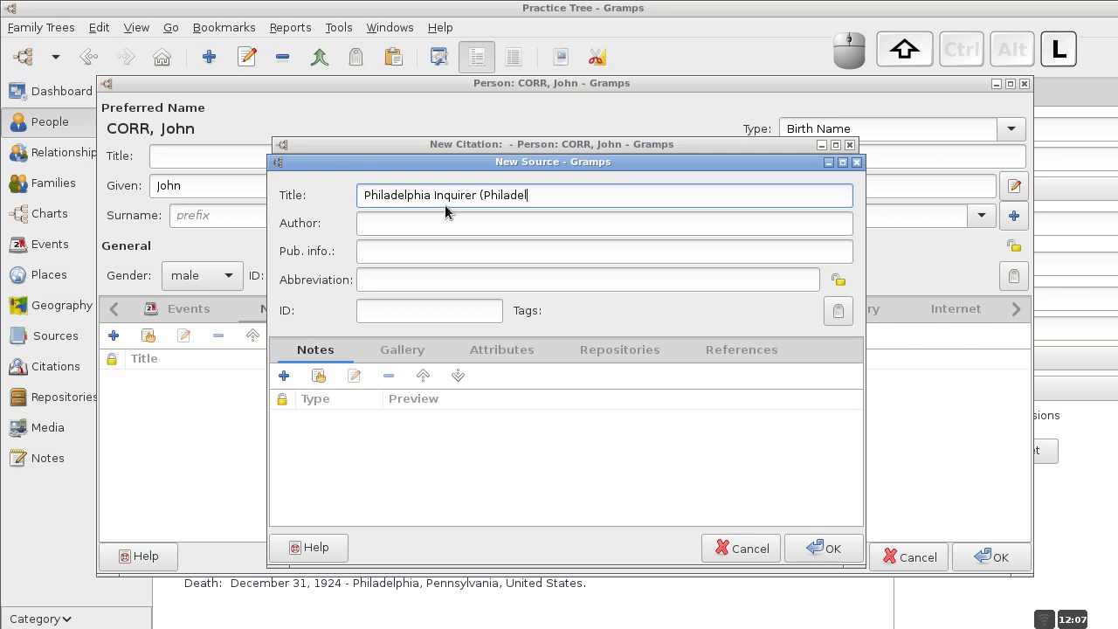
pyautogui.write('phia , Pennsylvania)')
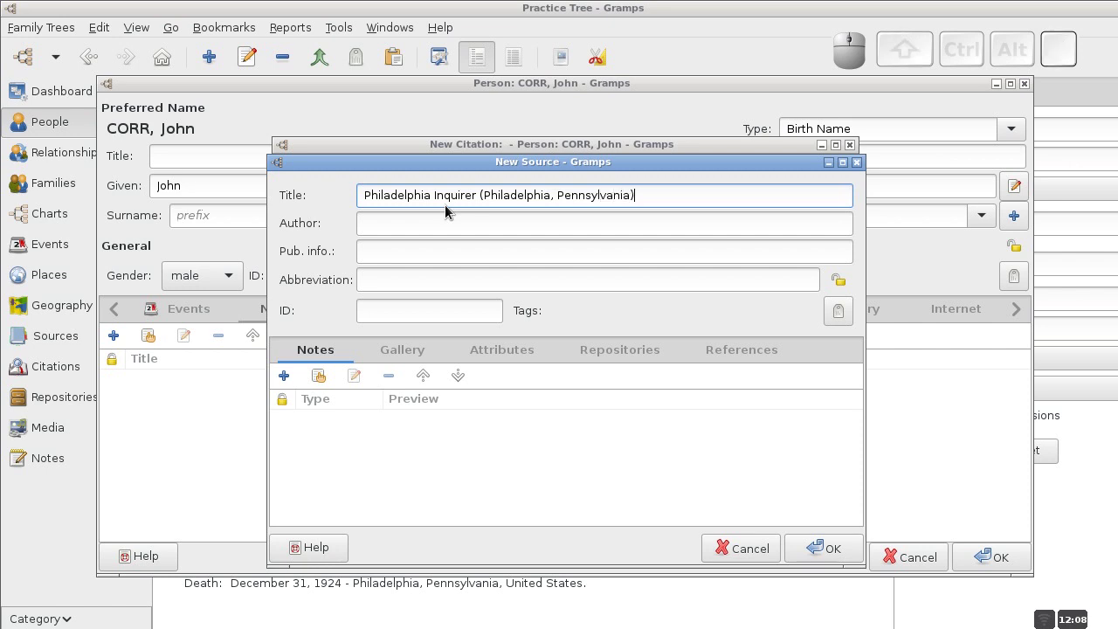
pyautogui.click(808, 546)
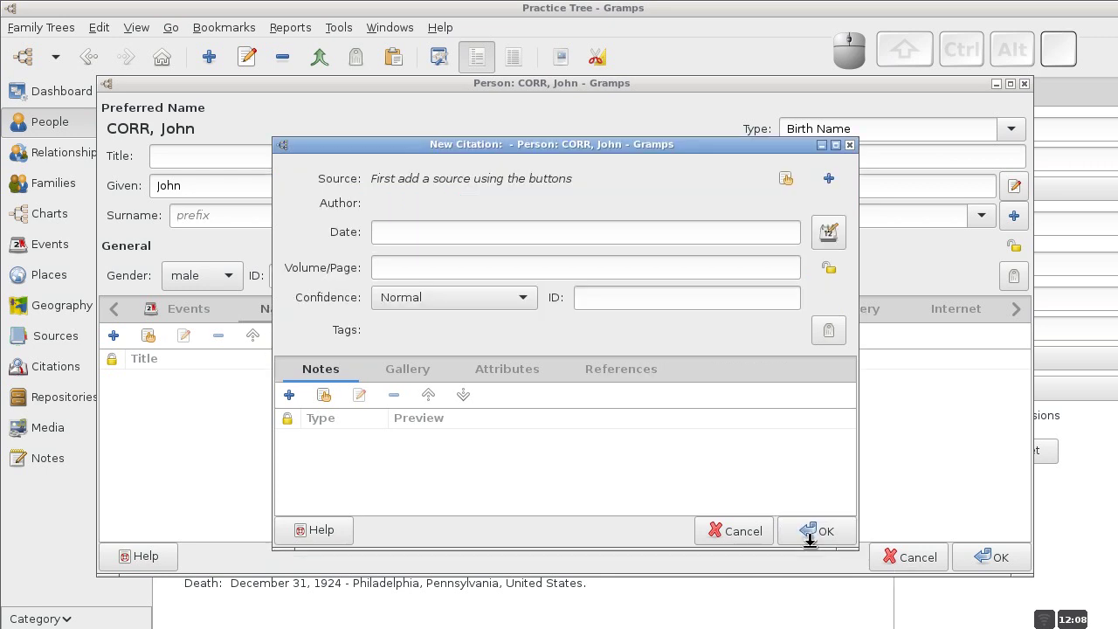
# Date the citation January 6, 1920 with page 'p. 16' and save it.
pyautogui.click(438, 233)
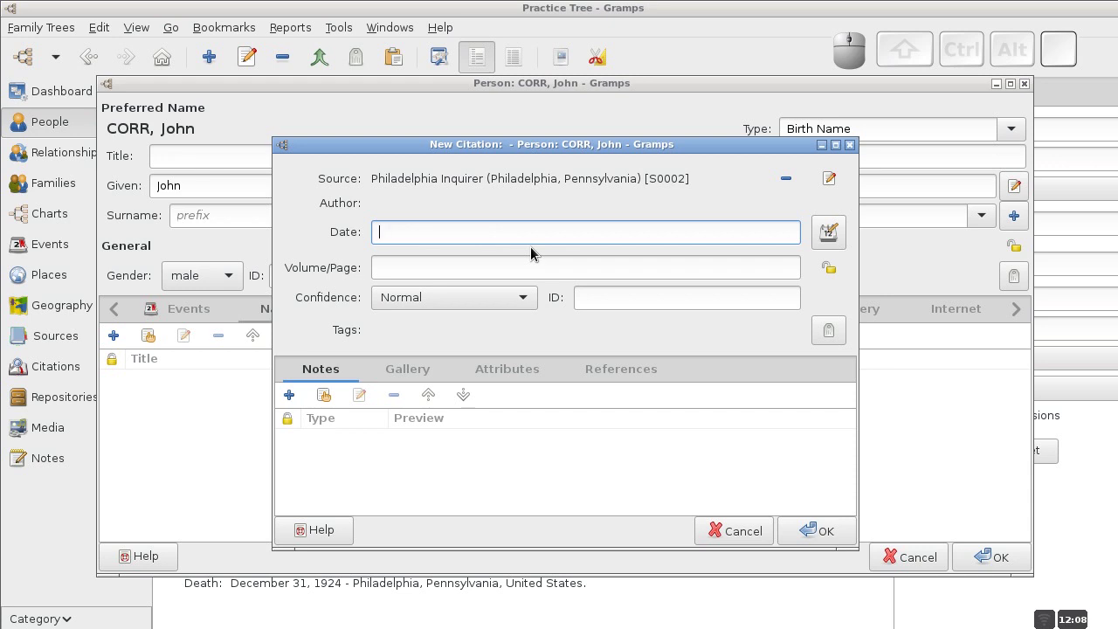
pyautogui.write('January 6, 1920')
pyautogui.click(498, 265)
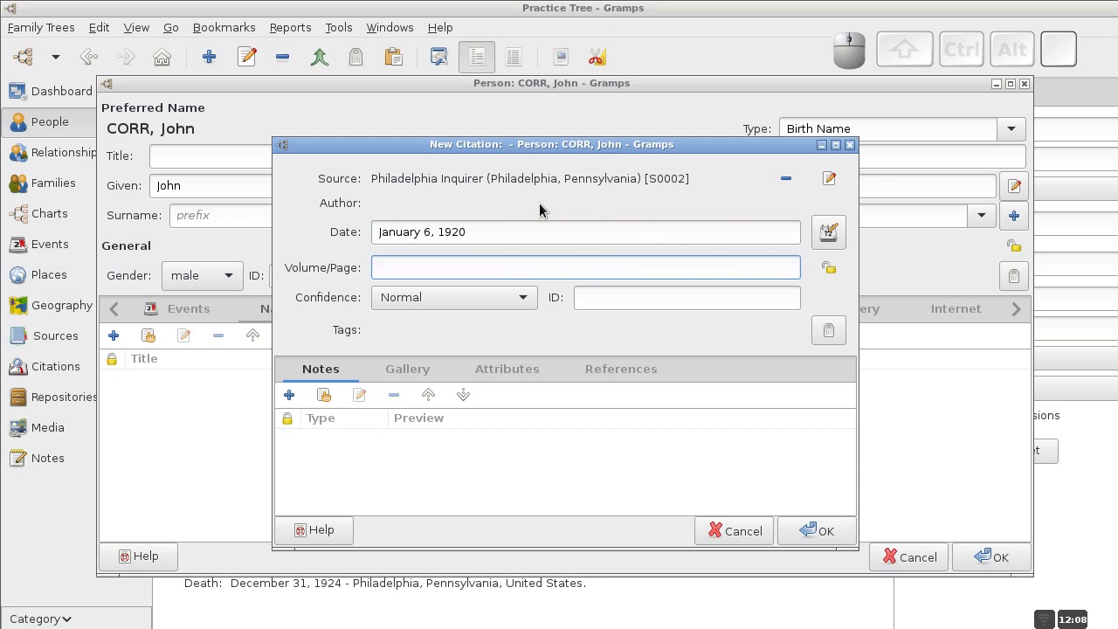
pyautogui.write('16')
pyautogui.press('Home')
pyautogui.write('p.')
pyautogui.click(812, 530)
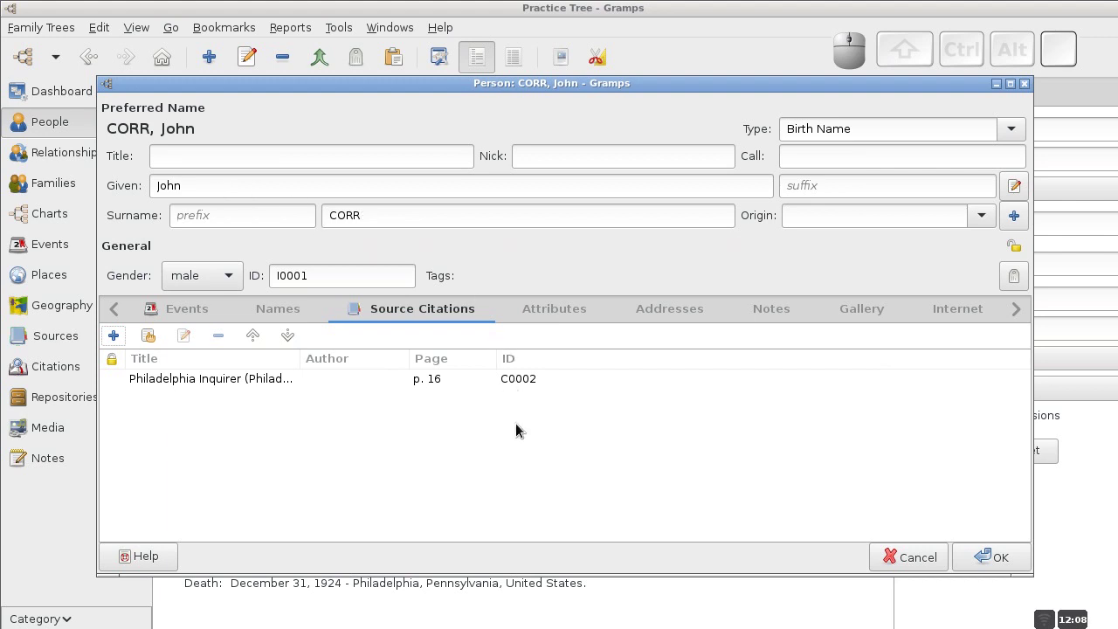
pyautogui.click(182, 317)
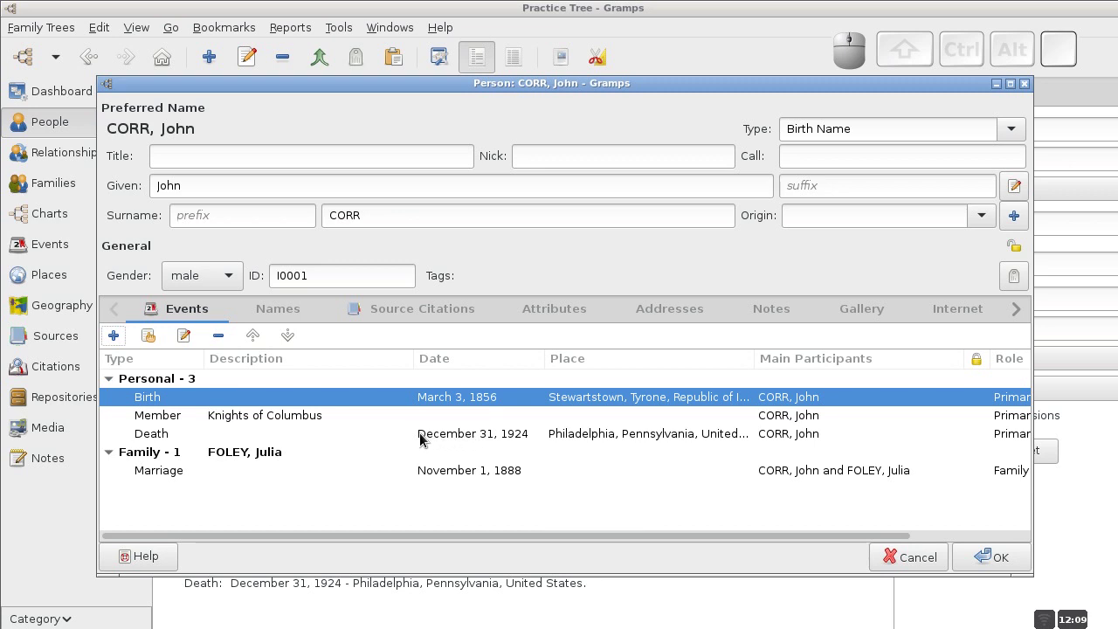
pyautogui.click(388, 435)
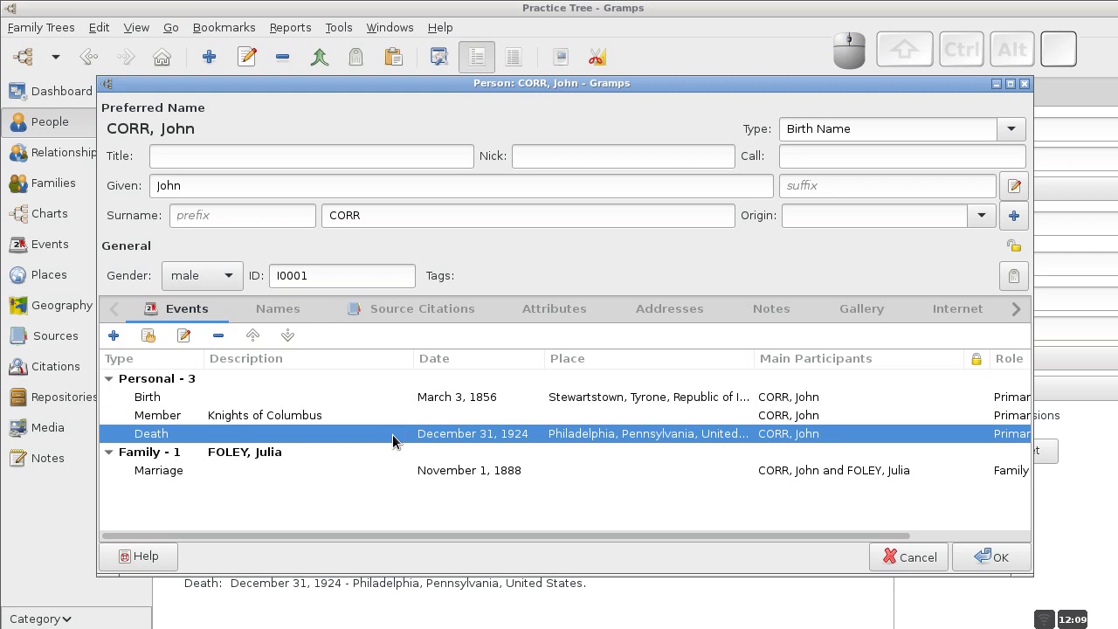
pyautogui.rightClick(393, 440)
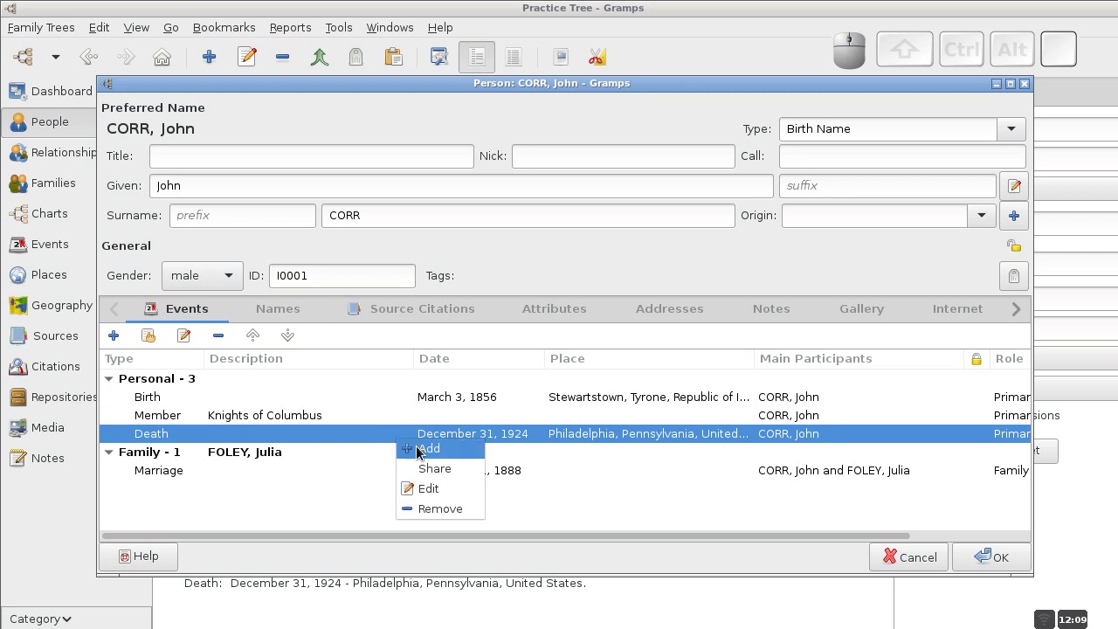
pyautogui.click(455, 498)
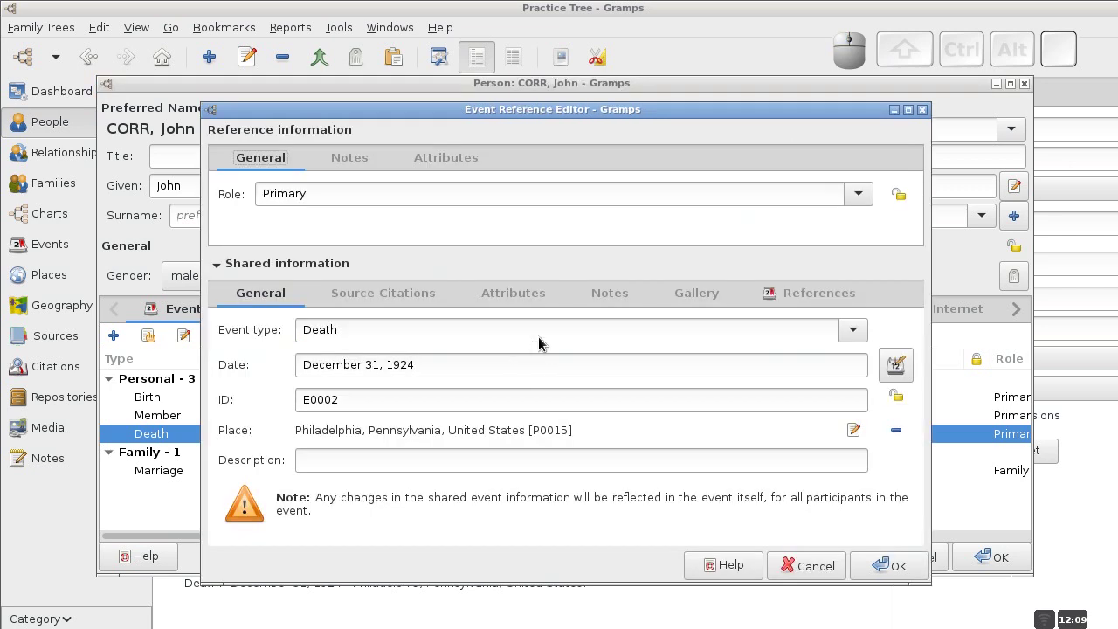
pyautogui.click(365, 297)
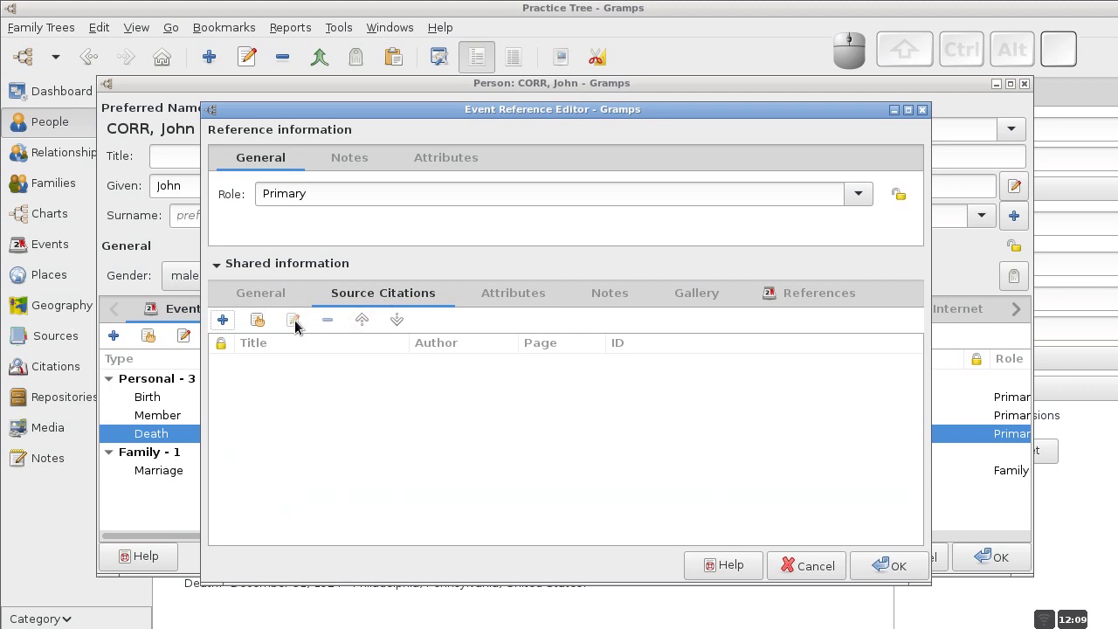
pyautogui.click(224, 320)
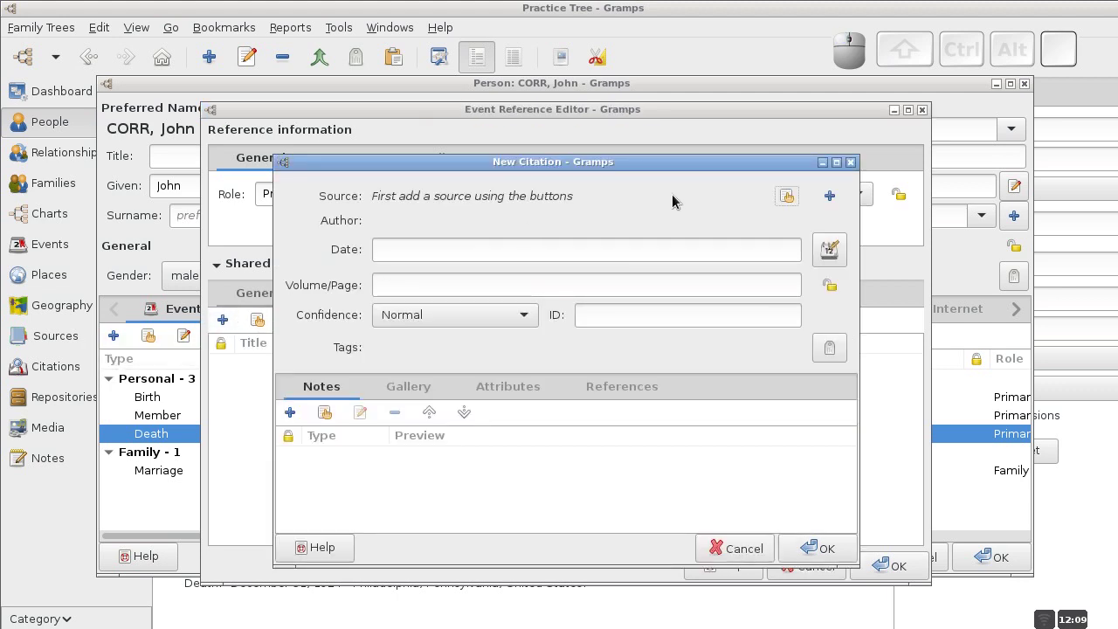
# Add a new source titled 'Pennsylvania, United States. Pennsylvania Death Certificates, 1906-Present'.
pyautogui.click(830, 195)
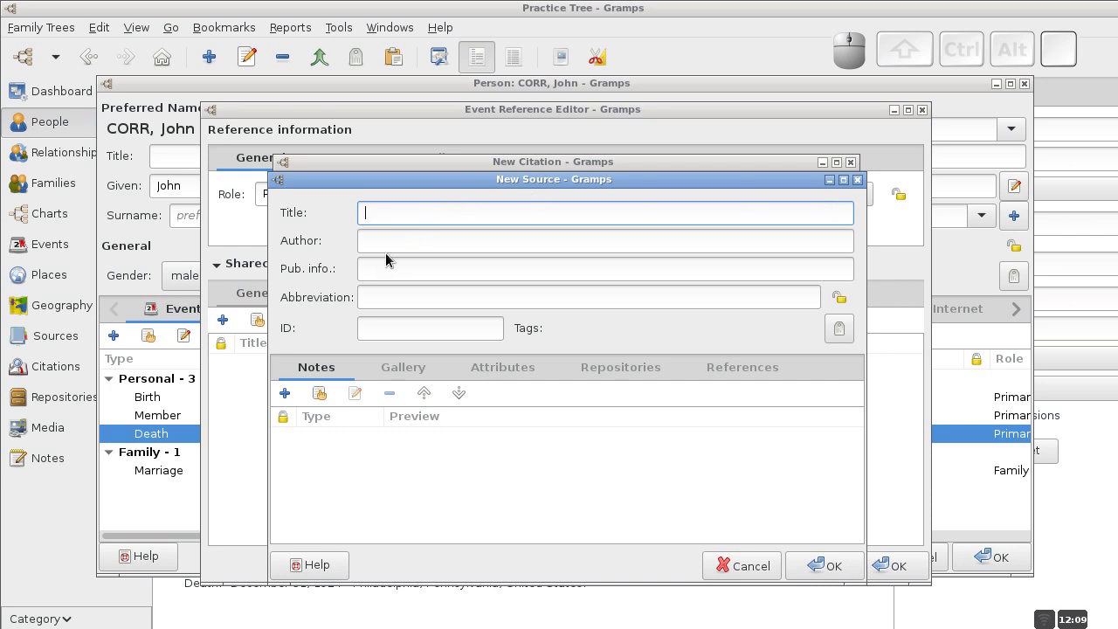
pyautogui.write('Penns')
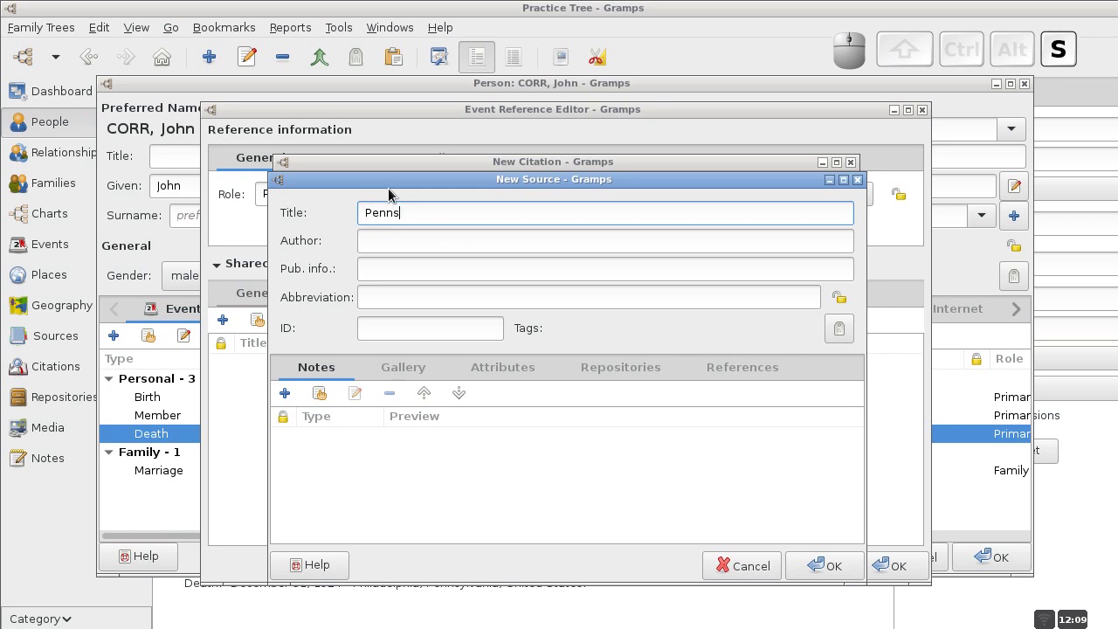
pyautogui.write('ylvania , Unite')
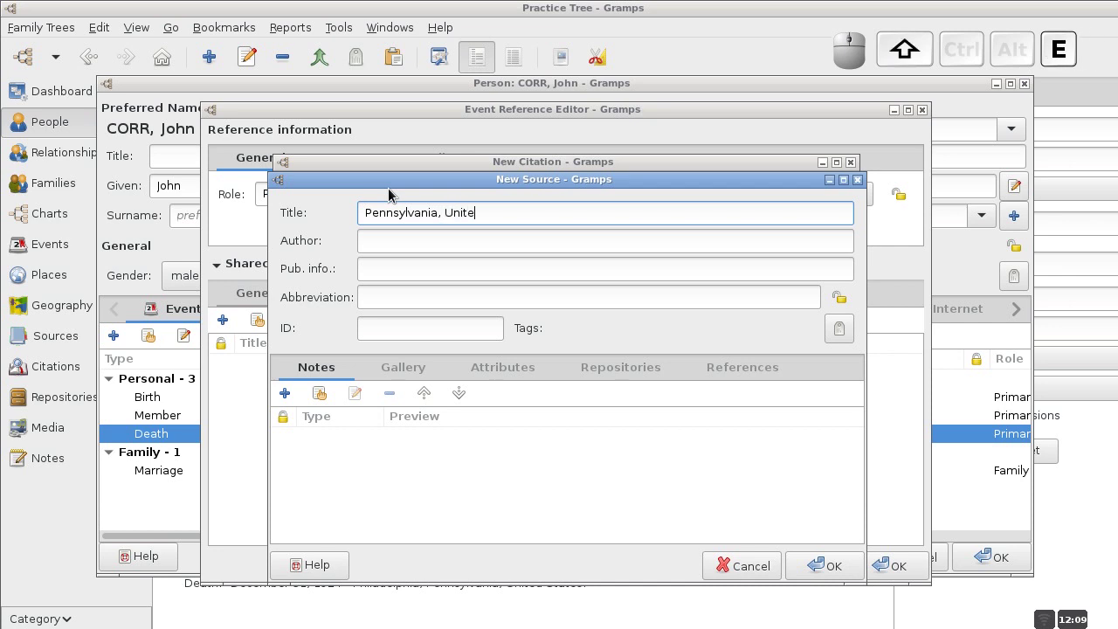
pyautogui.write('d States. ')
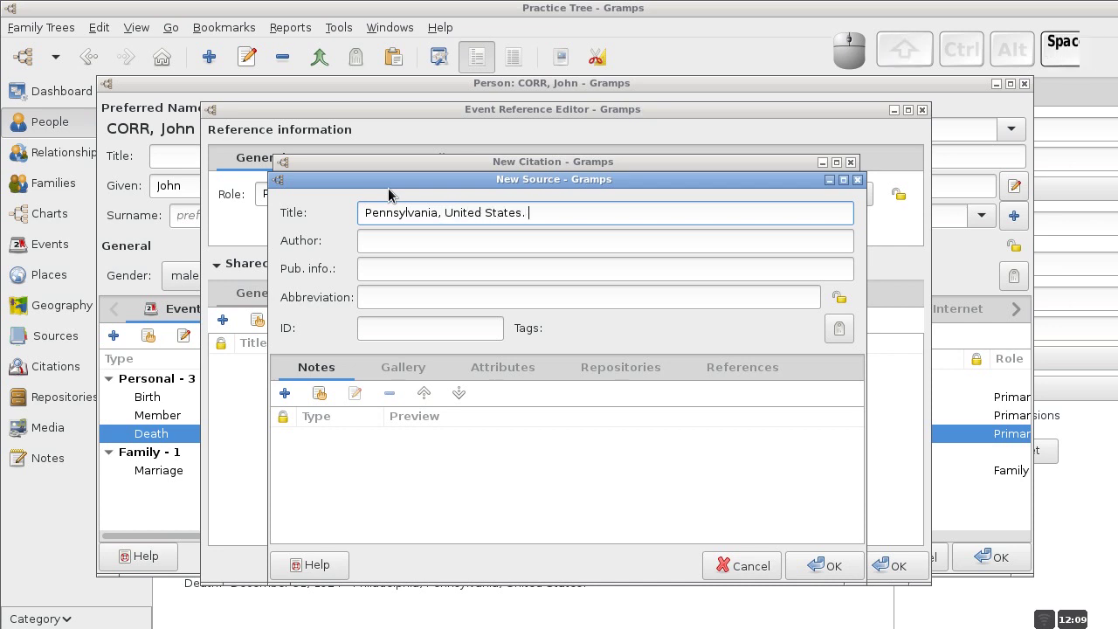
pyautogui.write('Pennsylv')
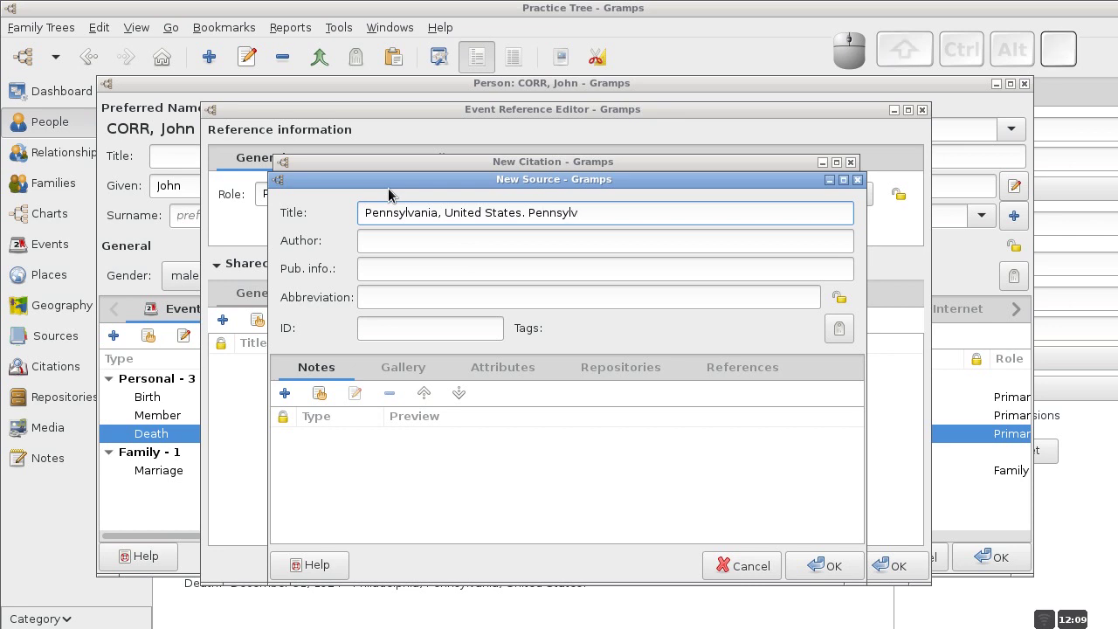
pyautogui.write('ania ')
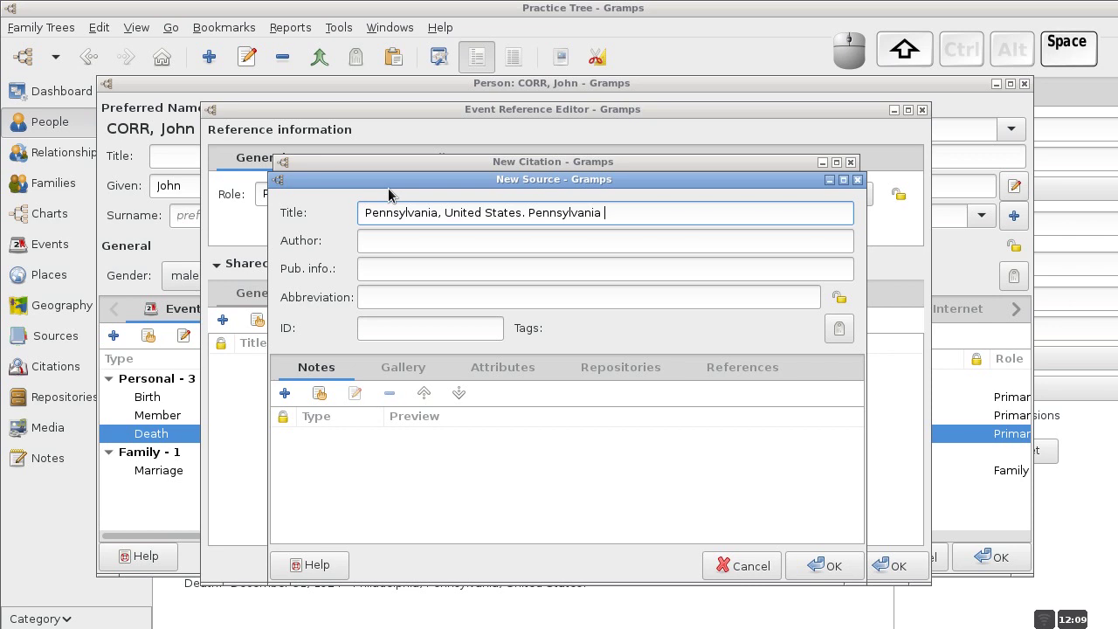
pyautogui.write('Death Certificates, 1906-')
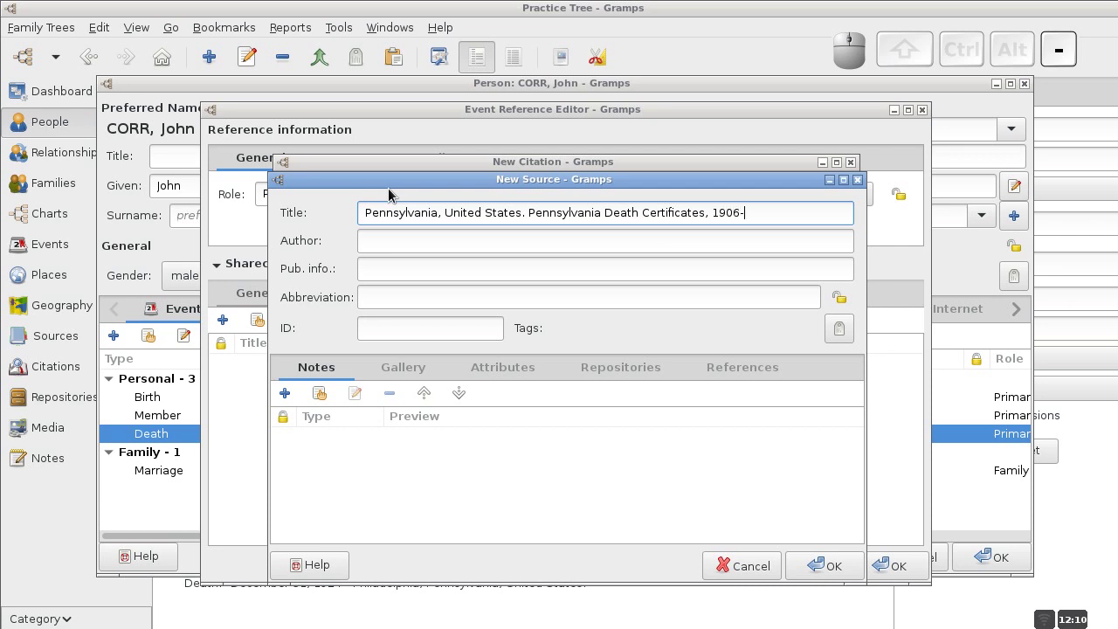
pyautogui.write('Present')
pyautogui.click(821, 566)
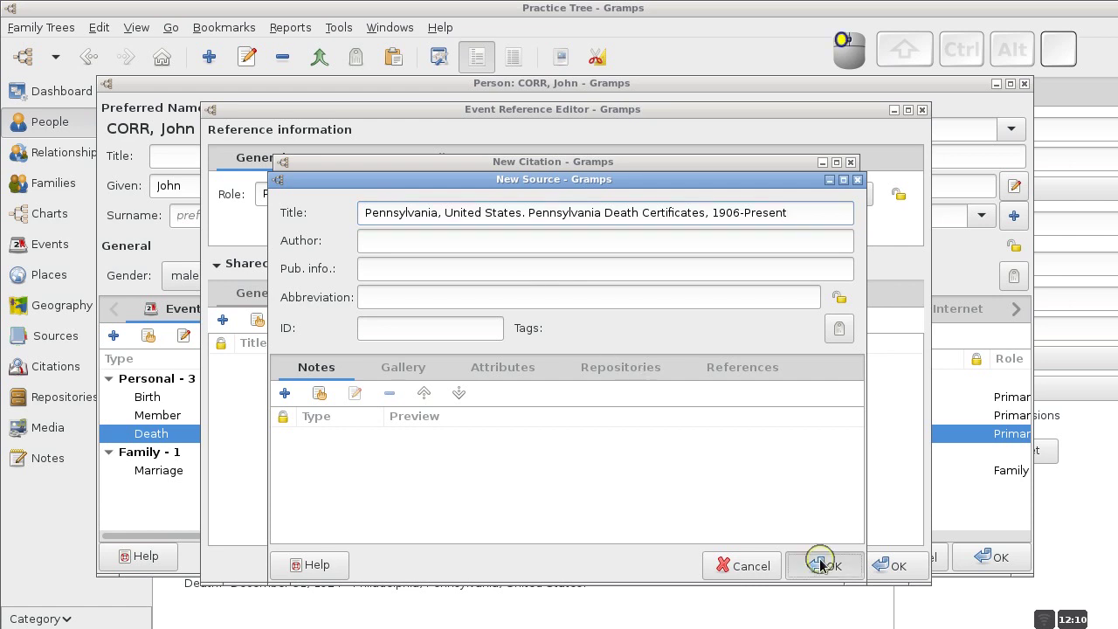
# Give the death citation date December 31, 1924 and page 'Cert. 1234', saving the Death event.
pyautogui.click(484, 251)
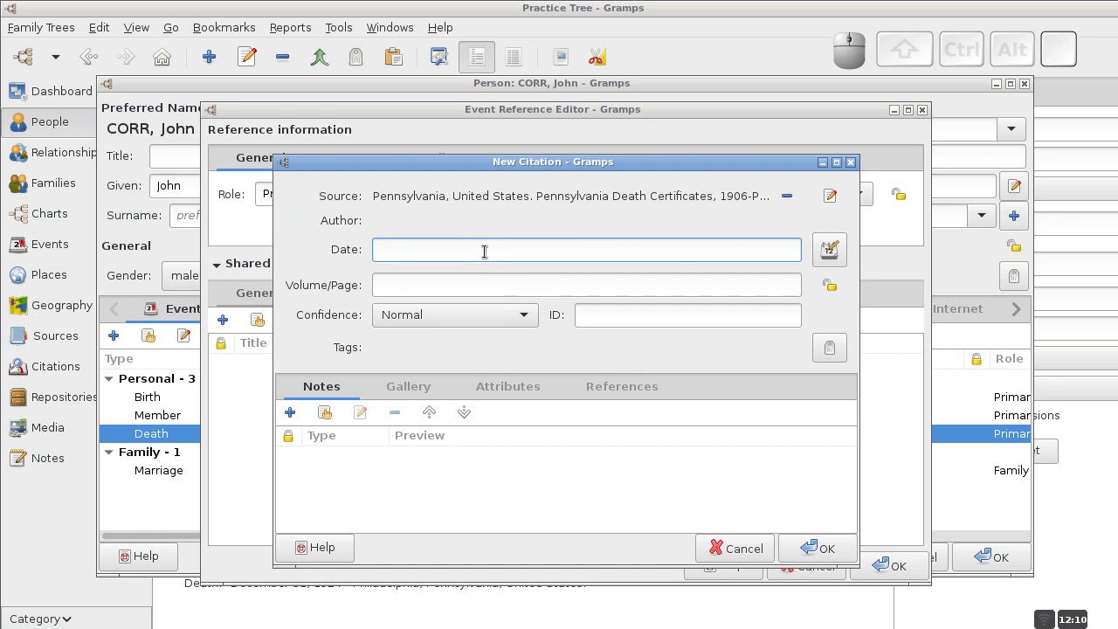
pyautogui.write('Dea')
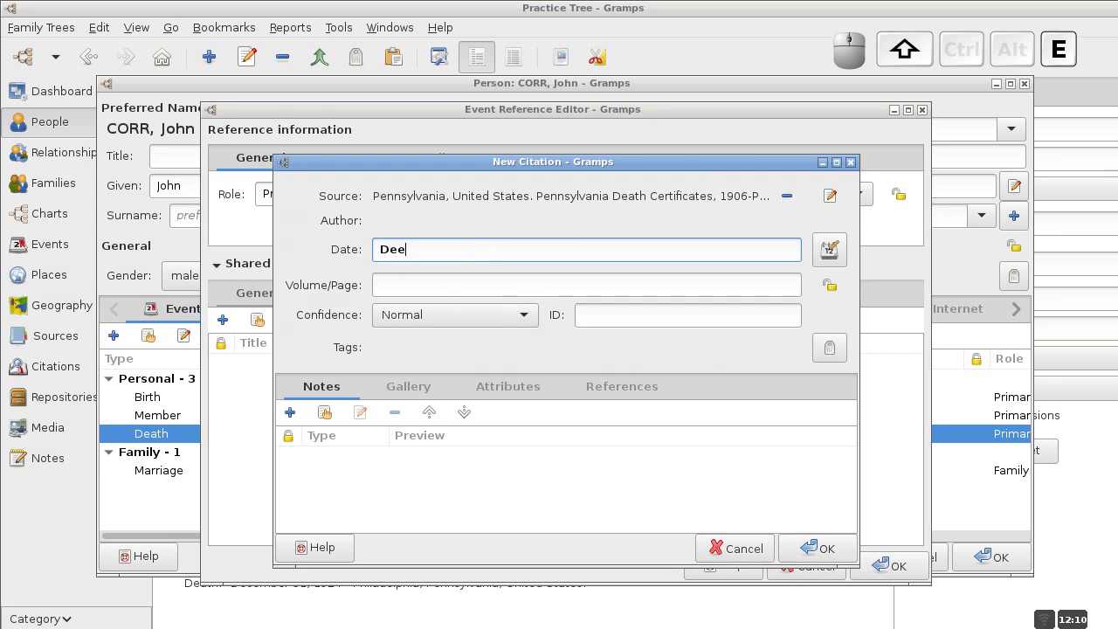
pyautogui.press('BackSpace')
pyautogui.write('cemb')
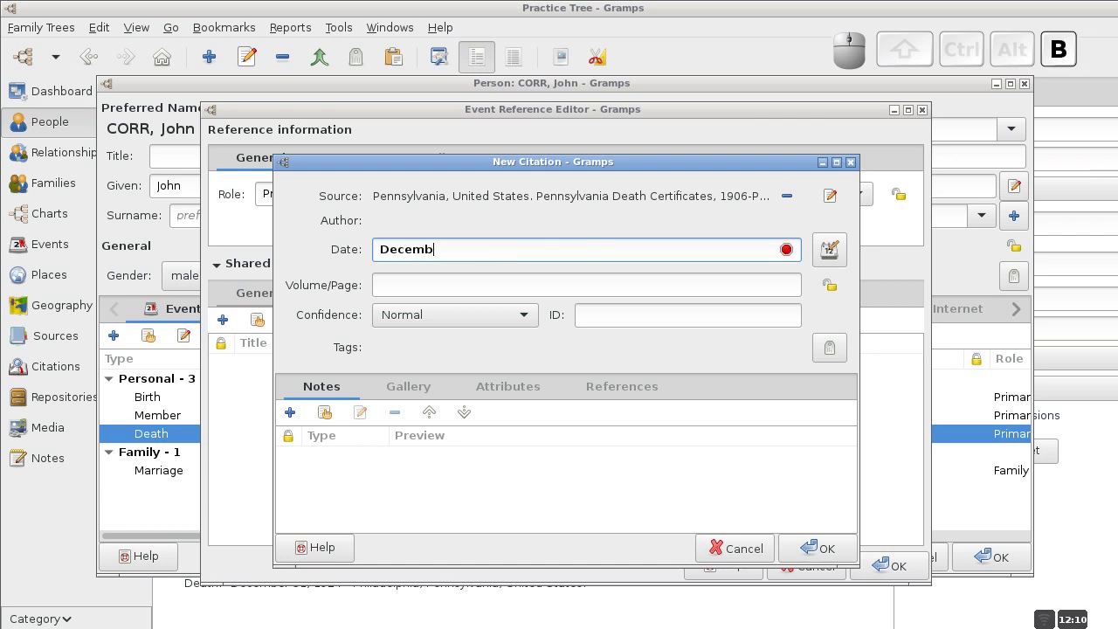
pyautogui.write('er 31, 1924')
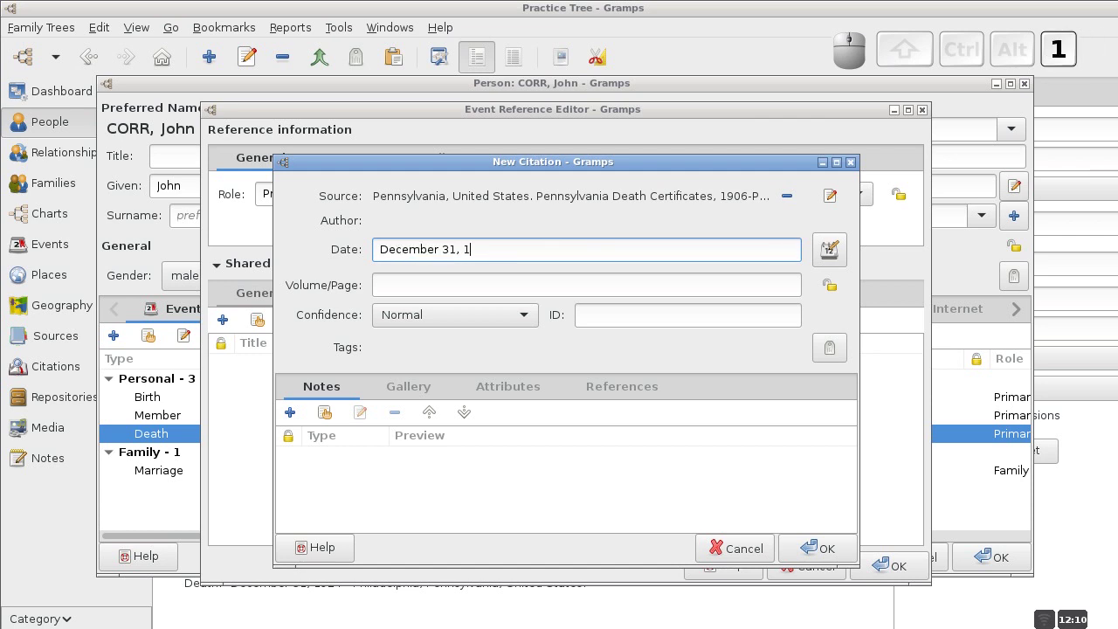
pyautogui.click(412, 286)
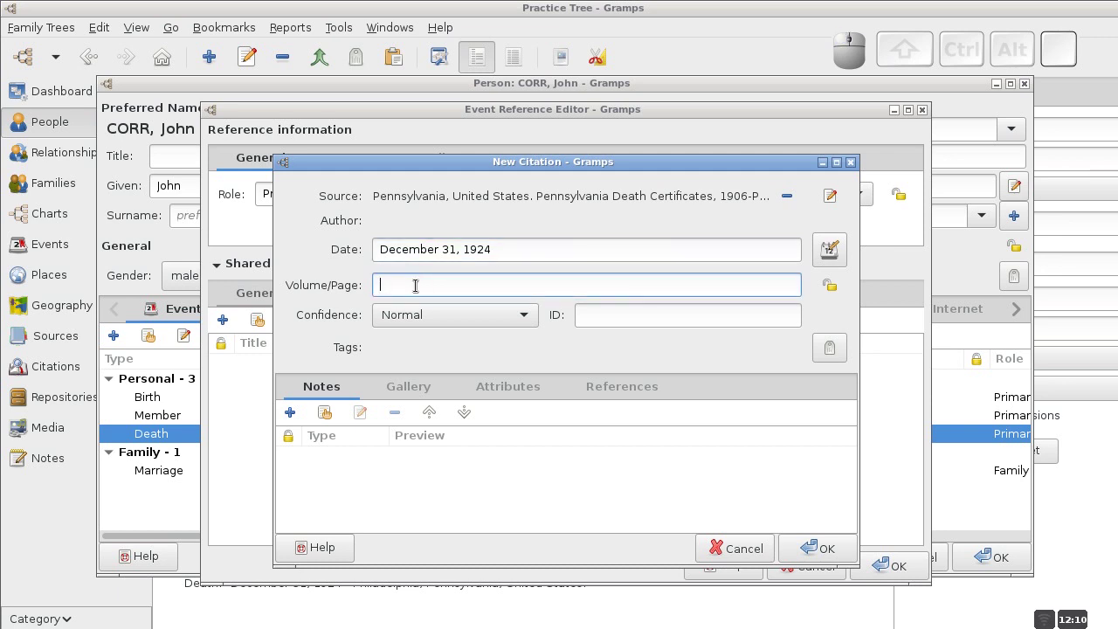
pyautogui.write('Cert. 1234')
pyautogui.click(823, 548)
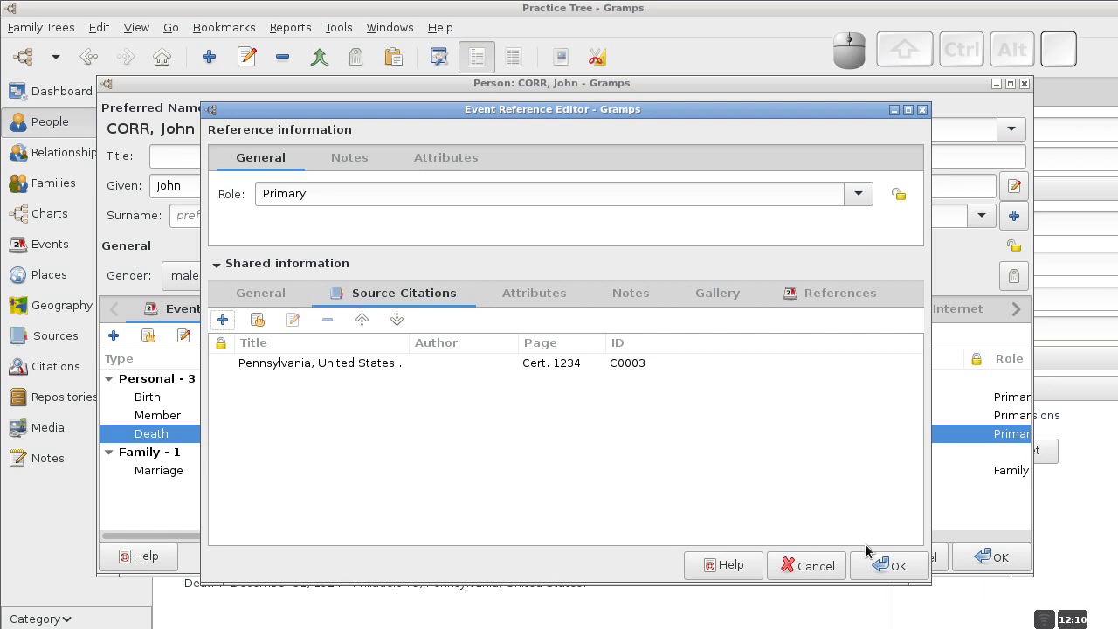
pyautogui.click(890, 566)
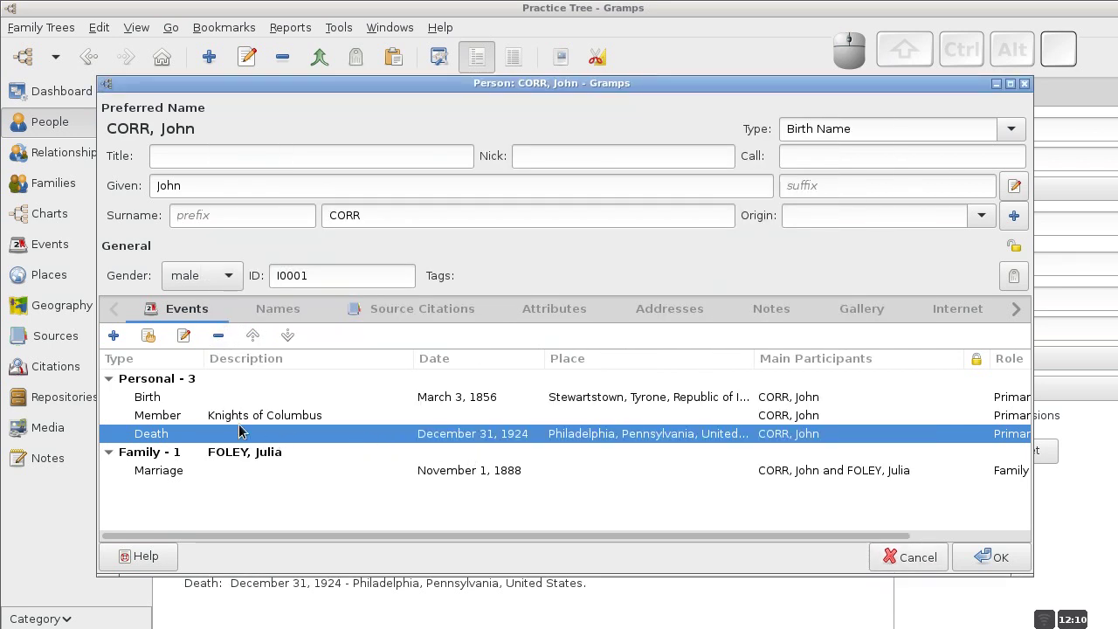
pyautogui.click(179, 398)
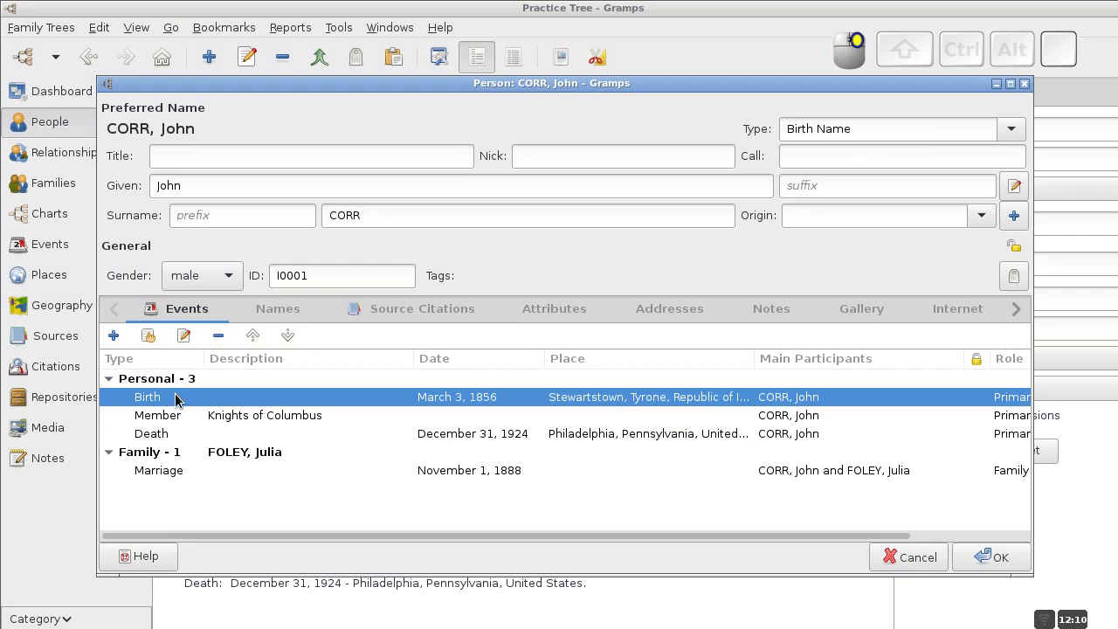
pyautogui.rightClick(179, 401)
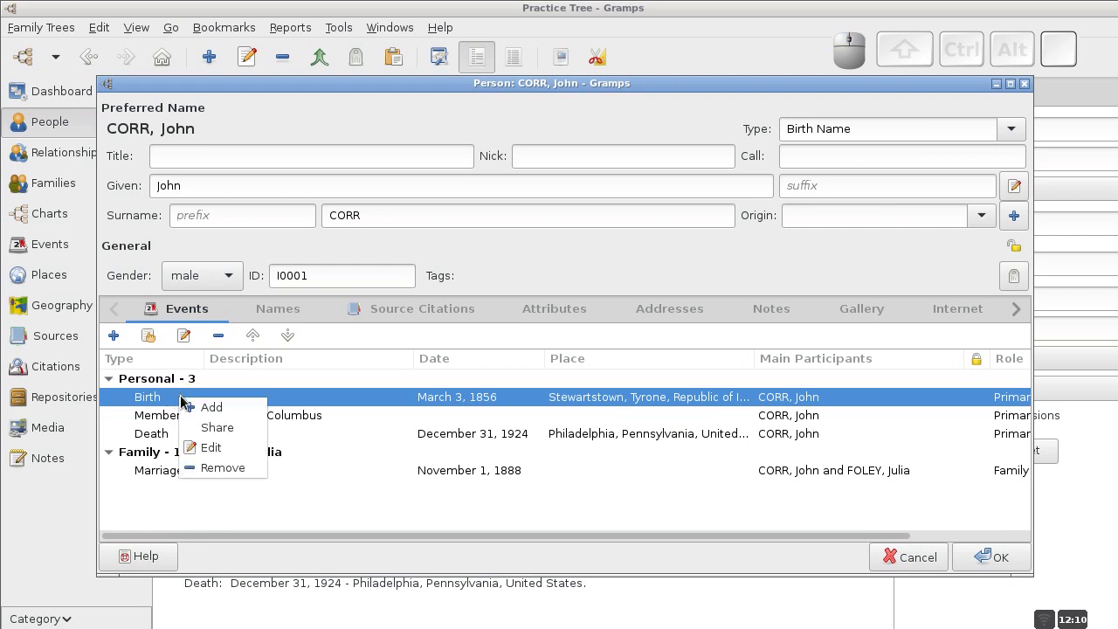
pyautogui.click(226, 450)
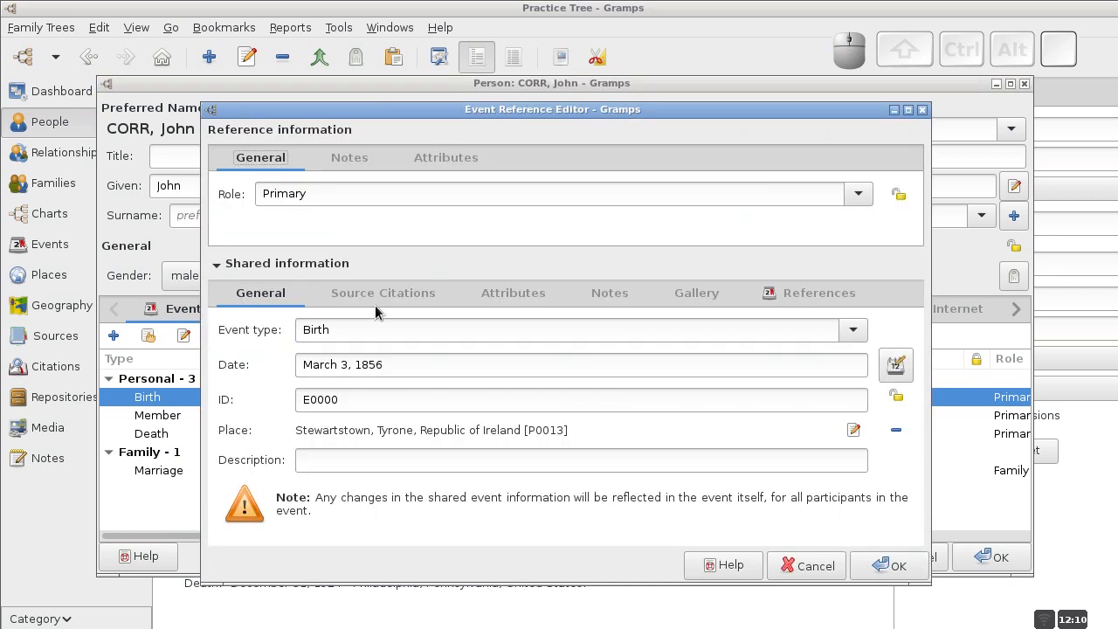
pyautogui.click(377, 295)
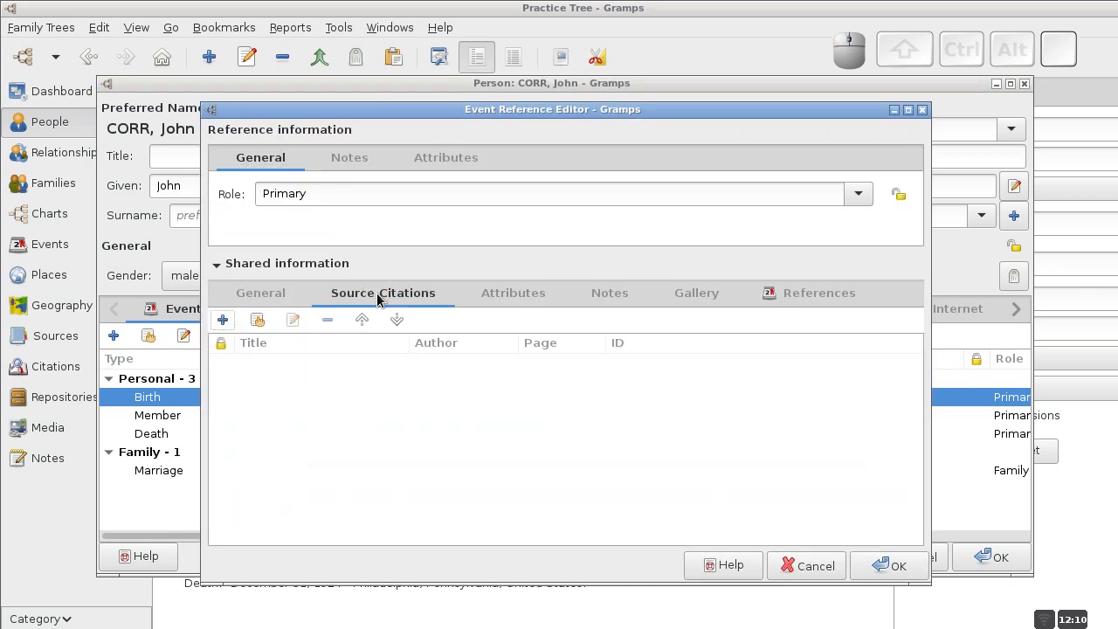
pyautogui.click(257, 321)
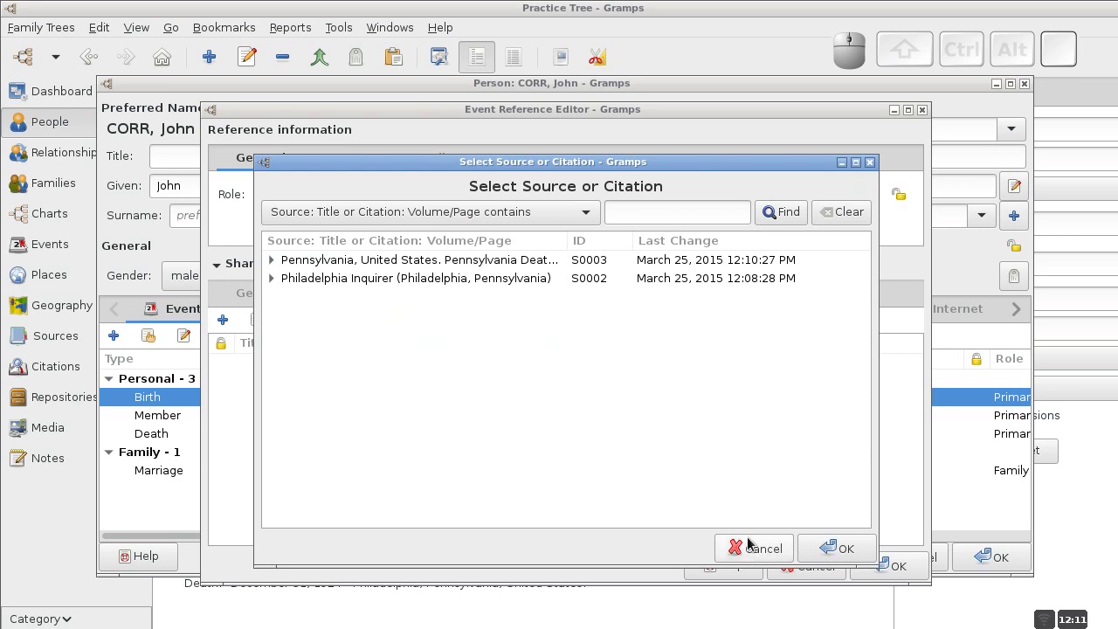
pyautogui.moveTo(573, 165); pyautogui.dragTo(637, 160)
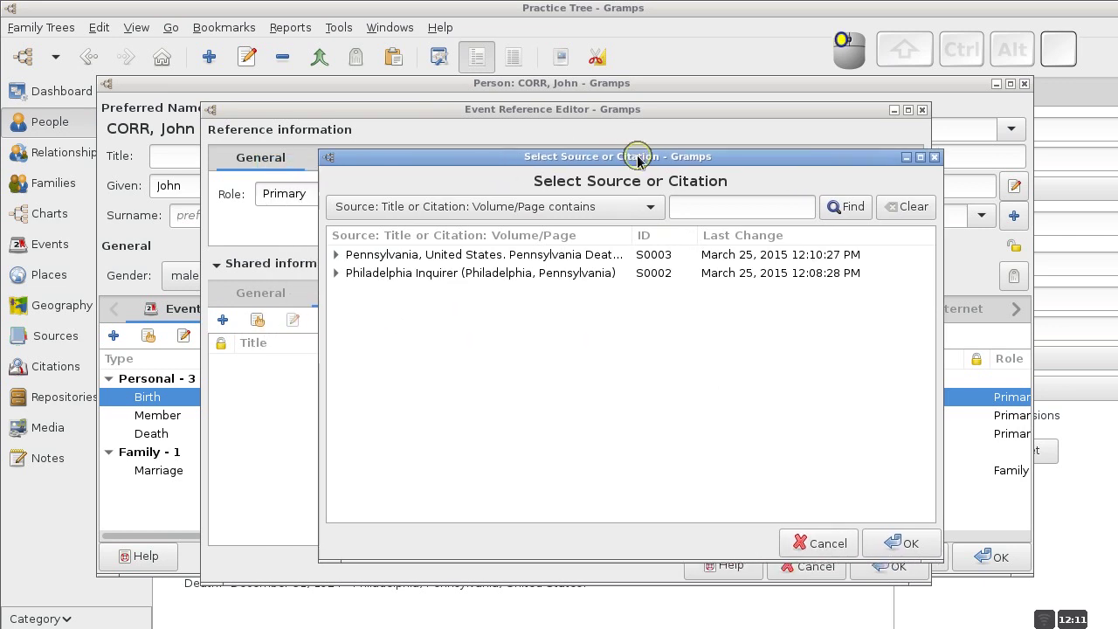
pyautogui.click(257, 322)
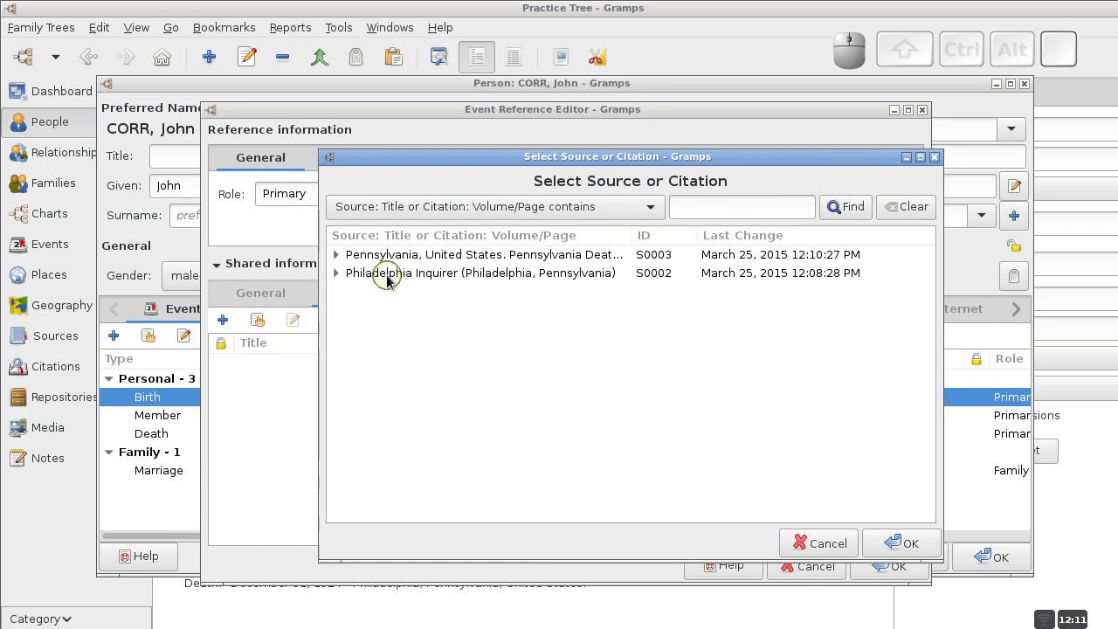
pyautogui.click(365, 256)
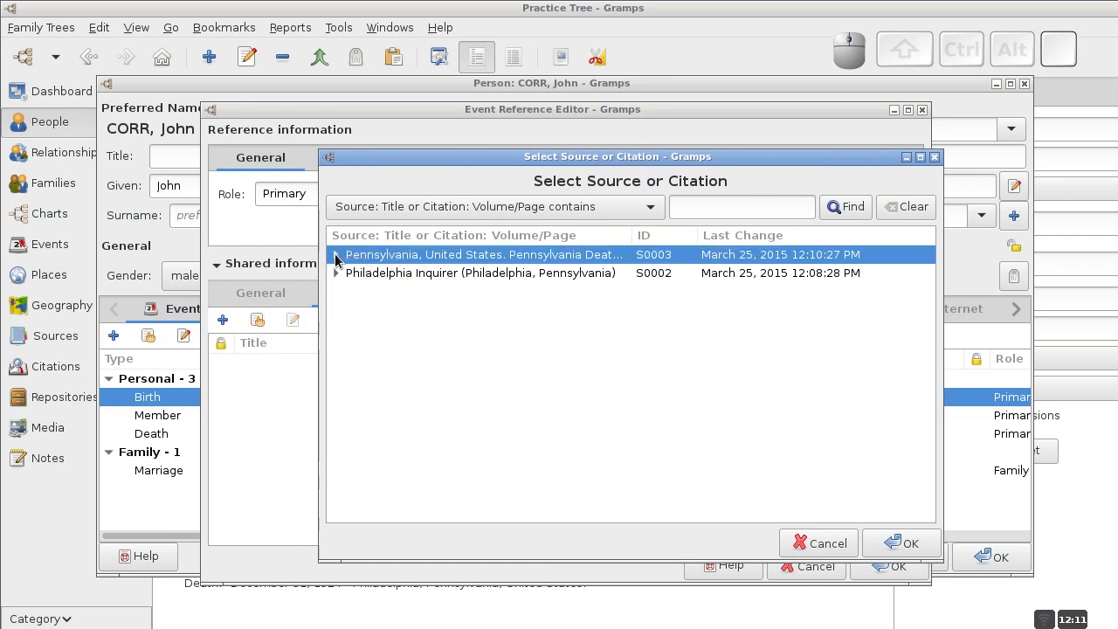
pyautogui.click(336, 255)
pyautogui.click(379, 277)
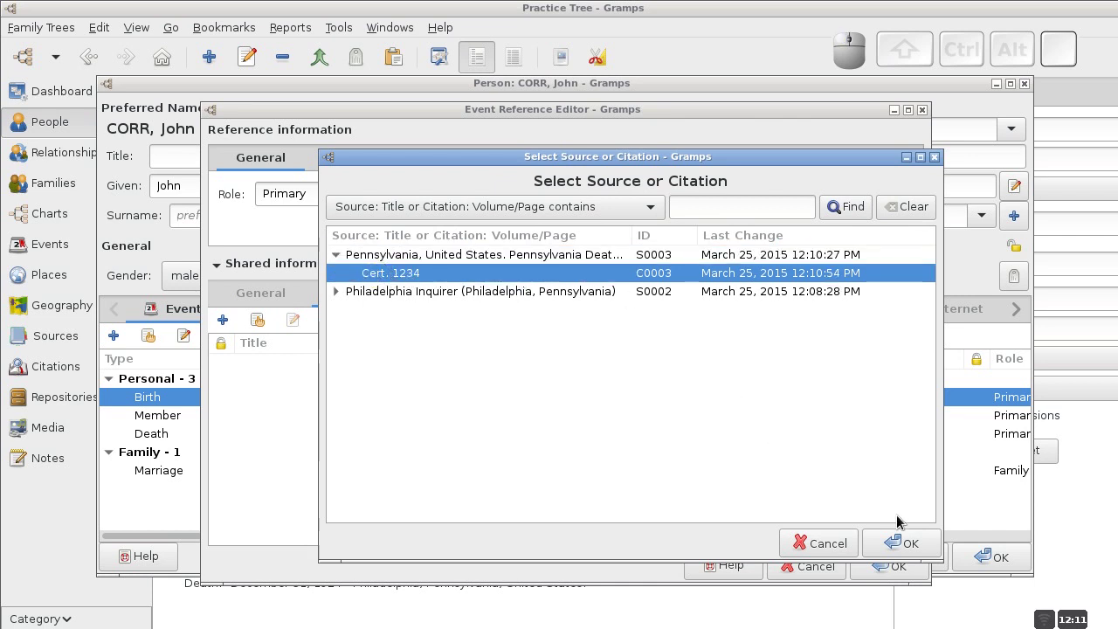
pyautogui.click(909, 544)
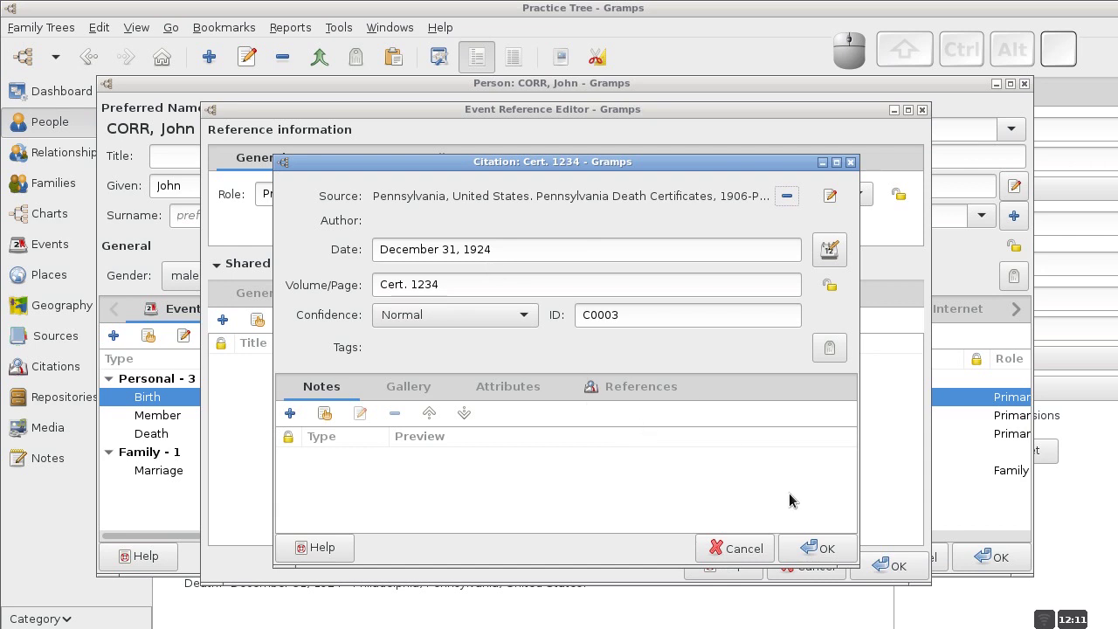
pyautogui.click(816, 550)
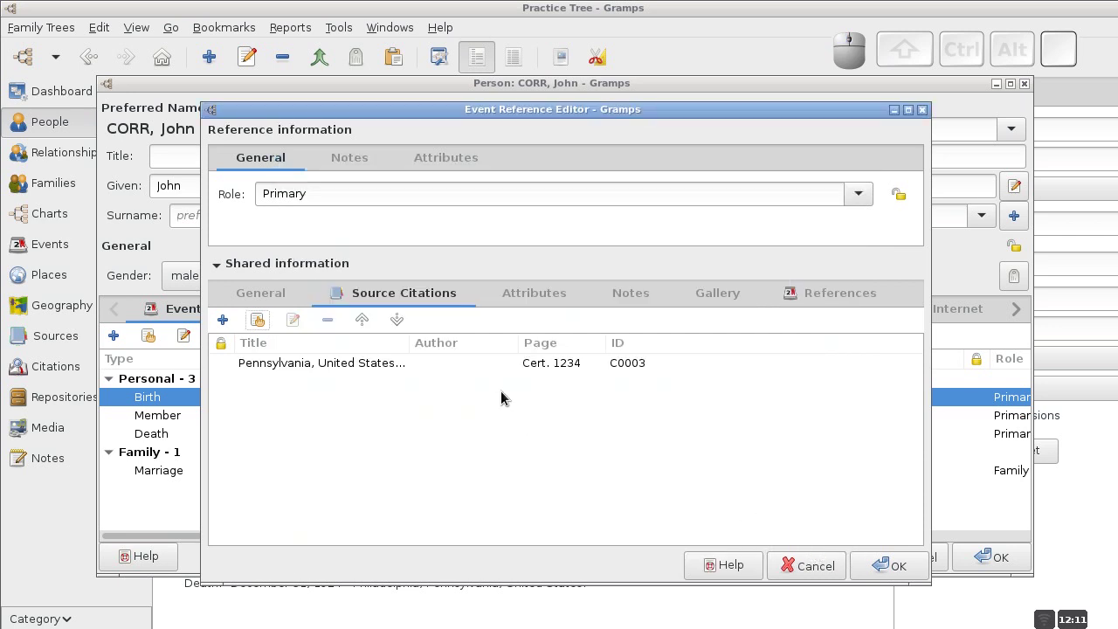
pyautogui.click(272, 295)
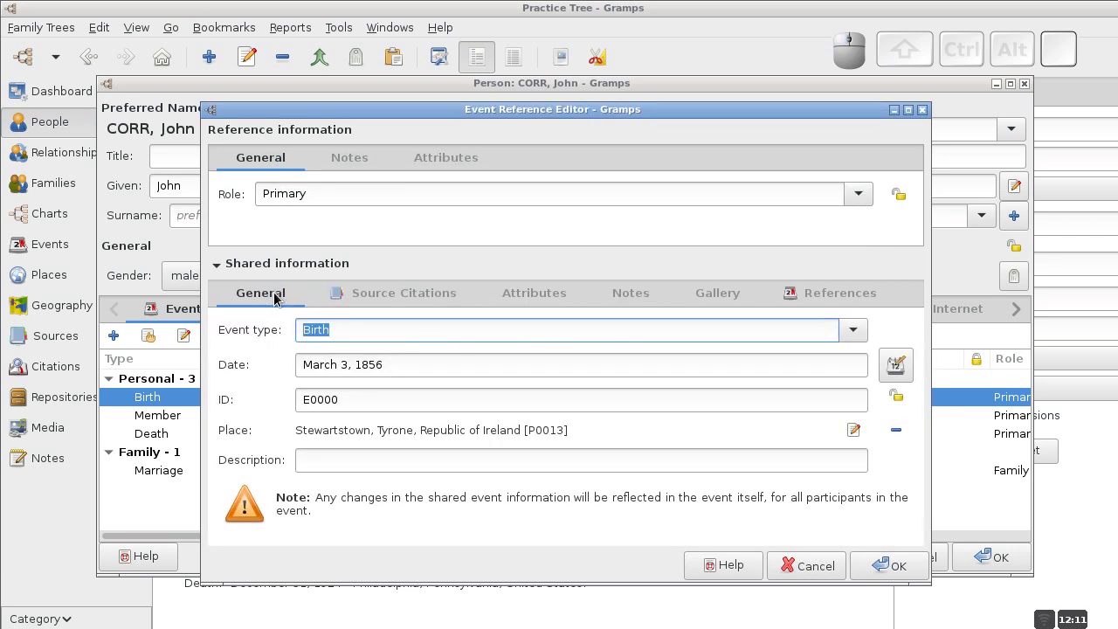
pyautogui.click(887, 566)
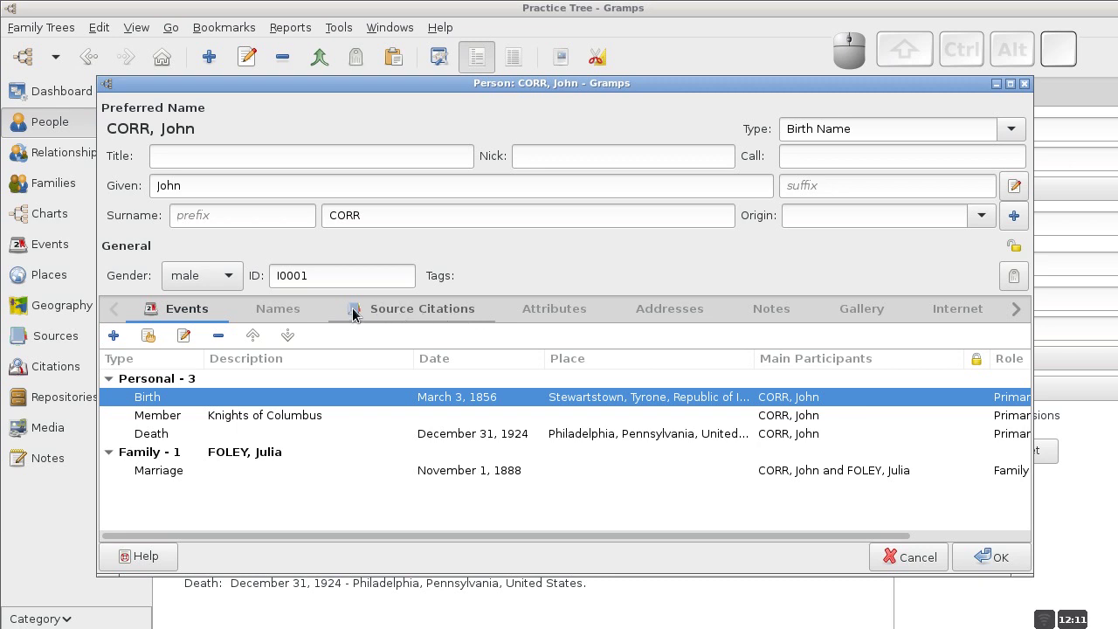
pyautogui.click(391, 313)
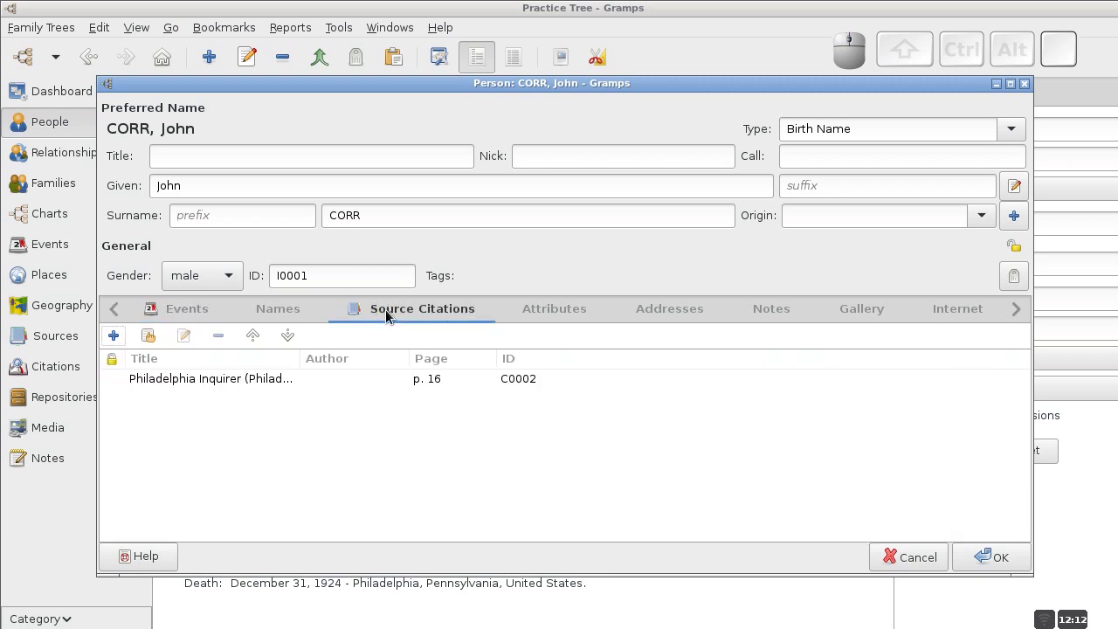
pyautogui.click(182, 310)
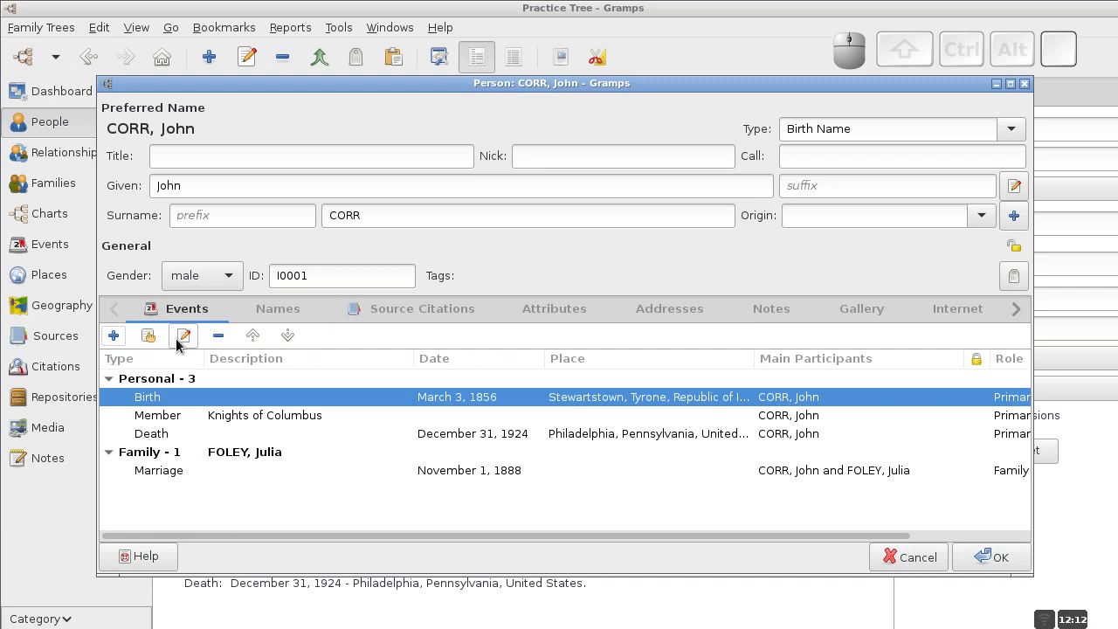
pyautogui.rightClick(179, 400)
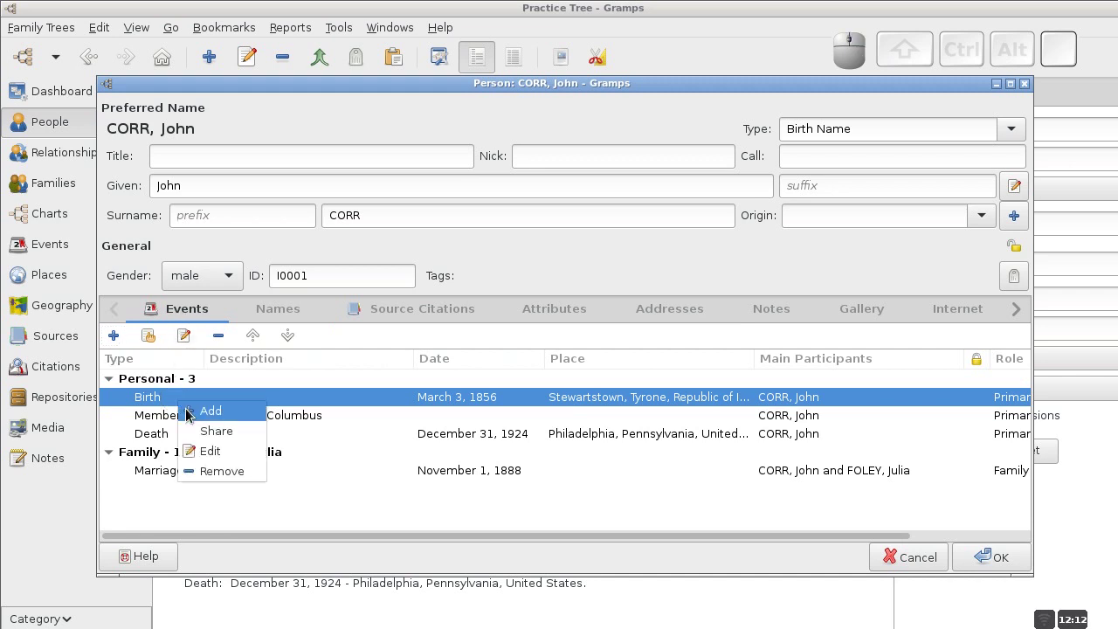
pyautogui.click(212, 454)
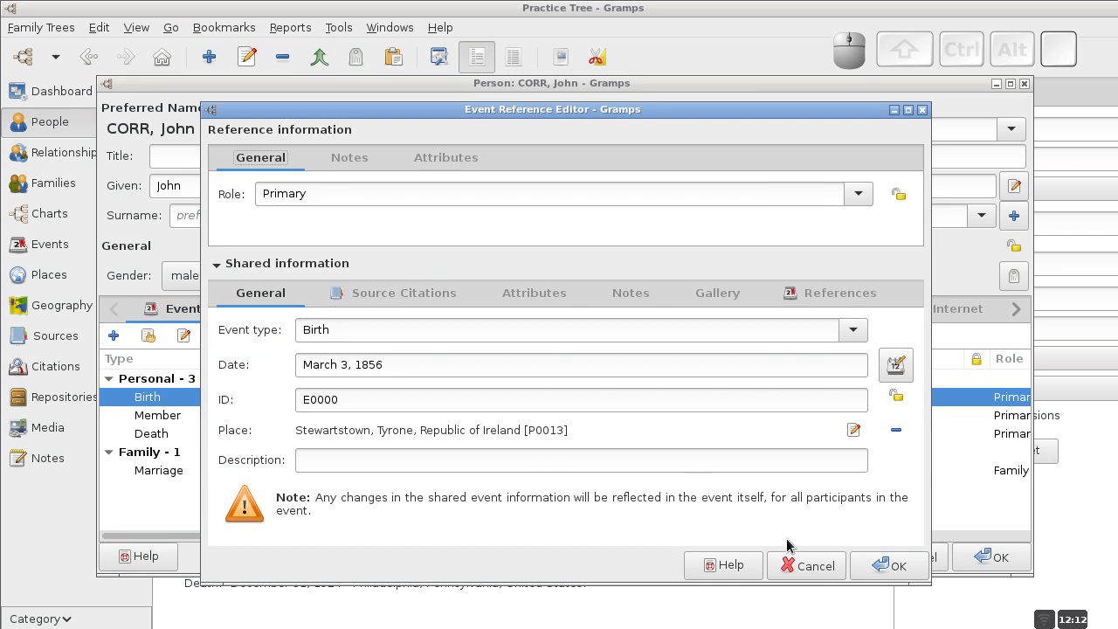
pyautogui.click(885, 568)
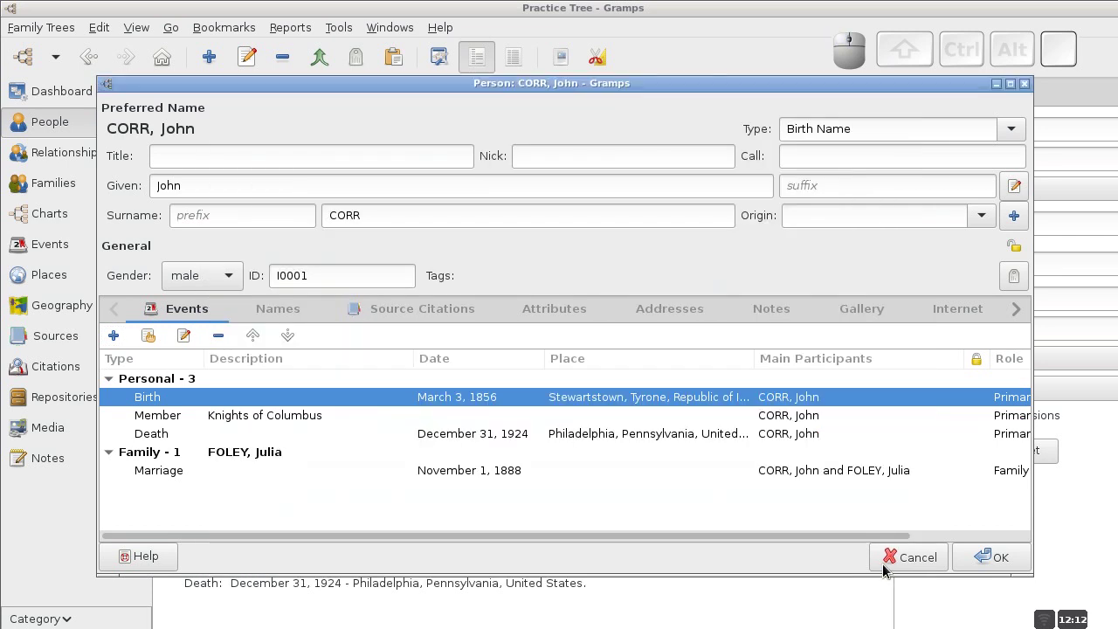
pyautogui.click(976, 556)
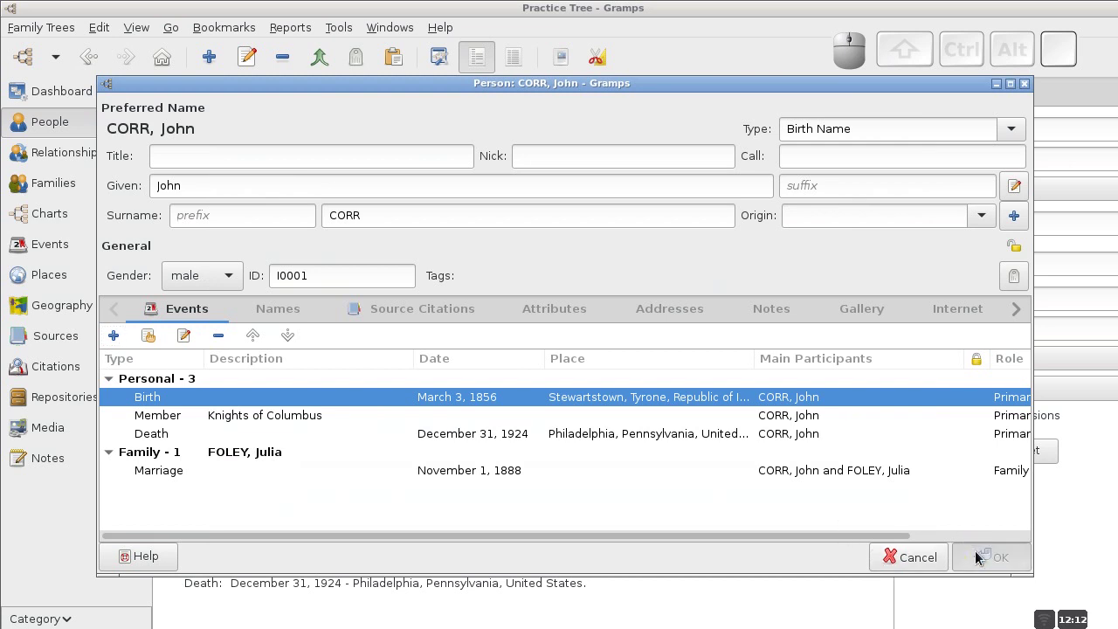
pyautogui.hotkey('ctrl', 'alt')
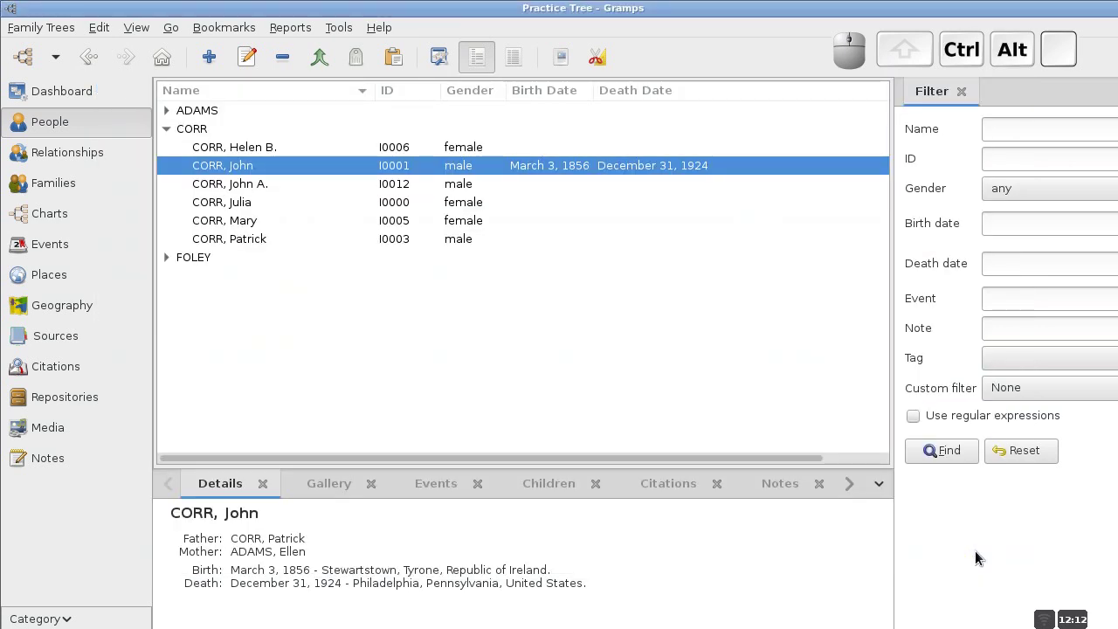
pyautogui.hotkey('ctrl', 'alt', 'Right')
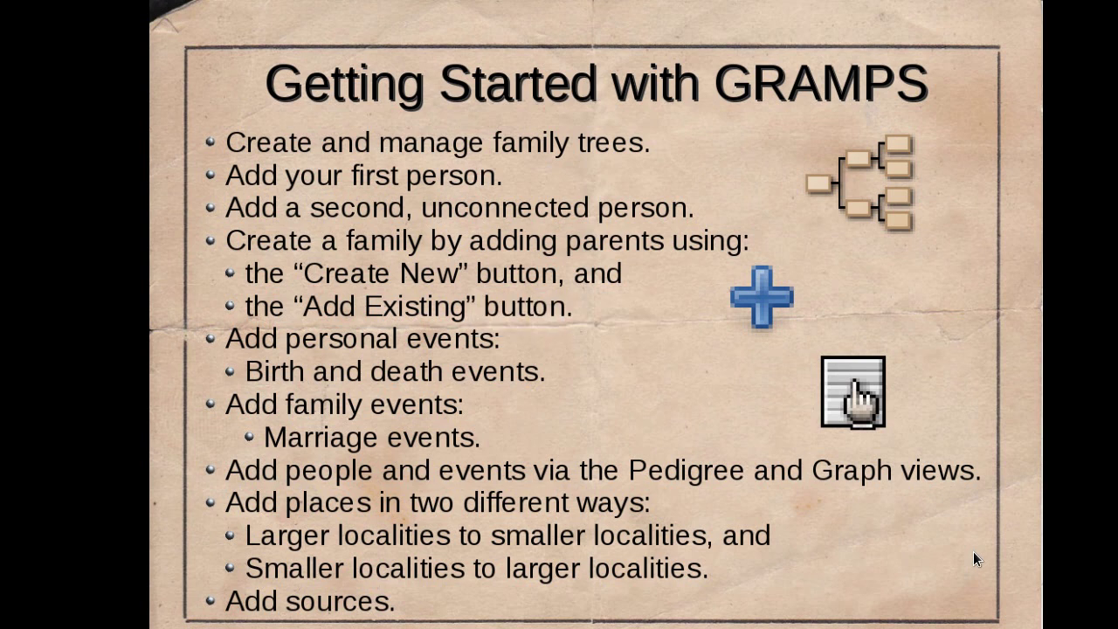